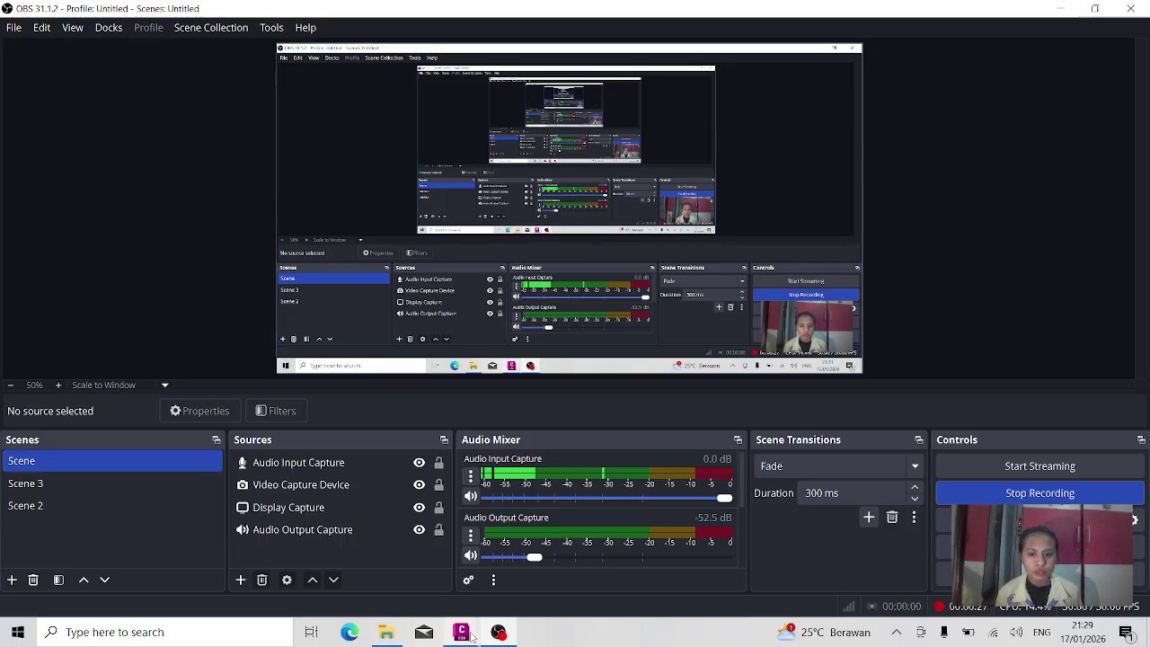
Switch to Civil 3D and add the Studi Kasus text file from Downloads as the source for a point import
{"action": "mouse_move", "coordinate": [472, 637]}
{"action": "left_click", "coordinate": [480, 596]}
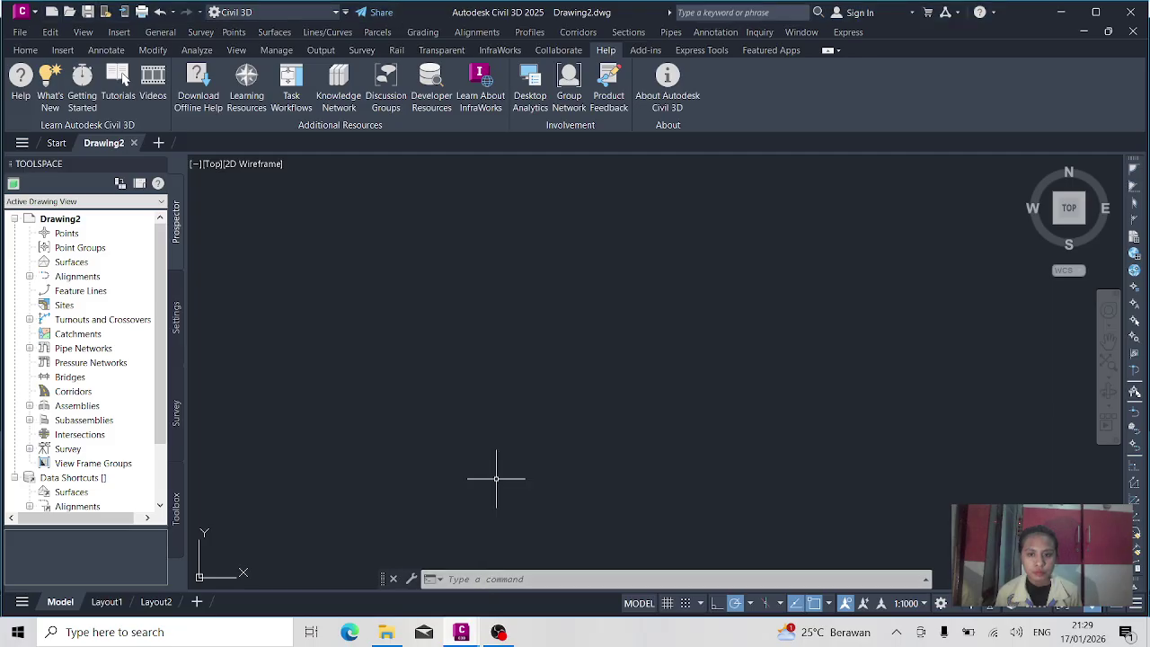
{"action": "left_click", "coordinate": [60, 50]}
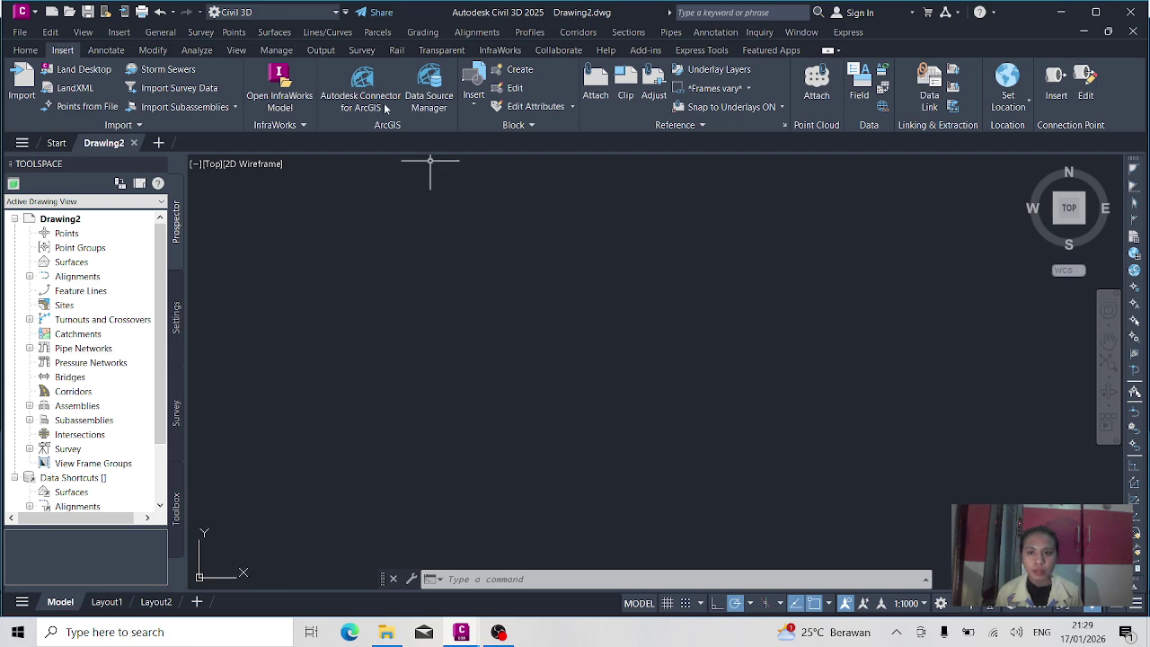
{"action": "left_click", "coordinate": [114, 112]}
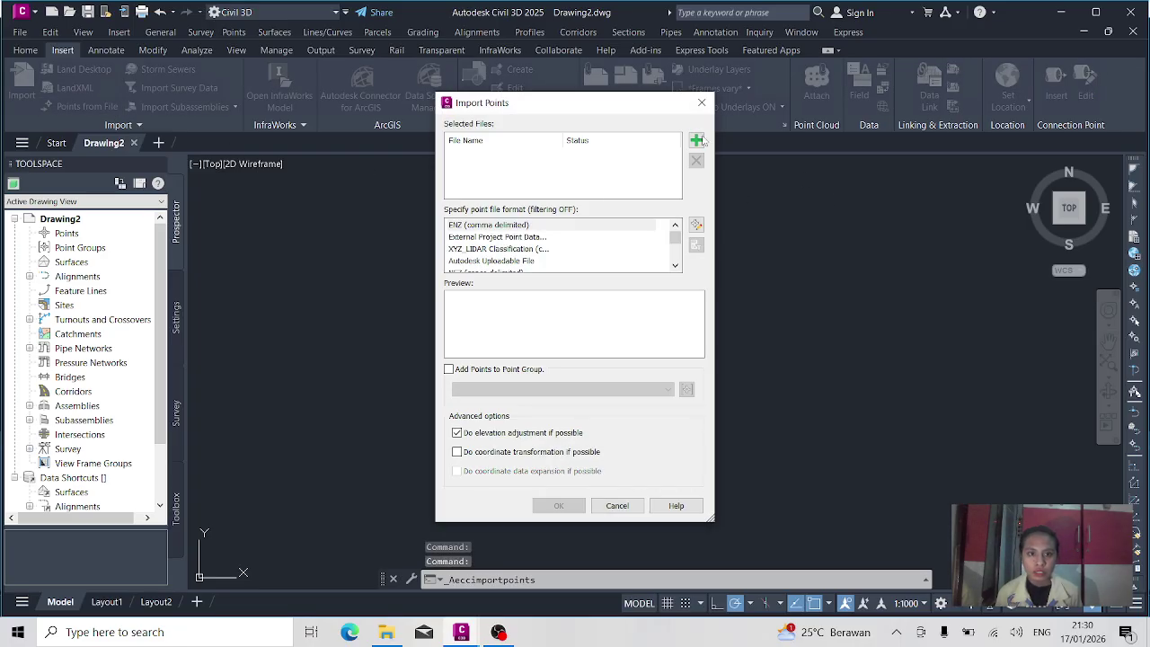
{"action": "left_click", "coordinate": [697, 141]}
{"action": "left_click", "coordinate": [467, 210]}
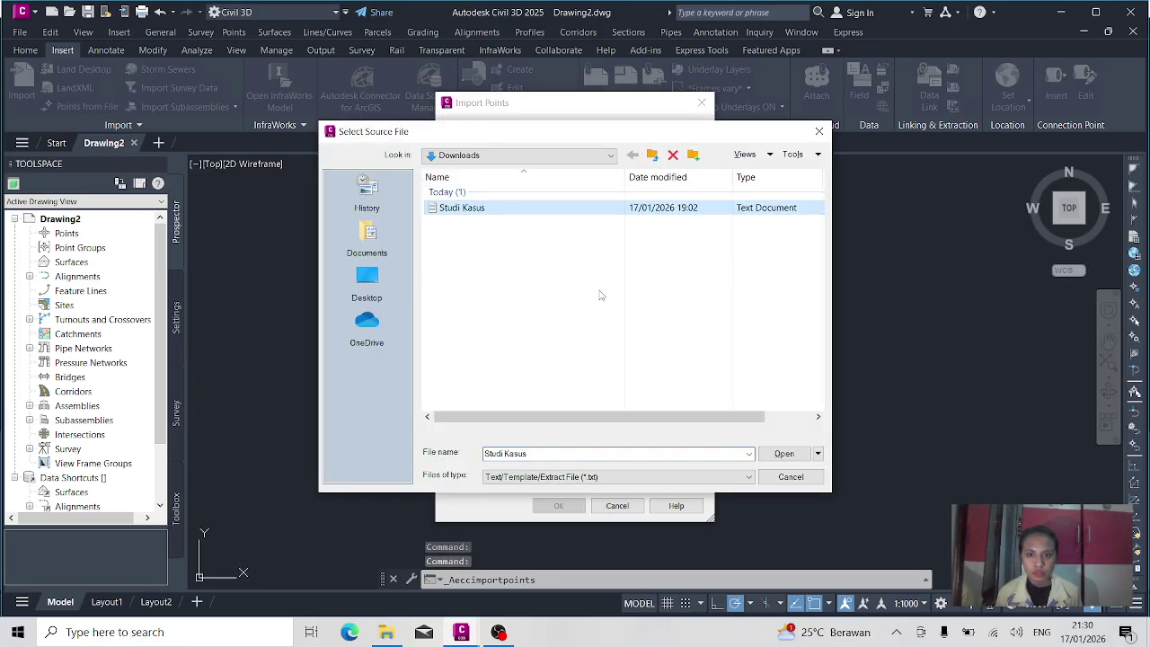
{"action": "left_click", "coordinate": [780, 453]}
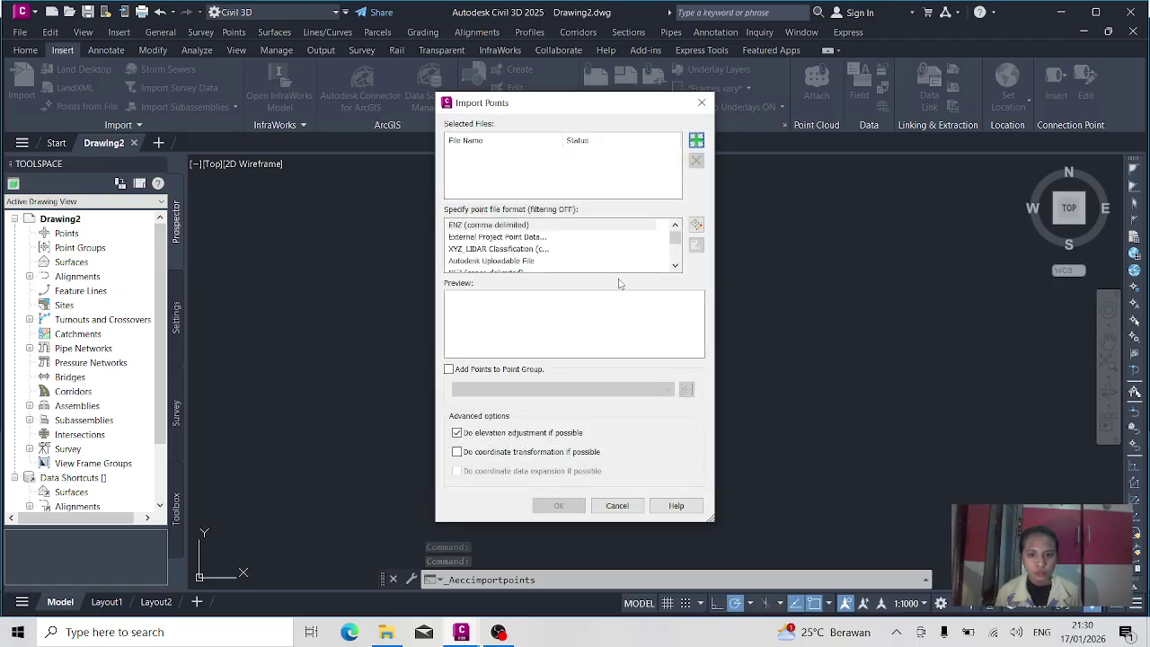
Import the file's points in PNEZD (space delimited) format with adding points to a point group enabled
{"action": "scroll", "coordinate": [470, 302], "scroll_direction": "down", "scroll_amount": 1}
{"action": "scroll", "coordinate": [489, 237], "scroll_direction": "down", "scroll_amount": 2}
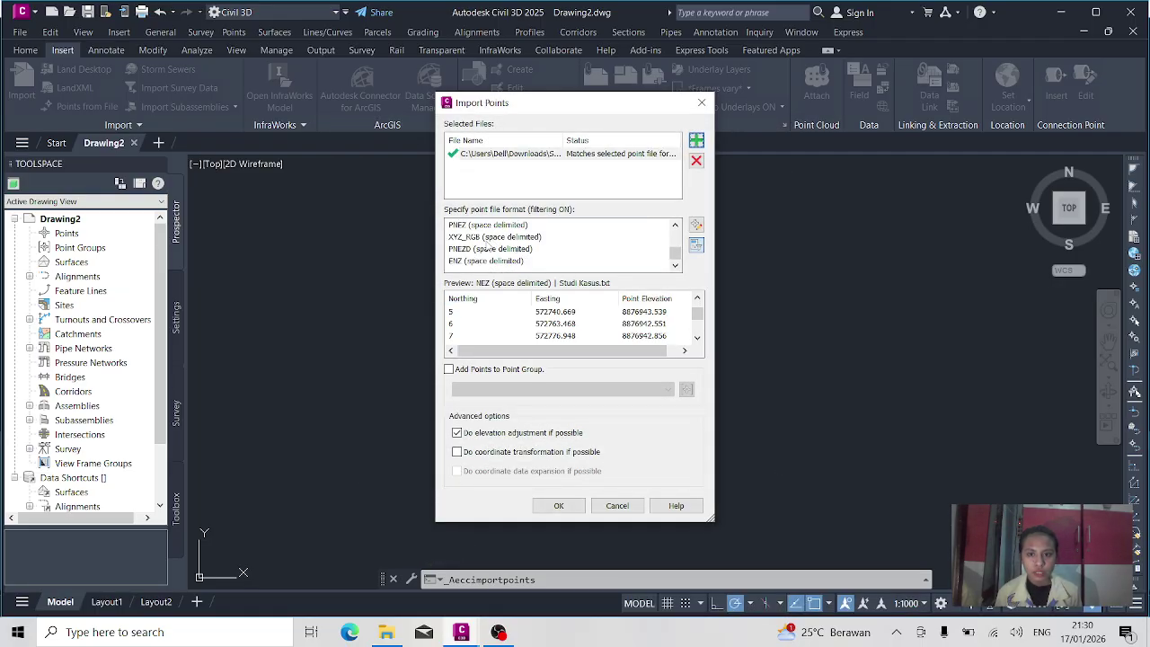
{"action": "left_click", "coordinate": [466, 251]}
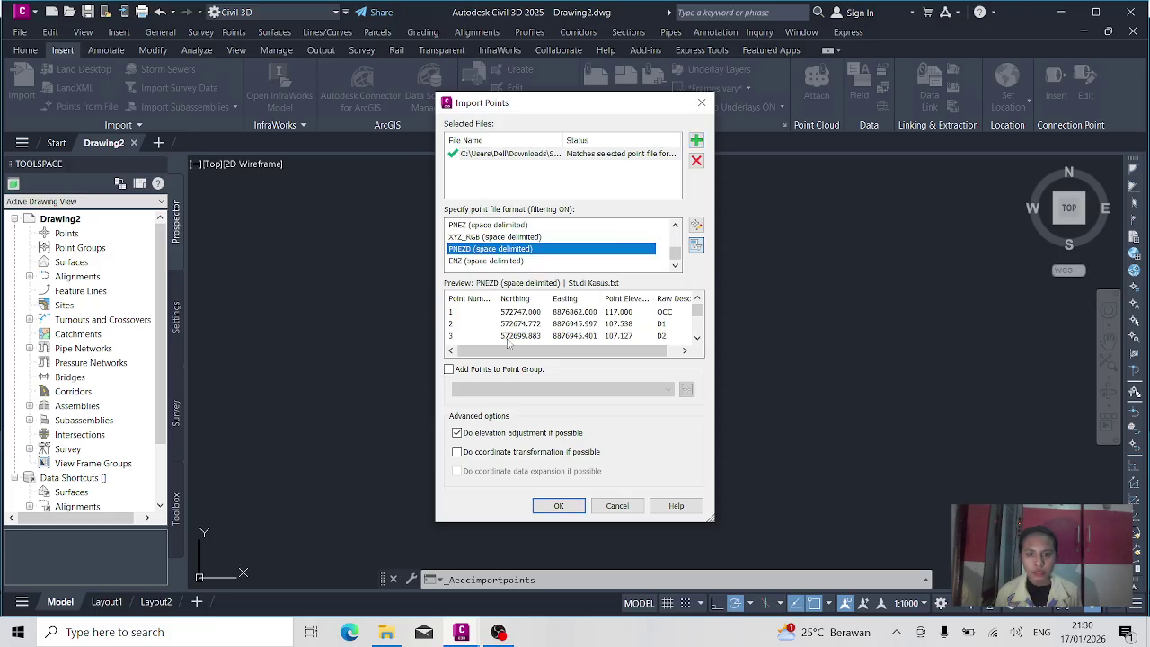
{"action": "left_click", "coordinate": [466, 371]}
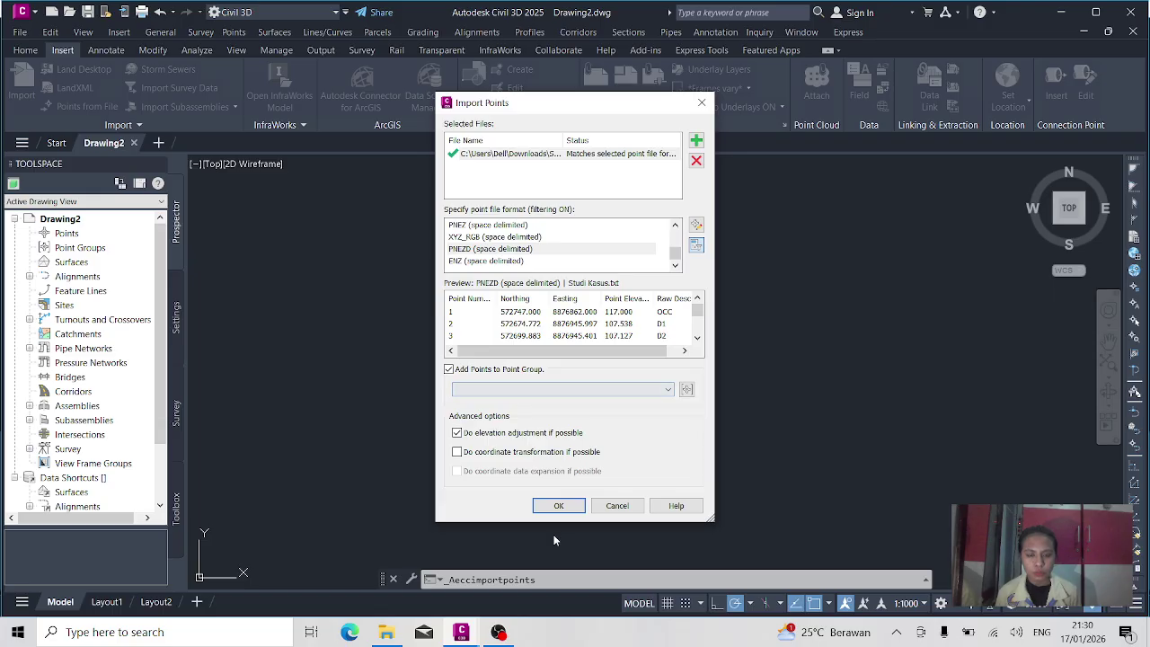
{"action": "left_click", "coordinate": [558, 505]}
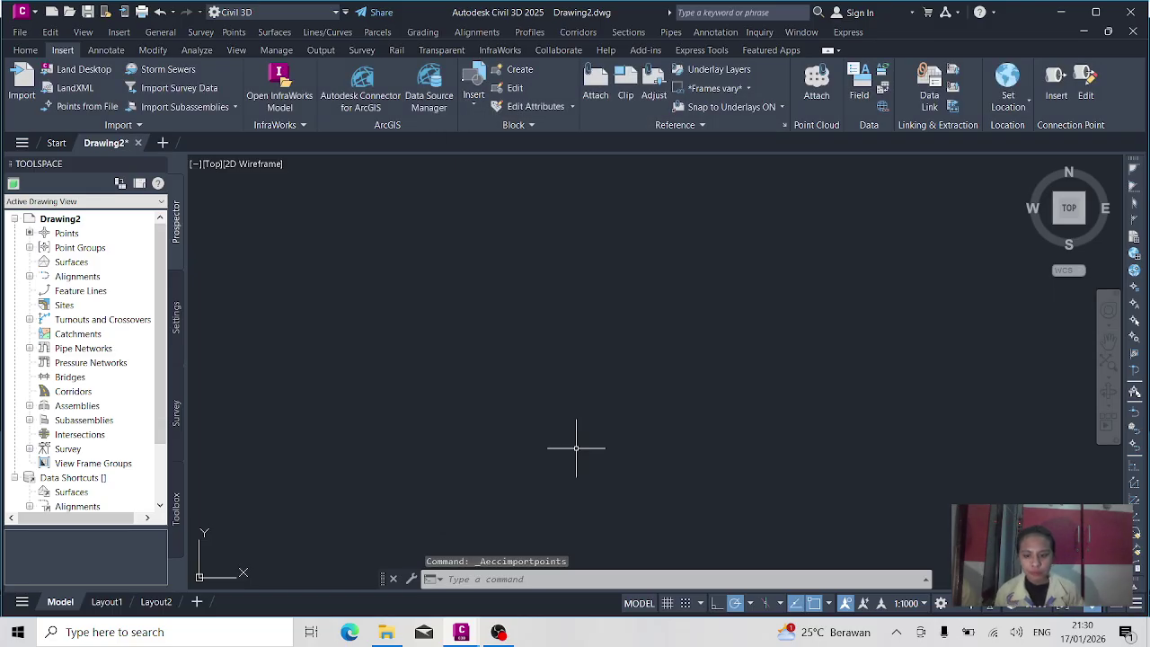
Set the point label style of the _All Points group to Description Only
{"action": "type", "text": "Z"}
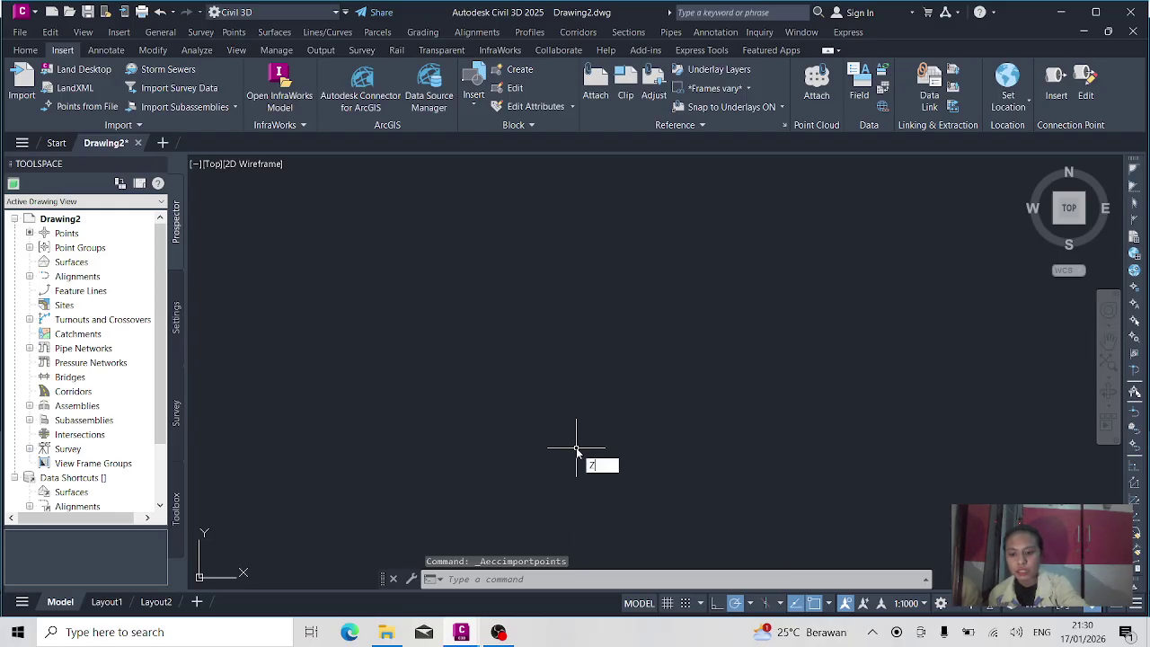
{"action": "type", "text": "E"}
{"action": "key", "text": "Return"}
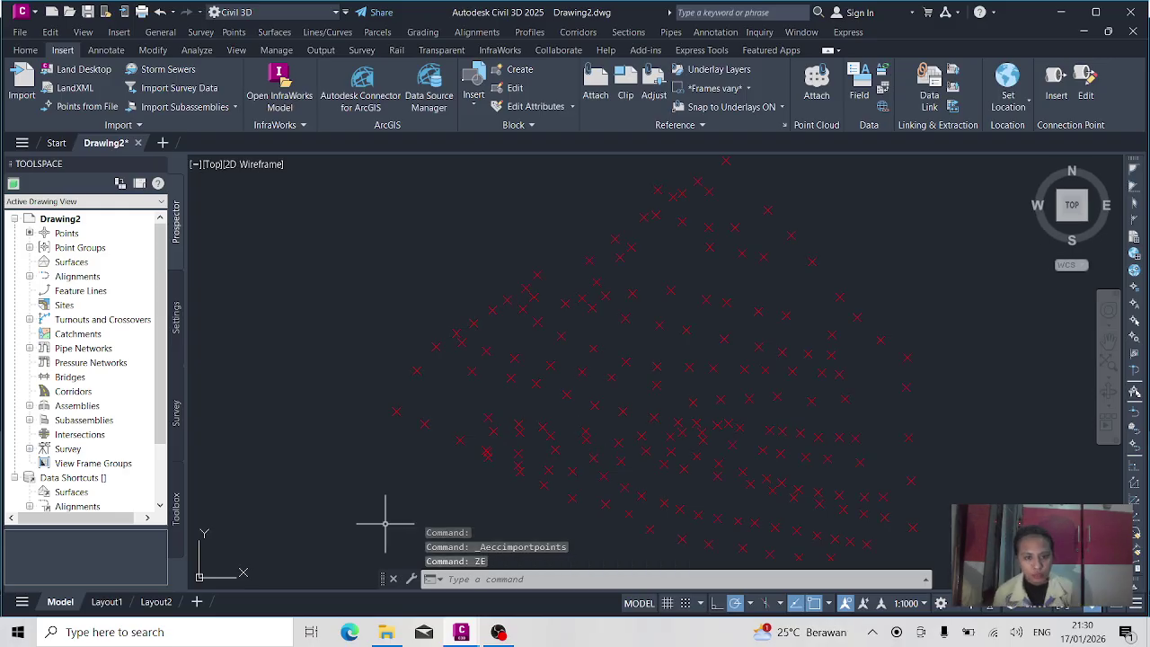
{"action": "scroll", "coordinate": [597, 410], "scroll_direction": "down", "scroll_amount": 4}
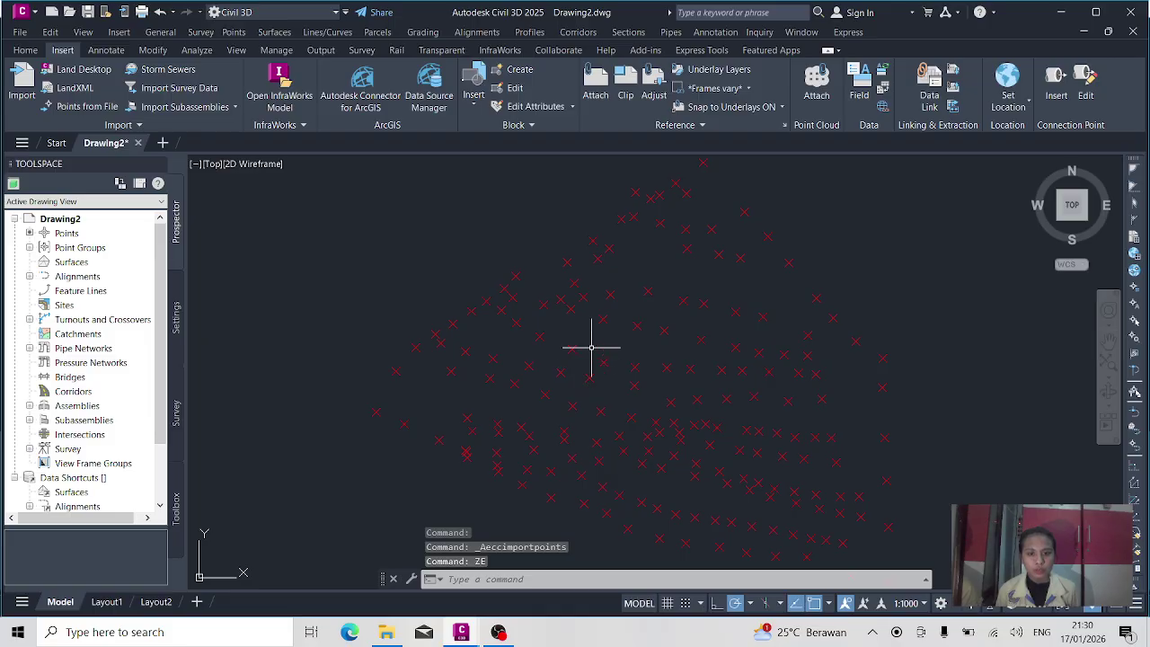
{"action": "left_click", "coordinate": [574, 348]}
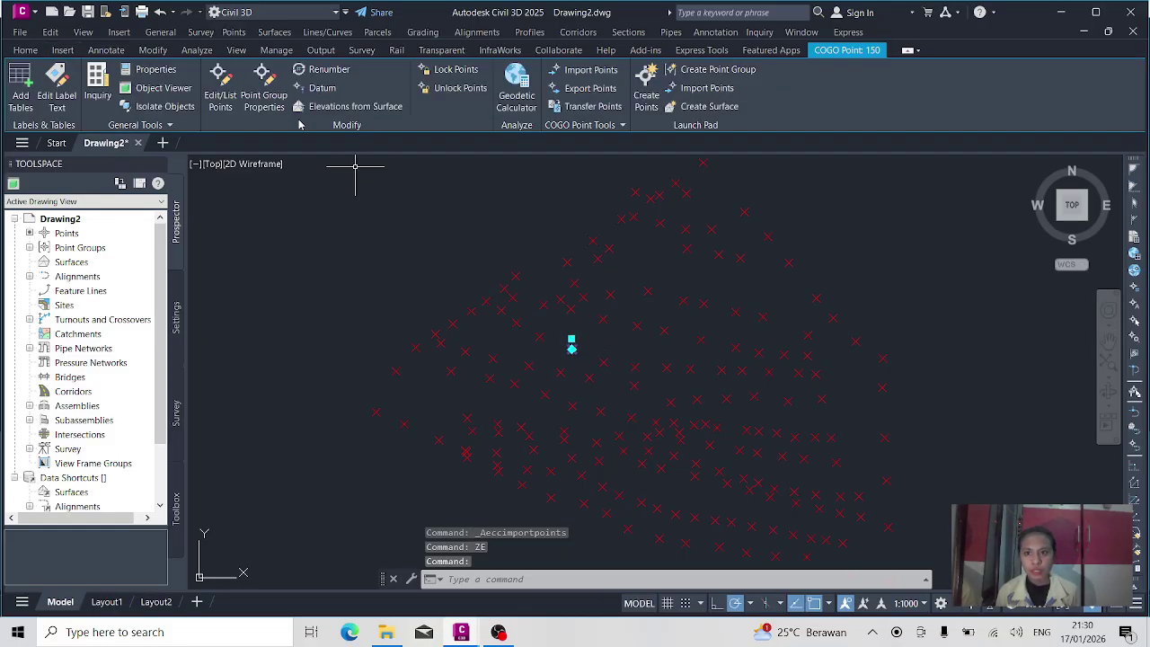
{"action": "left_click", "coordinate": [279, 85]}
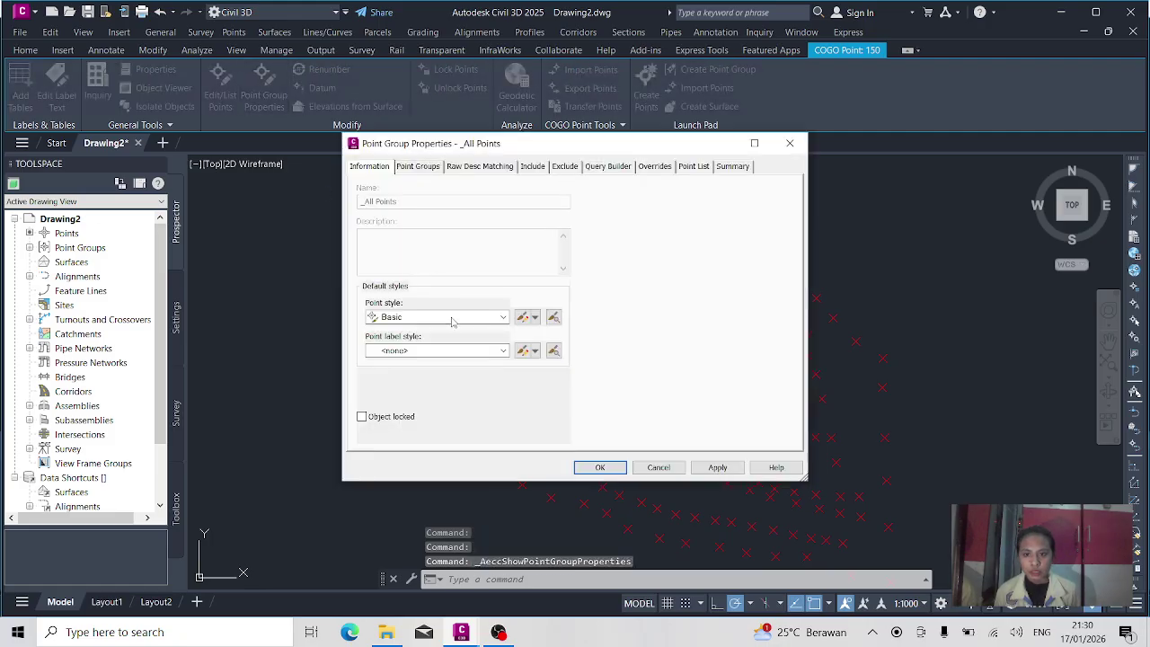
{"action": "left_click", "coordinate": [430, 349]}
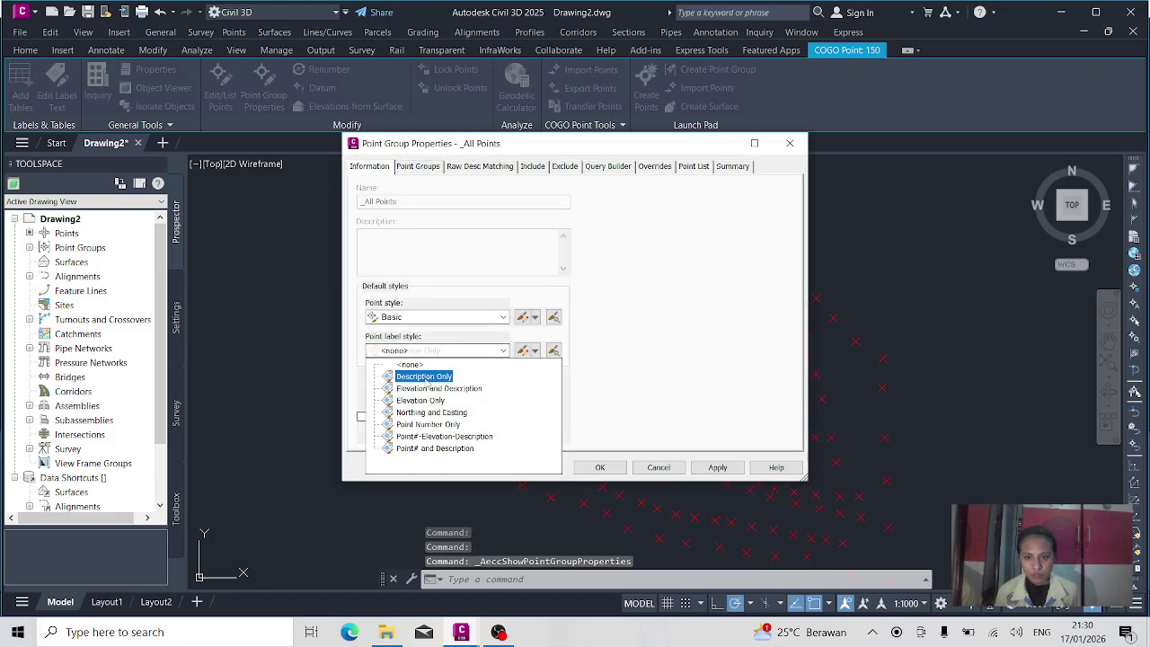
{"action": "left_click", "coordinate": [430, 375]}
{"action": "left_click", "coordinate": [601, 467]}
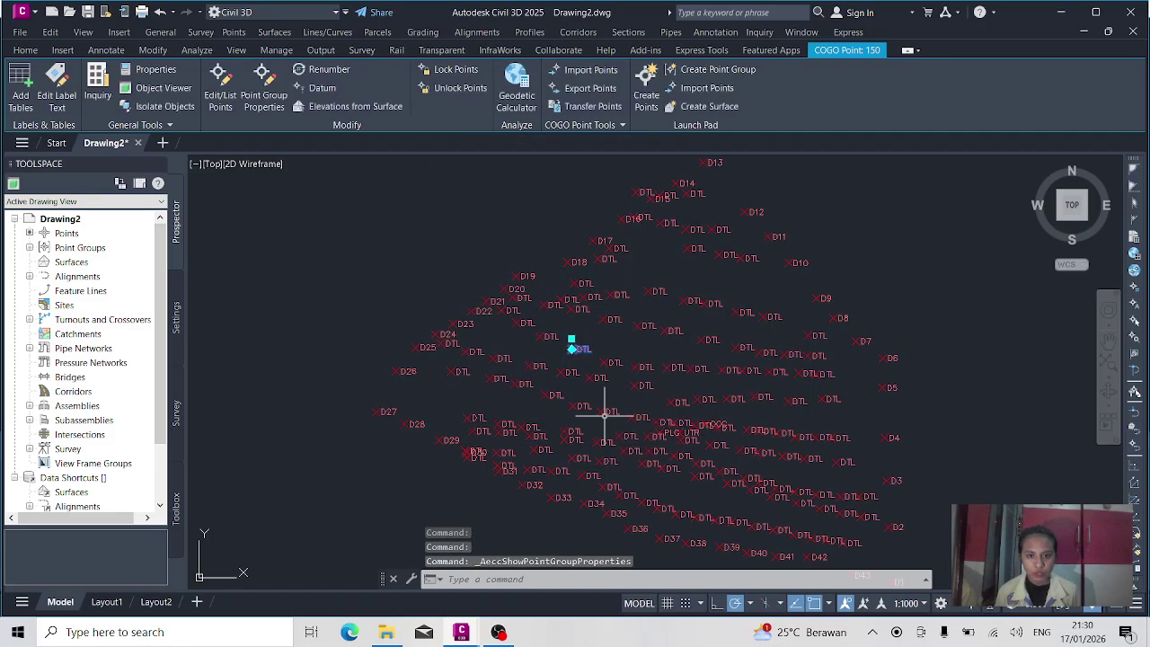
{"action": "key", "text": "Escape"}
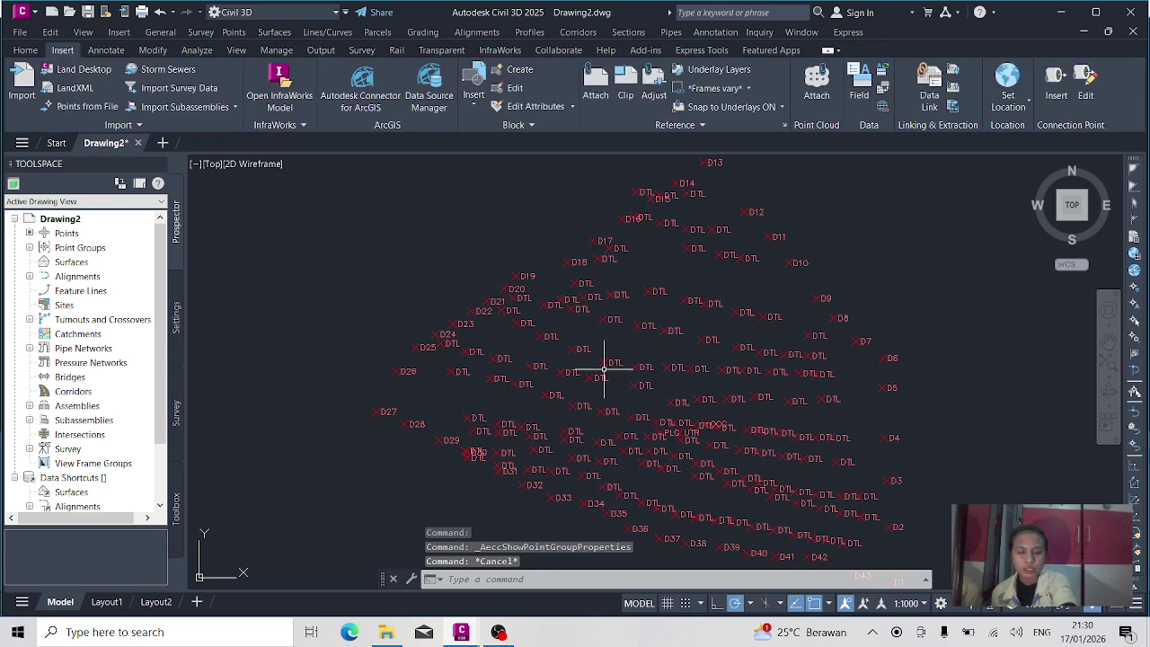
Start a new TIN surface and choose Contours 1m and 5m (Background) as its surface style
{"action": "scroll", "coordinate": [591, 329], "scroll_direction": "down", "scroll_amount": 2}
{"action": "scroll", "coordinate": [589, 331], "scroll_direction": "up", "scroll_amount": 2}
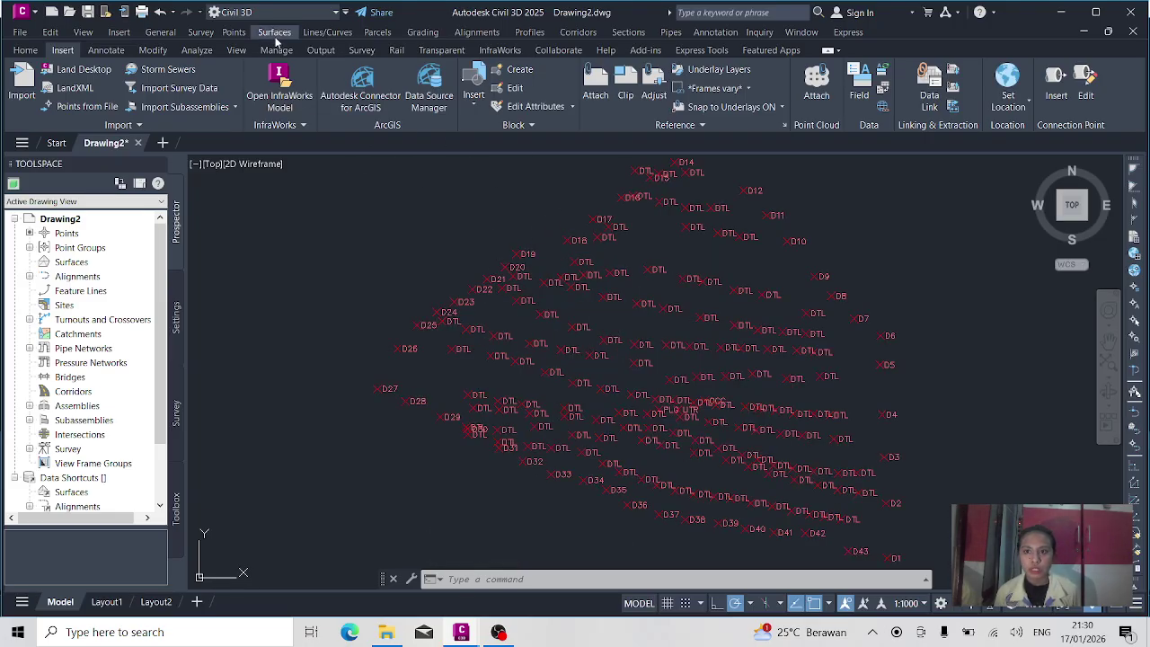
{"action": "left_click", "coordinate": [275, 34]}
{"action": "left_click", "coordinate": [315, 52]}
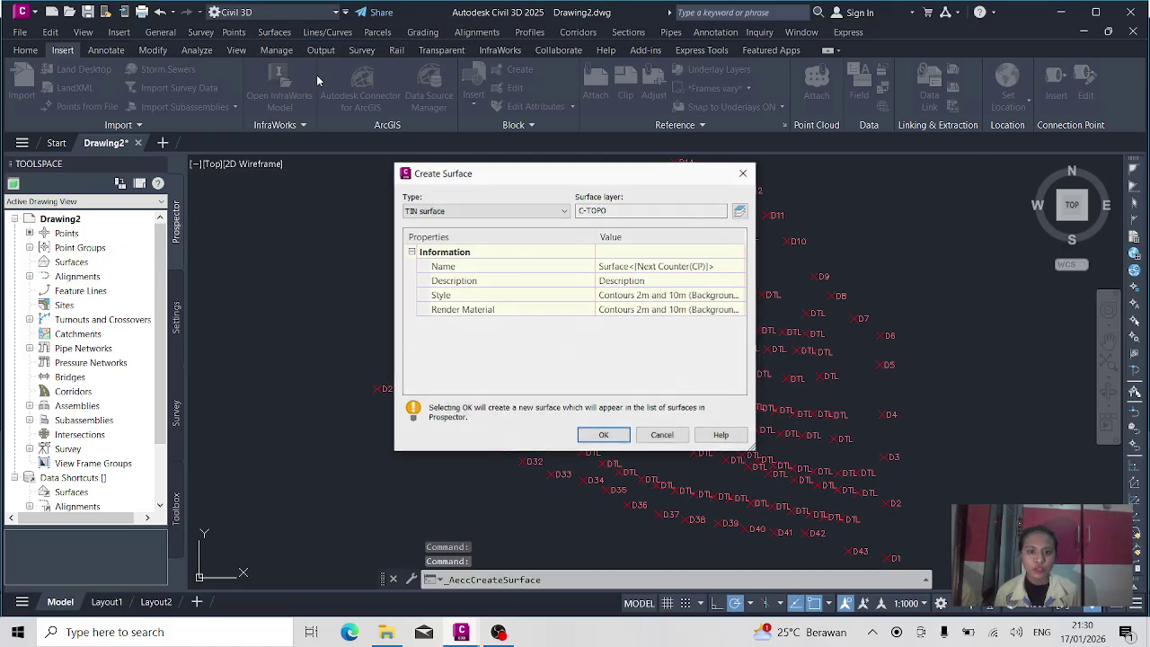
{"action": "left_click", "coordinate": [653, 297]}
{"action": "left_click", "coordinate": [737, 296]}
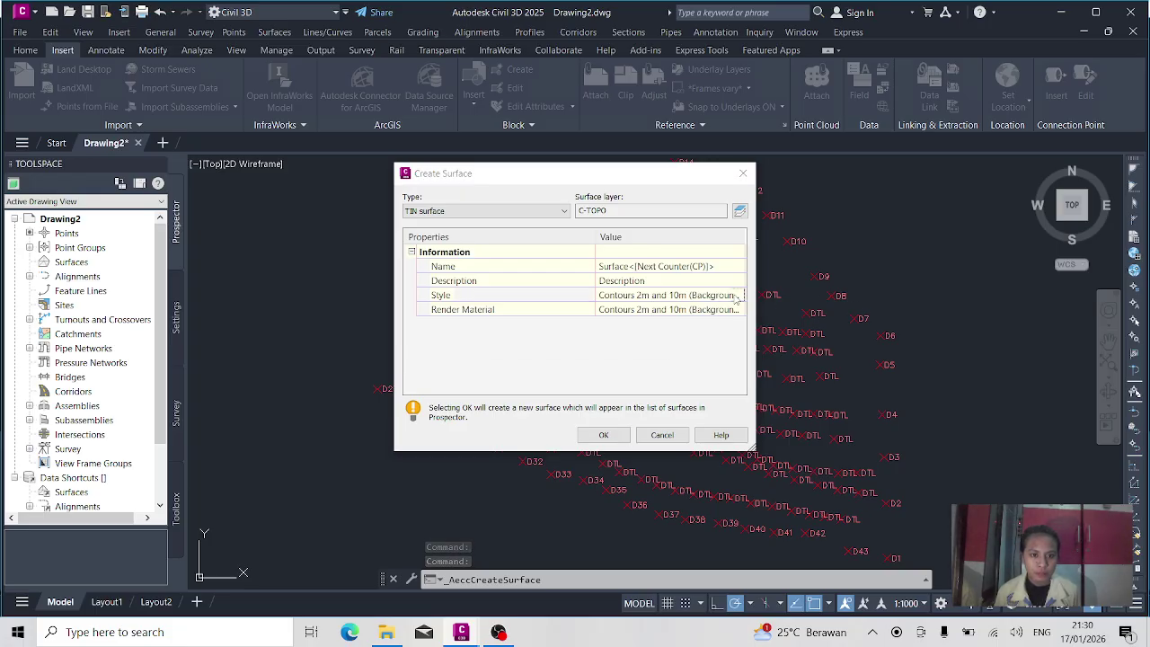
{"action": "left_click", "coordinate": [602, 305]}
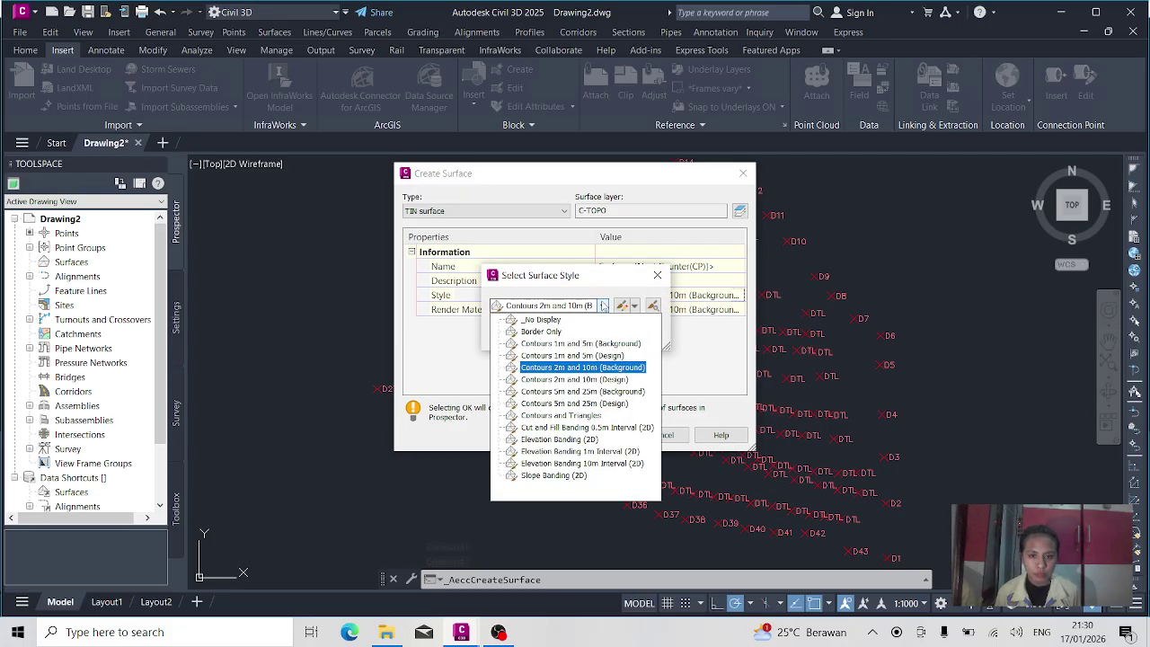
{"action": "left_click", "coordinate": [580, 343]}
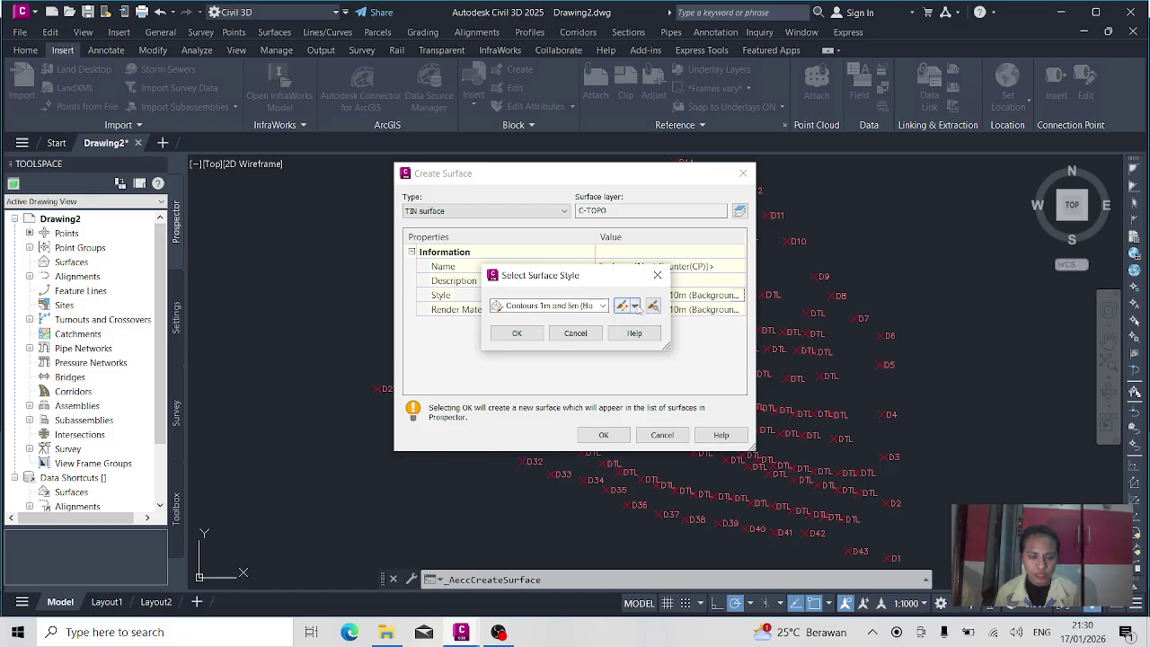
Edit the chosen style to set Smooth Contours to True with smoothing raised one notch, and create the surface
{"action": "left_click", "coordinate": [635, 306]}
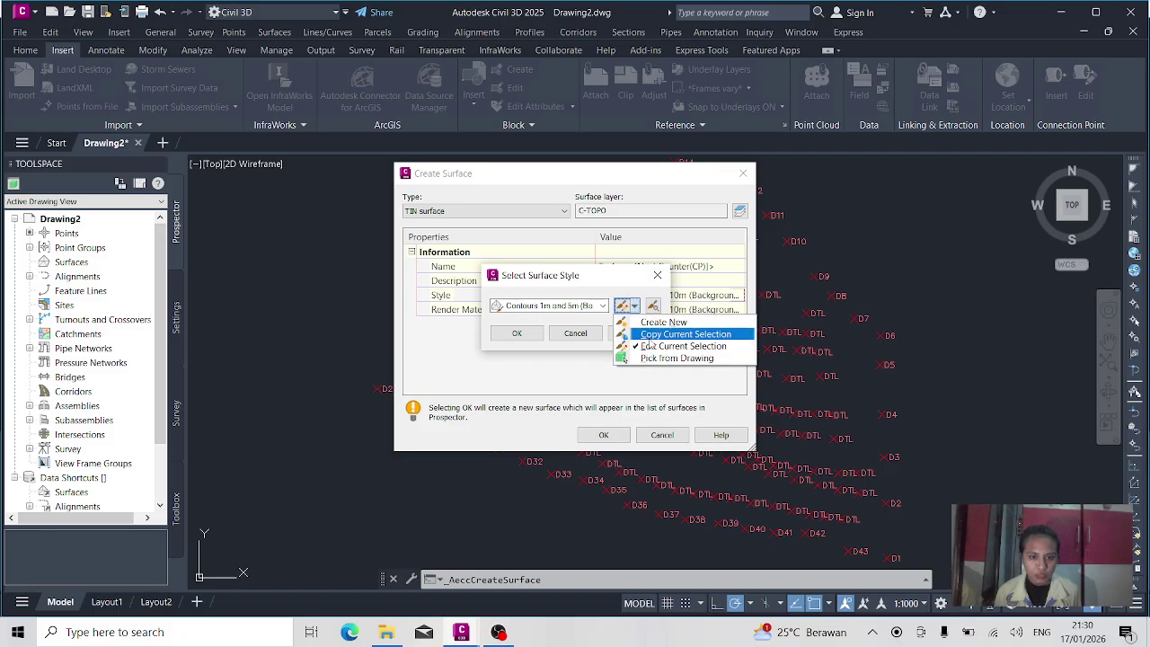
{"action": "left_click", "coordinate": [665, 346]}
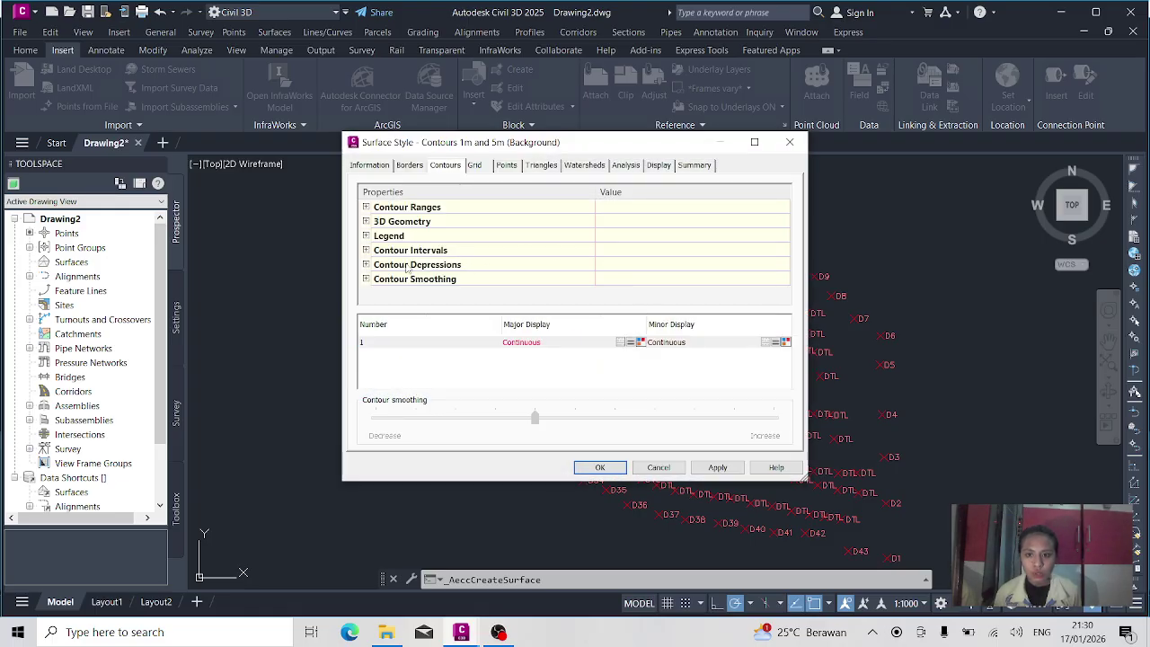
{"action": "left_click", "coordinate": [366, 249]}
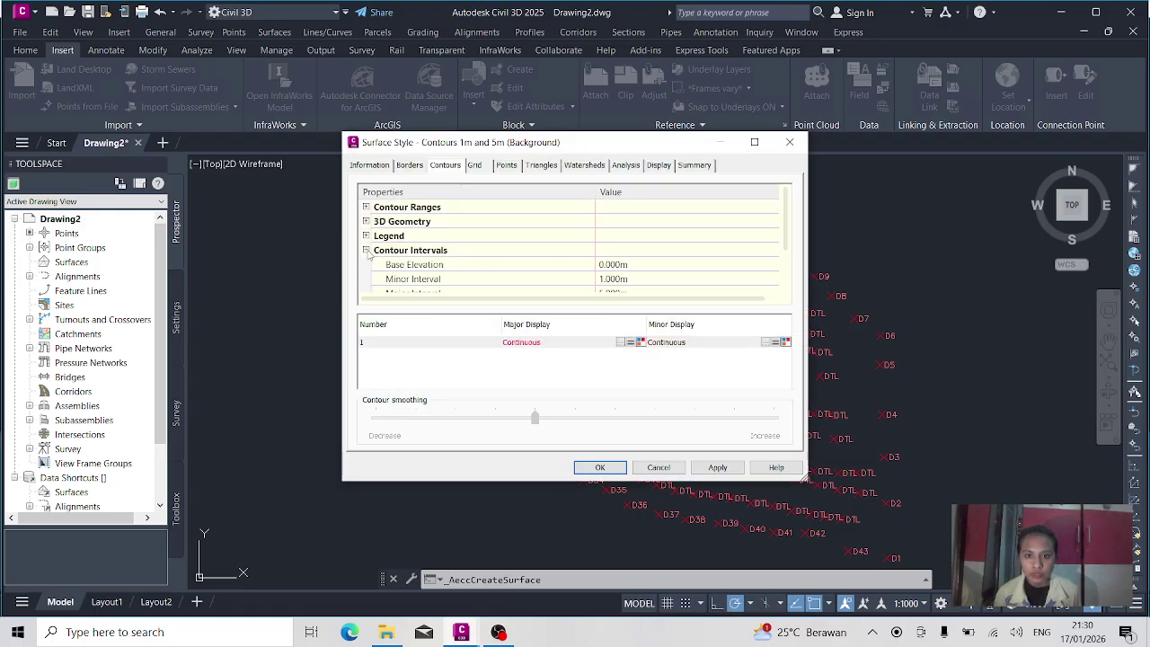
{"action": "scroll", "coordinate": [369, 260], "scroll_direction": "down", "scroll_amount": 1}
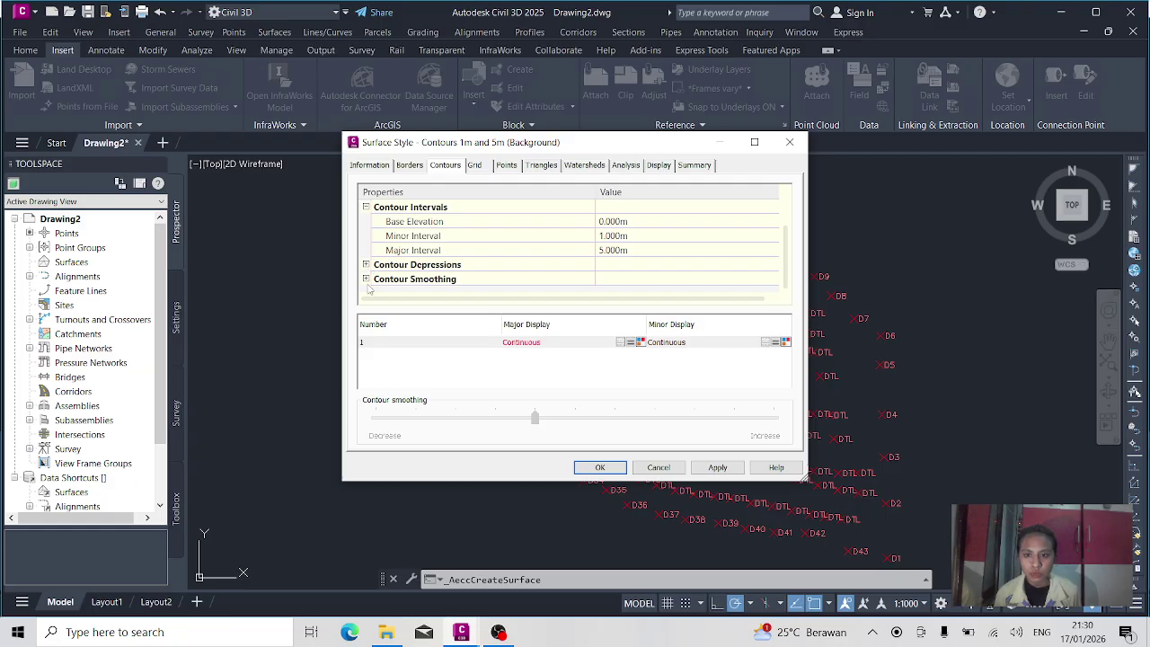
{"action": "scroll", "coordinate": [374, 284], "scroll_direction": "down", "scroll_amount": 1}
{"action": "left_click", "coordinate": [613, 264]}
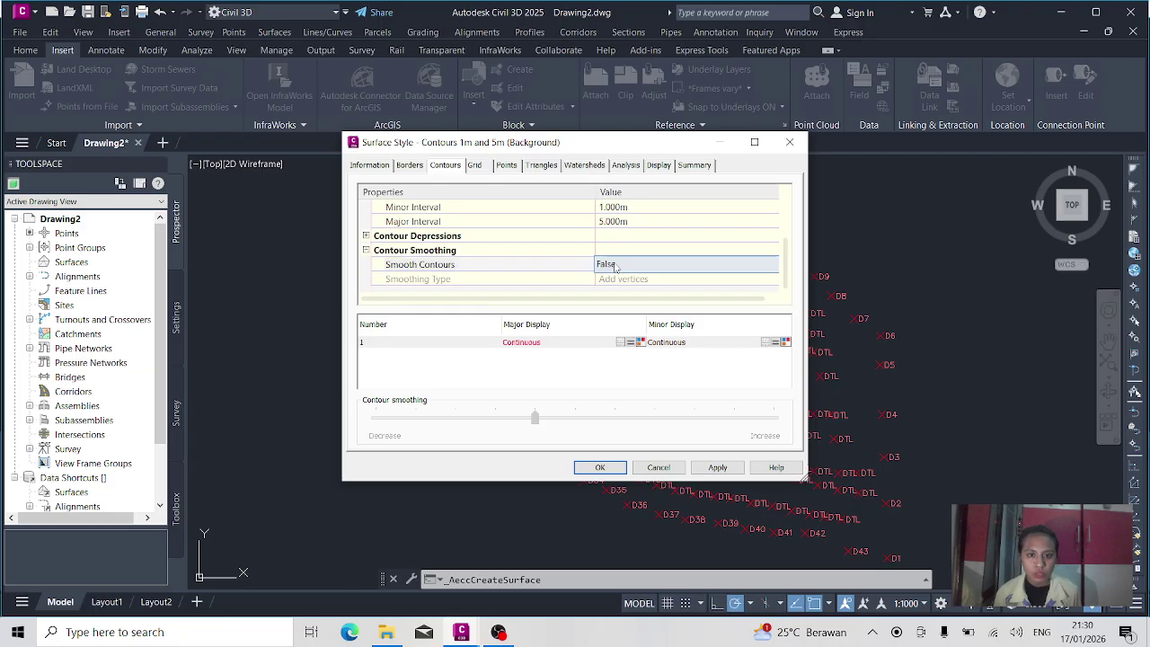
{"action": "left_click", "coordinate": [615, 264]}
{"action": "left_click", "coordinate": [619, 293]}
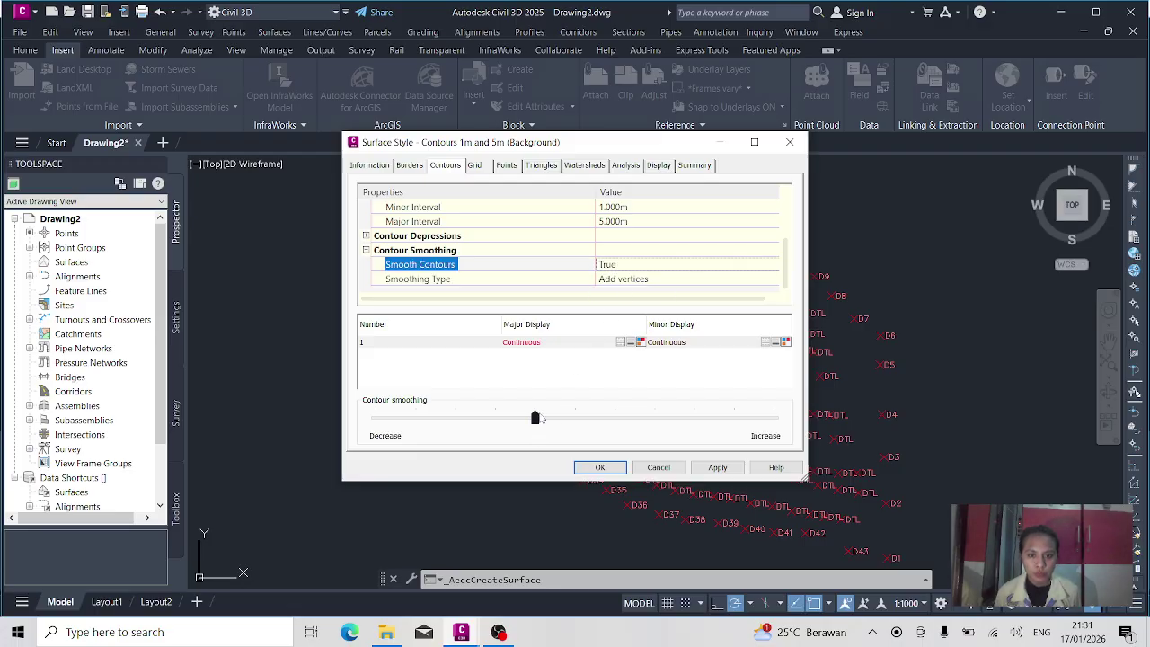
{"action": "left_click_drag", "start_coordinate": [537, 420], "coordinate": [597, 424]}
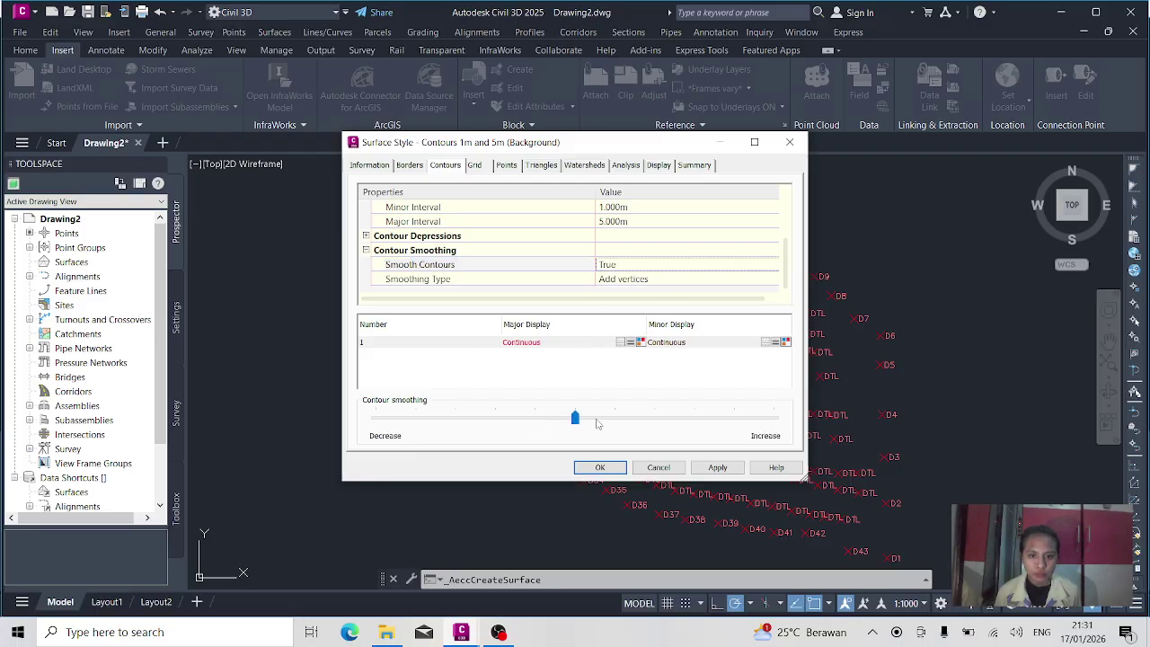
{"action": "left_click", "coordinate": [611, 468]}
{"action": "left_click", "coordinate": [516, 333]}
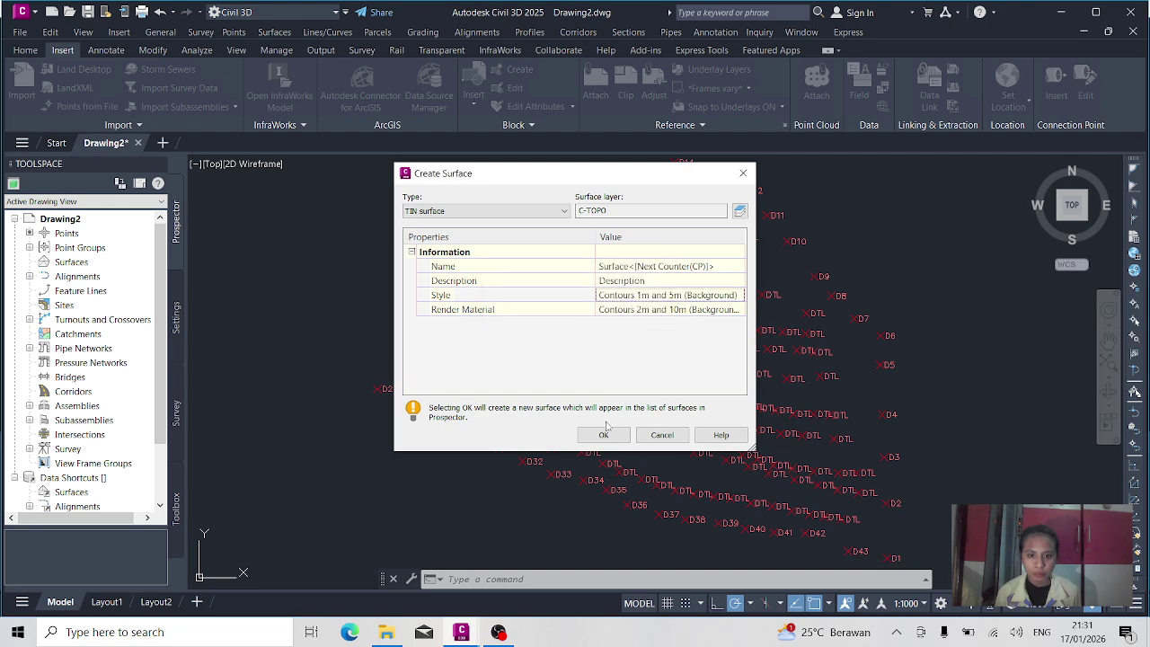
{"action": "left_click", "coordinate": [603, 436]}
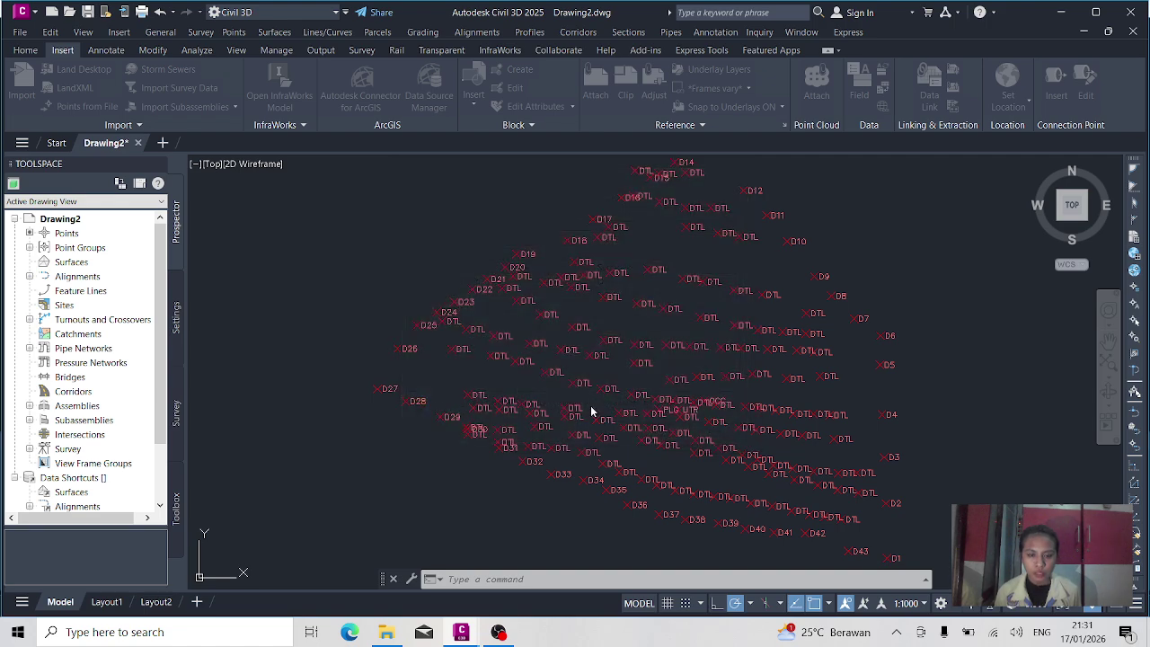
Add the _All Points point group to the new surface's data
{"action": "left_click", "coordinate": [152, 51]}
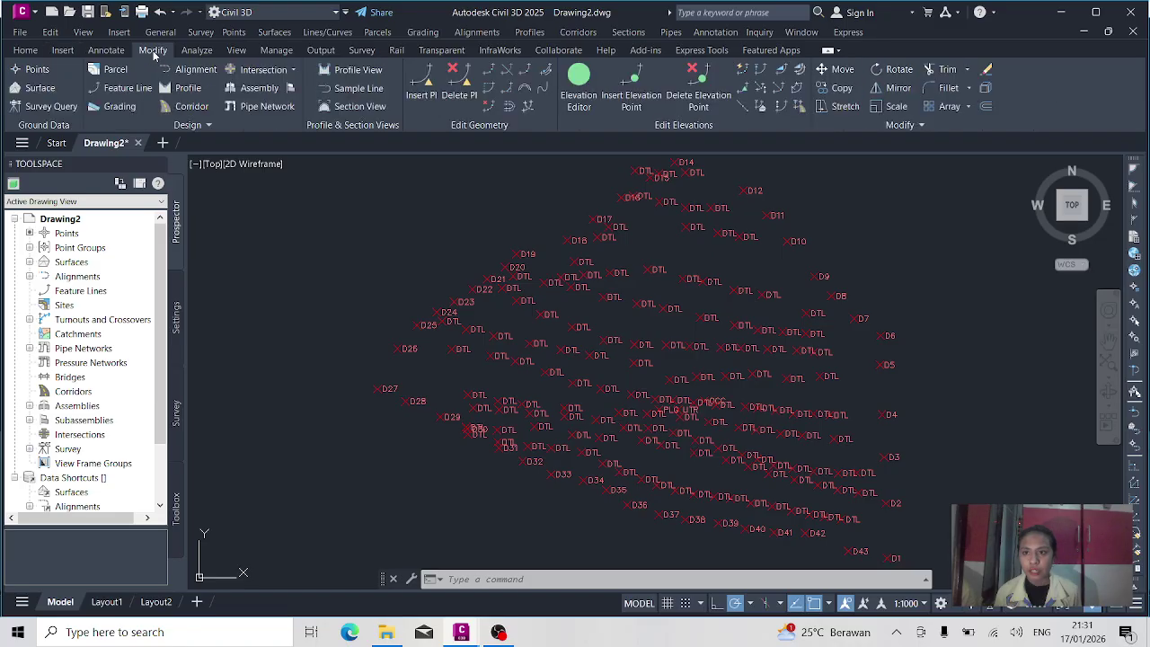
{"action": "left_click", "coordinate": [30, 95]}
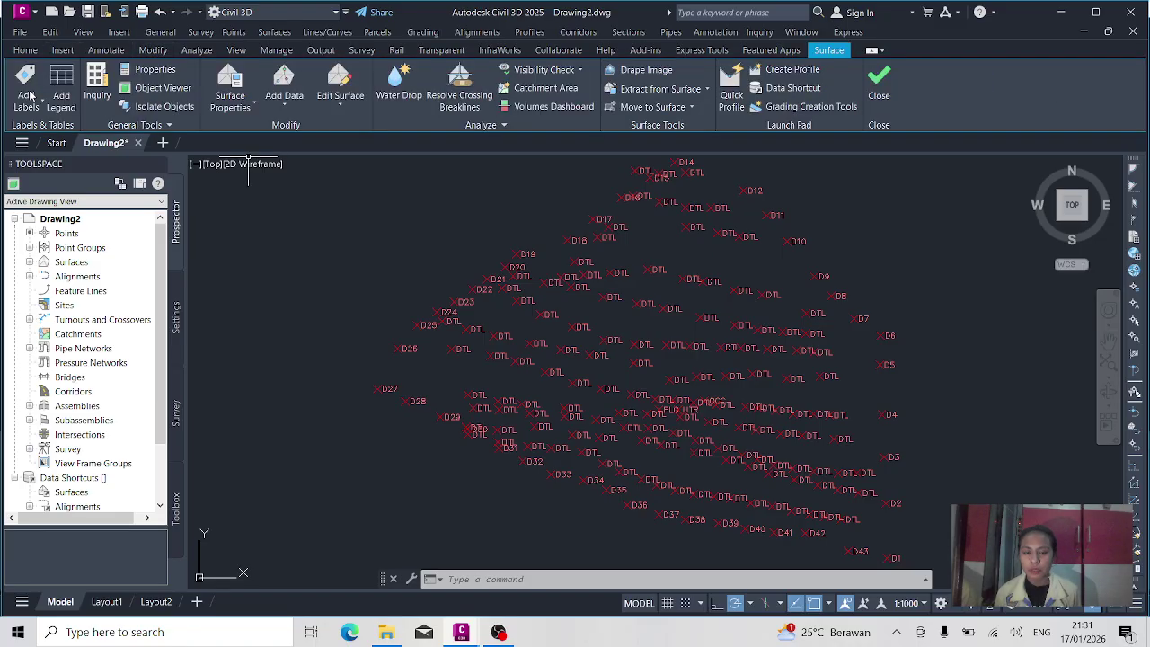
{"action": "left_click", "coordinate": [284, 99]}
{"action": "left_click", "coordinate": [310, 308]}
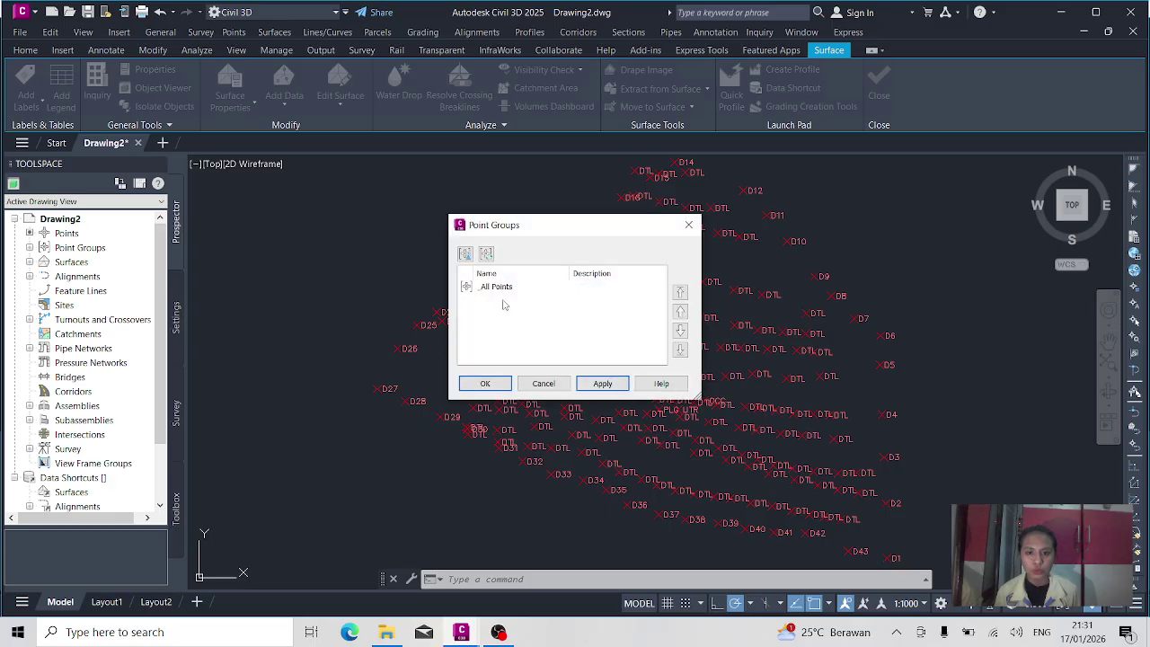
{"action": "left_click", "coordinate": [520, 291]}
{"action": "left_click", "coordinate": [604, 384]}
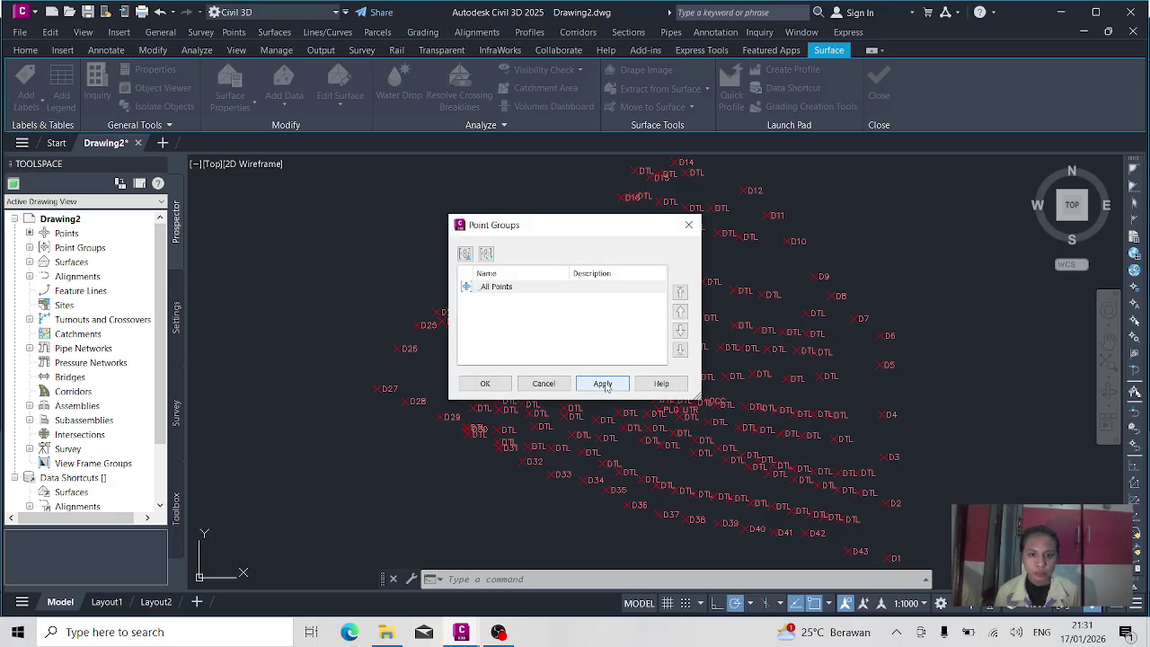
Accept the point group selection to build the surface, and inspect the generated contours and boundary
{"action": "left_click", "coordinate": [485, 384]}
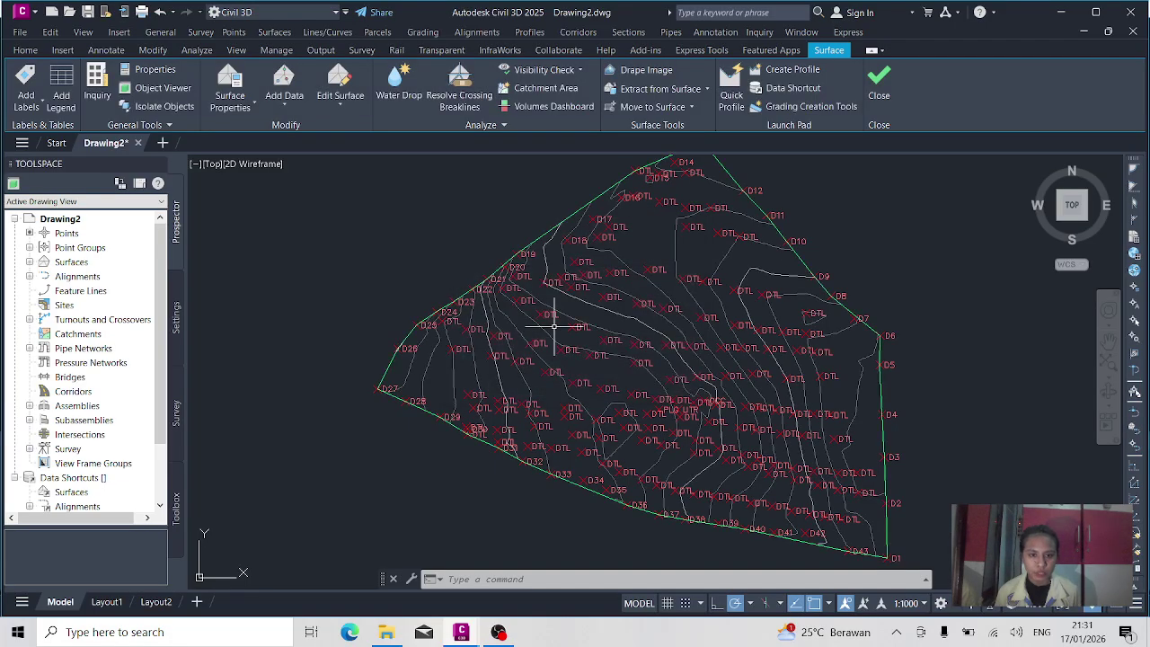
{"action": "scroll", "coordinate": [554, 325], "scroll_direction": "down", "scroll_amount": 4}
{"action": "scroll", "coordinate": [575, 337], "scroll_direction": "up", "scroll_amount": 8}
{"action": "scroll", "coordinate": [557, 339], "scroll_direction": "down", "scroll_amount": 6}
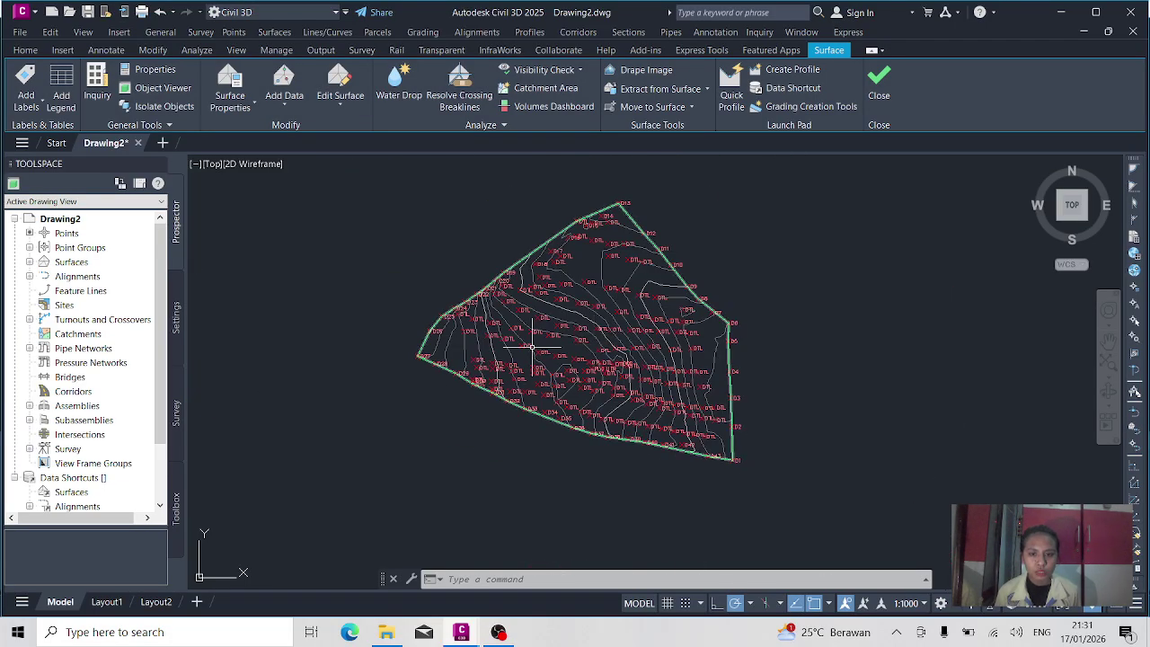
{"action": "scroll", "coordinate": [535, 347], "scroll_direction": "up", "scroll_amount": 5}
{"action": "scroll", "coordinate": [528, 347], "scroll_direction": "down", "scroll_amount": 3}
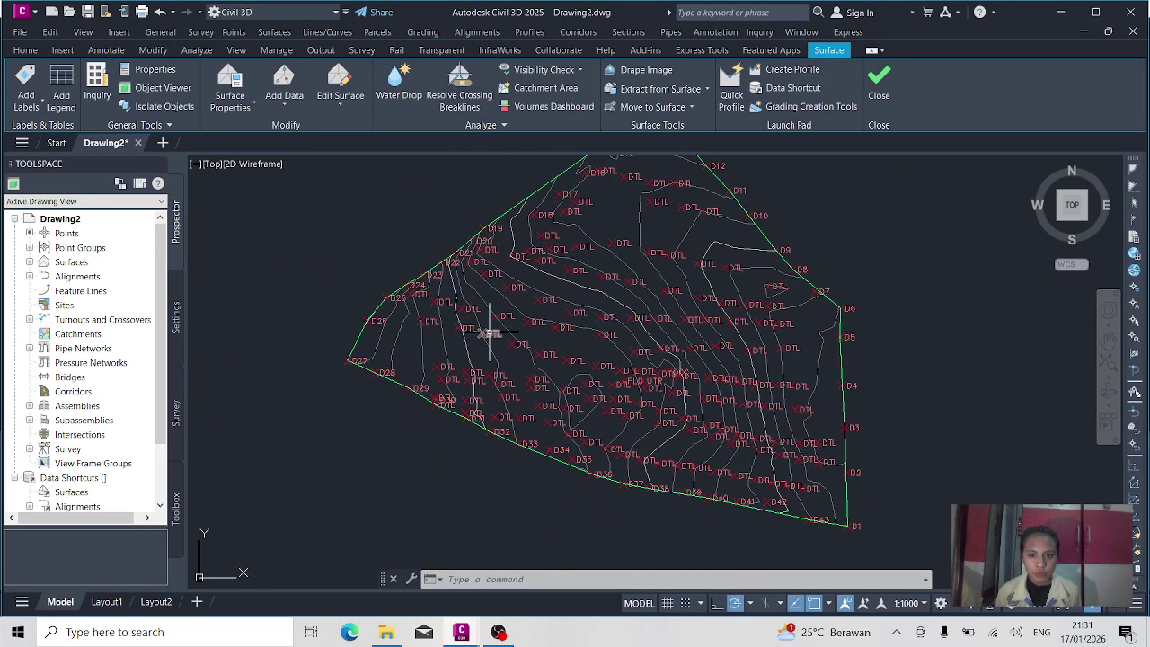
Set both the point style and the point label style of the _All Points group to <none>
{"action": "left_click", "coordinate": [490, 332]}
{"action": "left_click", "coordinate": [284, 106]}
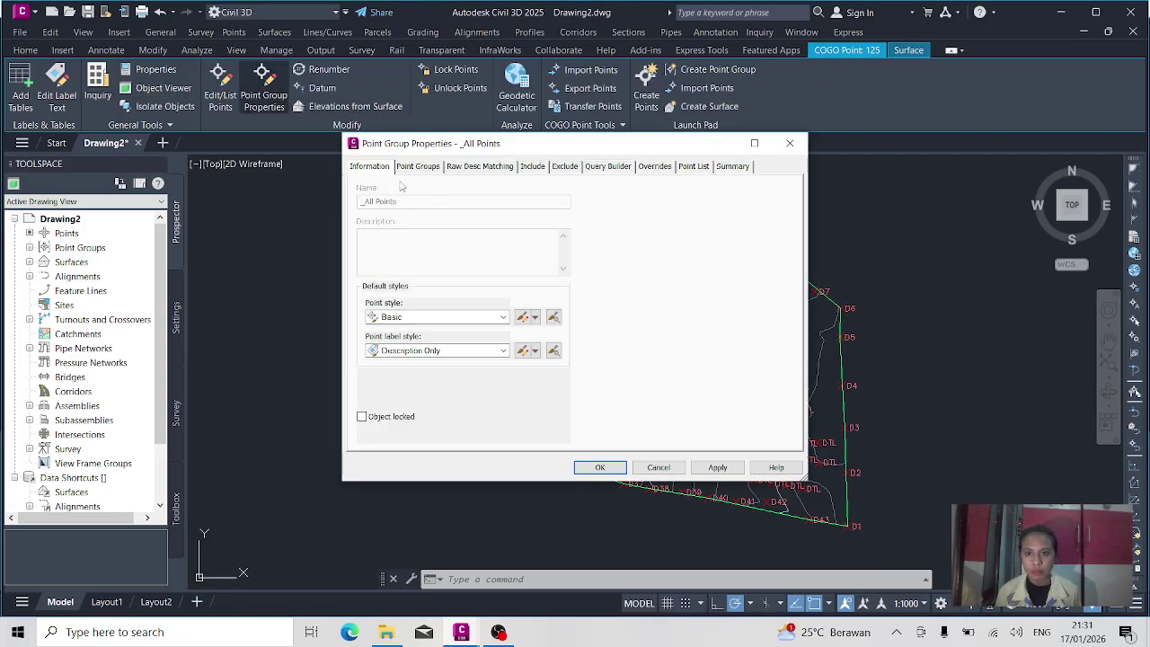
{"action": "left_click", "coordinate": [437, 315]}
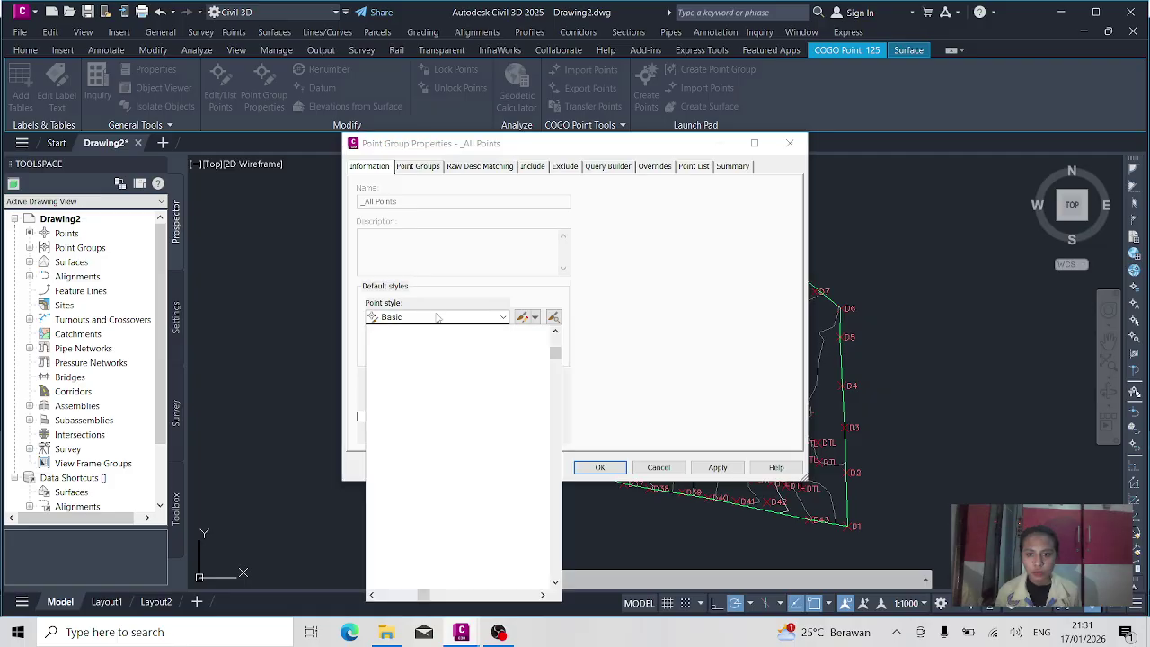
{"action": "scroll", "coordinate": [429, 336], "scroll_direction": "up", "scroll_amount": 1}
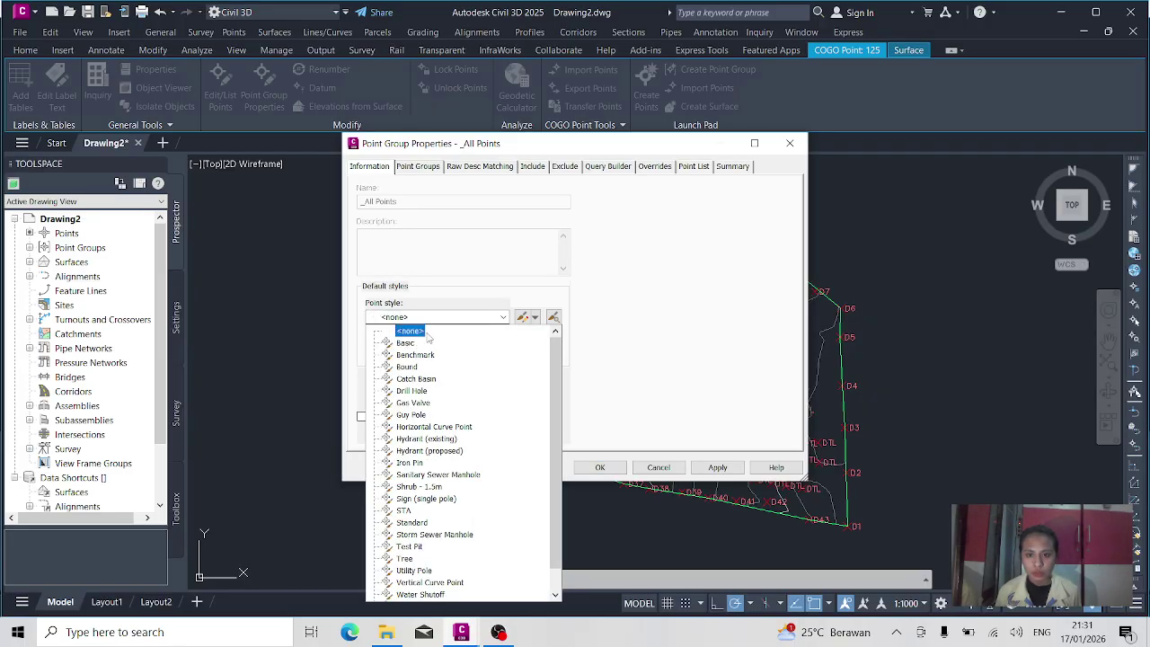
{"action": "left_click", "coordinate": [424, 333]}
{"action": "left_click", "coordinate": [409, 351]}
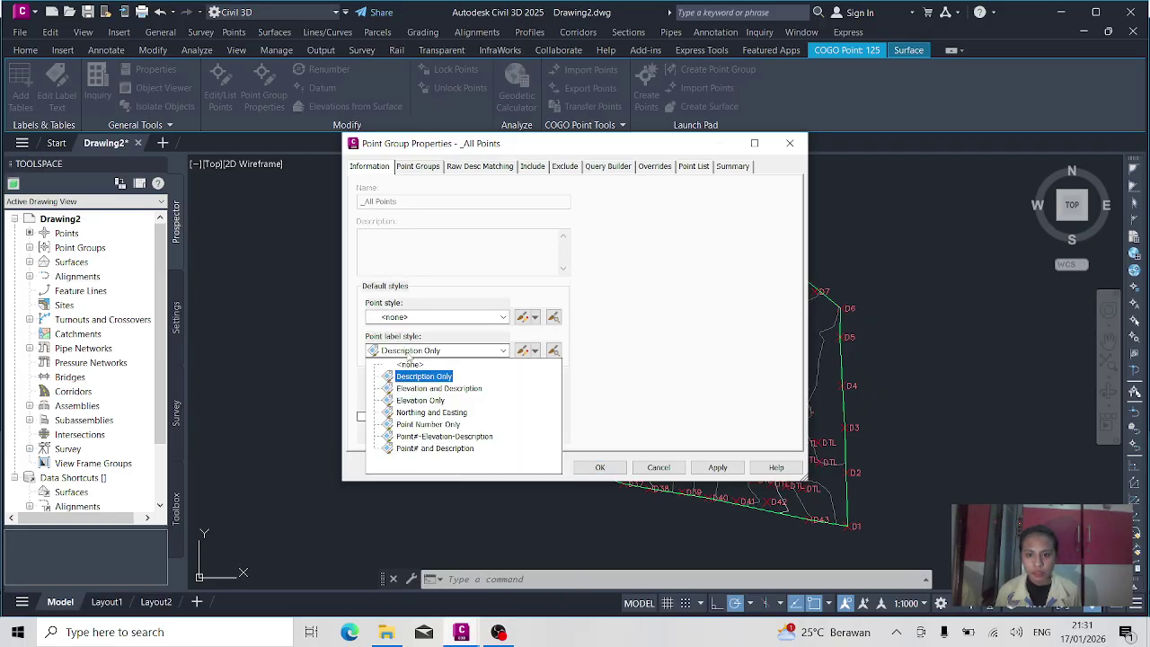
{"action": "scroll", "coordinate": [418, 369], "scroll_direction": "up", "scroll_amount": 1}
{"action": "left_click", "coordinate": [422, 362]}
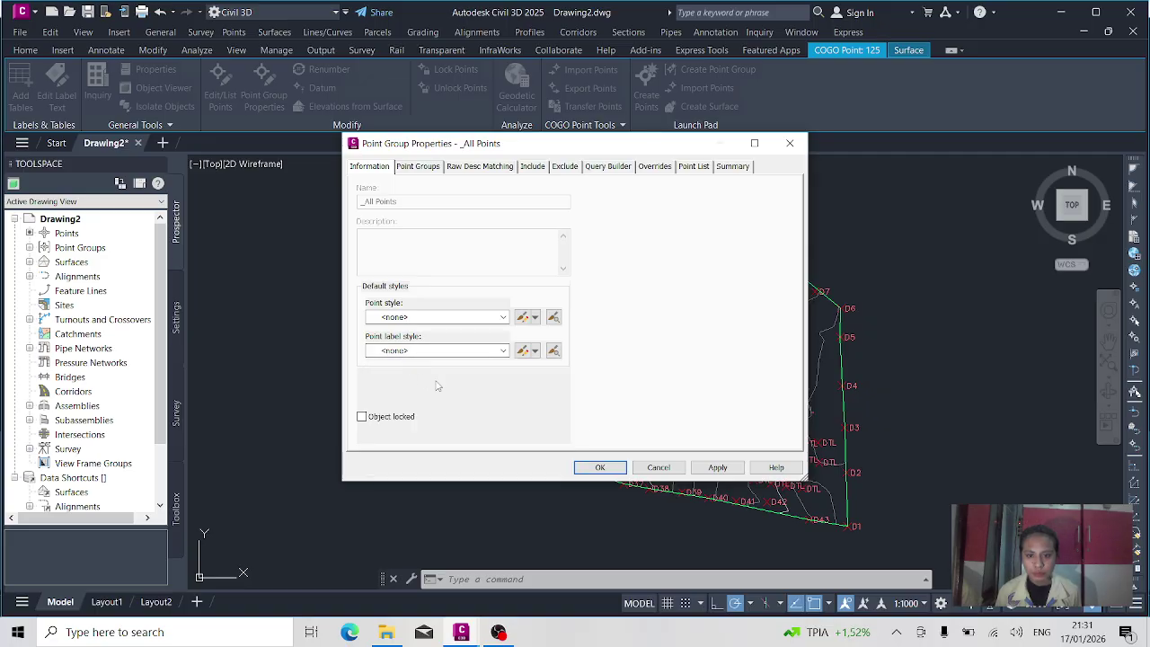
{"action": "left_click", "coordinate": [600, 468]}
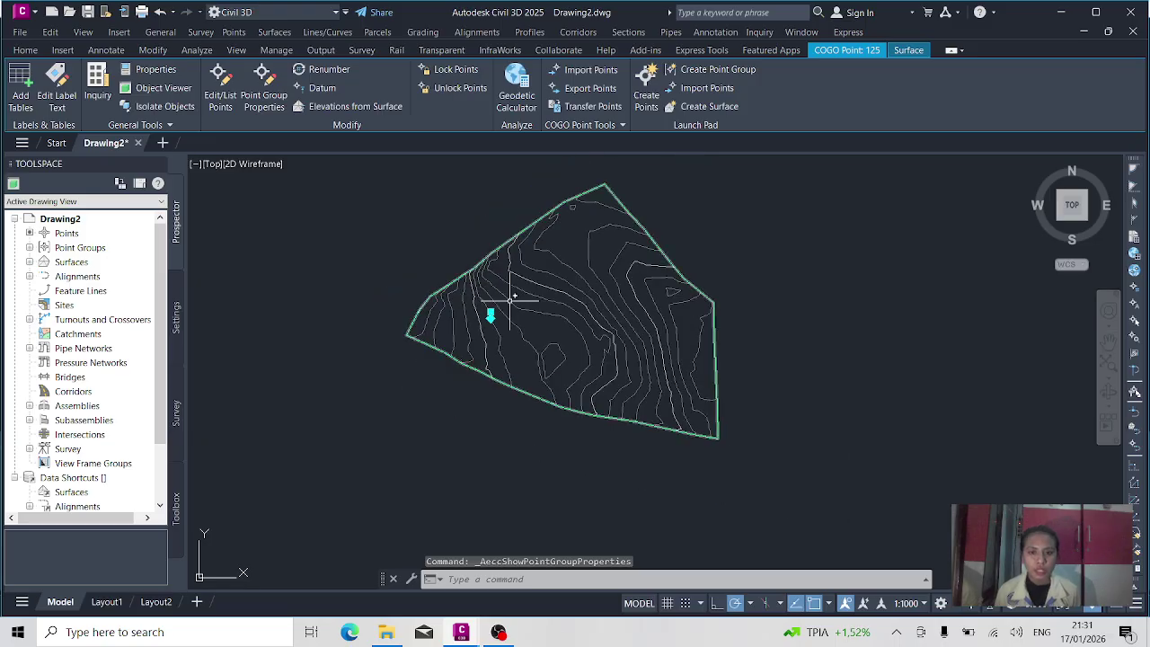
{"action": "scroll", "coordinate": [510, 299], "scroll_direction": "down", "scroll_amount": 2}
{"action": "key", "text": "Escape"}
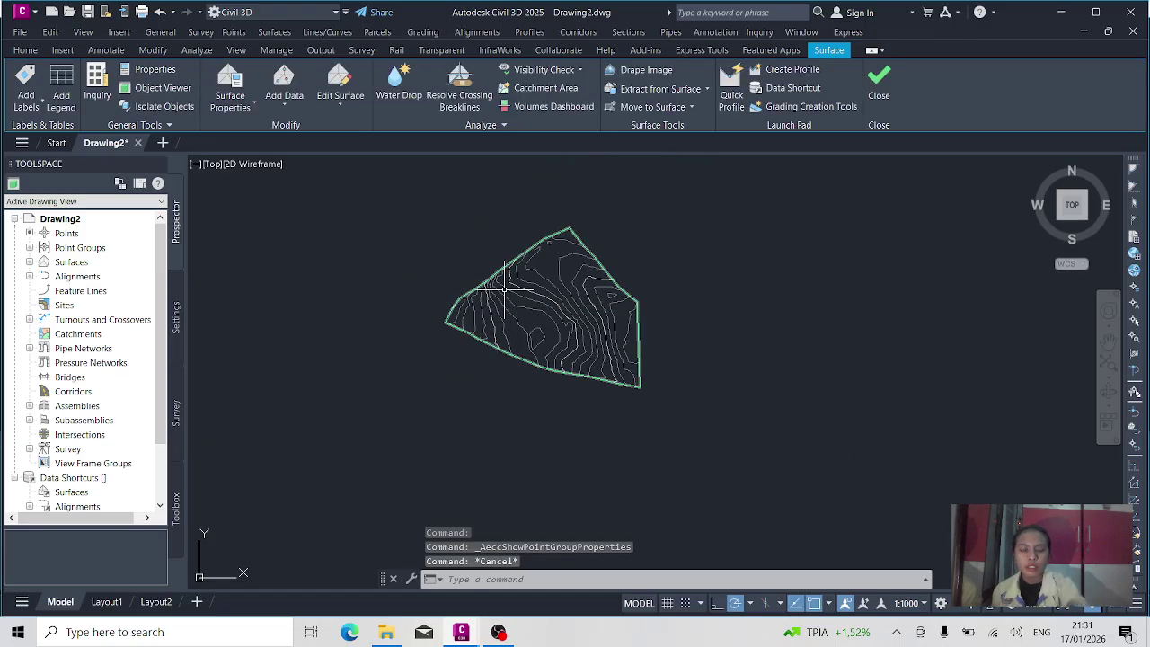
Draw an open zigzag polyline of five segments across the surface, from its western part to its northeastern edge
{"action": "scroll", "coordinate": [546, 314], "scroll_direction": "up", "scroll_amount": 2}
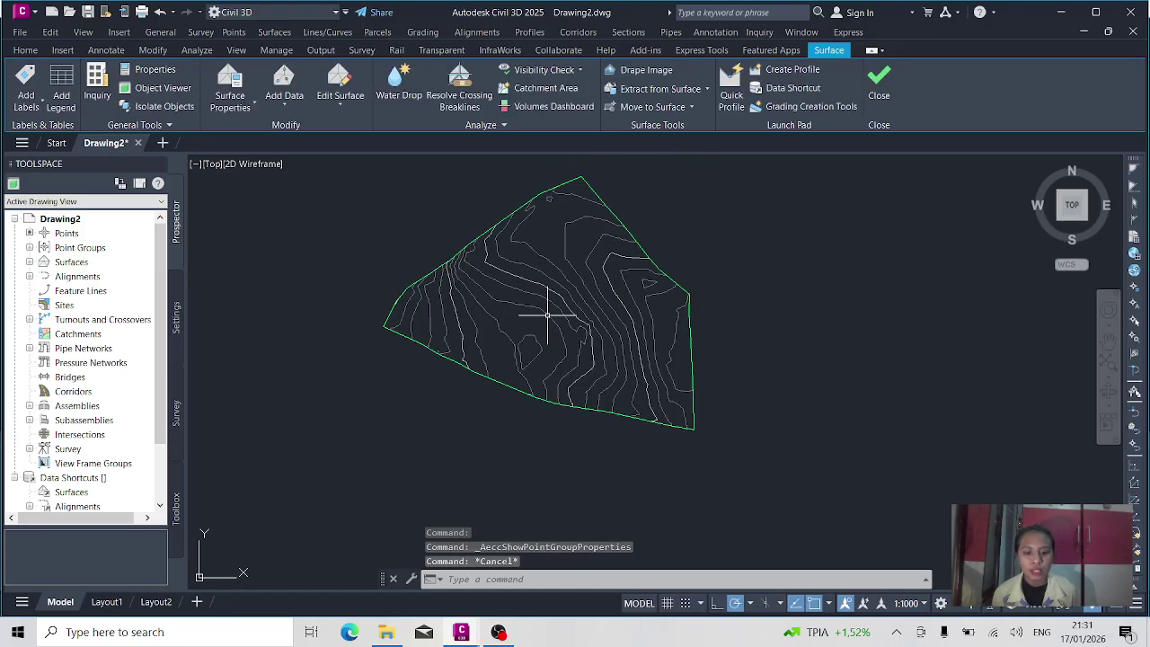
{"action": "type", "text": "PO"}
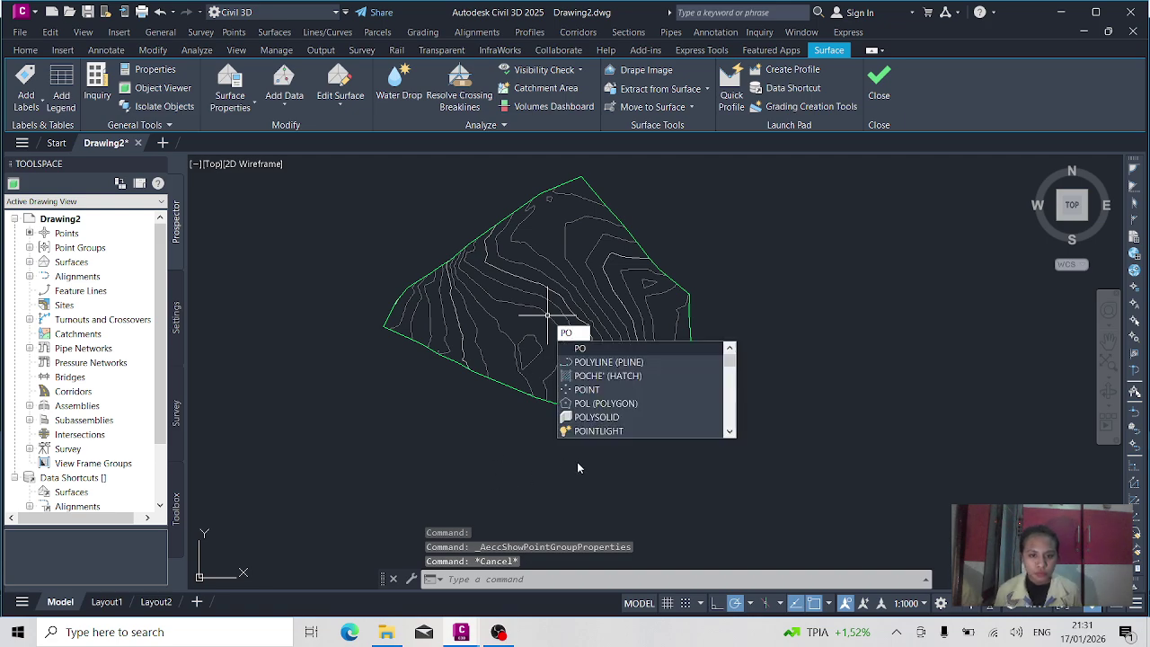
{"action": "left_click", "coordinate": [608, 361]}
{"action": "scroll", "coordinate": [519, 340], "scroll_direction": "down", "scroll_amount": 1}
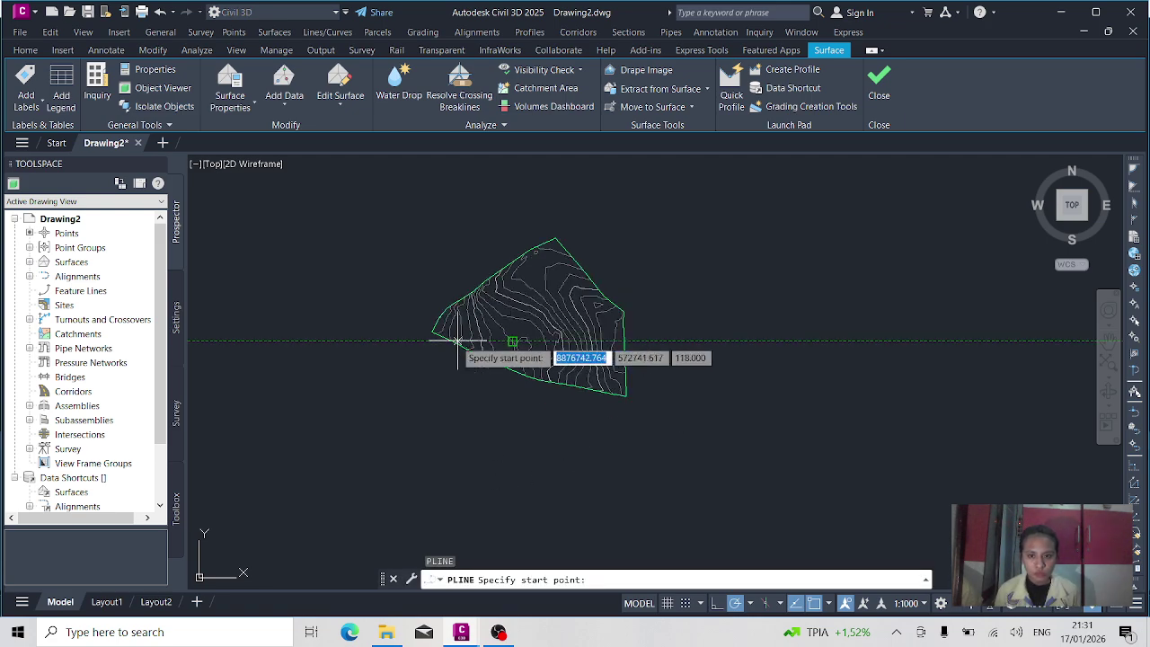
{"action": "scroll", "coordinate": [458, 339], "scroll_direction": "up", "scroll_amount": 3}
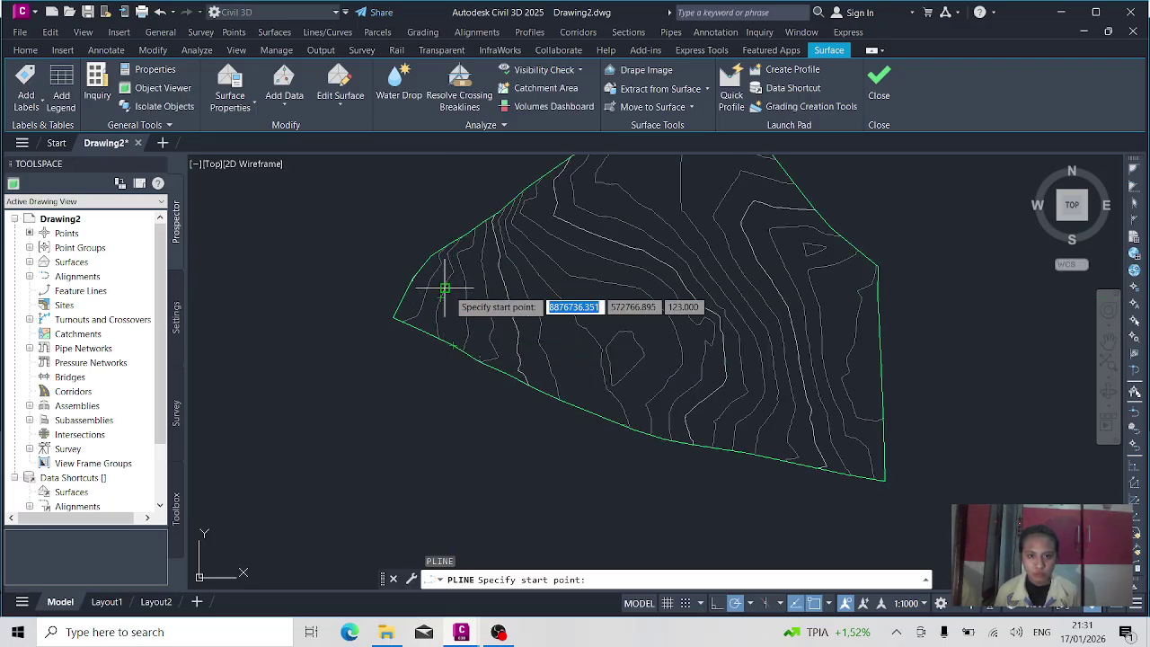
{"action": "scroll", "coordinate": [444, 288], "scroll_direction": "down", "scroll_amount": 2}
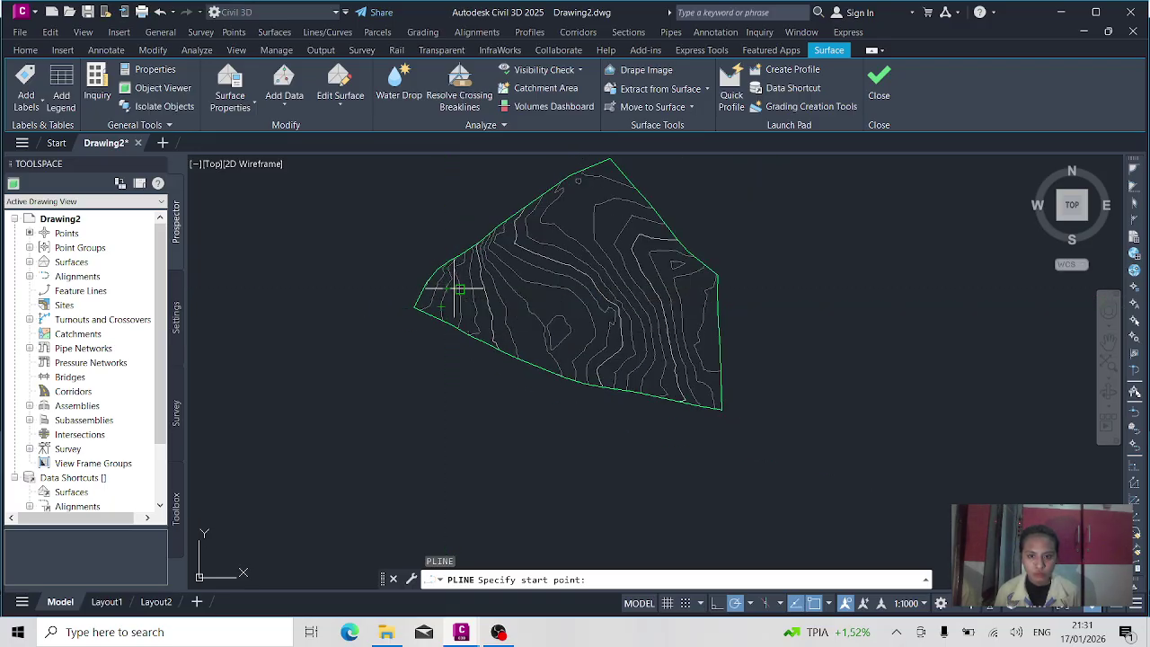
{"action": "left_click", "coordinate": [459, 289]}
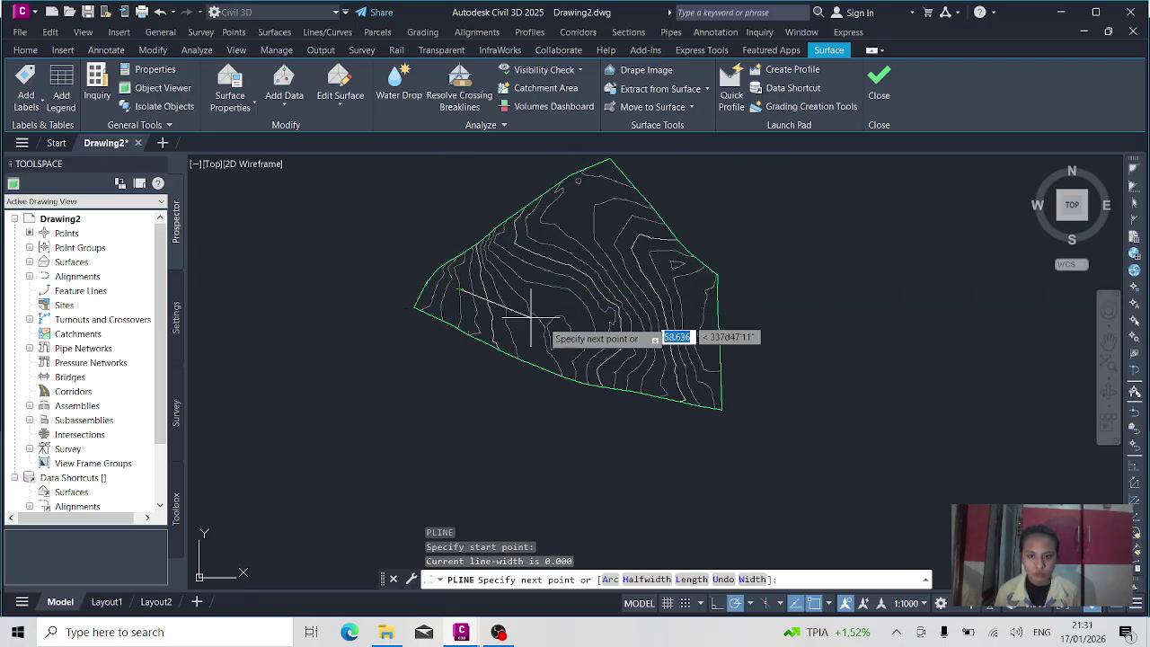
{"action": "left_click", "coordinate": [677, 383]}
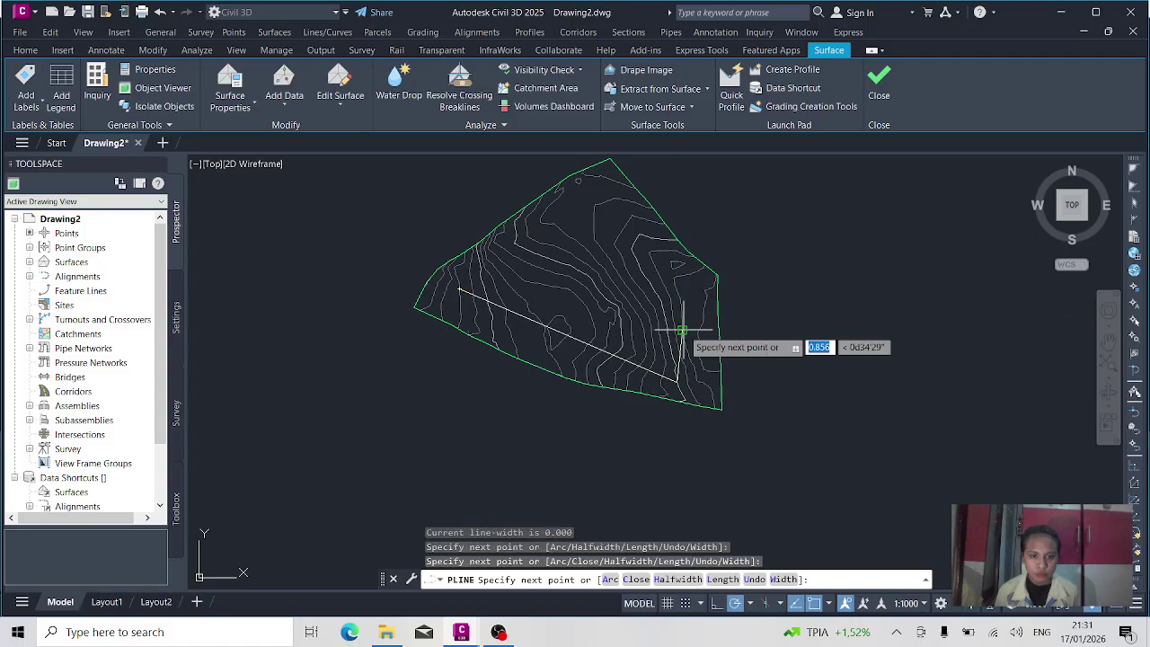
{"action": "left_click", "coordinate": [683, 331]}
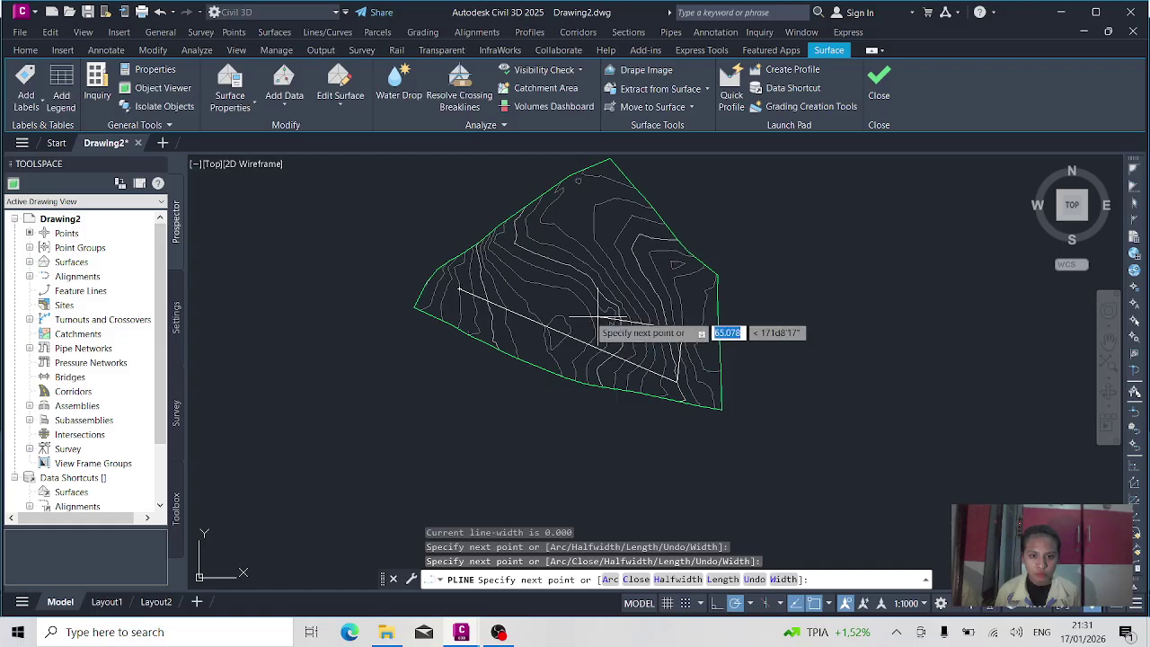
{"action": "left_click", "coordinate": [484, 254]}
{"action": "left_click", "coordinate": [543, 224]}
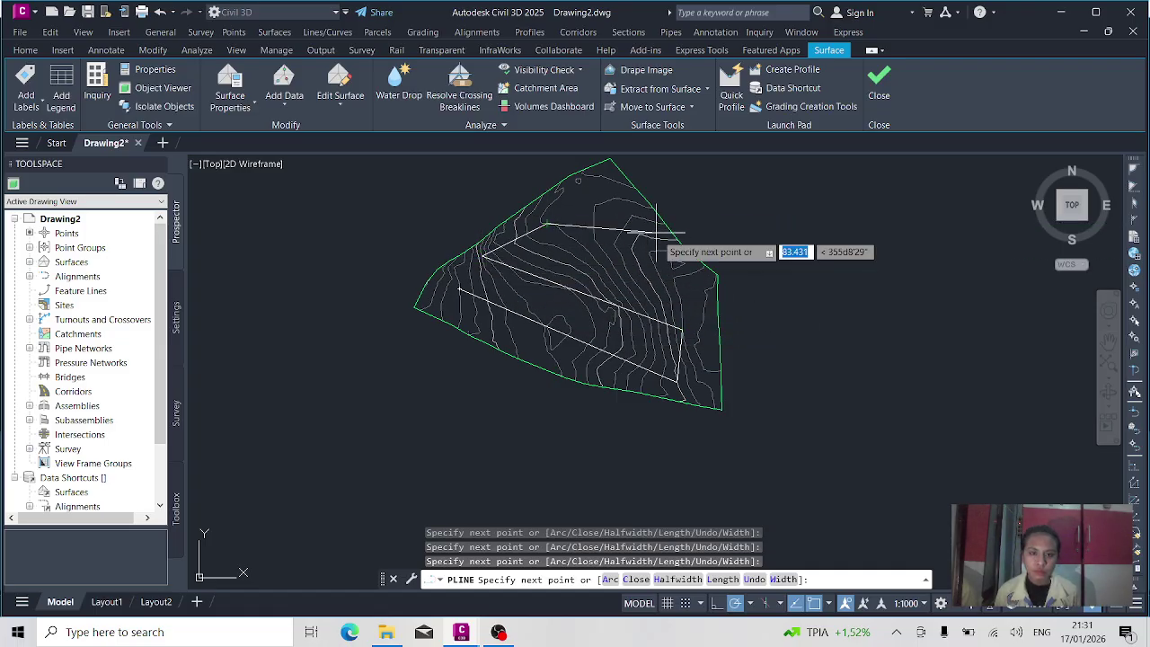
{"action": "left_click", "coordinate": [669, 261]}
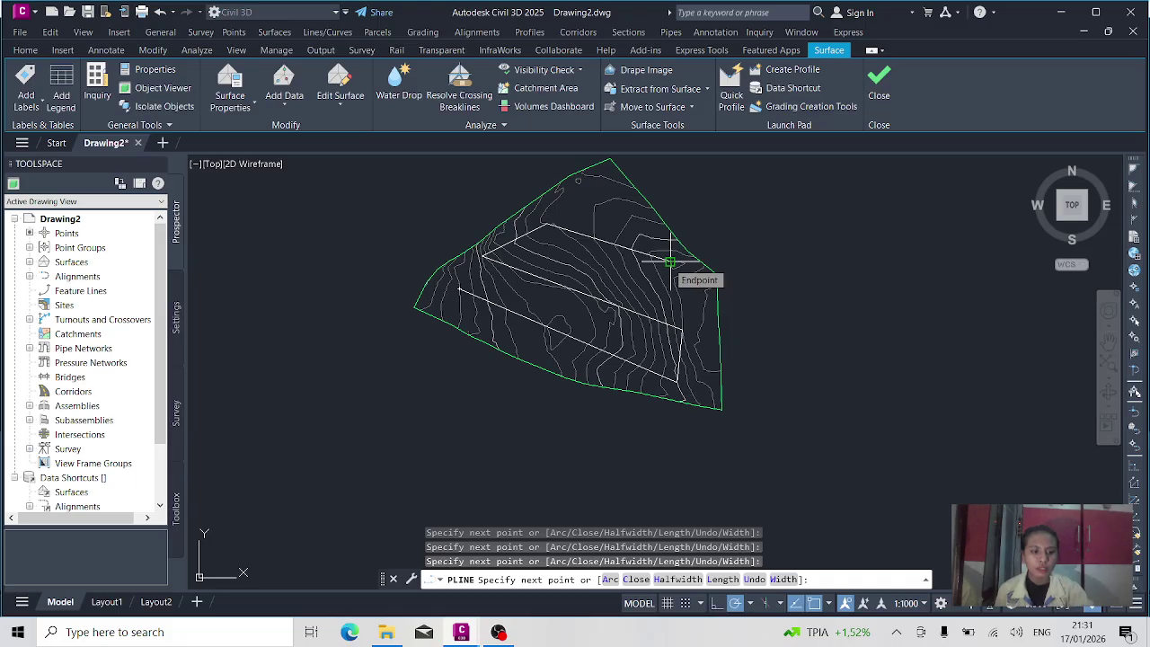
{"action": "key", "text": "Return"}
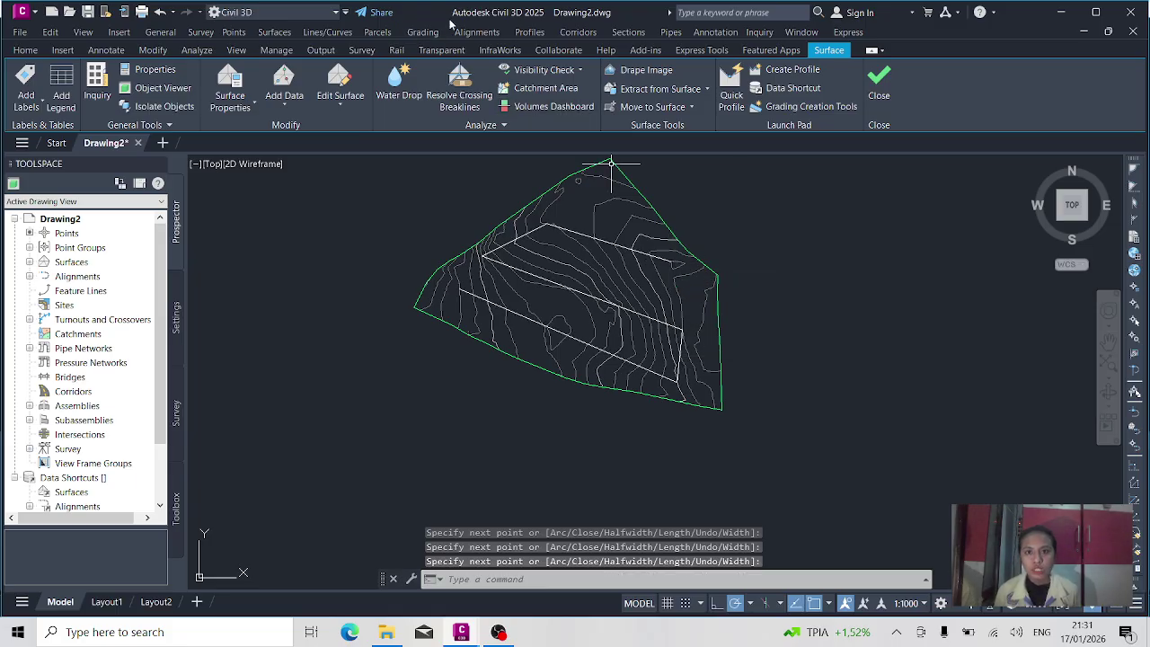
Create a centerline alignment from the zigzag polyline, keeping its direction, the Proposed style and curves between tangents with a 200 m default radius
{"action": "left_click", "coordinate": [493, 33]}
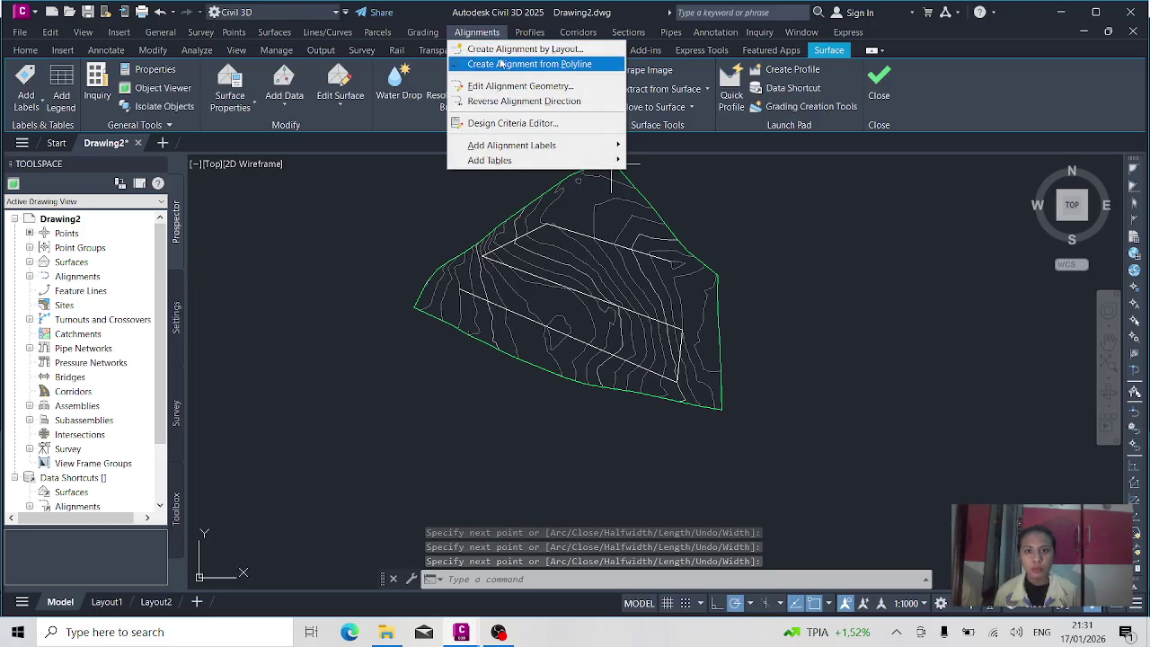
{"action": "left_click", "coordinate": [502, 64]}
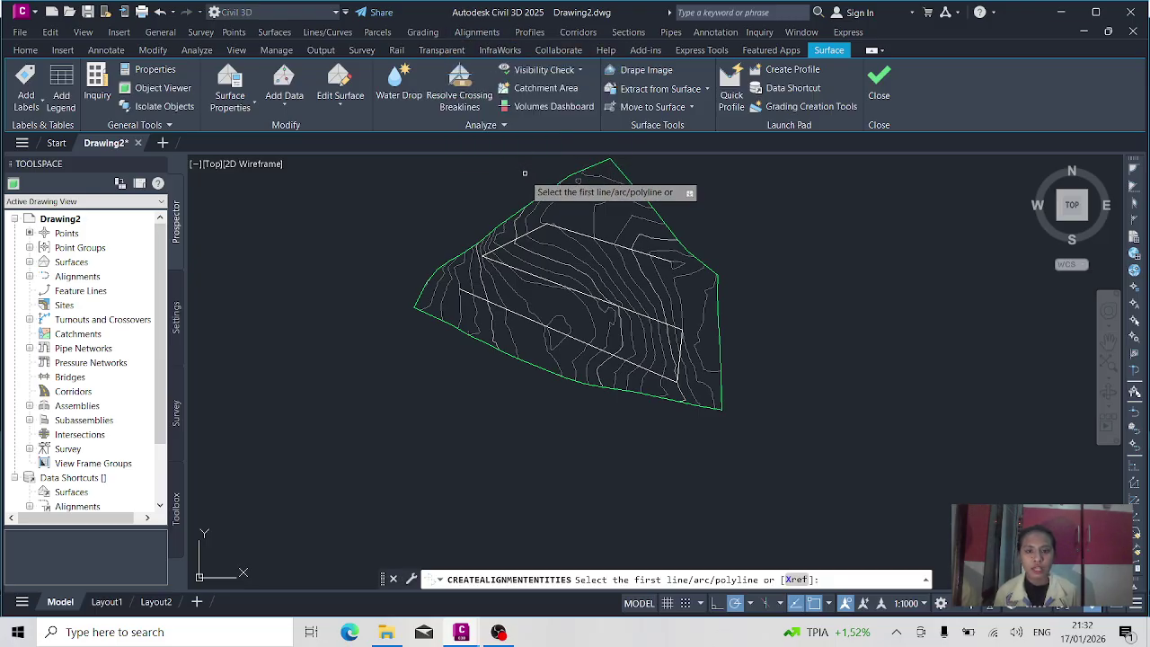
{"action": "left_click", "coordinate": [540, 225]}
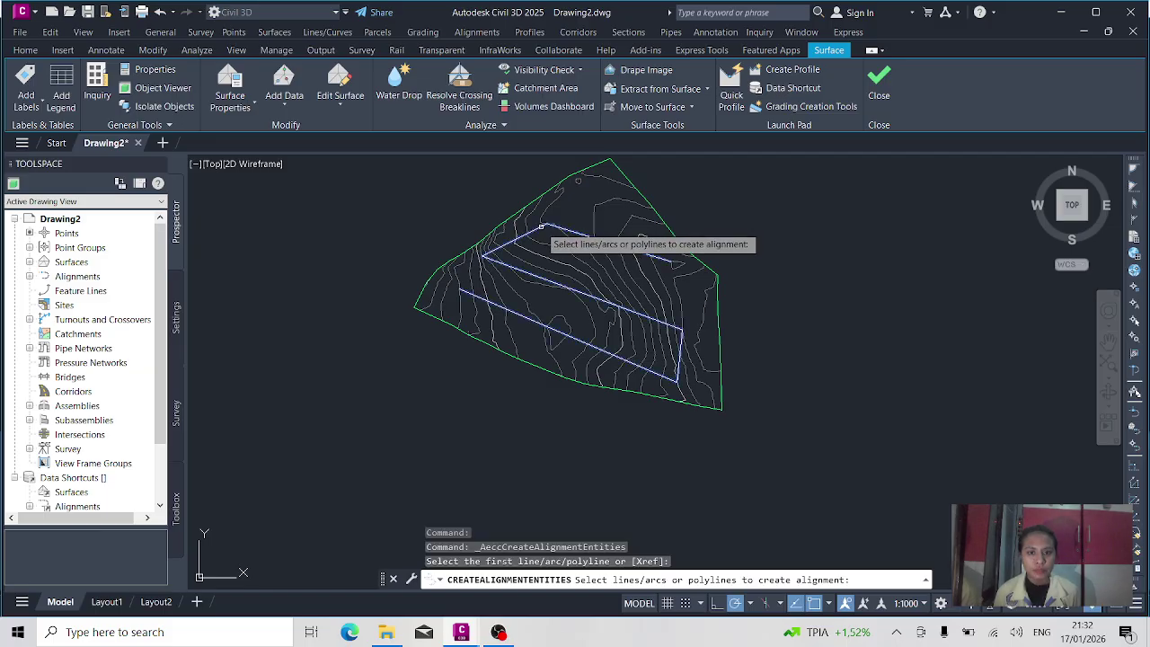
{"action": "key", "text": "Return"}
{"action": "key", "text": "Return"}
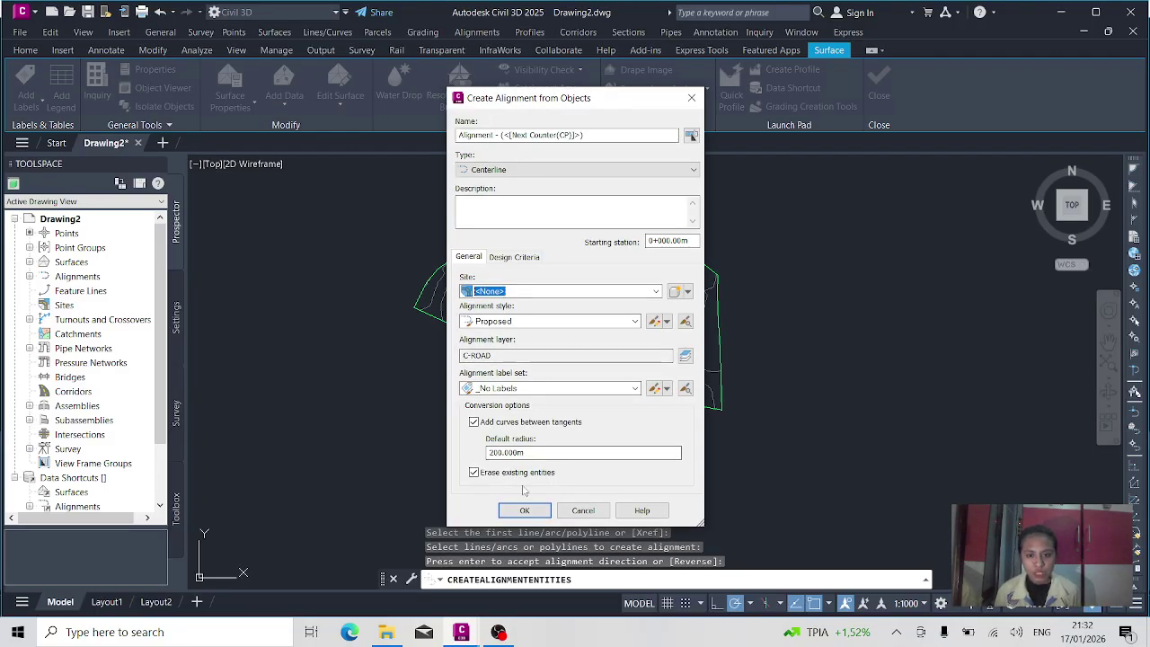
{"action": "left_click", "coordinate": [523, 511]}
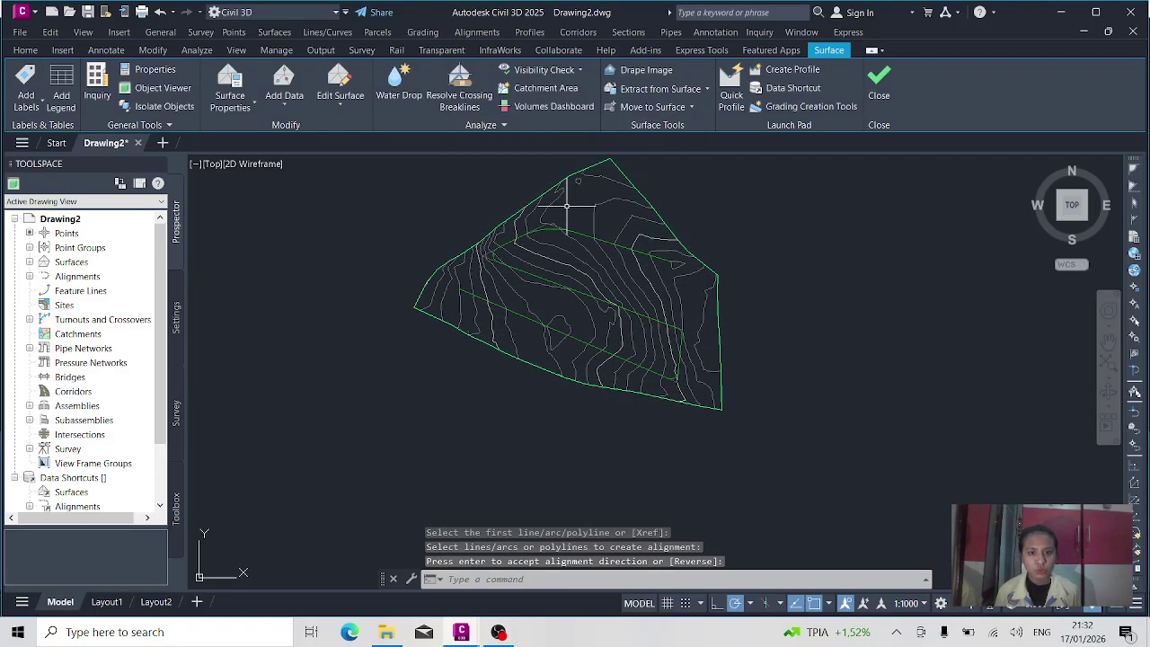
Start a profile from surface for Alignment - (1) and add Surface1 to the profile list over the full station range
{"action": "scroll", "coordinate": [614, 272], "scroll_direction": "up", "scroll_amount": 5}
{"action": "scroll", "coordinate": [590, 257], "scroll_direction": "down", "scroll_amount": 4}
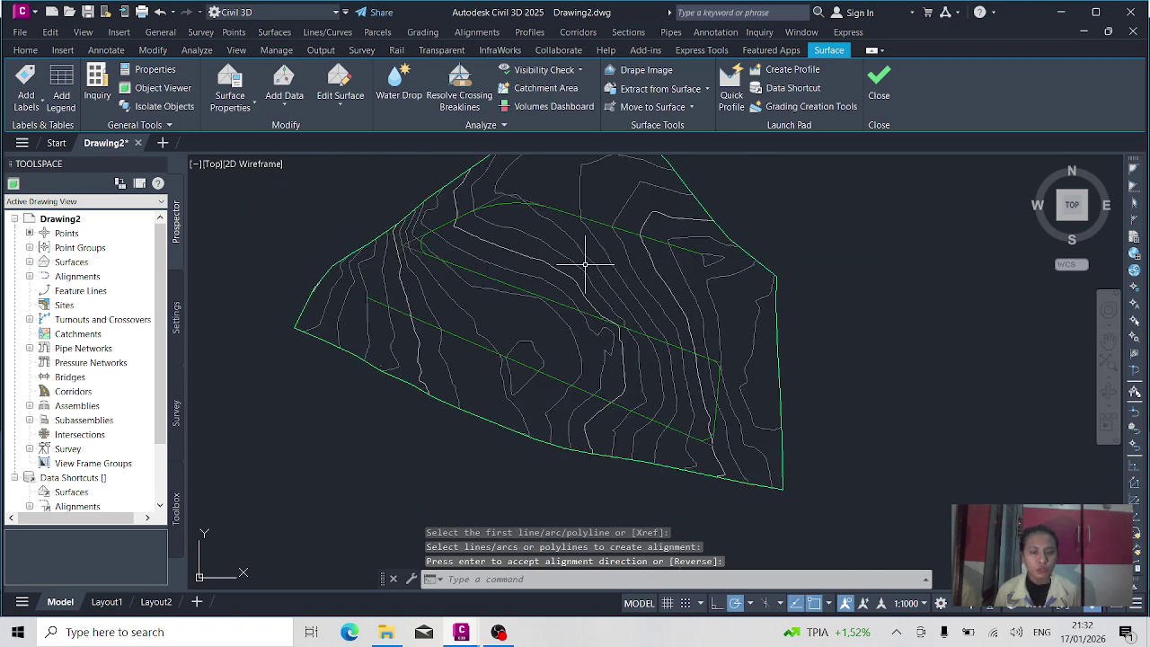
{"action": "scroll", "coordinate": [650, 164], "scroll_direction": "up", "scroll_amount": 1}
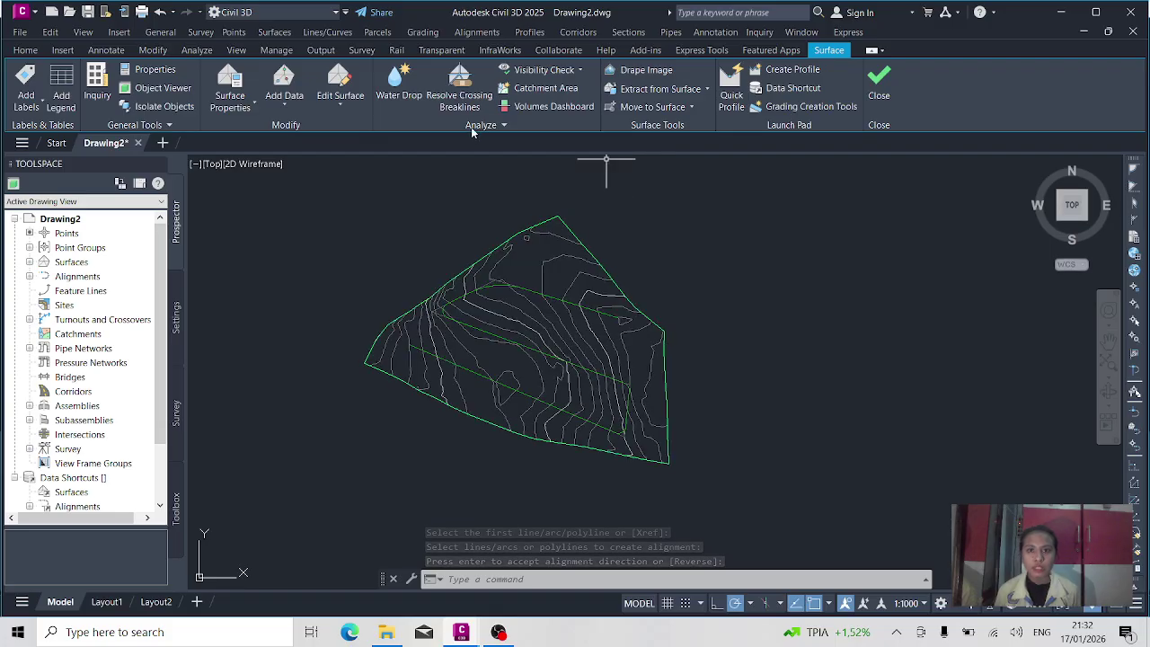
{"action": "left_click", "coordinate": [529, 32]}
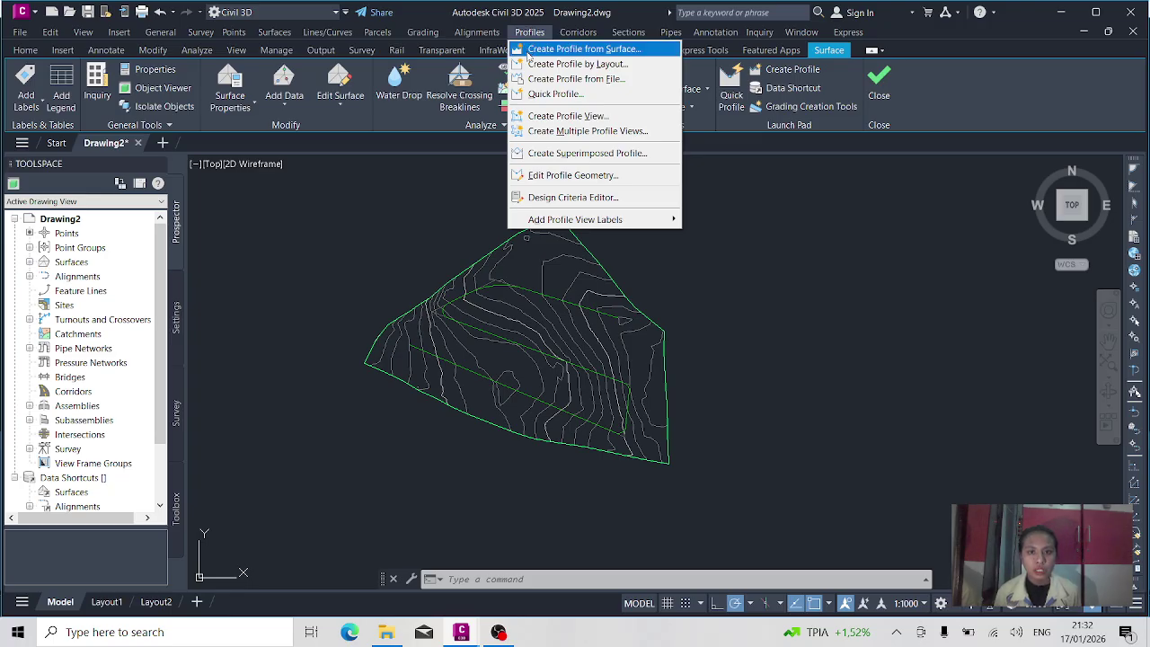
{"action": "left_click", "coordinate": [543, 53]}
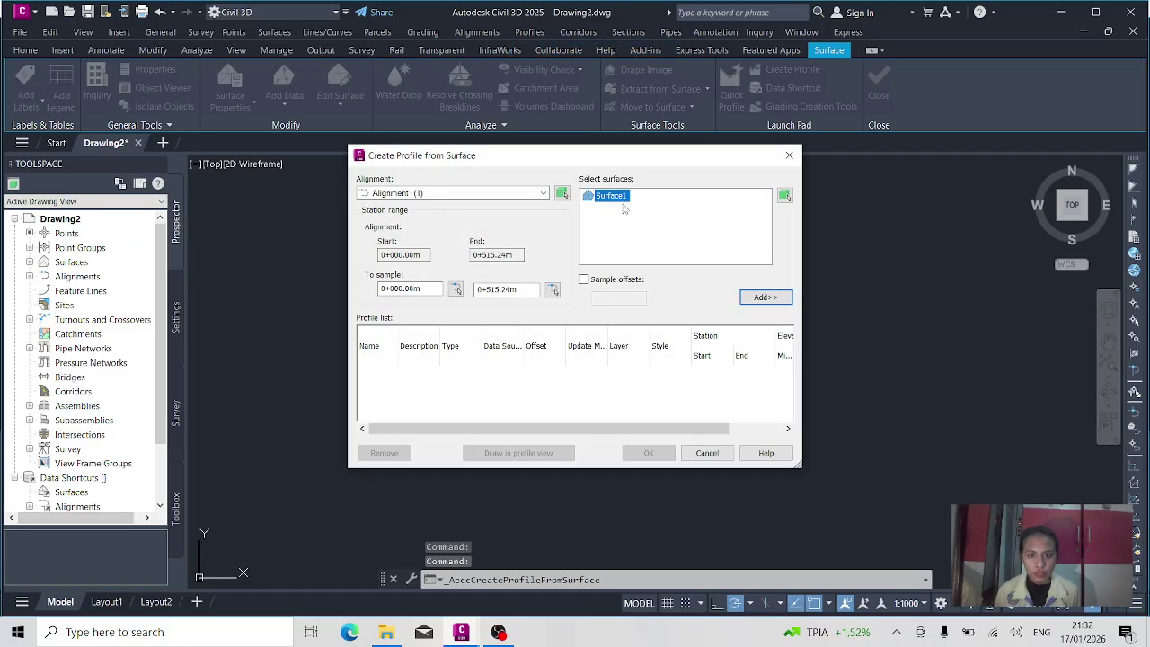
{"action": "left_click", "coordinate": [764, 301]}
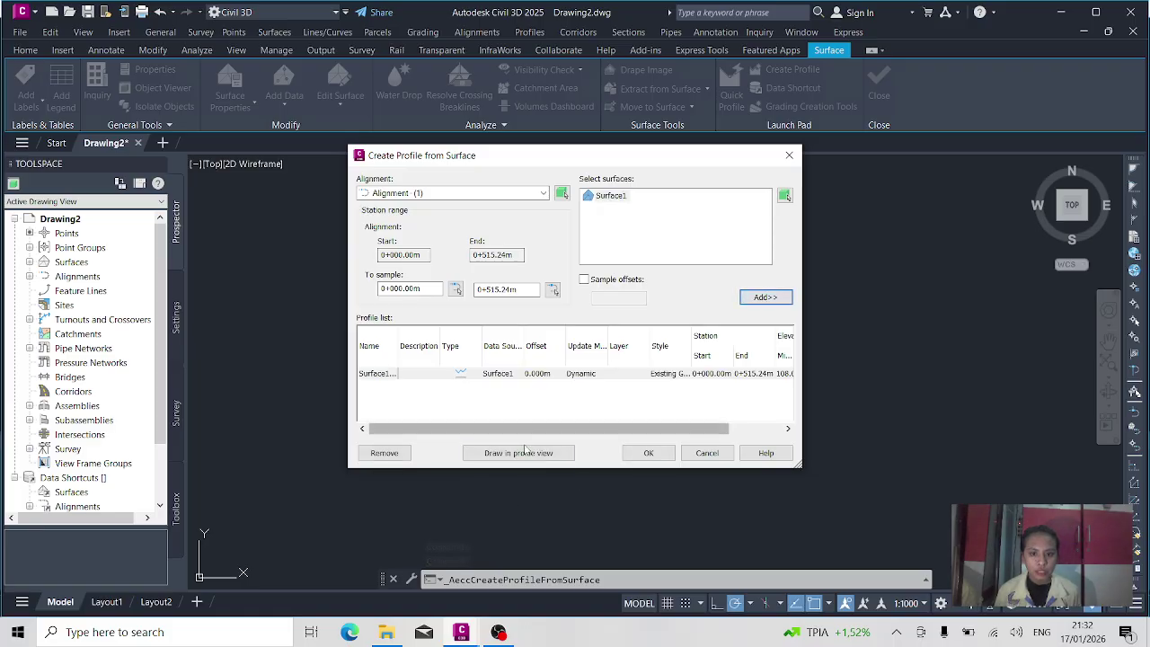
Create a profile view for Alignment - (1) with the default settings and place its origin in the empty area east of the surface
{"action": "left_click", "coordinate": [519, 453]}
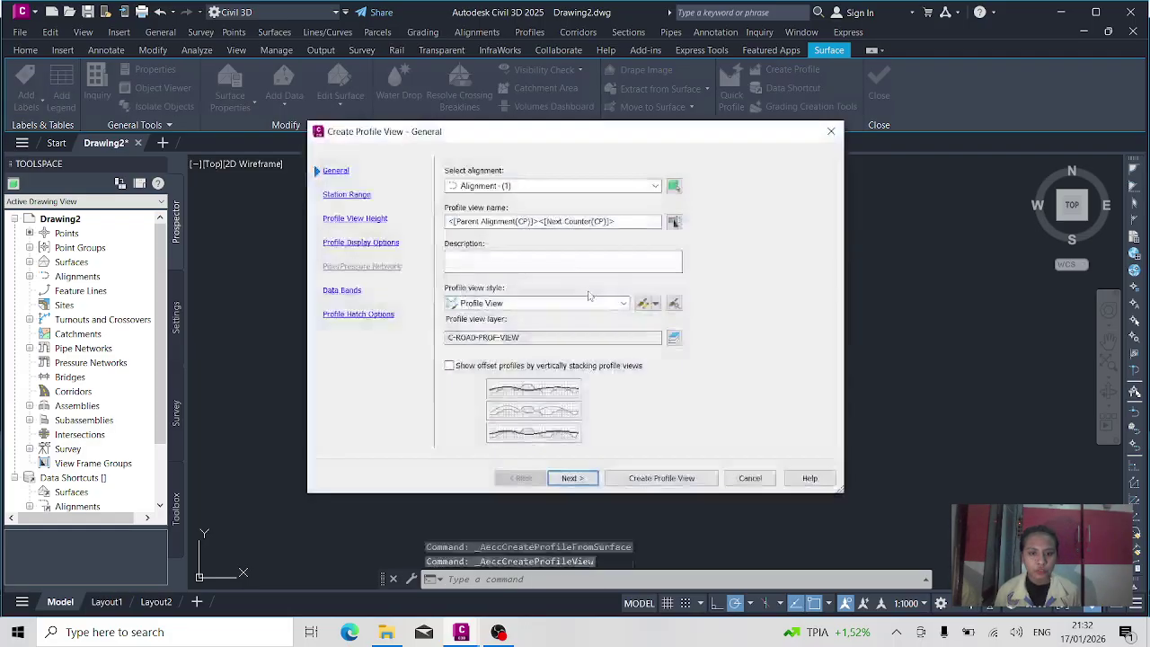
{"action": "left_click", "coordinate": [574, 478]}
{"action": "left_click", "coordinate": [574, 478]}
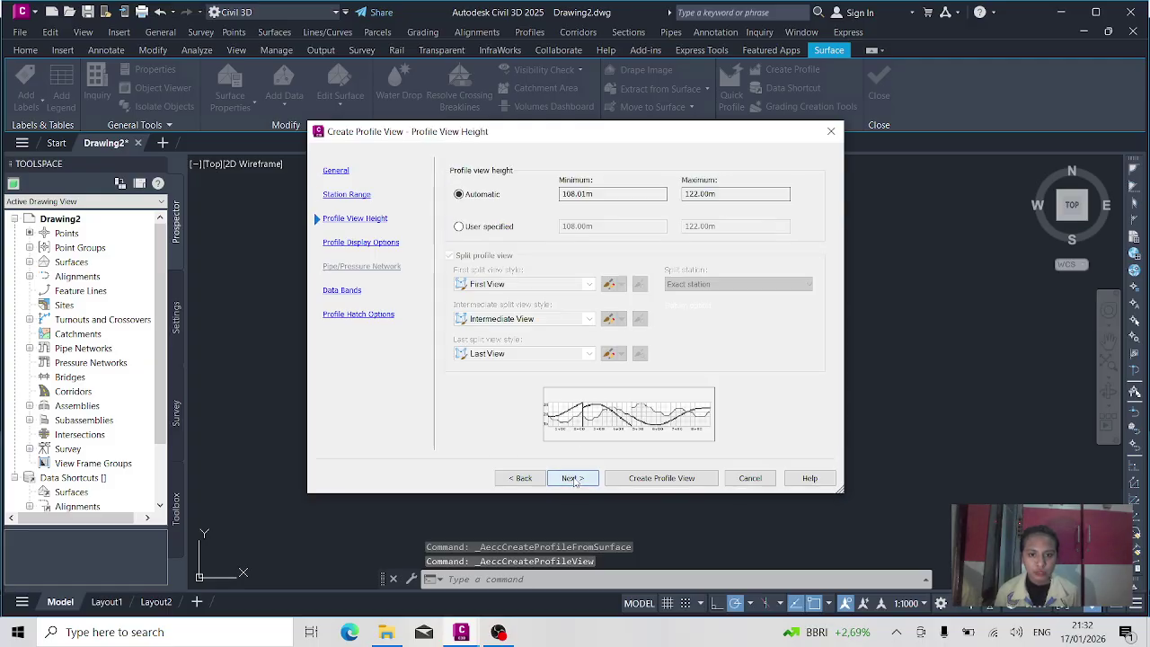
{"action": "left_click", "coordinate": [574, 478]}
{"action": "left_click", "coordinate": [573, 478]}
{"action": "left_click", "coordinate": [573, 478]}
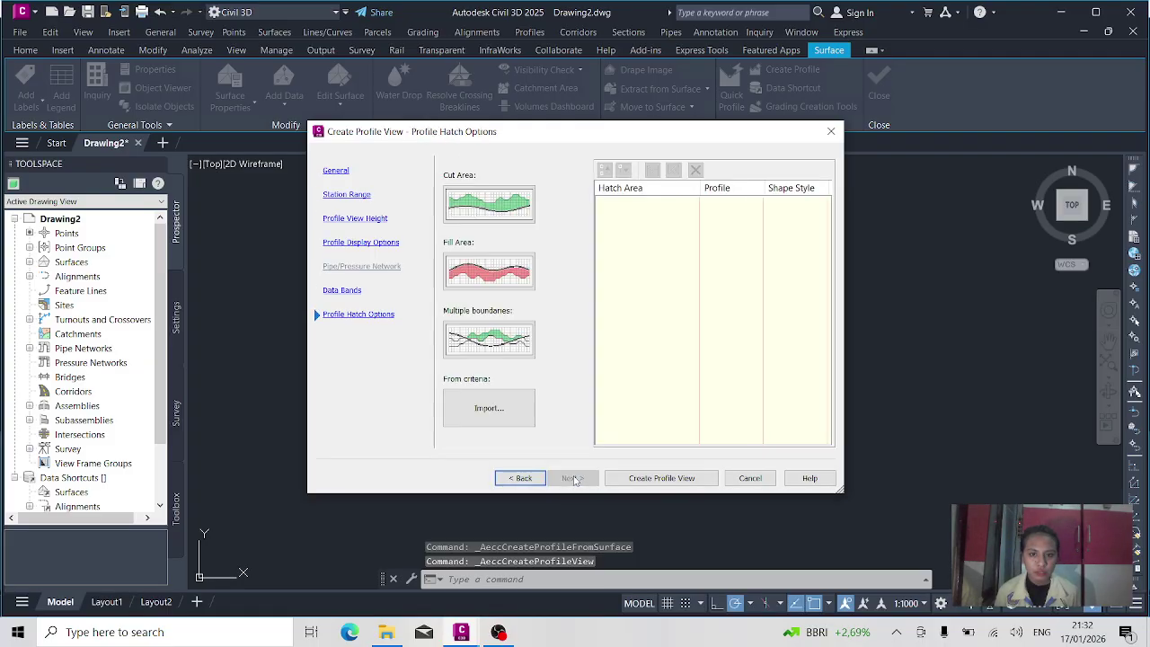
{"action": "left_click", "coordinate": [661, 478]}
{"action": "scroll", "coordinate": [744, 301], "scroll_direction": "down", "scroll_amount": 2}
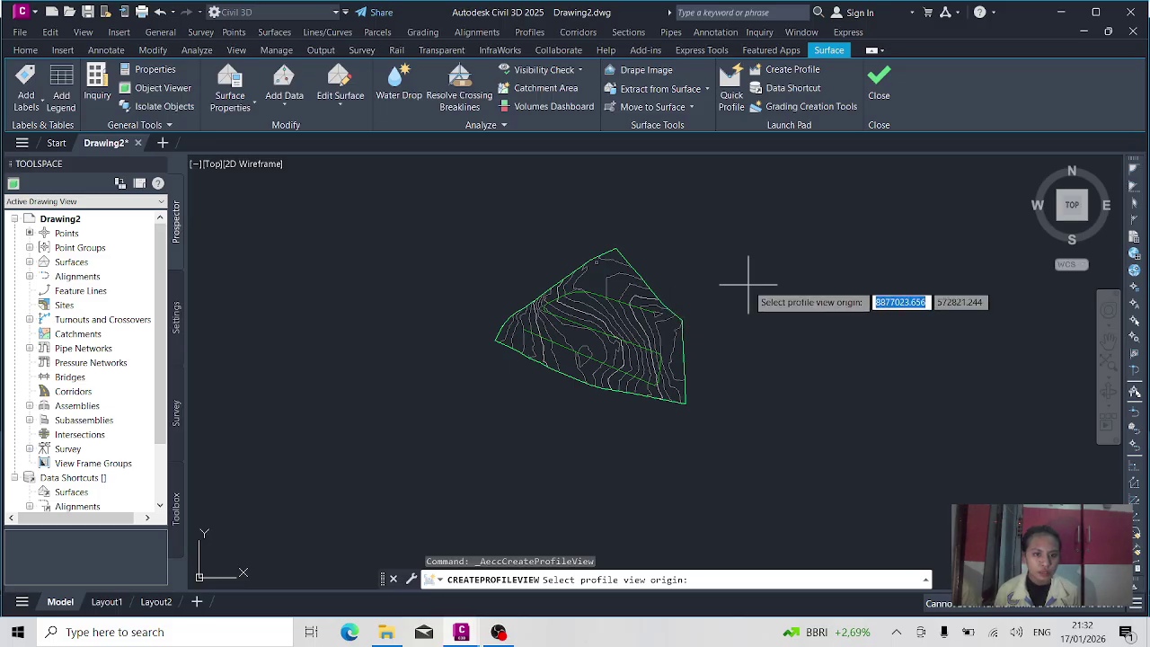
{"action": "left_click", "coordinate": [747, 286]}
Start a new layout profile in the Alignment - (1) profile view, keeping the default profile settings
{"action": "scroll", "coordinate": [813, 256], "scroll_direction": "down", "scroll_amount": 2}
{"action": "scroll", "coordinate": [809, 264], "scroll_direction": "up", "scroll_amount": 4}
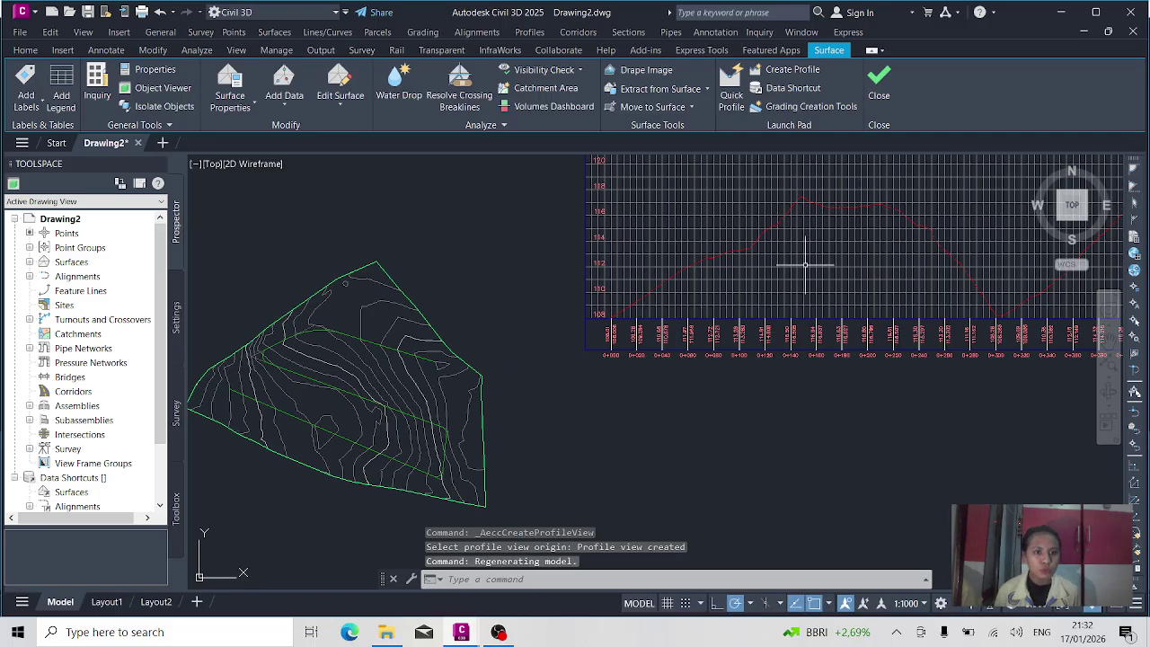
{"action": "scroll", "coordinate": [805, 265], "scroll_direction": "up", "scroll_amount": 1}
{"action": "scroll", "coordinate": [735, 251], "scroll_direction": "down", "scroll_amount": 2}
{"action": "scroll", "coordinate": [772, 228], "scroll_direction": "up", "scroll_amount": 2}
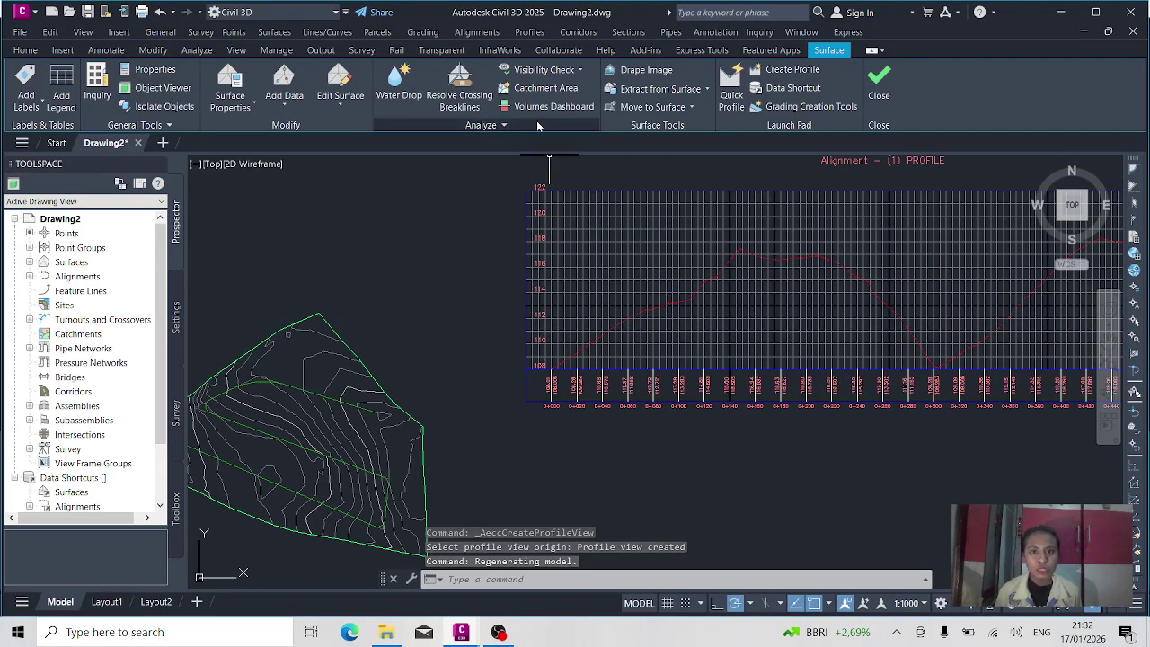
{"action": "left_click", "coordinate": [530, 32]}
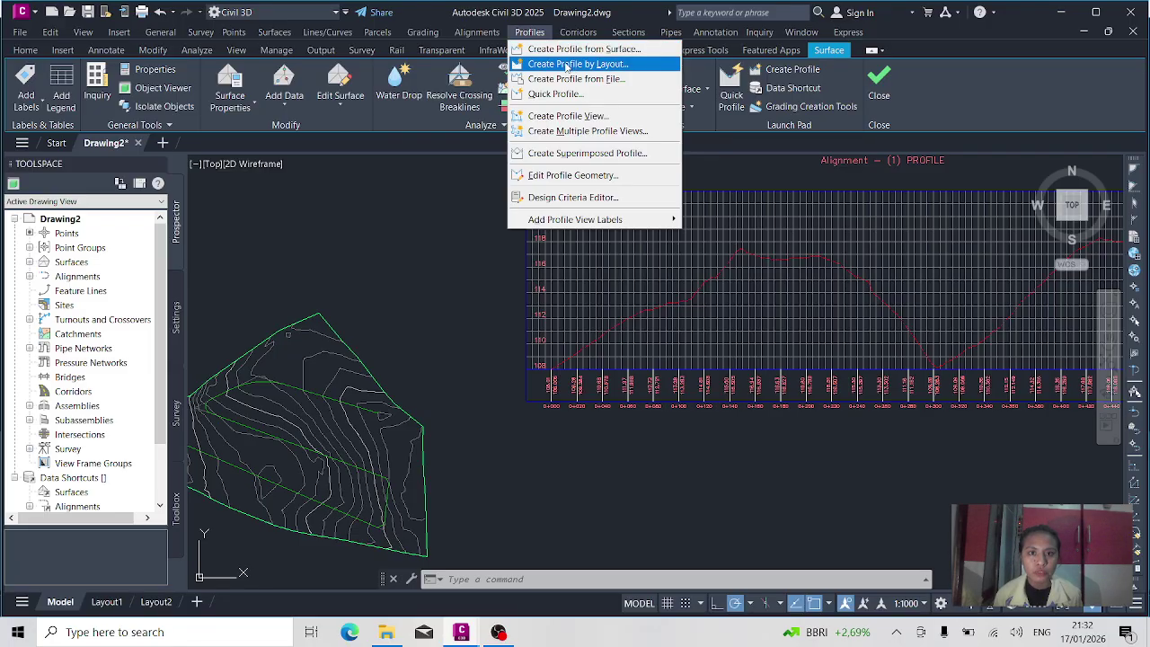
{"action": "left_click", "coordinate": [566, 64]}
{"action": "left_click", "coordinate": [627, 244]}
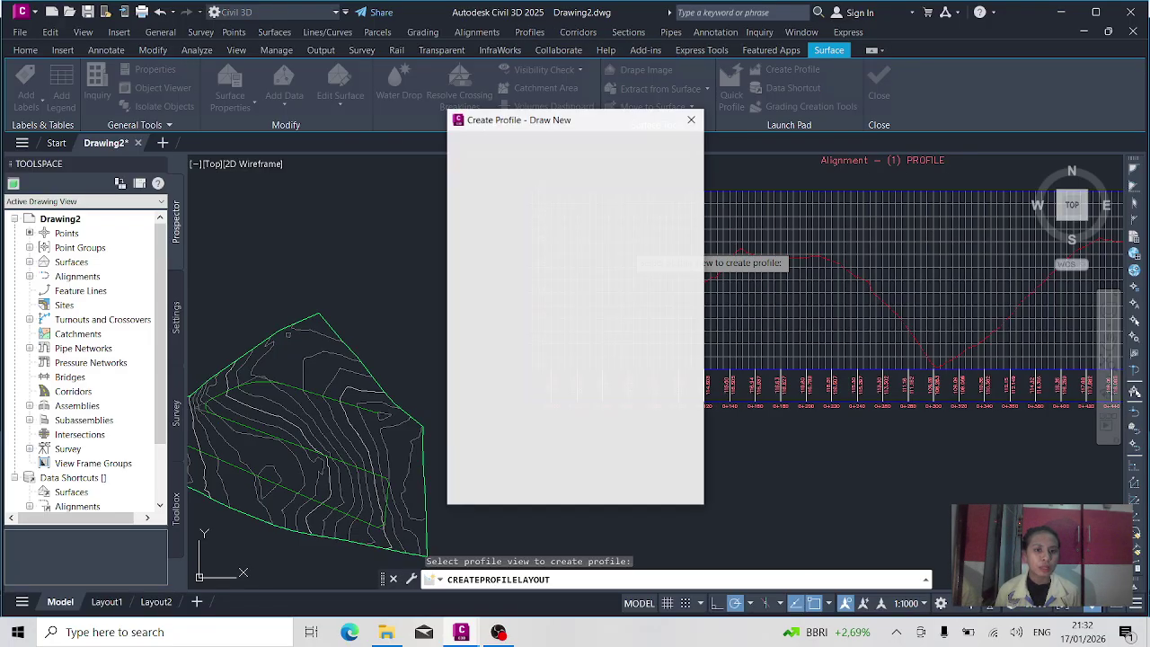
{"action": "left_click", "coordinate": [525, 492]}
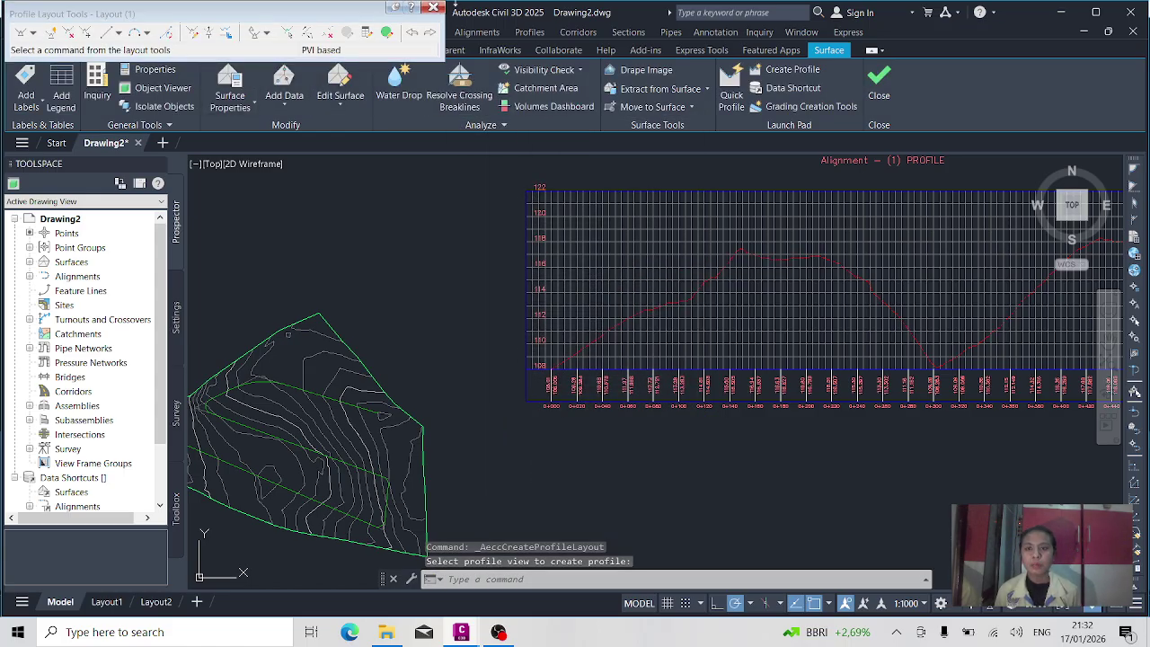
Draw the design profile as seven connected tangents without curves, from station 0+000 at elevation 108 to about station 0+520, and close the layout tools
{"action": "left_click", "coordinate": [33, 33]}
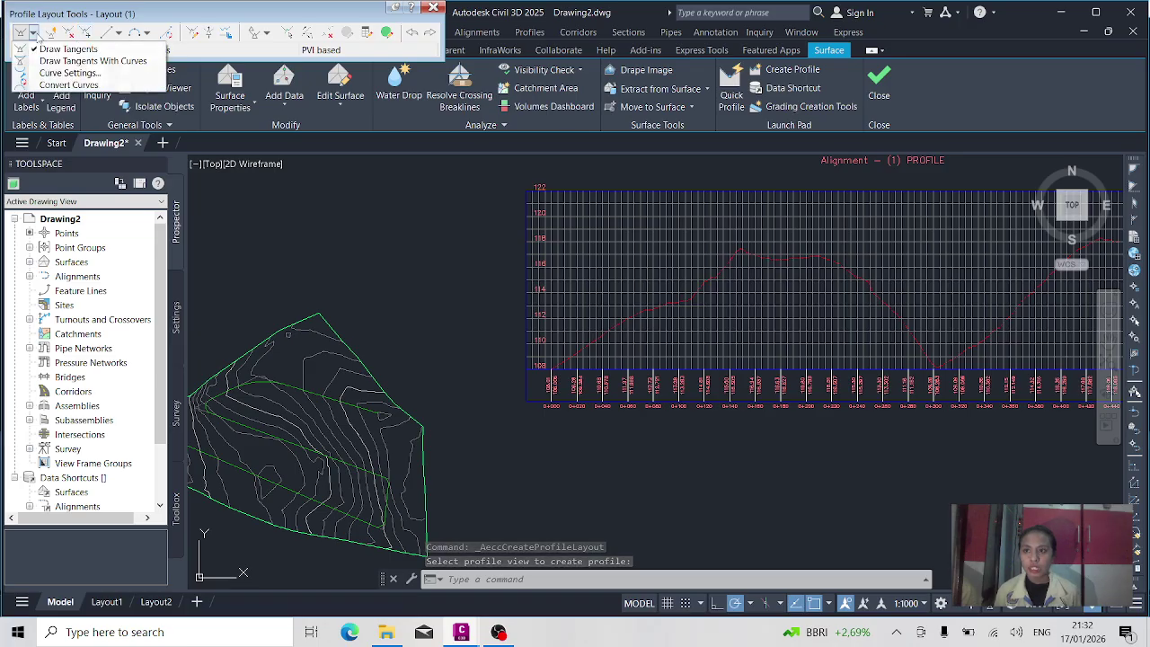
{"action": "left_click", "coordinate": [39, 49]}
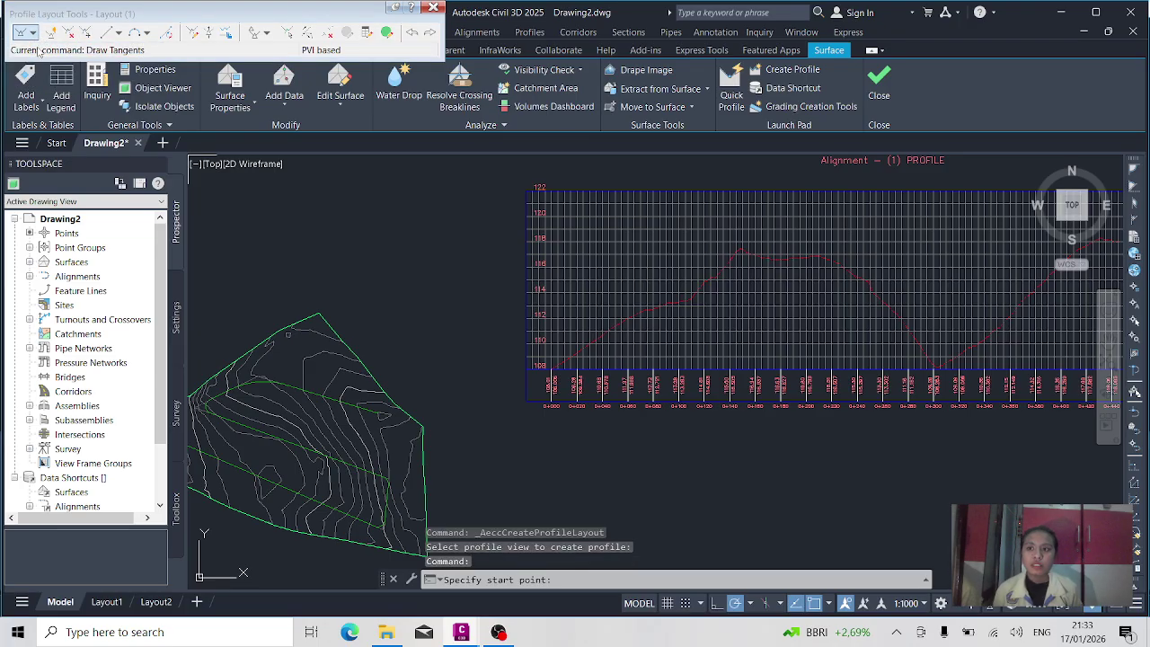
{"action": "scroll", "coordinate": [620, 324], "scroll_direction": "down", "scroll_amount": 3}
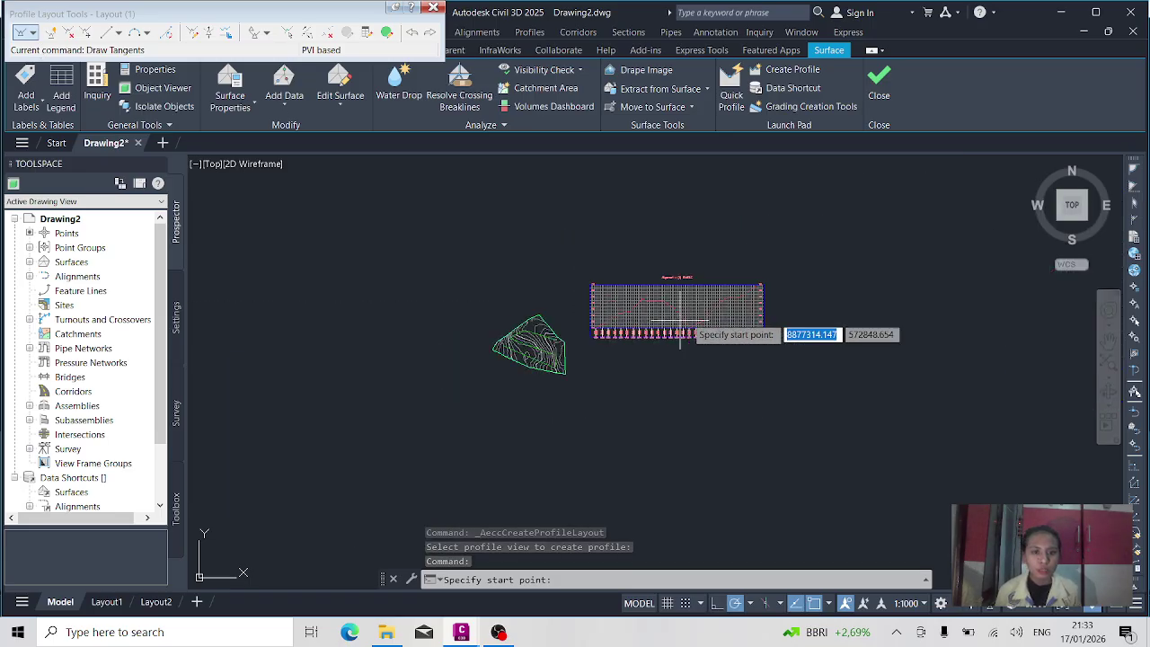
{"action": "scroll", "coordinate": [680, 334], "scroll_direction": "up", "scroll_amount": 4}
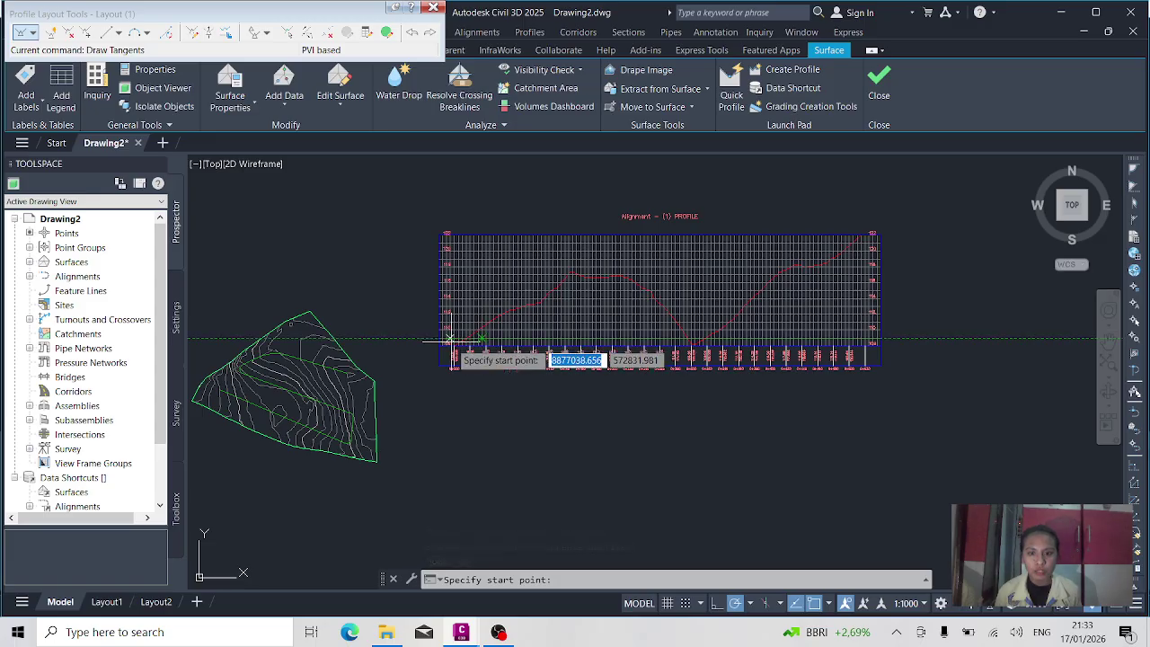
{"action": "scroll", "coordinate": [449, 340], "scroll_direction": "up", "scroll_amount": 2}
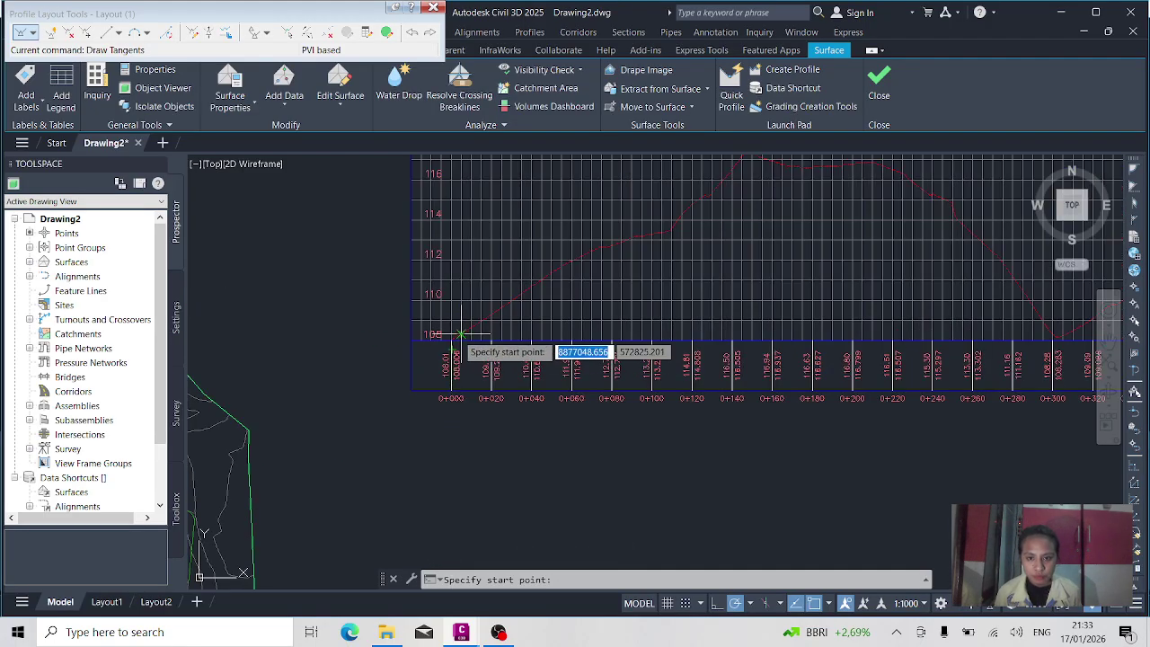
{"action": "scroll", "coordinate": [454, 336], "scroll_direction": "up", "scroll_amount": 3}
{"action": "left_click", "coordinate": [441, 339]}
{"action": "scroll", "coordinate": [557, 278], "scroll_direction": "down", "scroll_amount": 5}
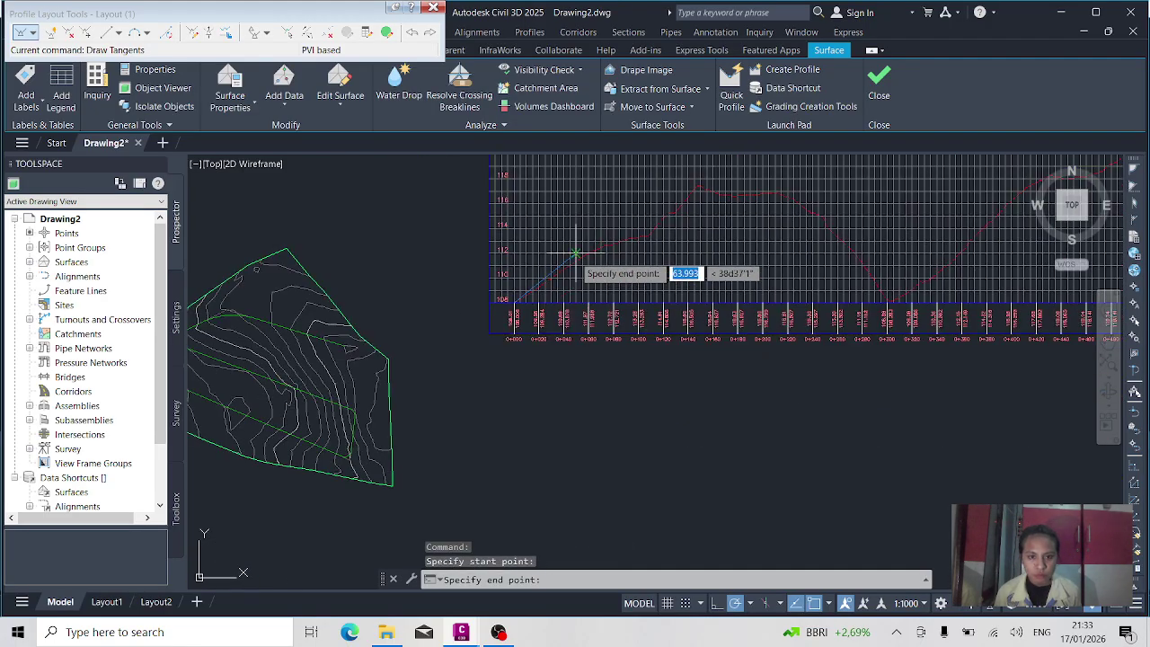
{"action": "left_click", "coordinate": [645, 236]}
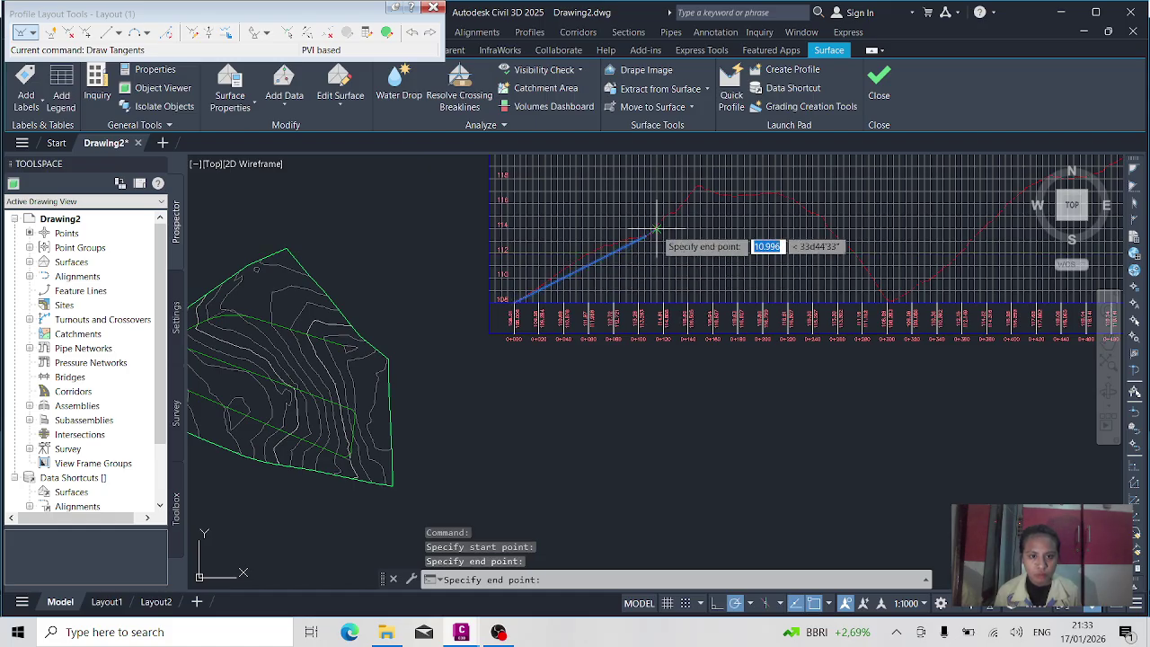
{"action": "left_click", "coordinate": [825, 220]}
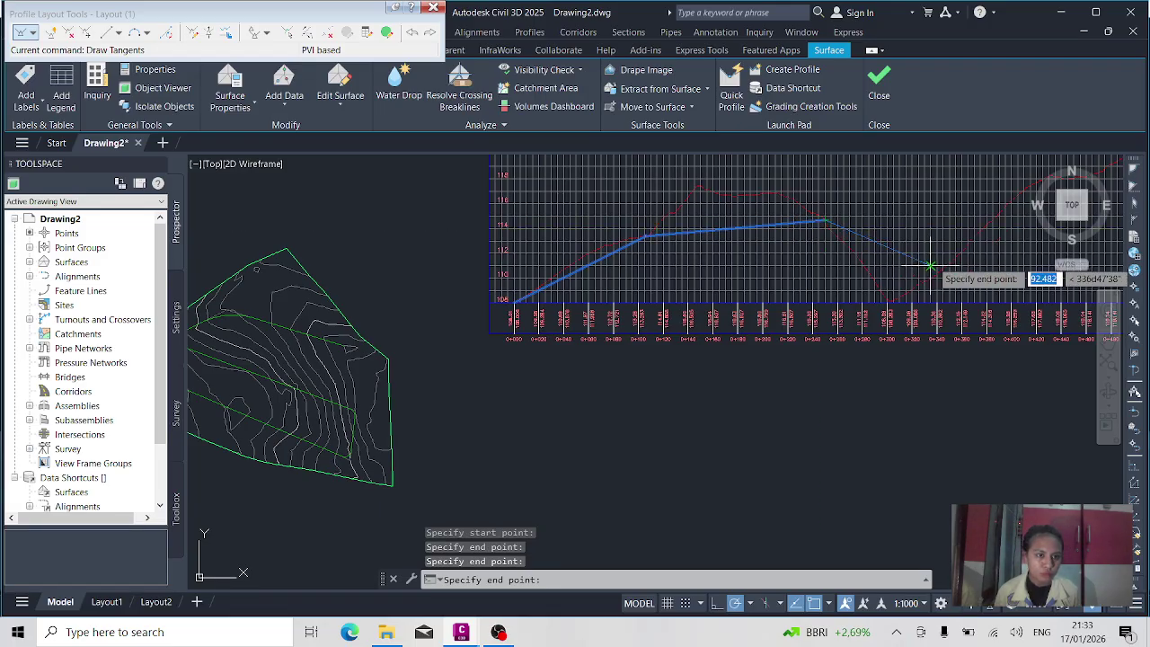
{"action": "left_click", "coordinate": [860, 261]}
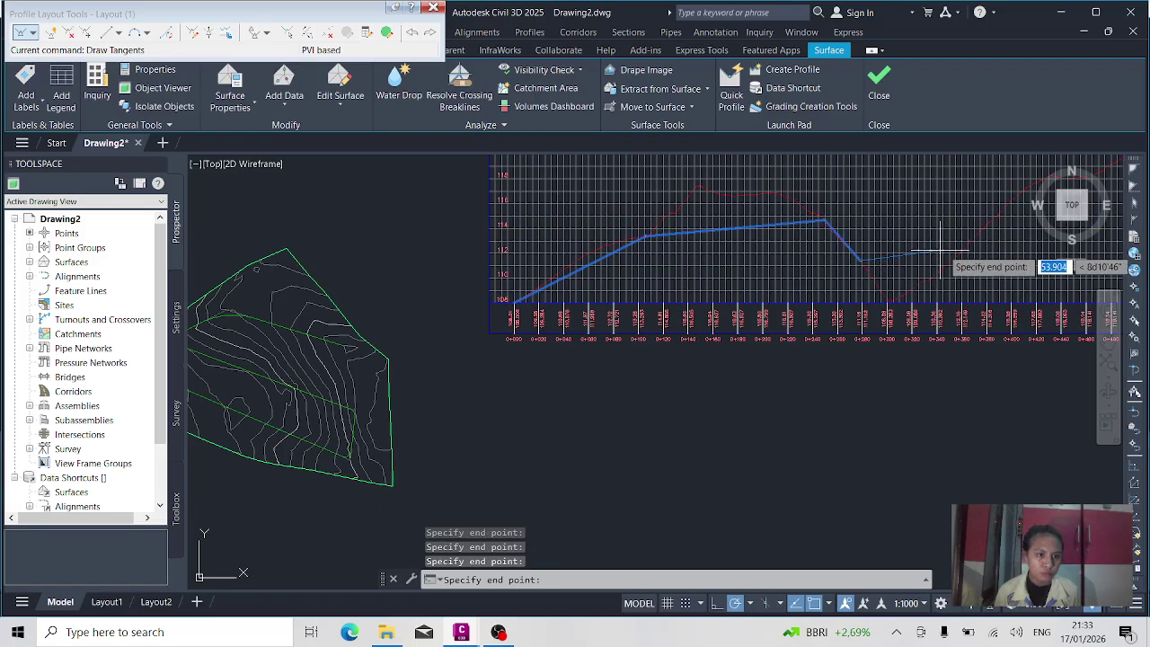
{"action": "scroll", "coordinate": [706, 297], "scroll_direction": "down", "scroll_amount": 3}
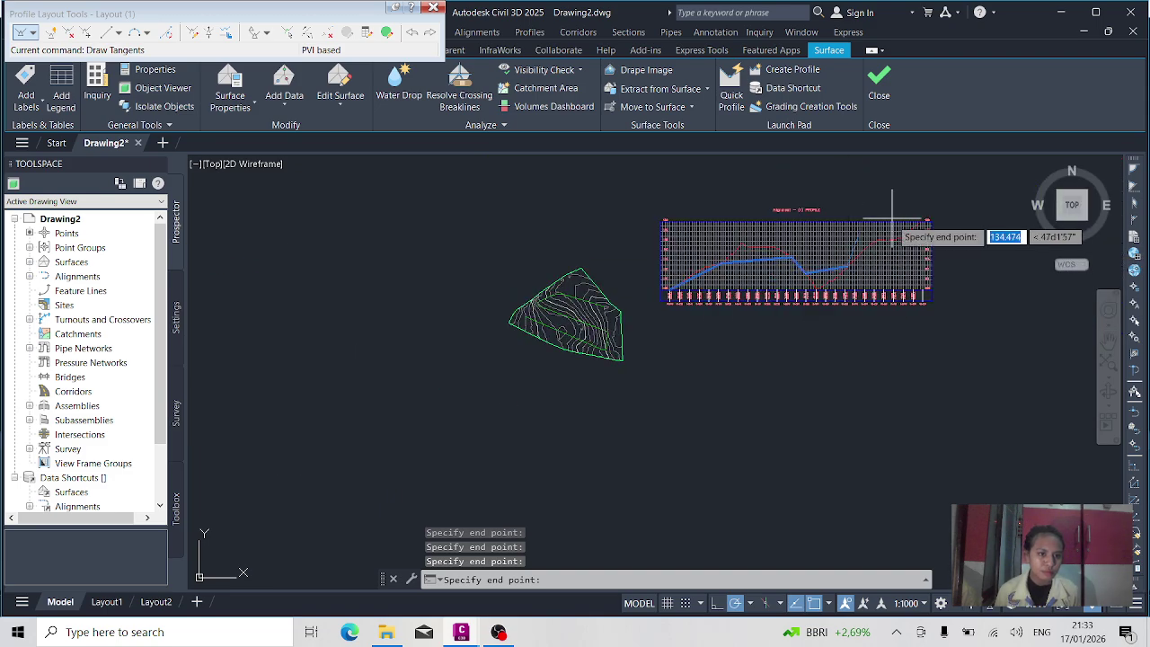
{"action": "scroll", "coordinate": [865, 250], "scroll_direction": "up", "scroll_amount": 3}
{"action": "left_click", "coordinate": [860, 241]}
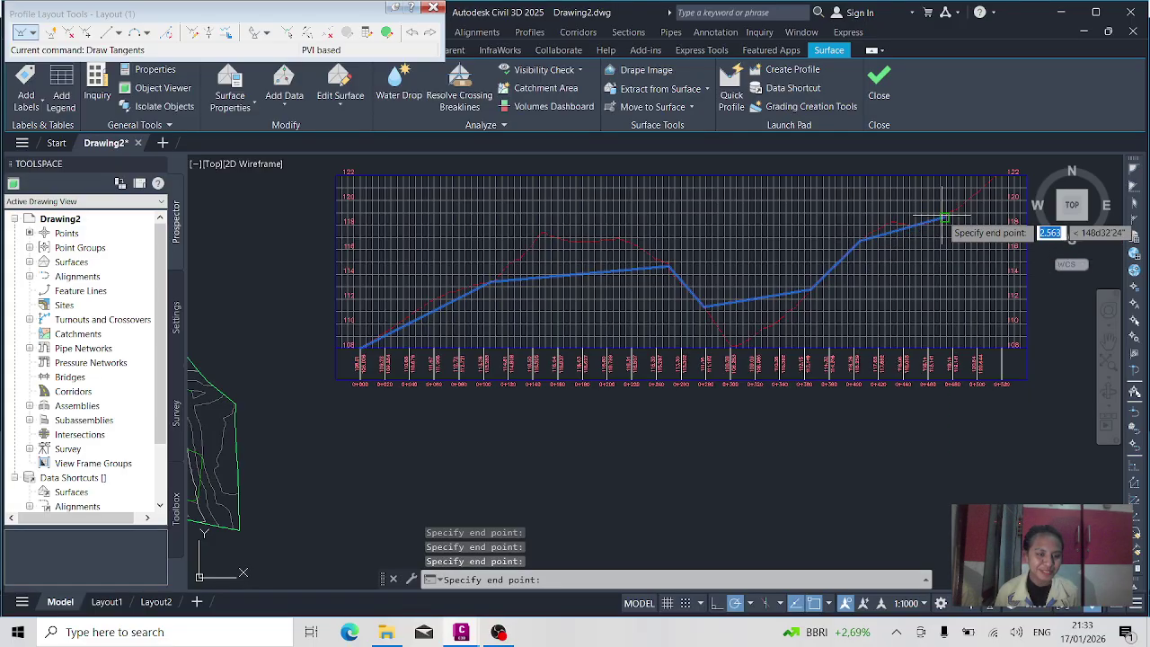
{"action": "left_click", "coordinate": [944, 217]}
{"action": "left_click", "coordinate": [1004, 213]}
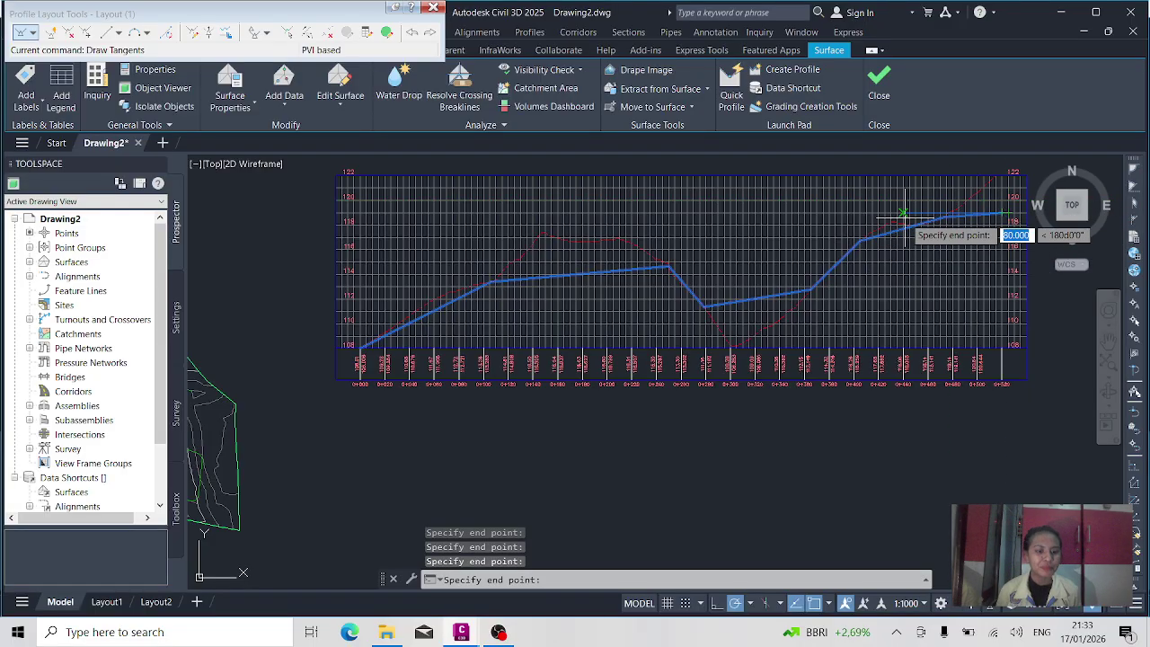
{"action": "key", "text": "Return"}
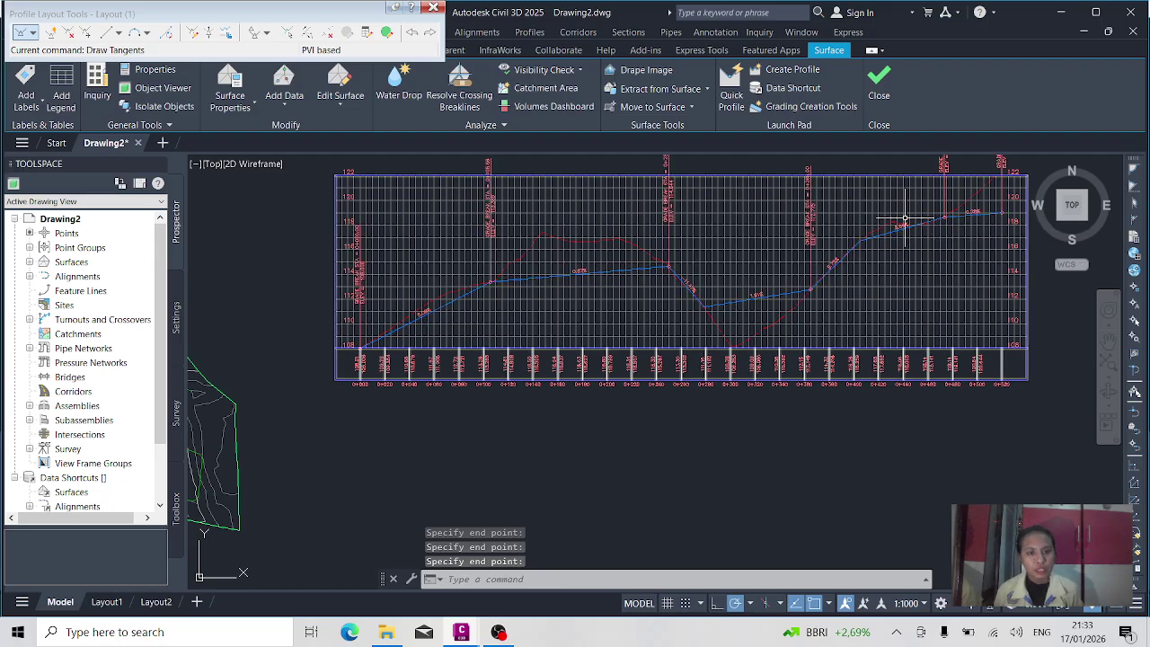
{"action": "scroll", "coordinate": [442, 246], "scroll_direction": "down", "scroll_amount": 4}
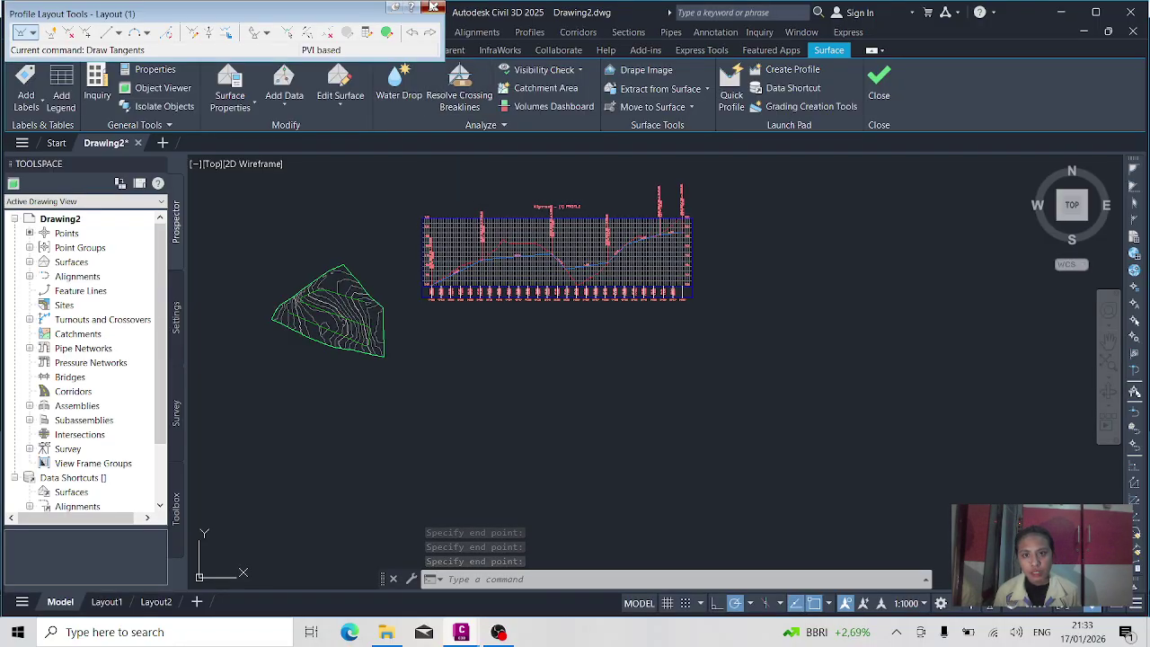
{"action": "left_click", "coordinate": [434, 7]}
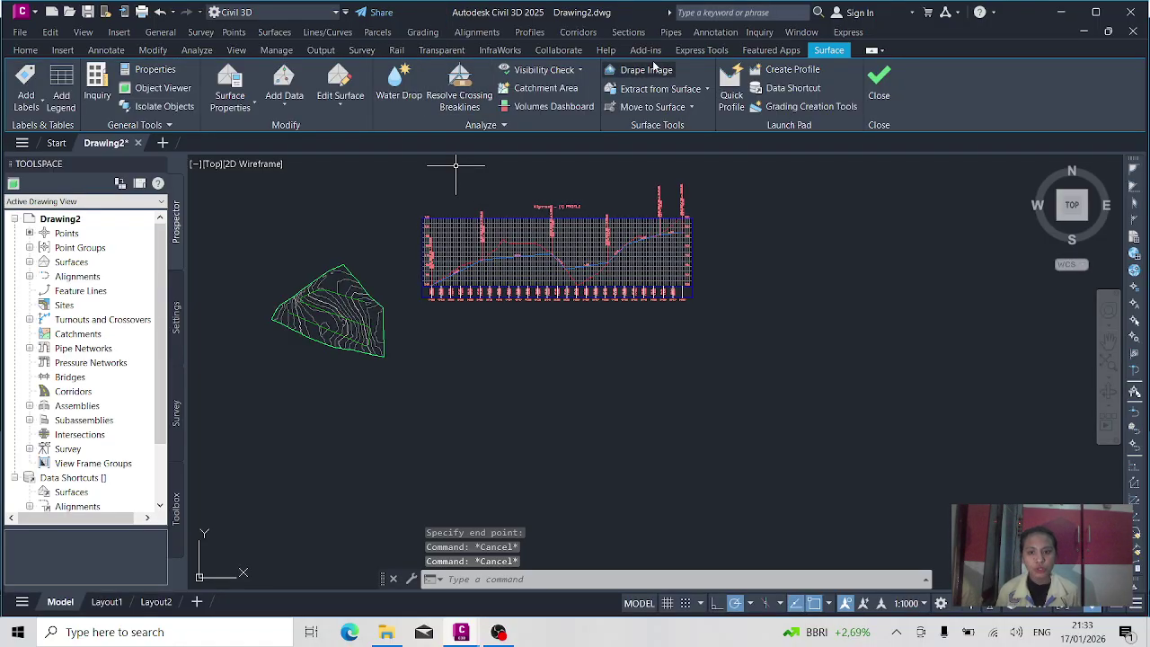
Create an assembly of type Other with the Basic style and All Codes code set, placing its baseline below the profile view
{"action": "left_click", "coordinate": [580, 32]}
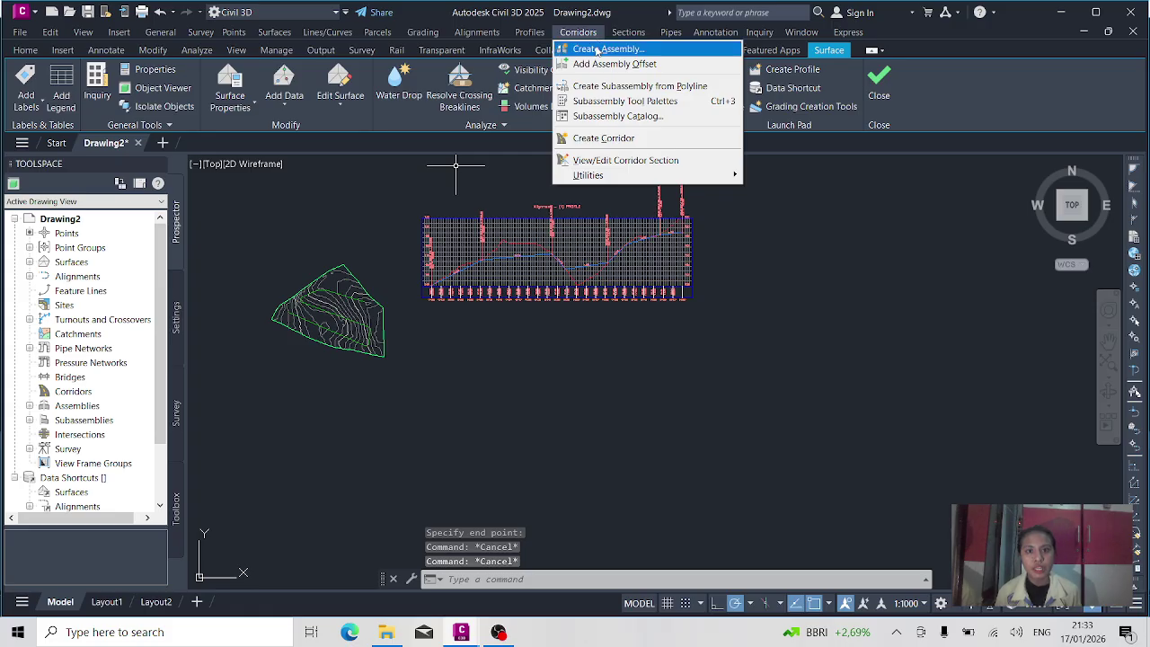
{"action": "left_click", "coordinate": [597, 49]}
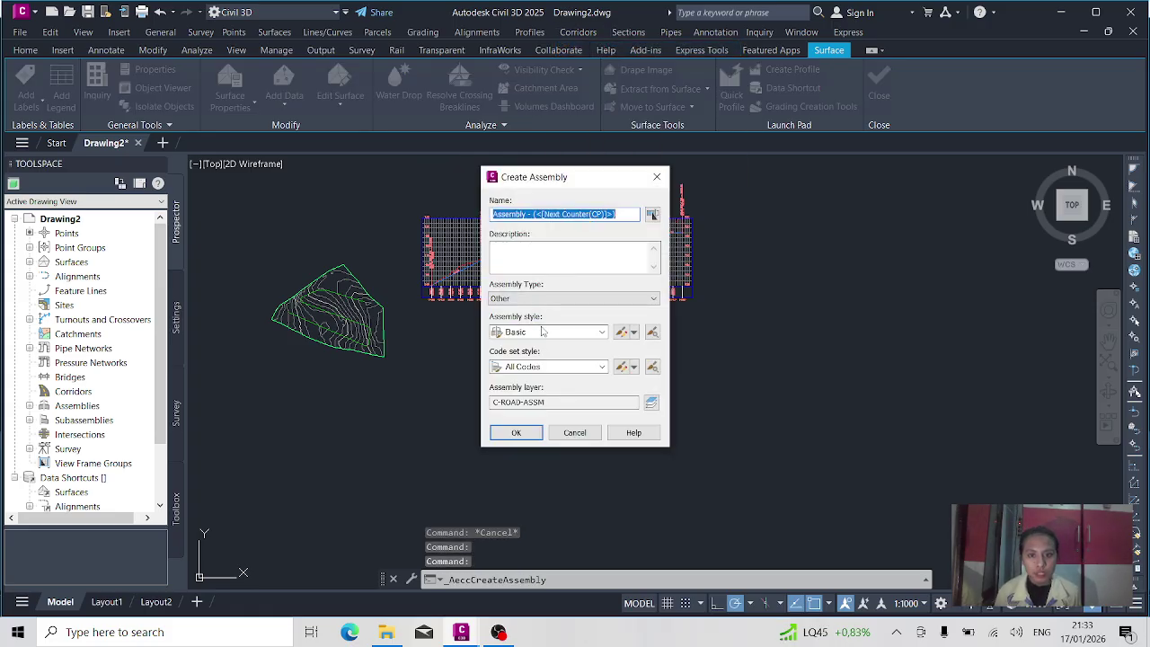
{"action": "left_click", "coordinate": [530, 437]}
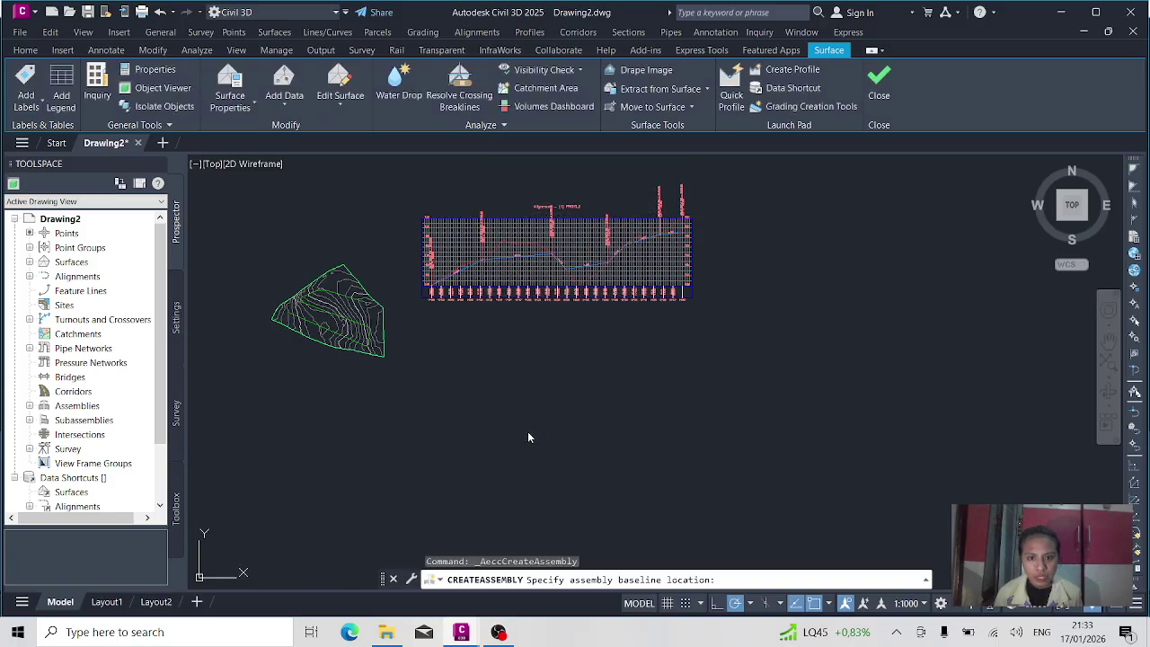
{"action": "scroll", "coordinate": [498, 371], "scroll_direction": "up", "scroll_amount": 3}
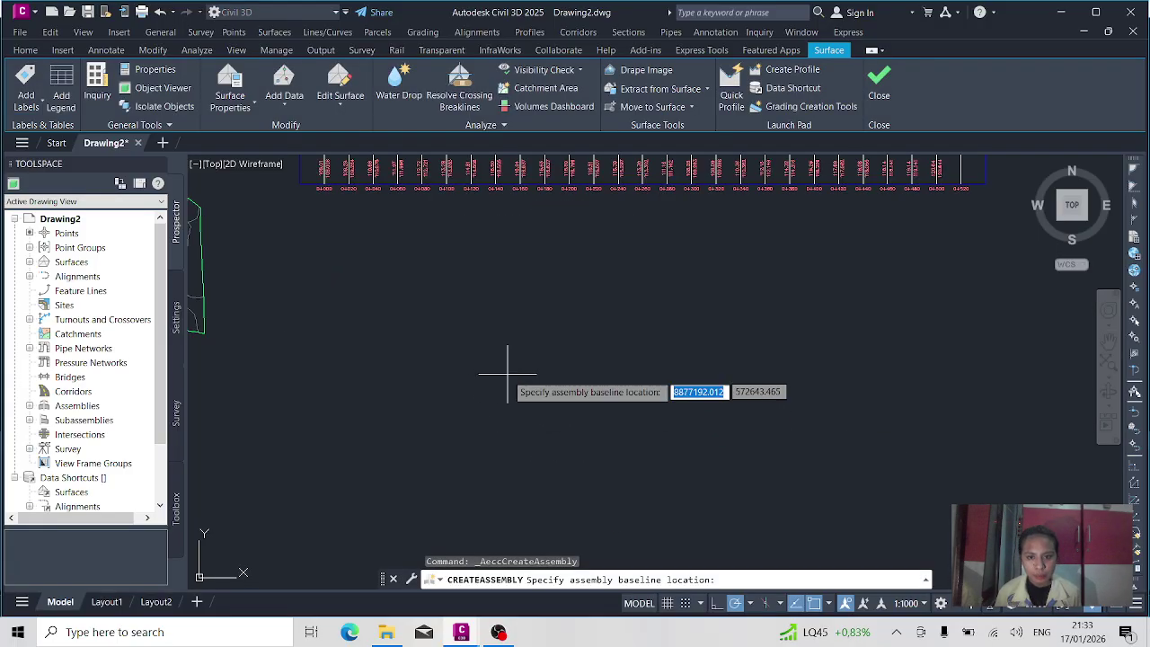
{"action": "left_click", "coordinate": [508, 374]}
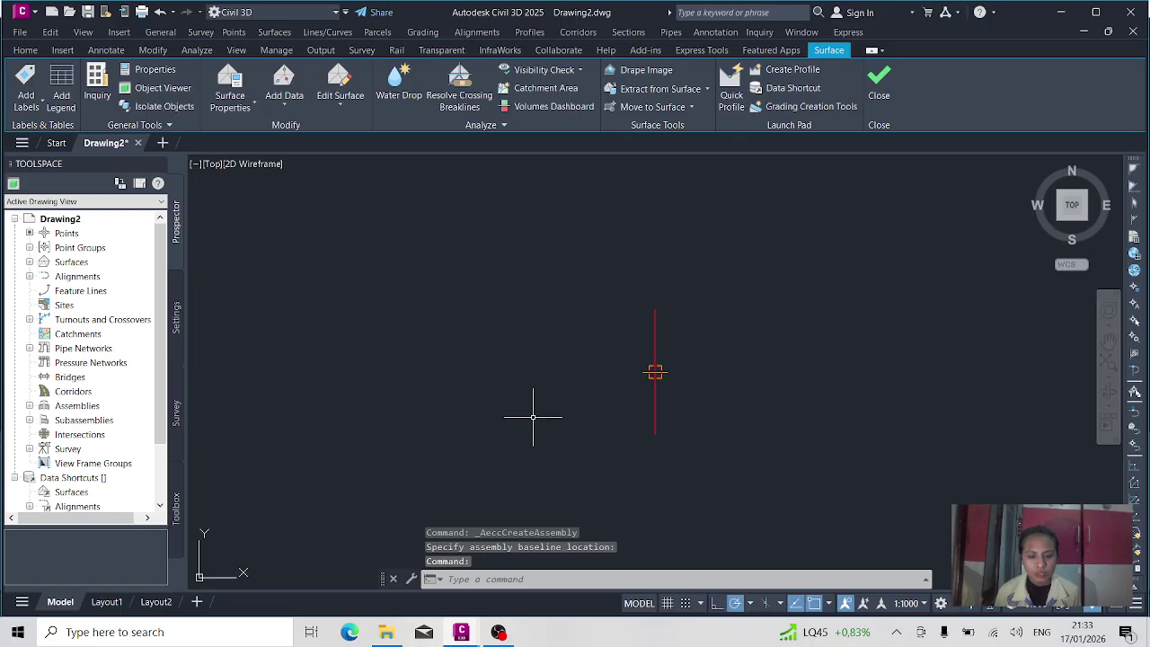
Draw a circle centred on the assembly's baseline point, large enough to enclose the whole assembly marker
{"action": "type", "text": "CIRCLE"}
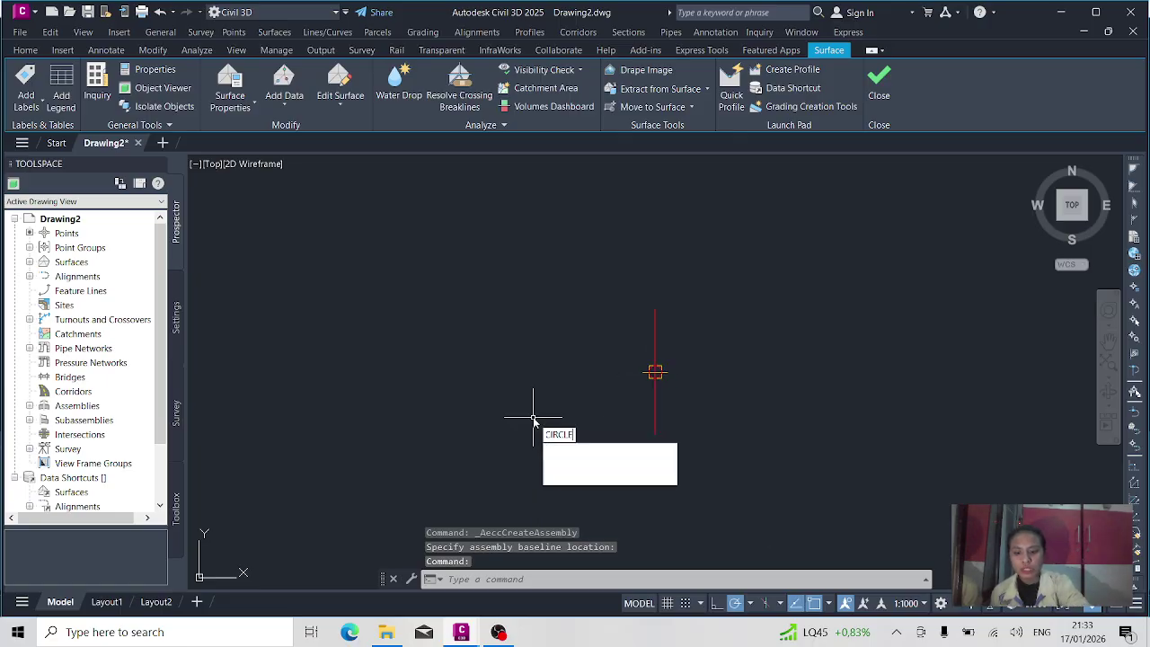
{"action": "key", "text": "Return"}
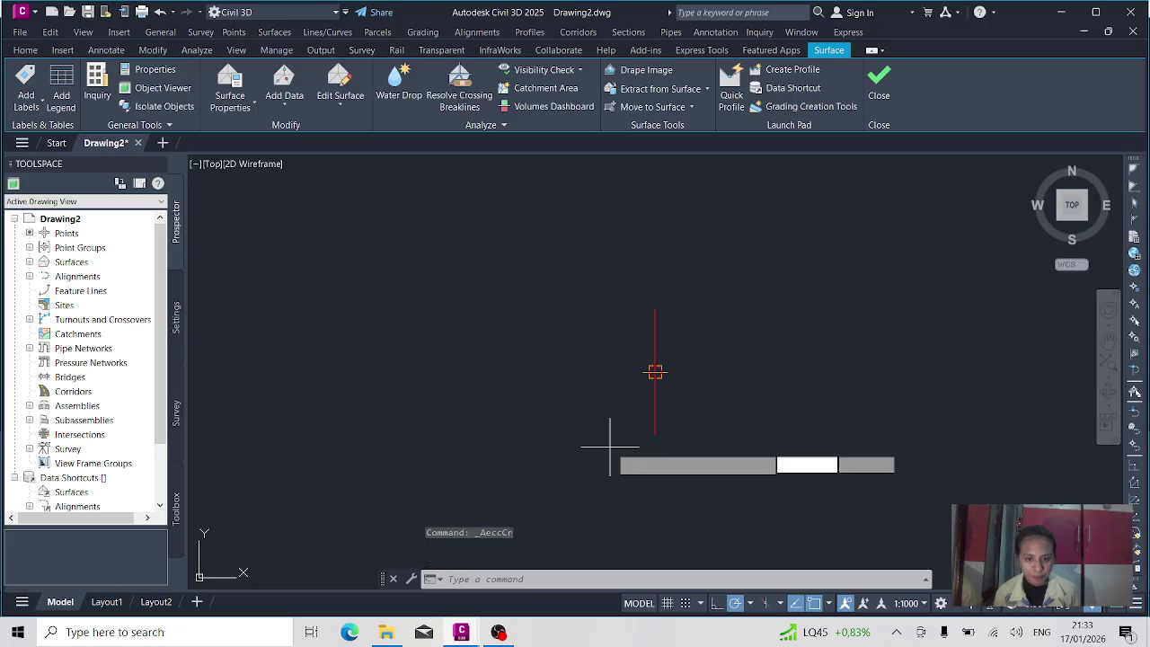
{"action": "scroll", "coordinate": [629, 372], "scroll_direction": "up", "scroll_amount": 5}
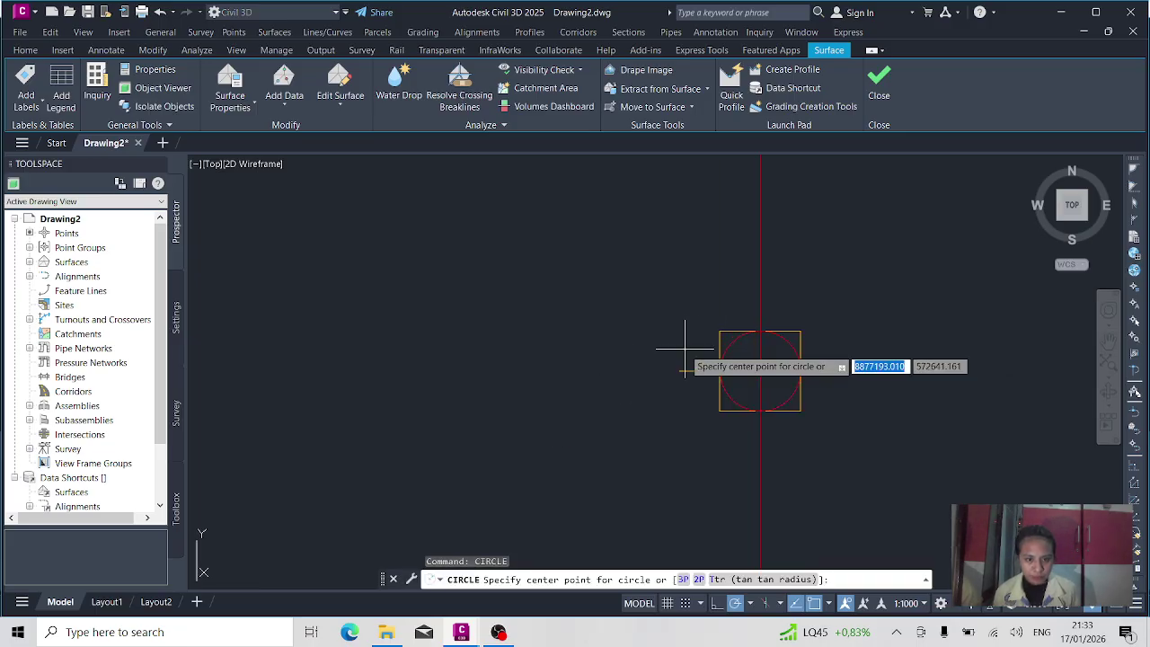
{"action": "left_click", "coordinate": [760, 370]}
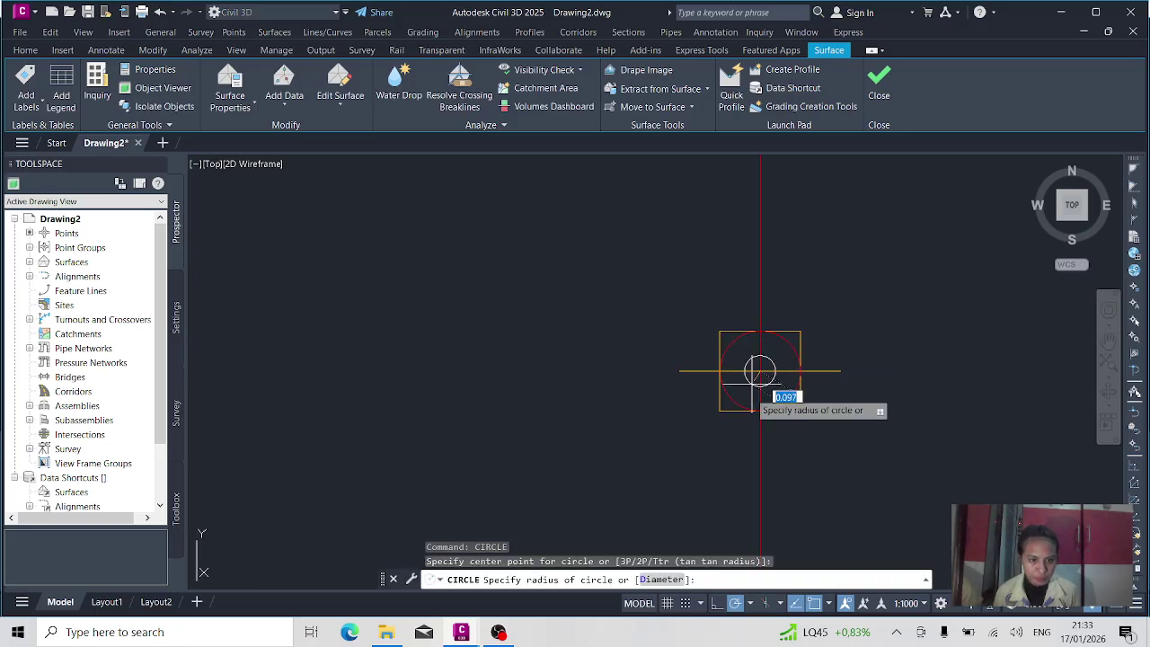
{"action": "scroll", "coordinate": [708, 402], "scroll_direction": "down", "scroll_amount": 3}
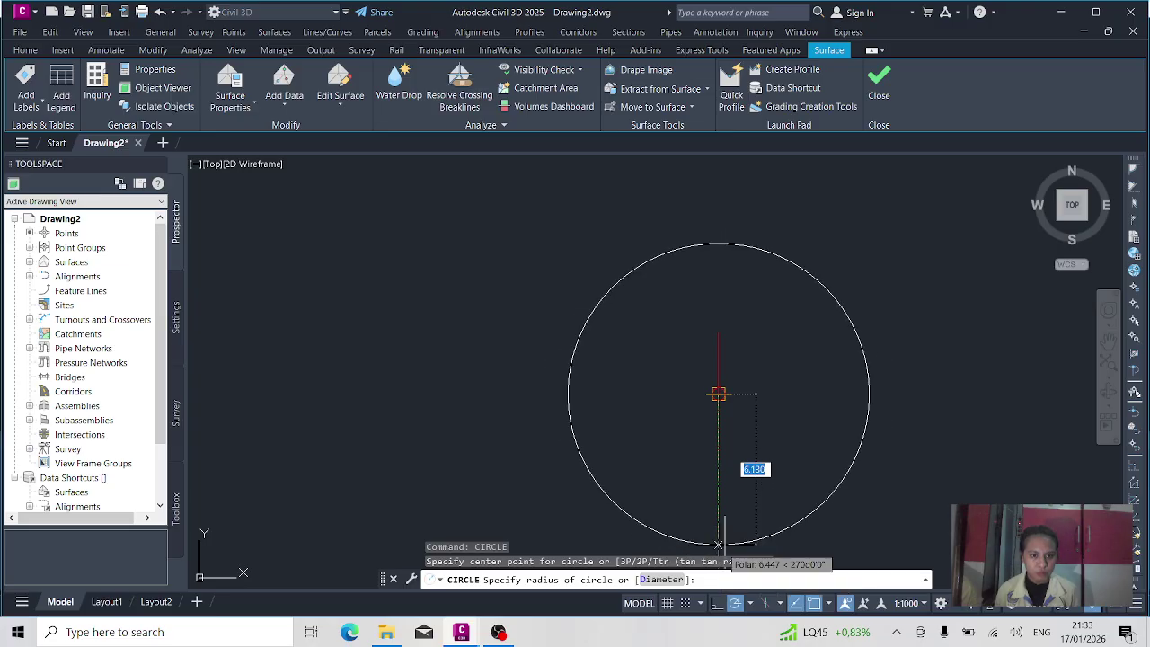
{"action": "left_click", "coordinate": [826, 521]}
{"action": "scroll", "coordinate": [741, 392], "scroll_direction": "up", "scroll_amount": 4}
{"action": "scroll", "coordinate": [668, 403], "scroll_direction": "down", "scroll_amount": 2}
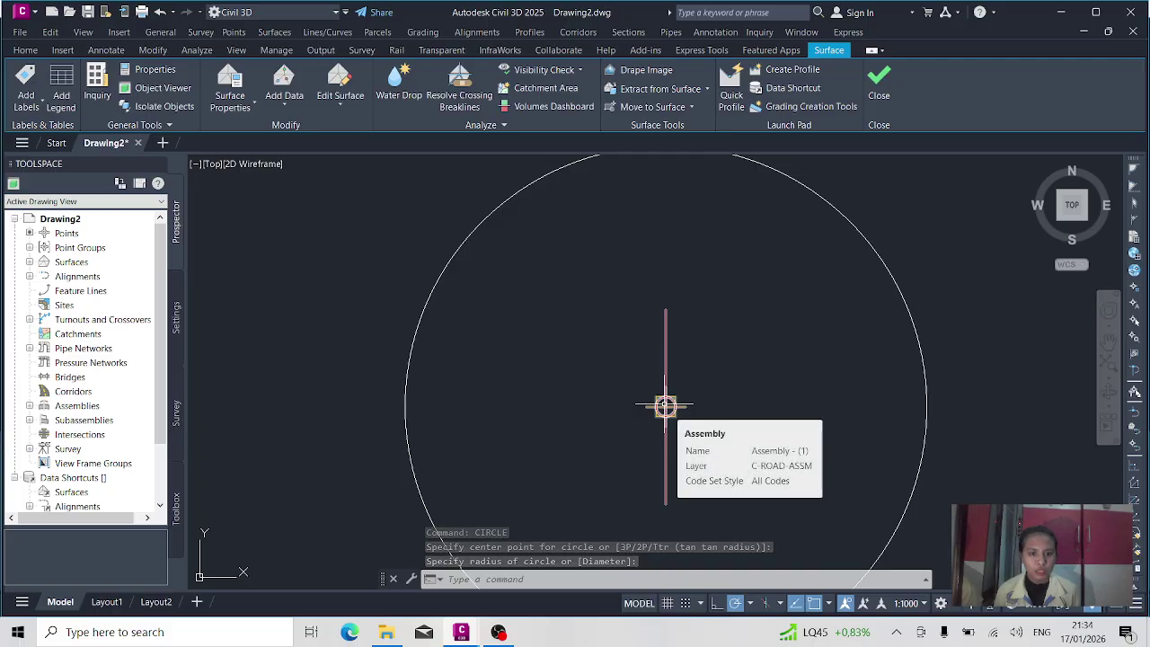
Open the subassembly tool palettes from the assembly and show the metric Lanes subassemblies
{"action": "left_click", "coordinate": [665, 406]}
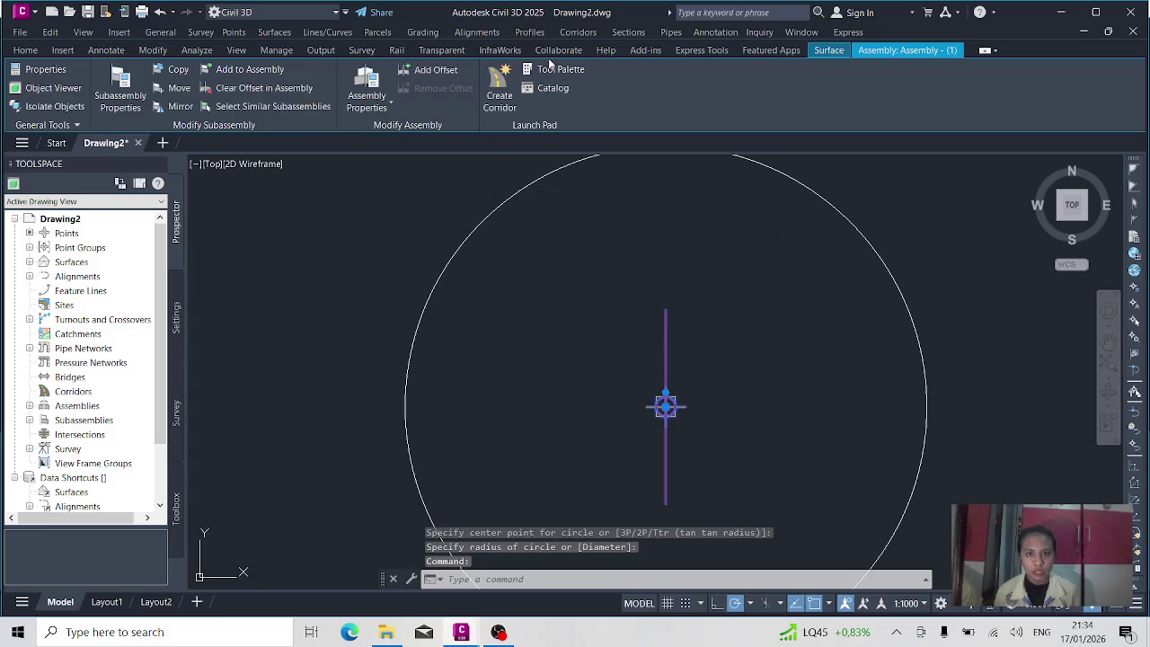
{"action": "left_click", "coordinate": [544, 69]}
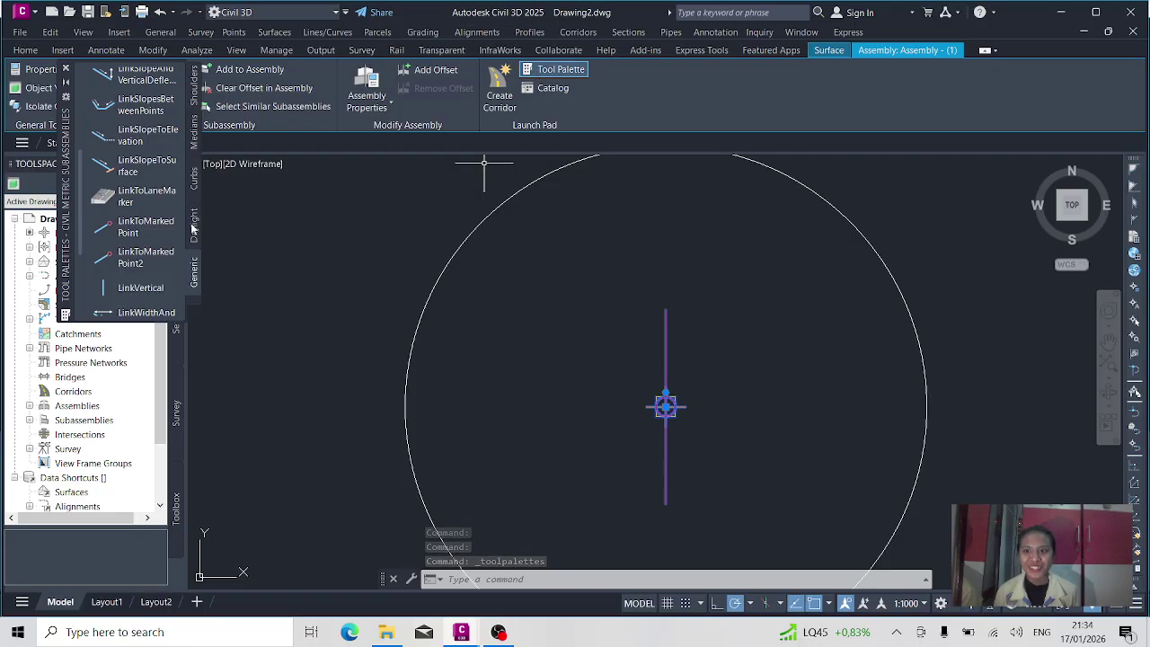
{"action": "left_click", "coordinate": [193, 299]}
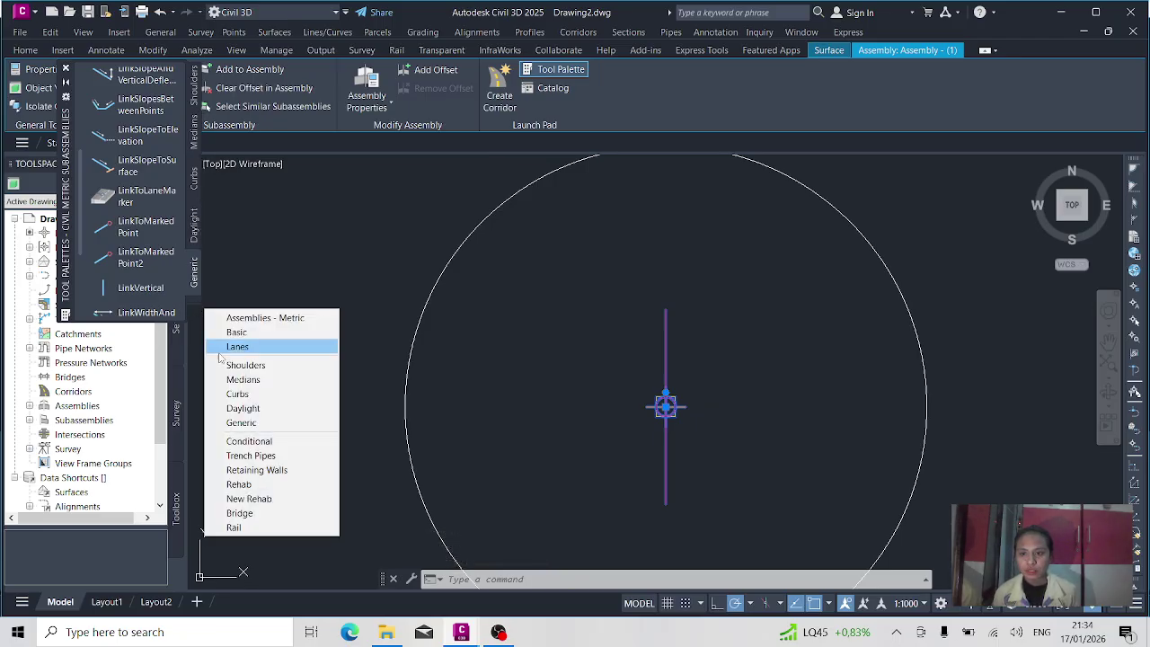
{"action": "left_click", "coordinate": [270, 350]}
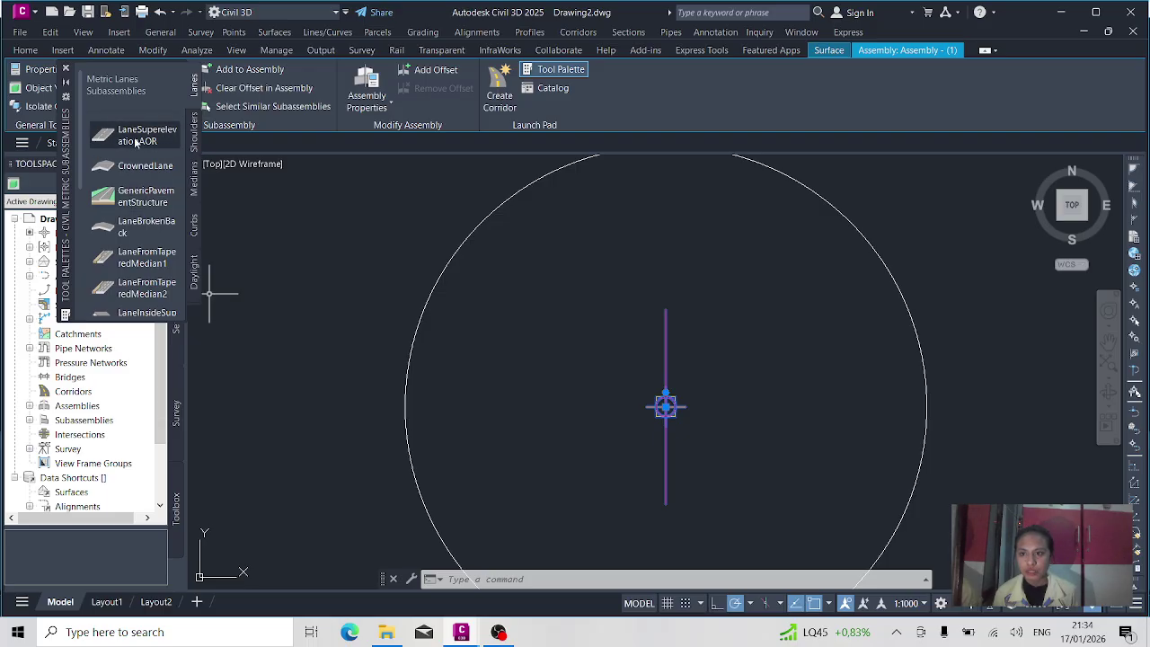
Attach a LaneSuperelevationAOR subassembly to the right side of the assembly's baseline point, keeping its default parameters
{"action": "left_click", "coordinate": [135, 135]}
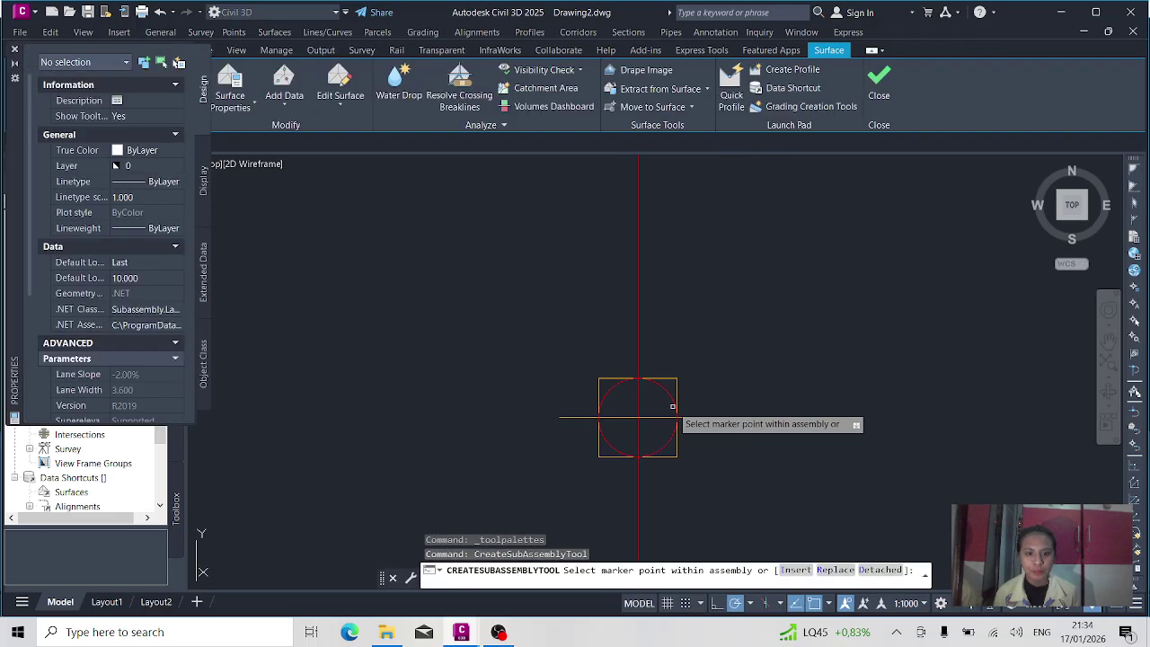
{"action": "scroll", "coordinate": [664, 409], "scroll_direction": "up", "scroll_amount": 7}
{"action": "scroll", "coordinate": [607, 425], "scroll_direction": "up", "scroll_amount": 2}
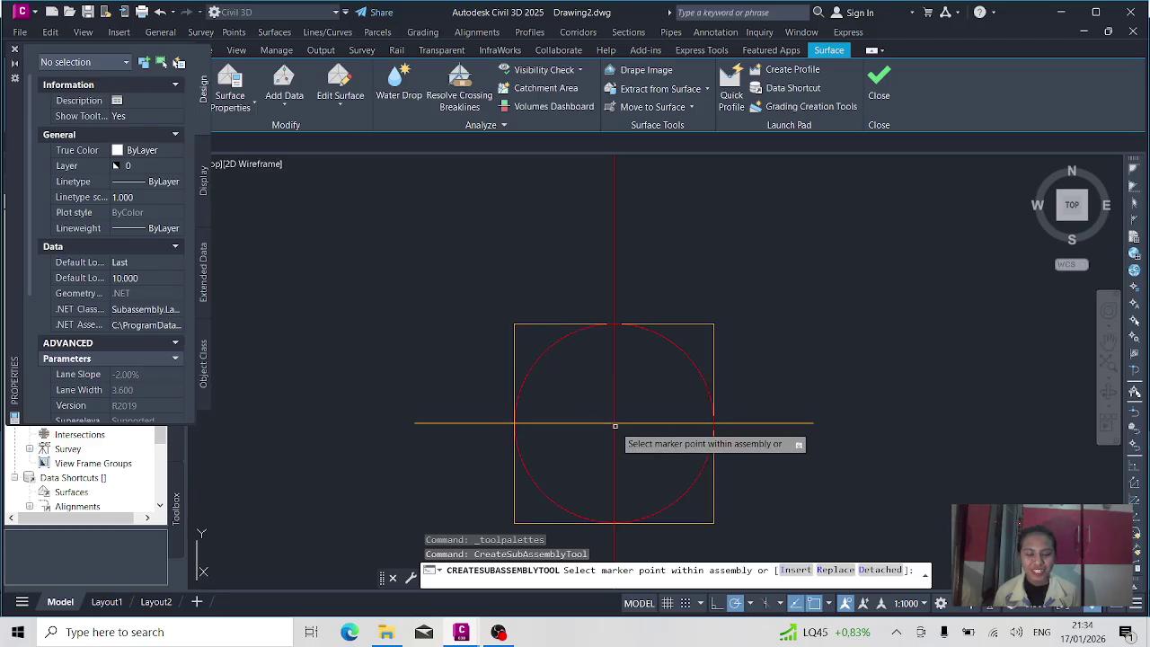
{"action": "scroll", "coordinate": [615, 422], "scroll_direction": "up", "scroll_amount": 4}
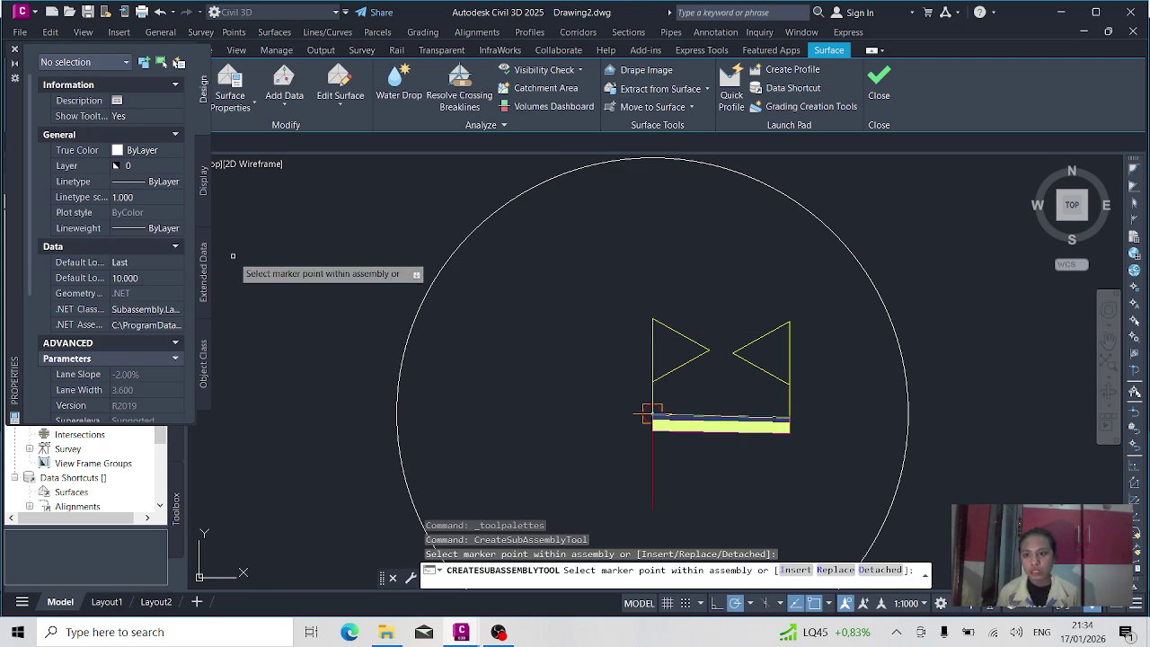
{"action": "right_click", "coordinate": [207, 407]}
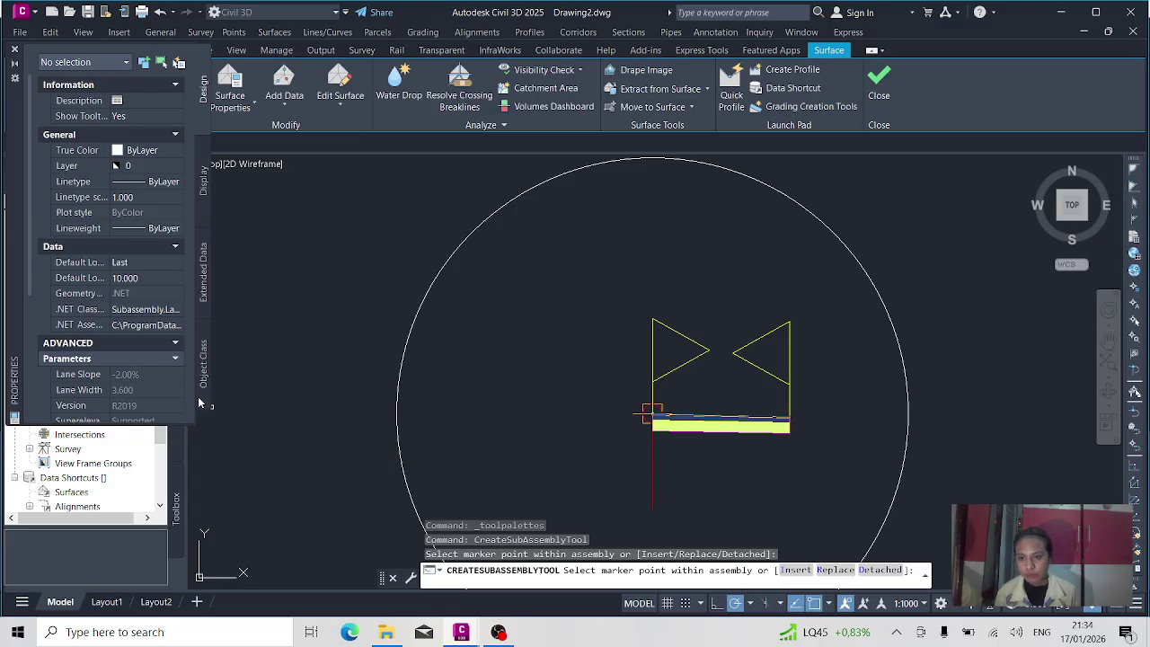
{"action": "right_click", "coordinate": [197, 397]}
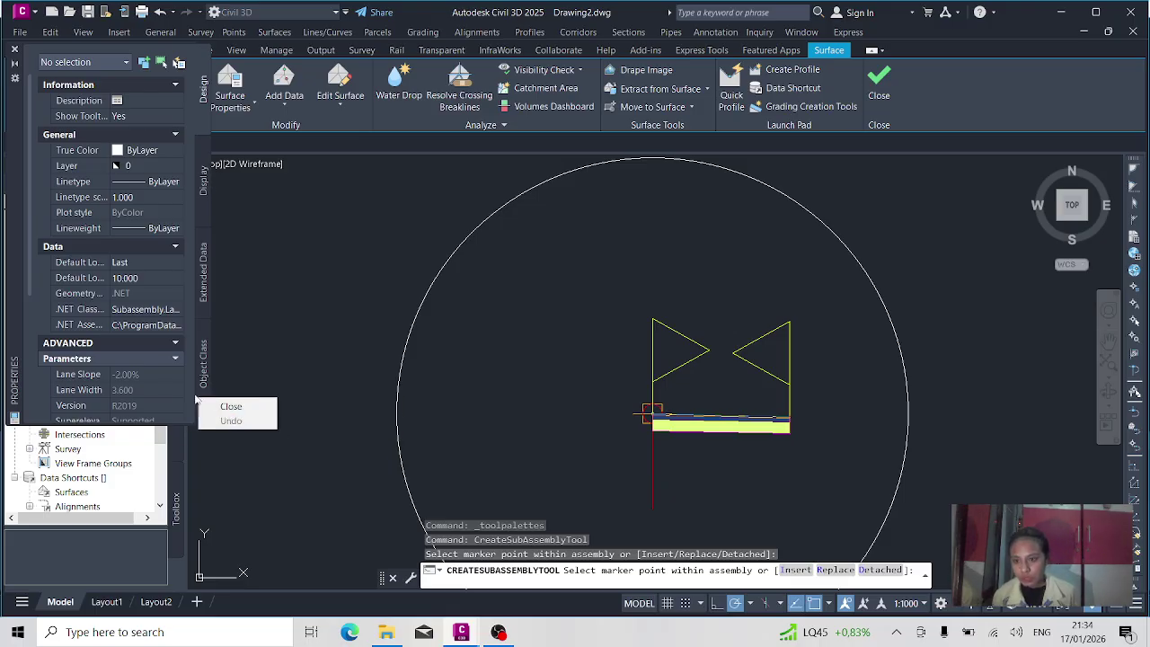
{"action": "left_click", "coordinate": [14, 49]}
{"action": "left_click", "coordinate": [14, 49]}
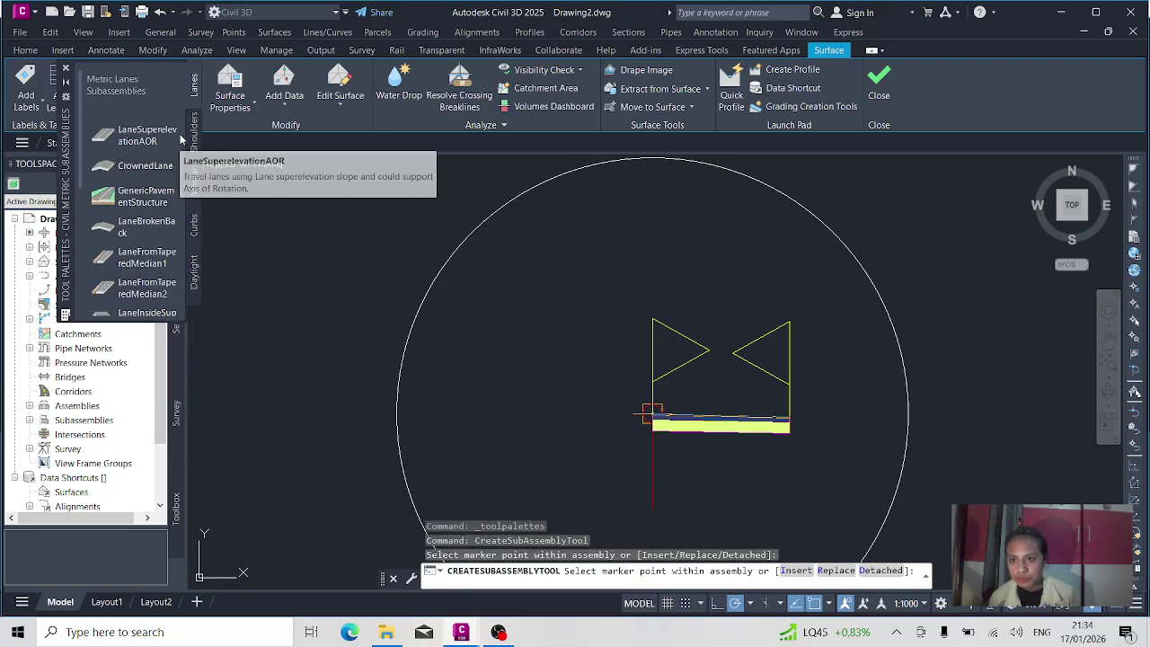
Attach a ShoulderExtendAll subassembly at the lane's outer edge, keeping its default parameters, and show the Generic subassemblies
{"action": "left_click", "coordinate": [192, 135]}
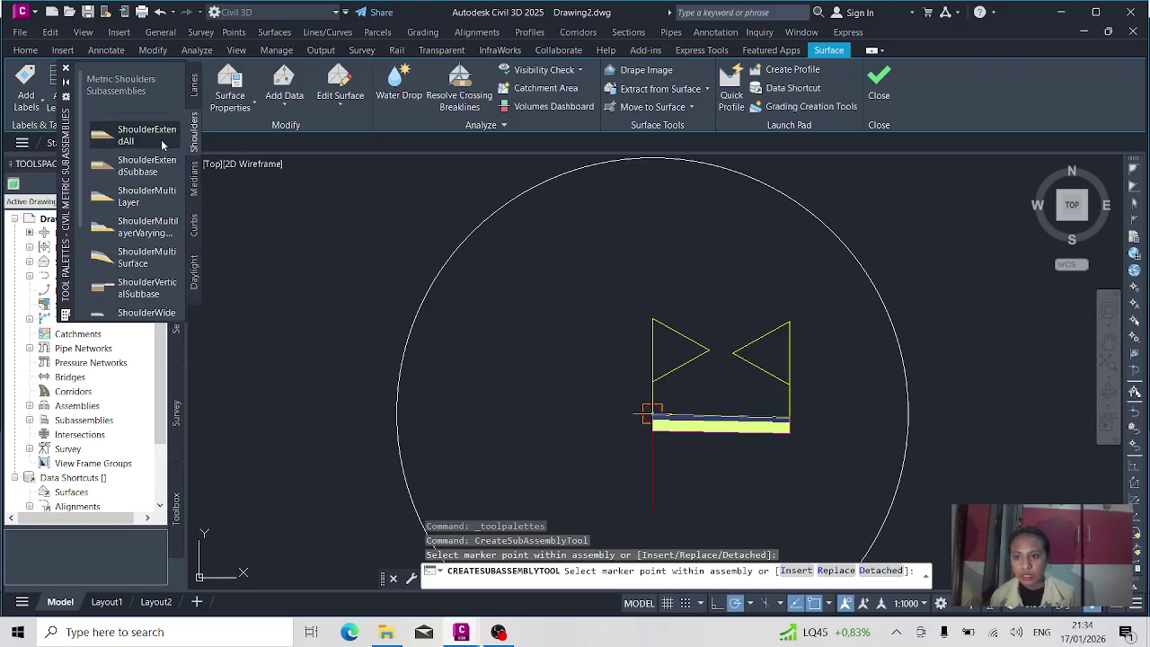
{"action": "left_click", "coordinate": [161, 140]}
{"action": "scroll", "coordinate": [781, 419], "scroll_direction": "up", "scroll_amount": 9}
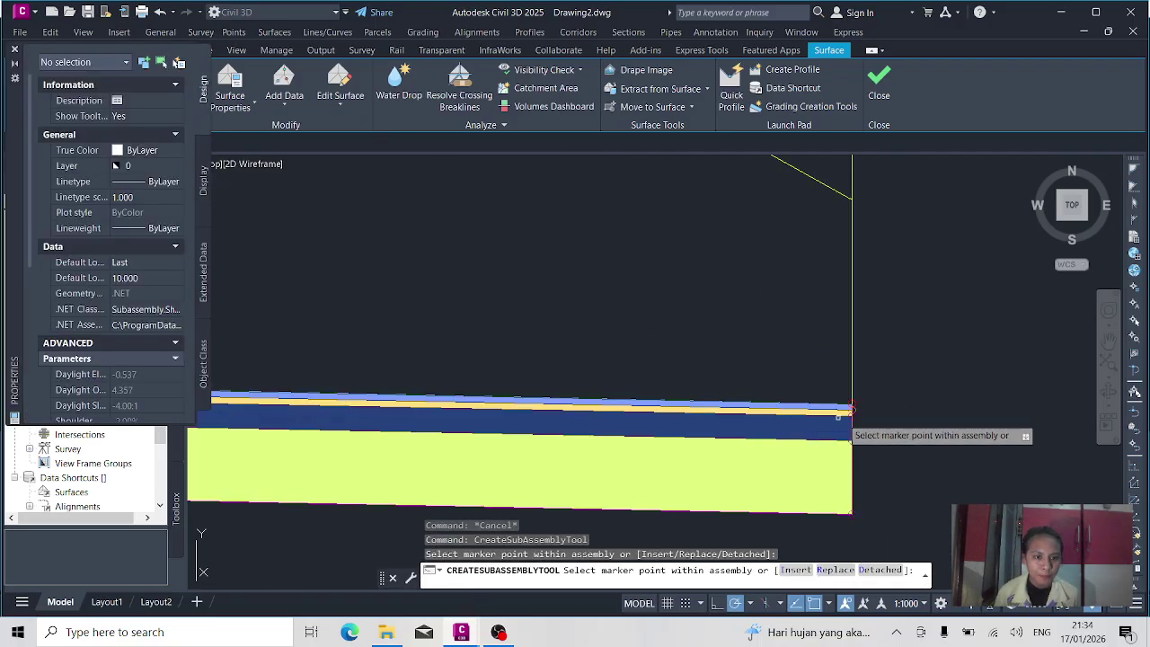
{"action": "scroll", "coordinate": [850, 410], "scroll_direction": "up", "scroll_amount": 4}
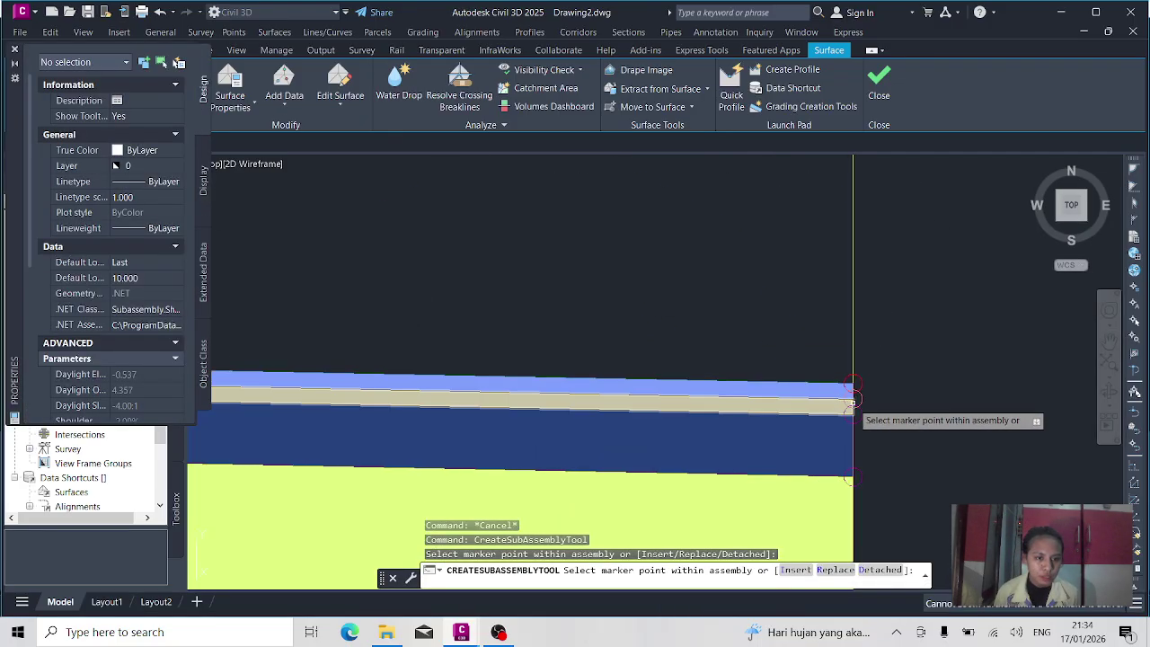
{"action": "scroll", "coordinate": [851, 400], "scroll_direction": "down", "scroll_amount": 6}
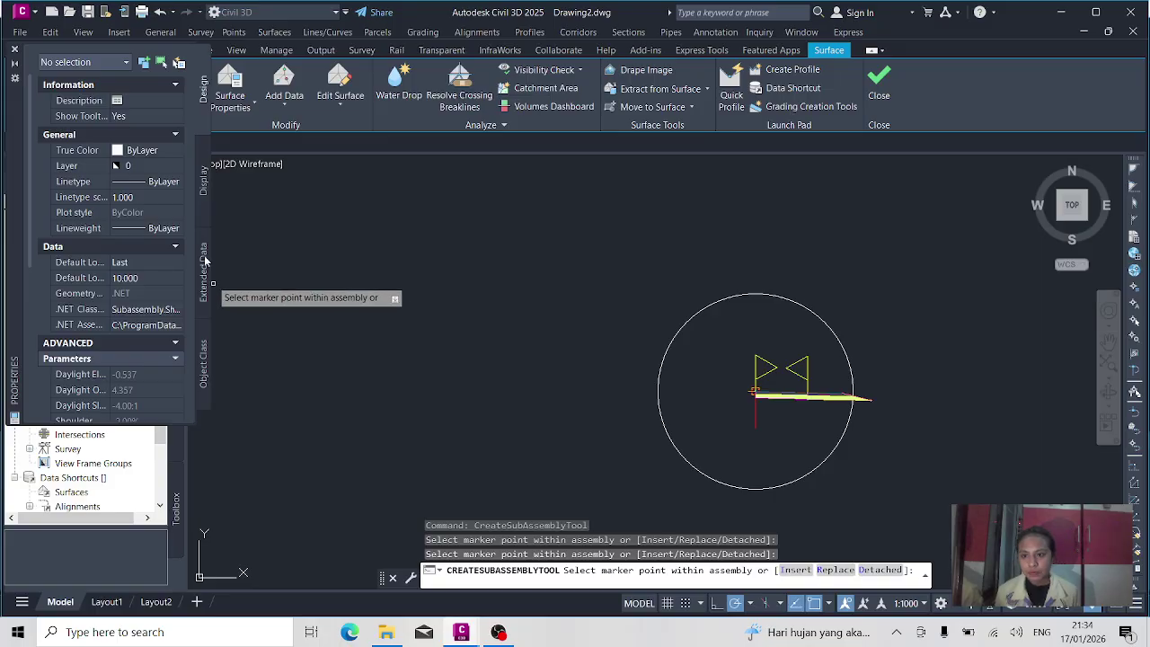
{"action": "left_click", "coordinate": [204, 412]}
{"action": "left_click", "coordinate": [204, 417]}
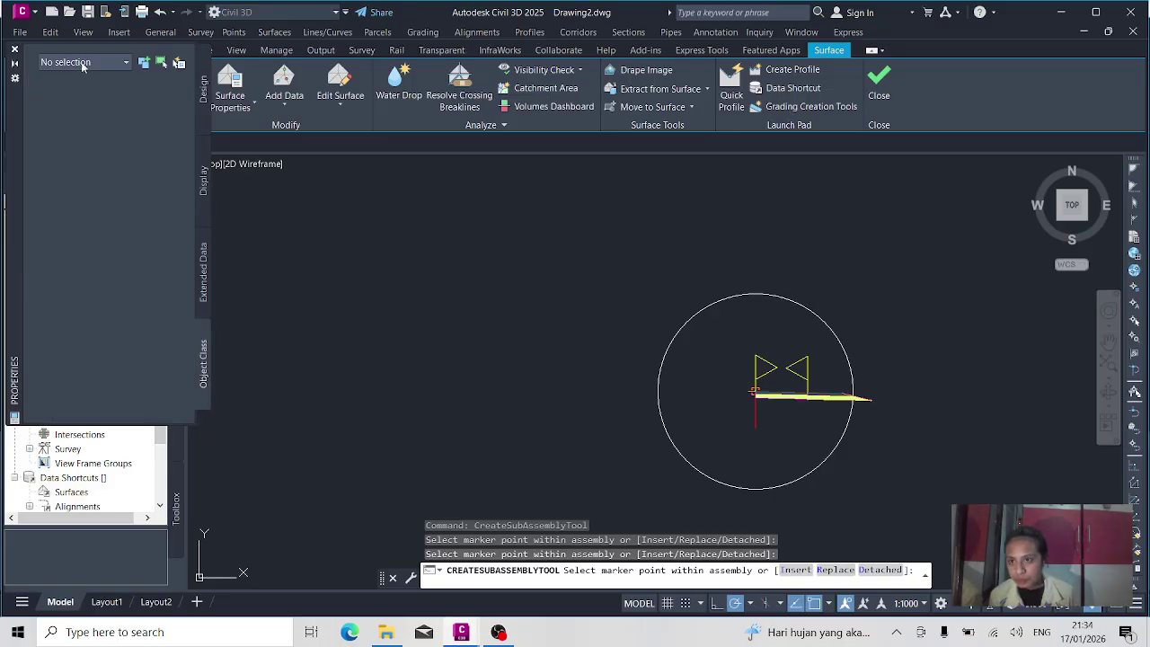
{"action": "left_click", "coordinate": [15, 50]}
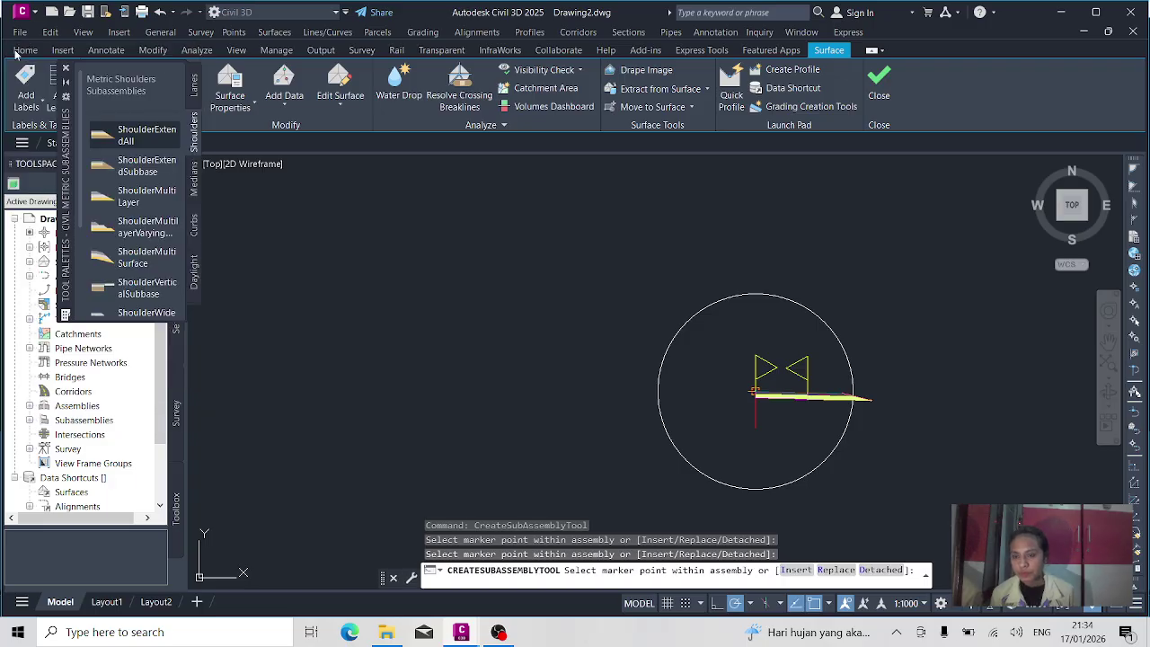
{"action": "left_click", "coordinate": [191, 313]}
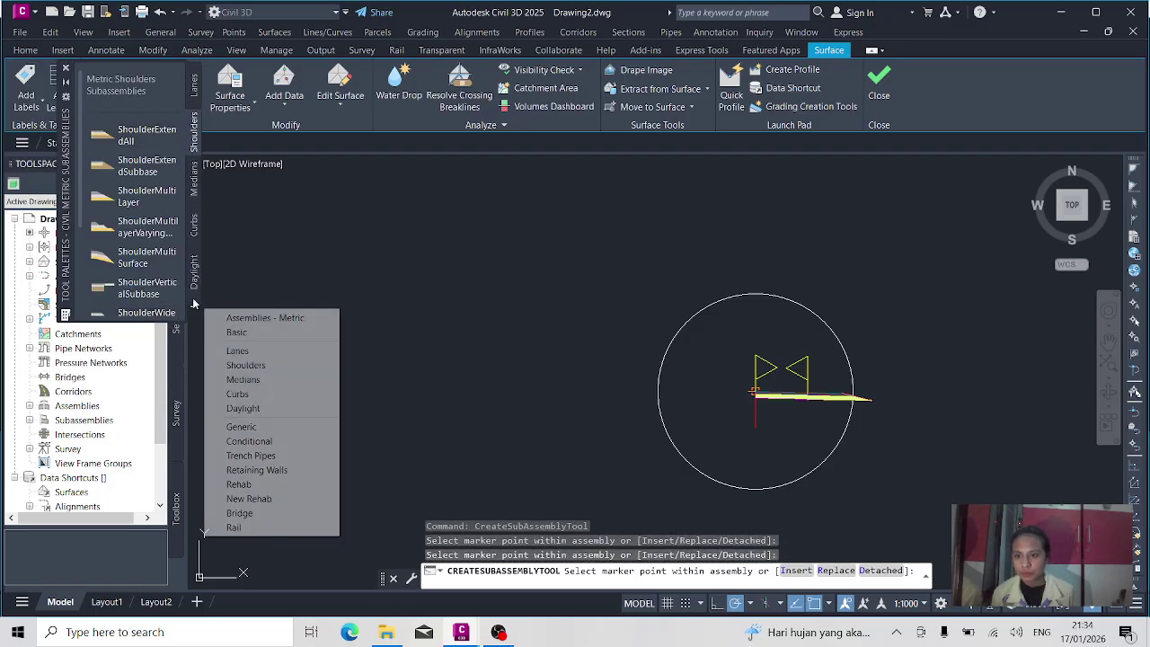
{"action": "left_click", "coordinate": [238, 428]}
Attach a second ShoulderExtendAll subassembly at the outer end of the shoulder's slope and end the command
{"action": "scroll", "coordinate": [899, 400], "scroll_direction": "up", "scroll_amount": 5}
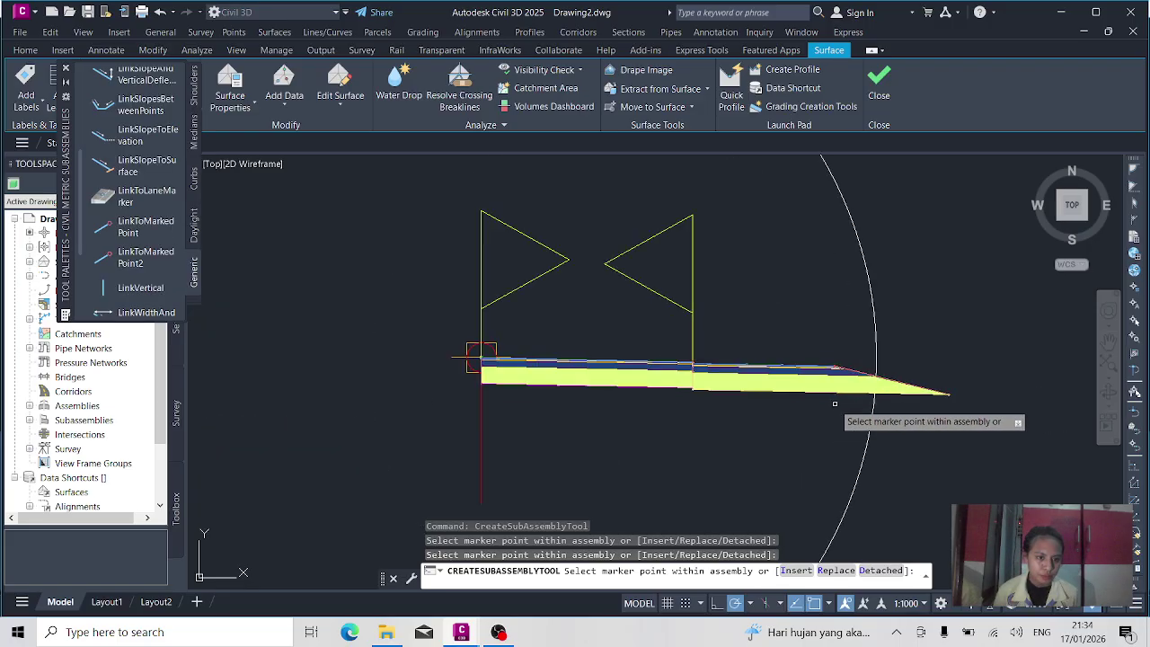
{"action": "scroll", "coordinate": [952, 396], "scroll_direction": "down", "scroll_amount": 5}
{"action": "scroll", "coordinate": [944, 400], "scroll_direction": "up", "scroll_amount": 6}
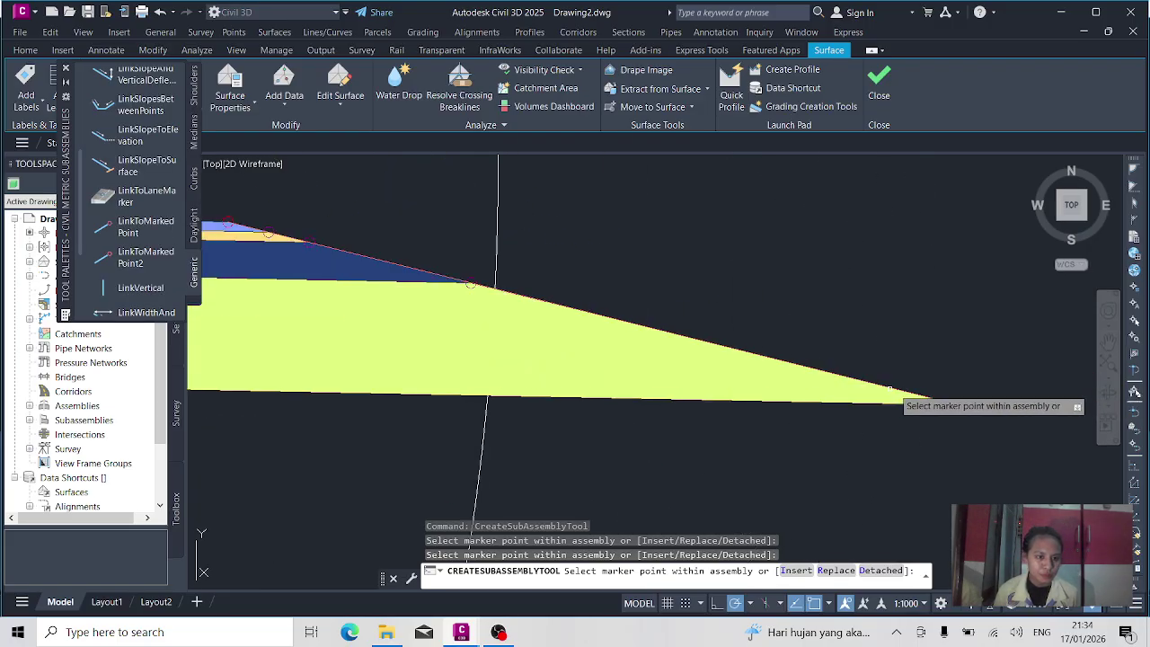
{"action": "scroll", "coordinate": [954, 403], "scroll_direction": "down", "scroll_amount": 3}
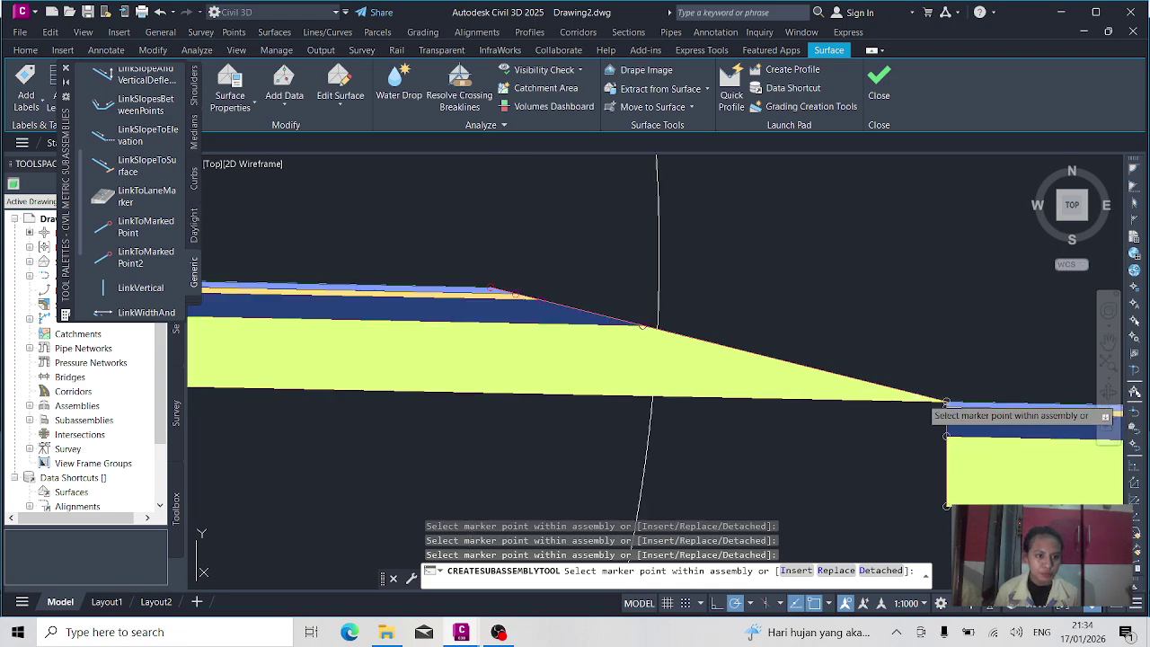
{"action": "scroll", "coordinate": [951, 406], "scroll_direction": "down", "scroll_amount": 2}
{"action": "key", "text": "Escape"}
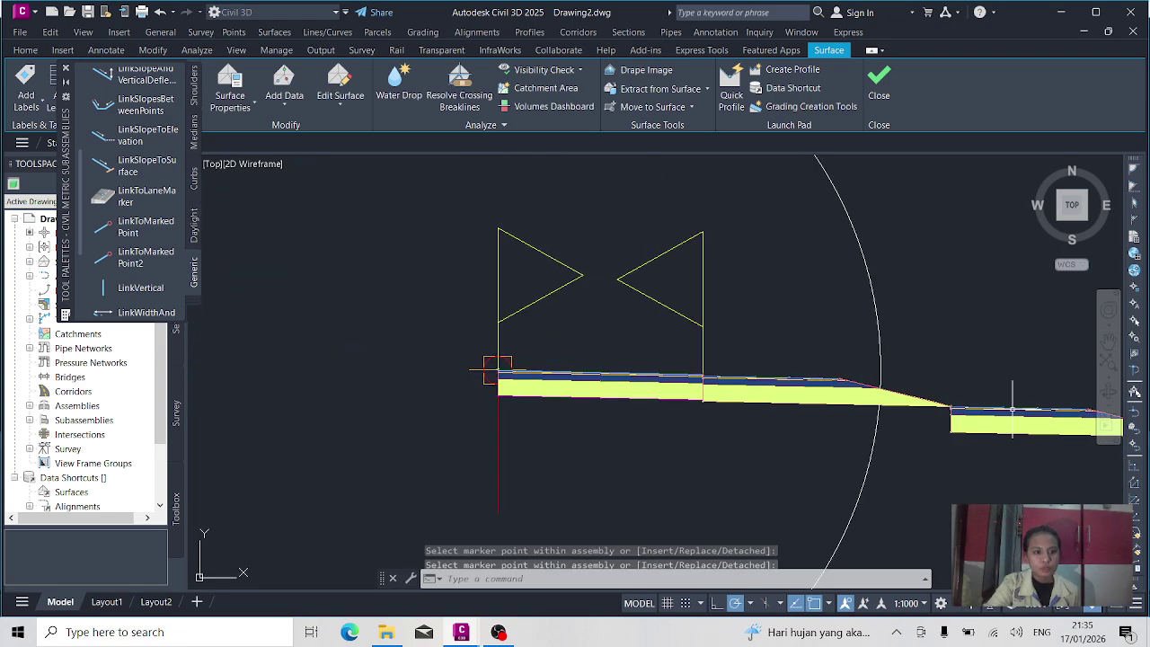
Delete the extra shoulder subassembly attached beyond the first shoulder's slope
{"action": "left_click", "coordinate": [988, 387]}
{"action": "left_click", "coordinate": [1011, 443]}
{"action": "left_click", "coordinate": [1011, 444]}
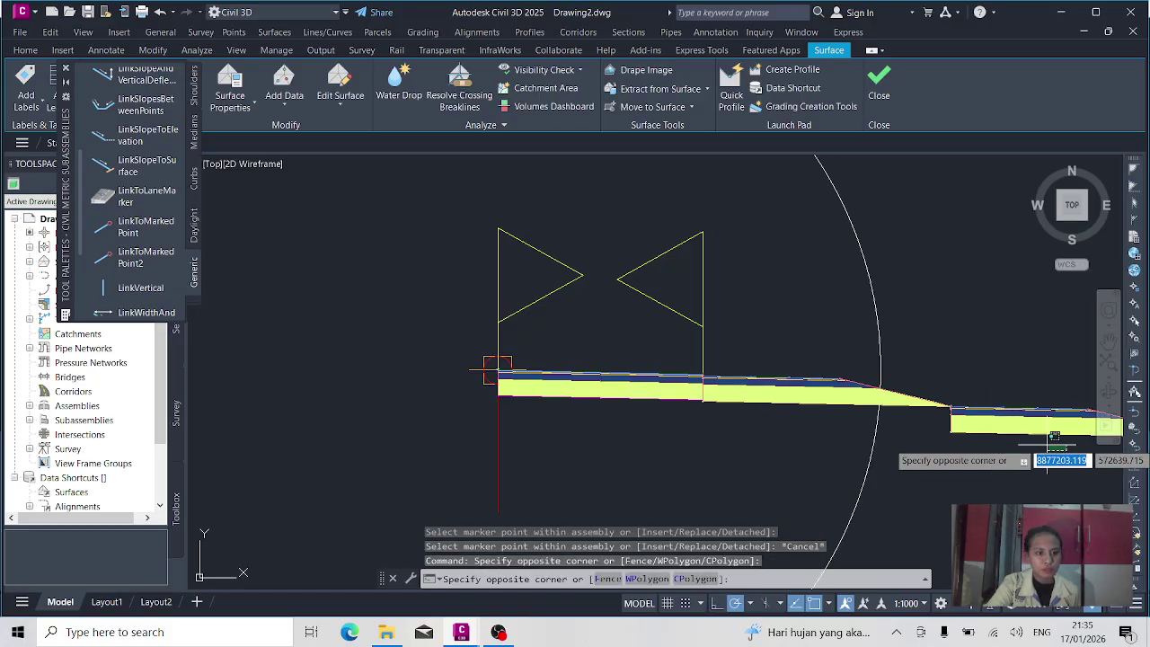
{"action": "left_click", "coordinate": [982, 407]}
{"action": "key", "text": "Delete"}
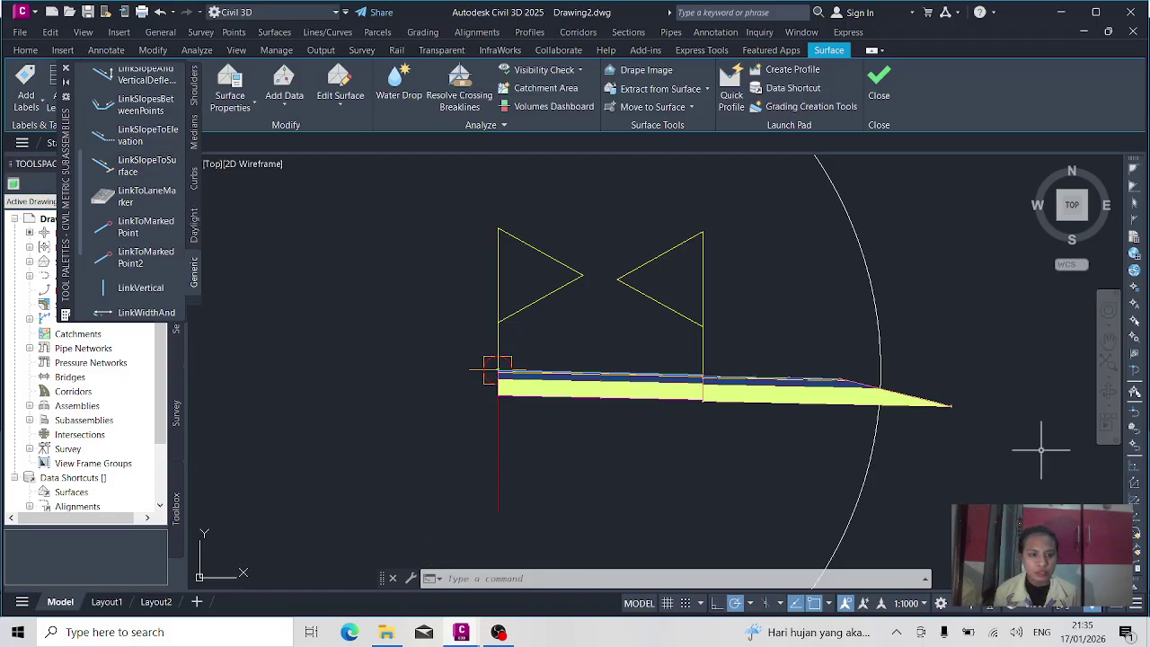
Attach a LinkSlopeToSurface subassembly at the shoulder's outer end point, keeping its default parameters, and end the command
{"action": "scroll", "coordinate": [976, 398], "scroll_direction": "up", "scroll_amount": 4}
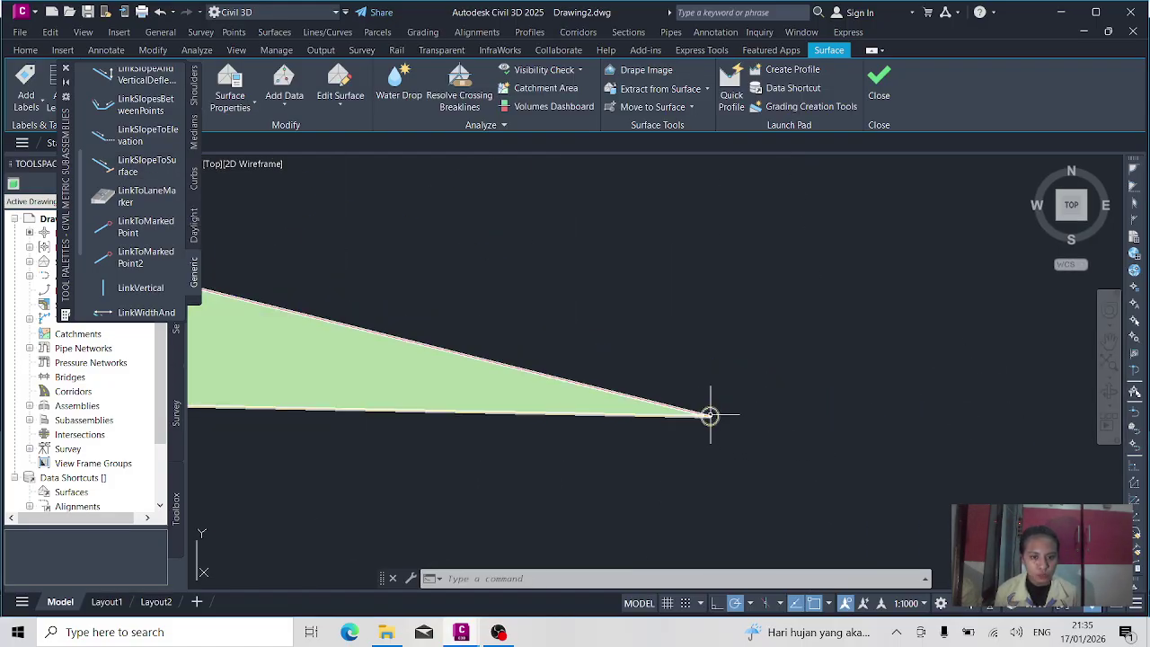
{"action": "scroll", "coordinate": [324, 351], "scroll_direction": "down", "scroll_amount": 3}
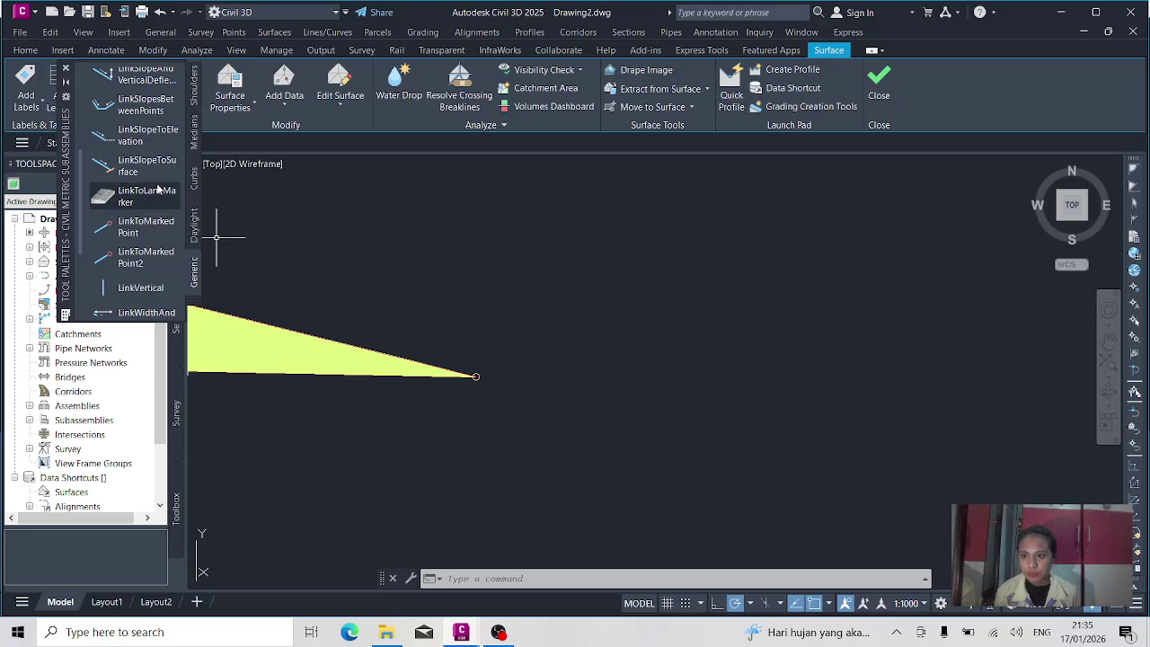
{"action": "left_click", "coordinate": [135, 165]}
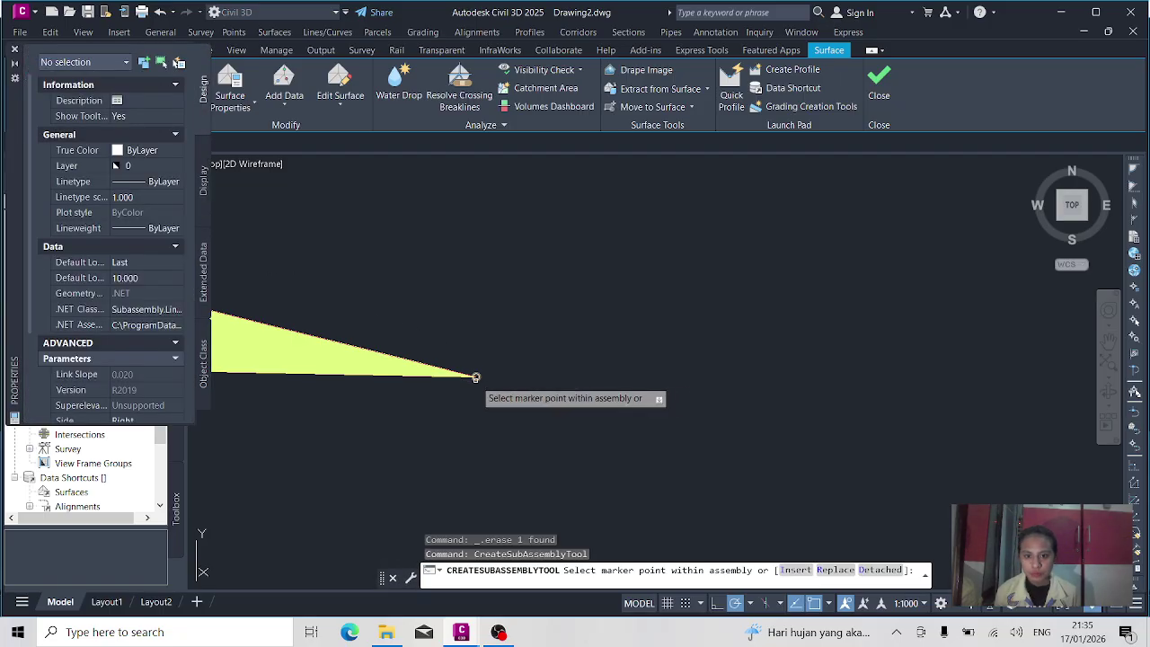
{"action": "scroll", "coordinate": [503, 368], "scroll_direction": "down", "scroll_amount": 5}
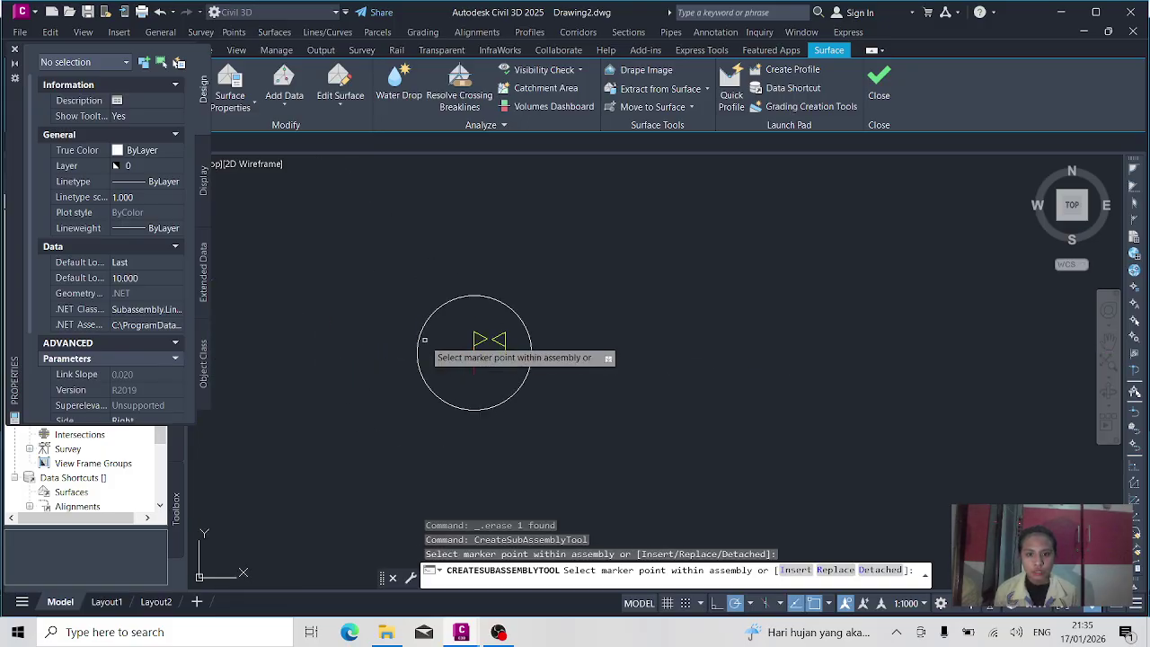
{"action": "left_click", "coordinate": [473, 353]}
{"action": "key", "text": "Escape"}
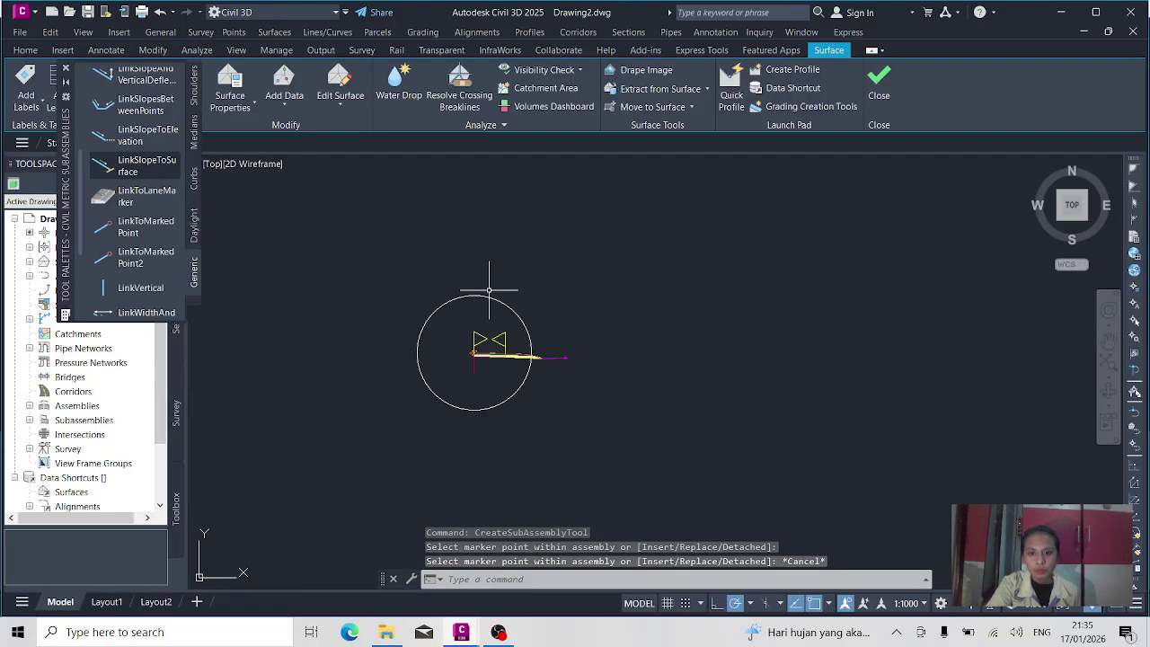
Delete the circle around the assembly
{"action": "left_click", "coordinate": [488, 293]}
{"action": "left_click", "coordinate": [569, 307]}
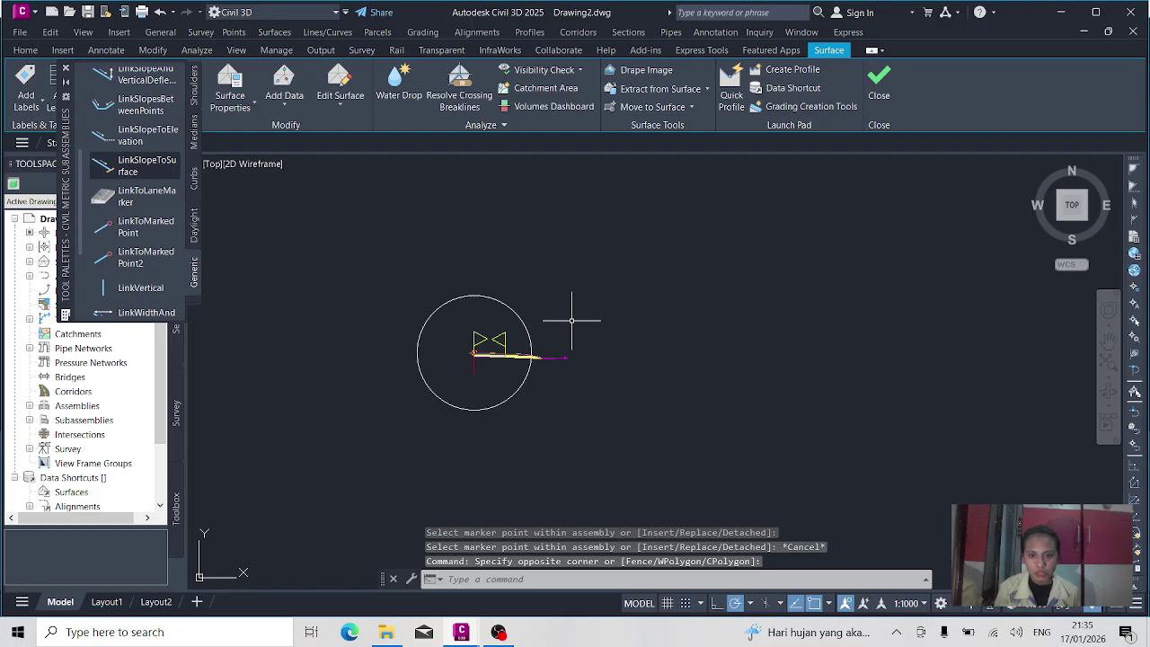
{"action": "left_click", "coordinate": [560, 321]}
{"action": "left_click", "coordinate": [500, 308]}
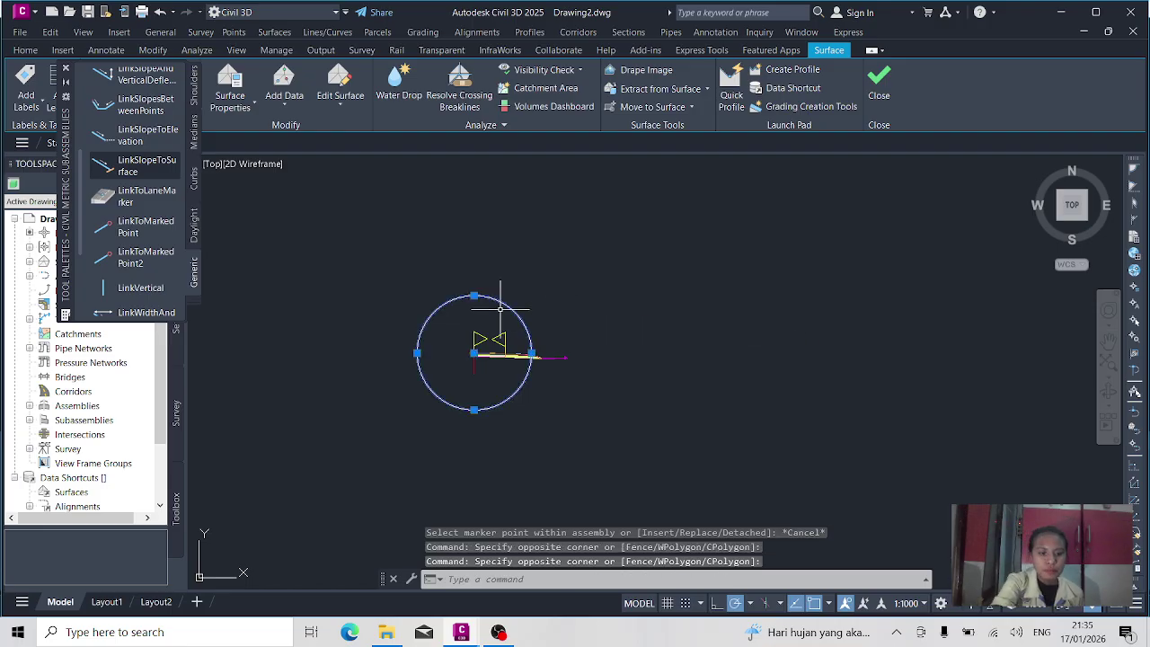
{"action": "key", "text": "Delete"}
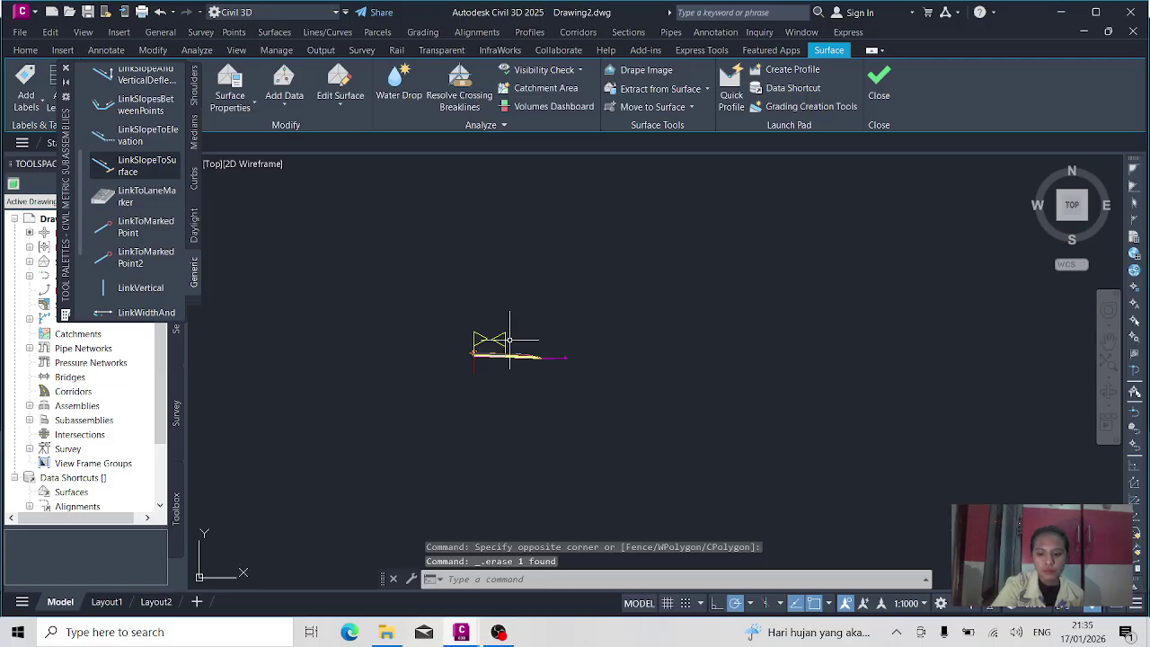
Draw a circle centred on the assembly's base point, large enough to enclose the whole cross-section
{"action": "type", "text": "ci"}
{"action": "key", "text": "Return"}
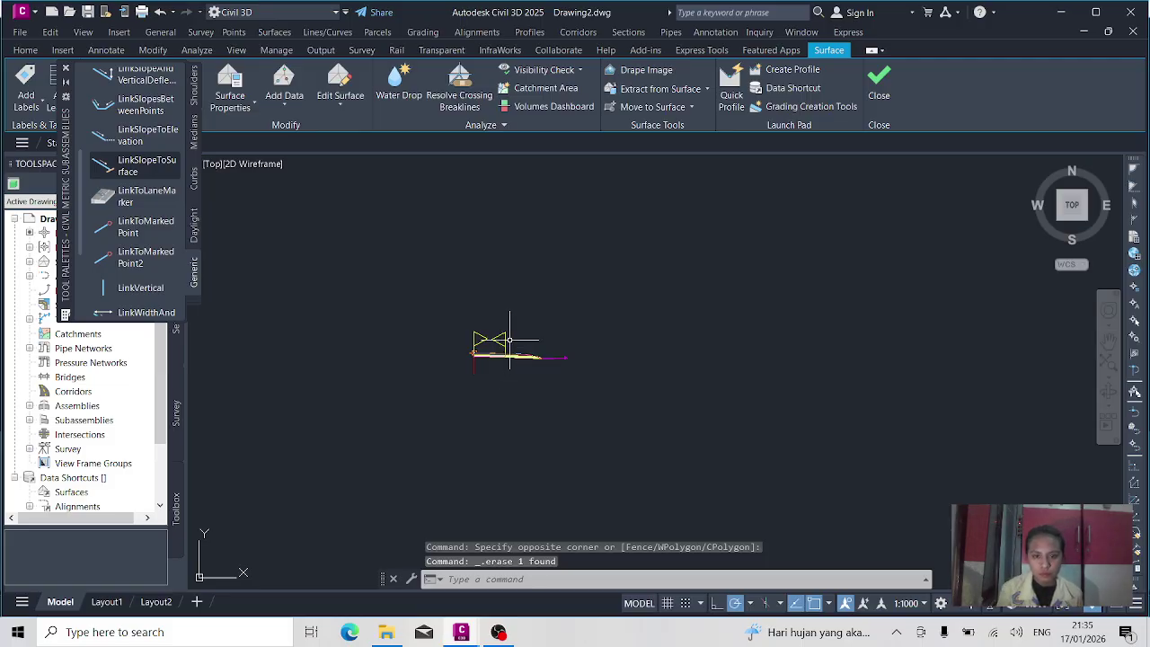
{"action": "scroll", "coordinate": [404, 334], "scroll_direction": "up", "scroll_amount": 7}
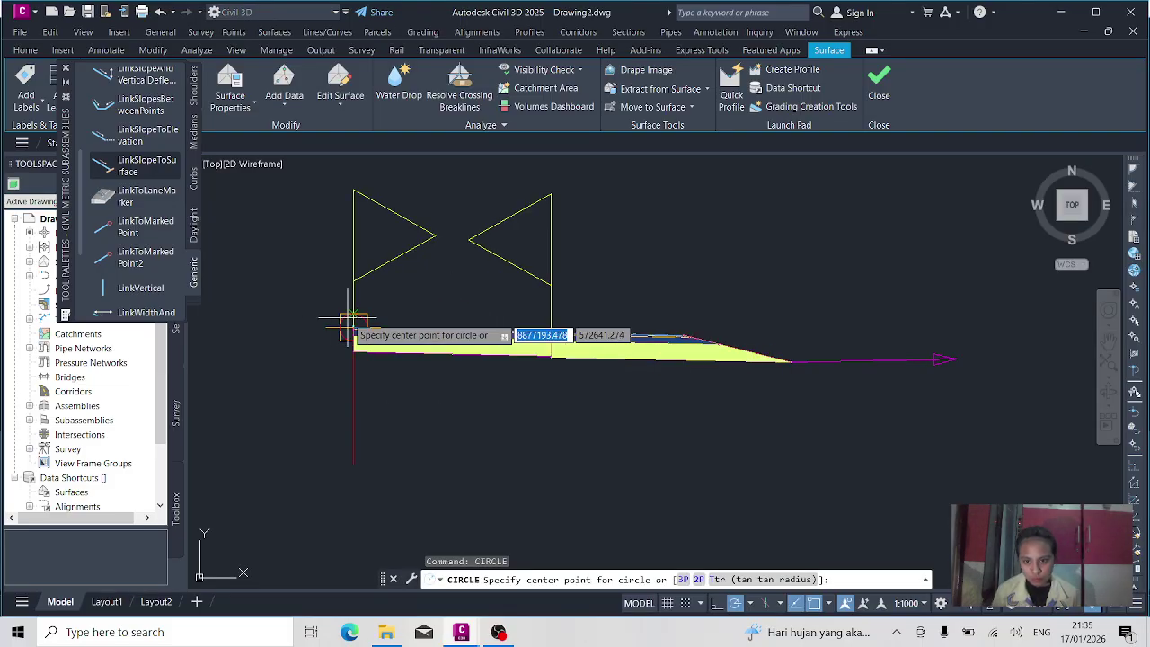
{"action": "scroll", "coordinate": [353, 321], "scroll_direction": "up", "scroll_amount": 3}
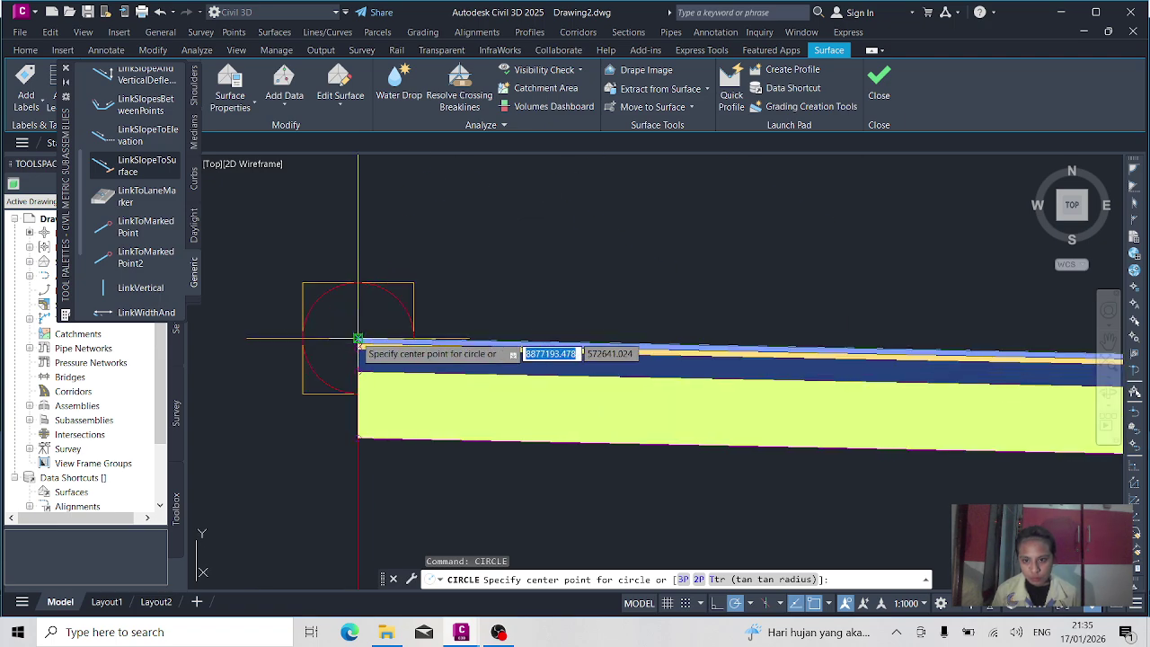
{"action": "left_click", "coordinate": [358, 338]}
{"action": "scroll", "coordinate": [503, 369], "scroll_direction": "down", "scroll_amount": 5}
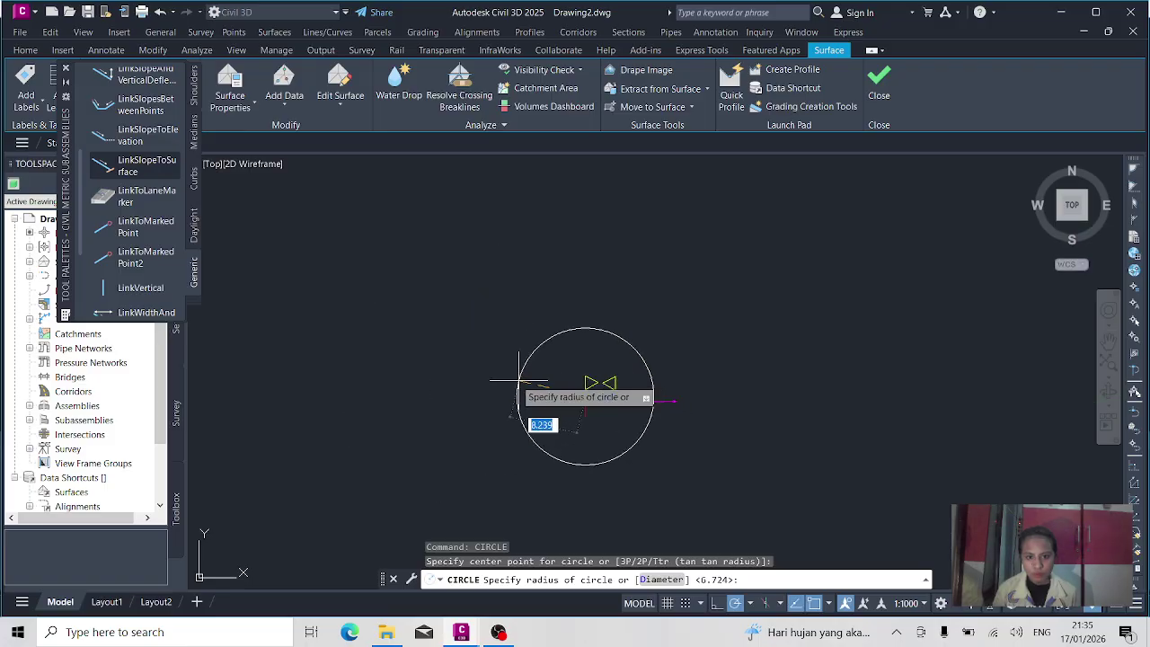
{"action": "scroll", "coordinate": [485, 373], "scroll_direction": "up", "scroll_amount": 2}
{"action": "left_click", "coordinate": [459, 336]}
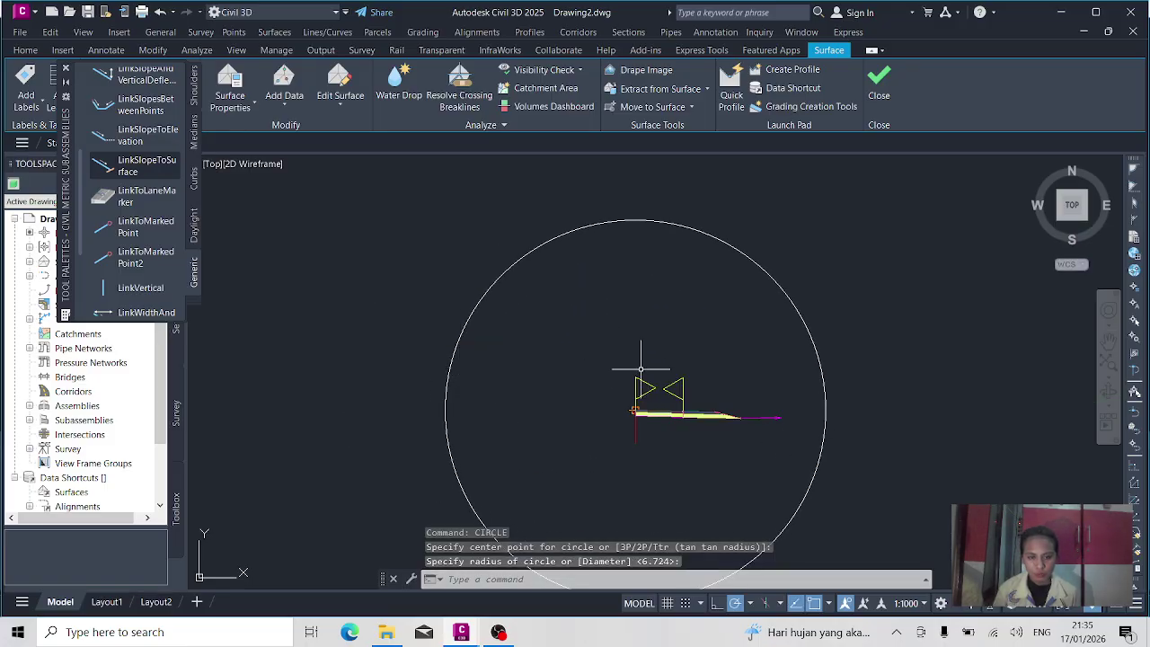
Set the LaneSuperelevationAOR lane's width to 2.5 m and its Pave1 and Pave2 depths to 0.05 m
{"action": "scroll", "coordinate": [641, 368], "scroll_direction": "up", "scroll_amount": 4}
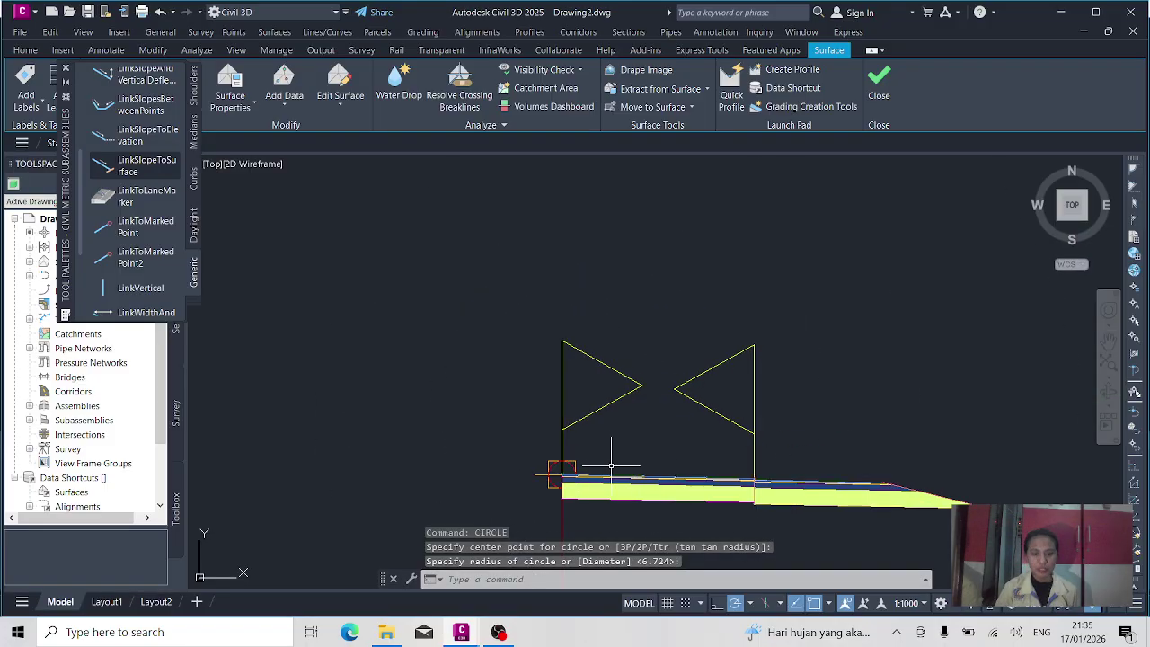
{"action": "left_click", "coordinate": [638, 488]}
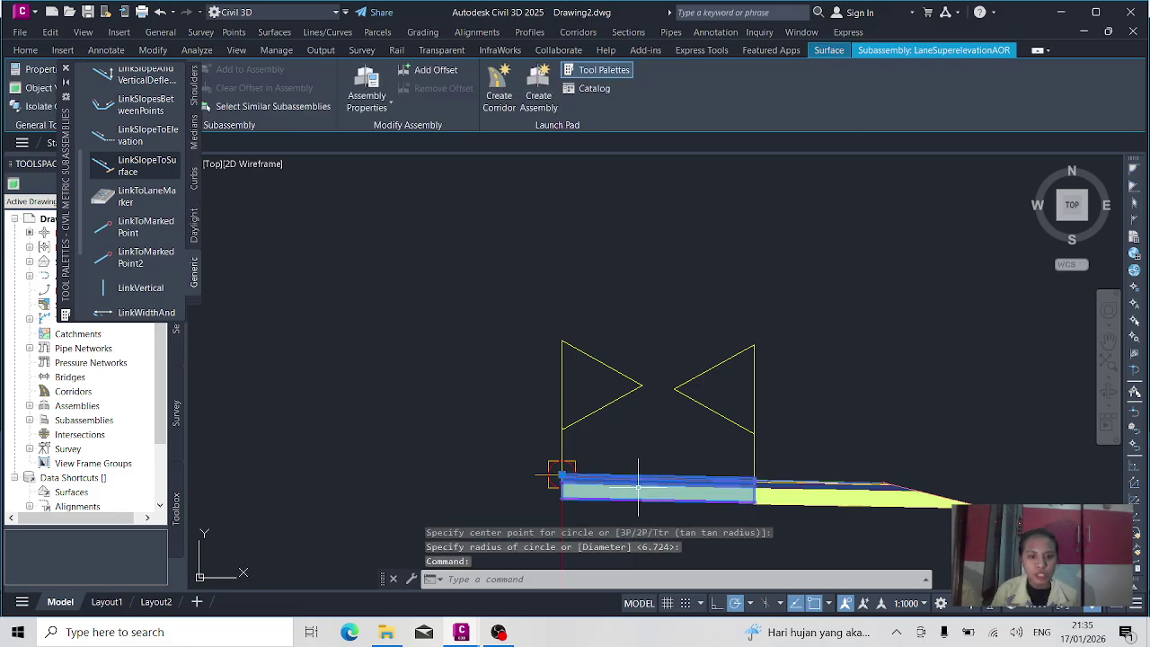
{"action": "double_click", "coordinate": [653, 483]}
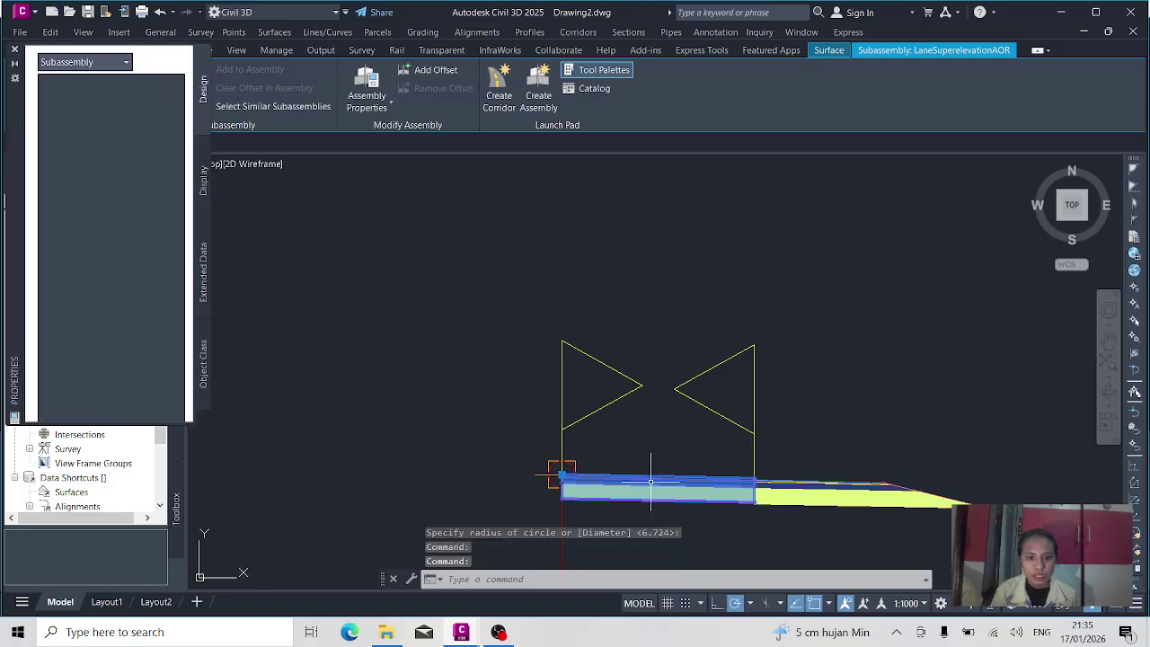
{"action": "scroll", "coordinate": [159, 153], "scroll_direction": "down", "scroll_amount": 5}
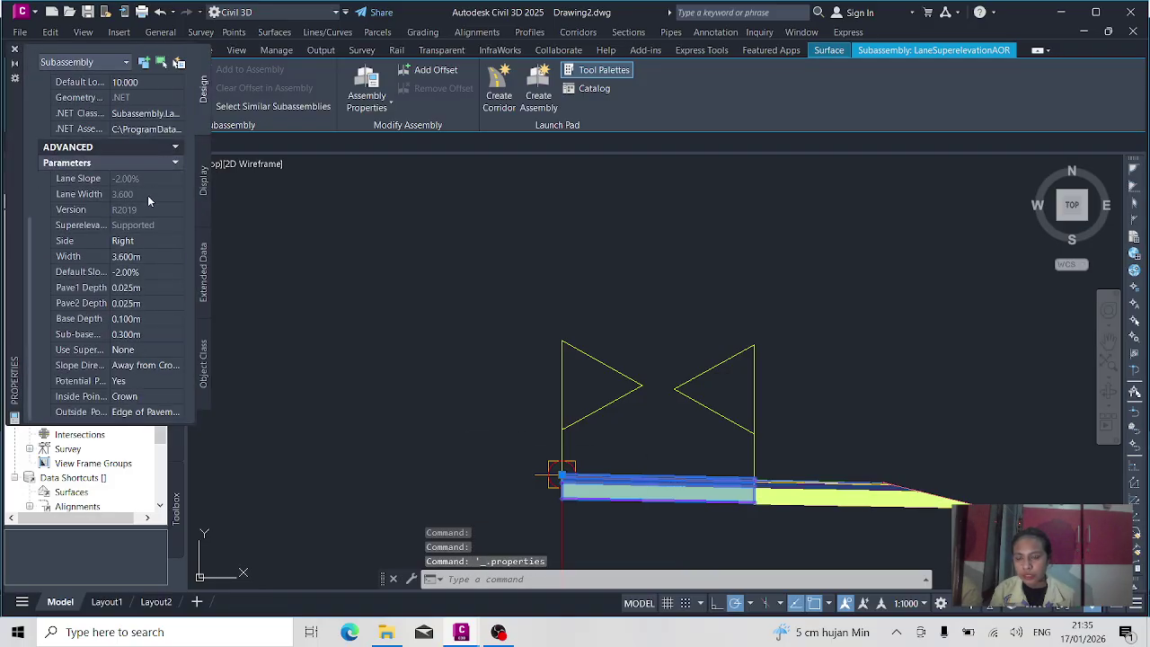
{"action": "left_click", "coordinate": [144, 256]}
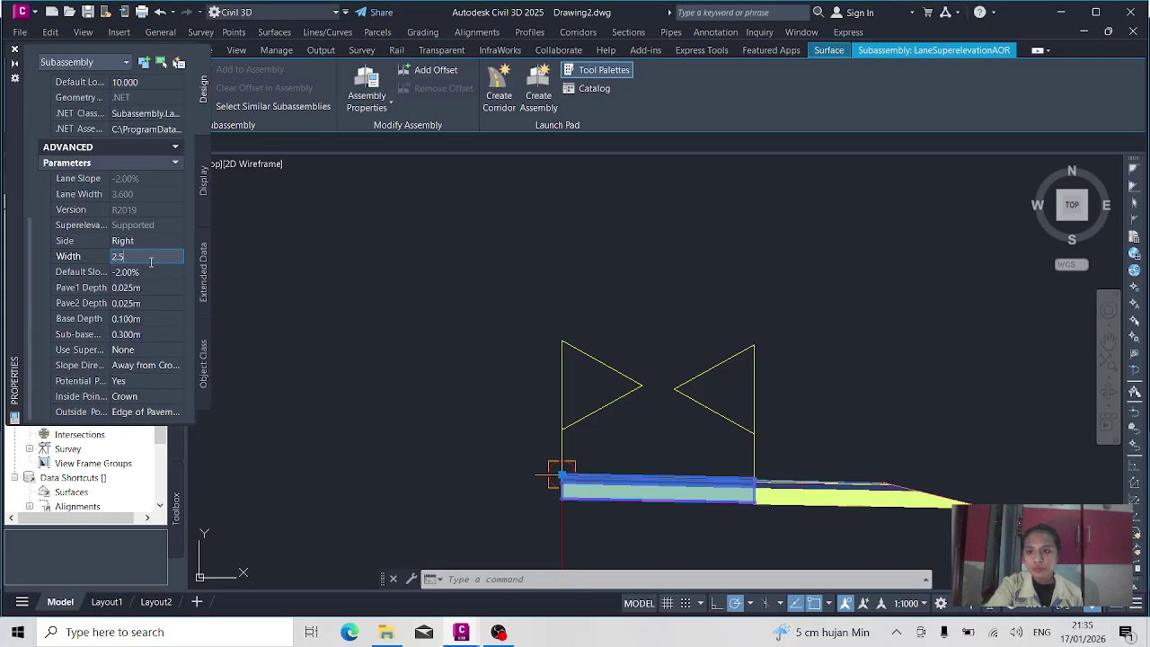
{"action": "left_click", "coordinate": [151, 286]}
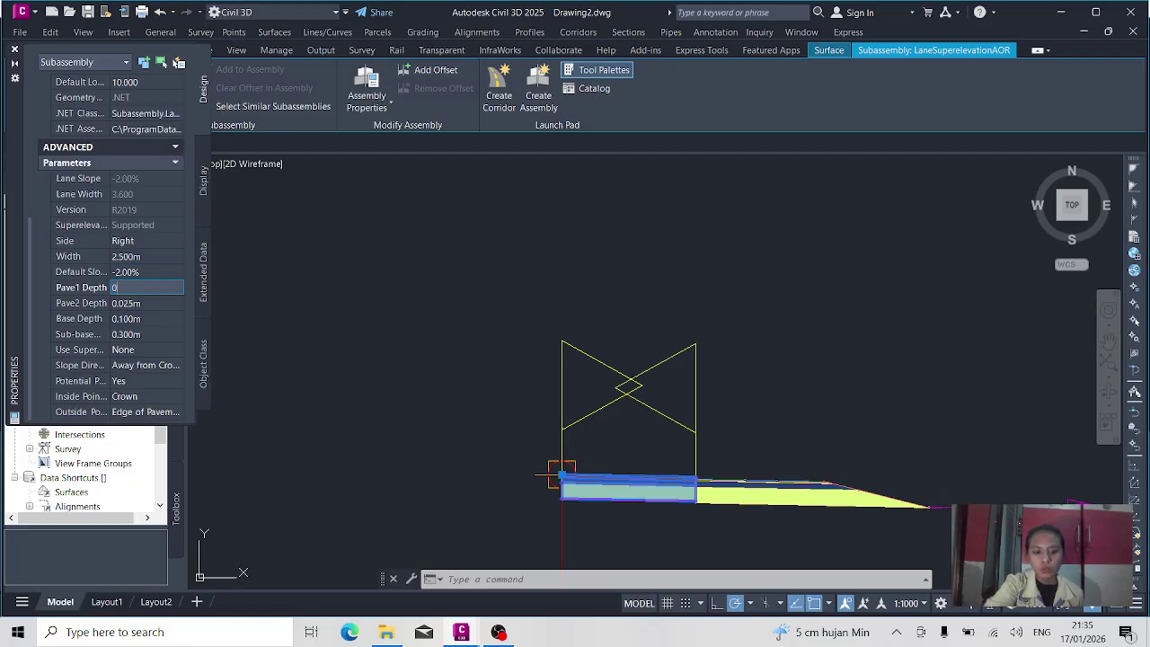
{"action": "left_click", "coordinate": [153, 303]}
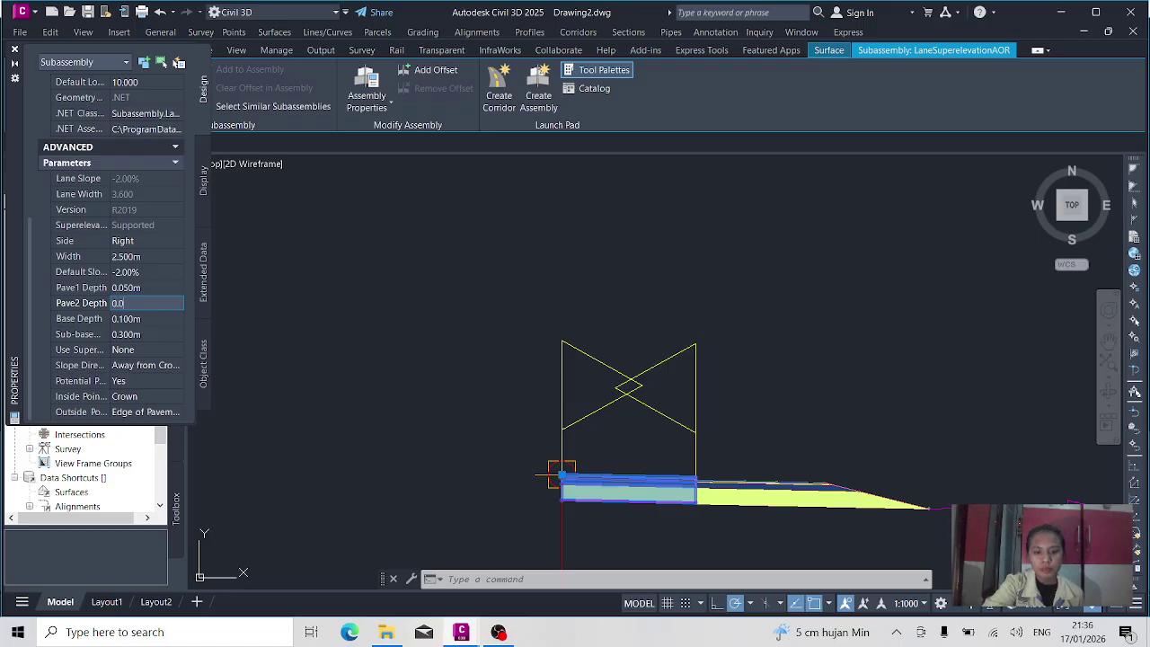
{"action": "type", "text": "0.050m"}
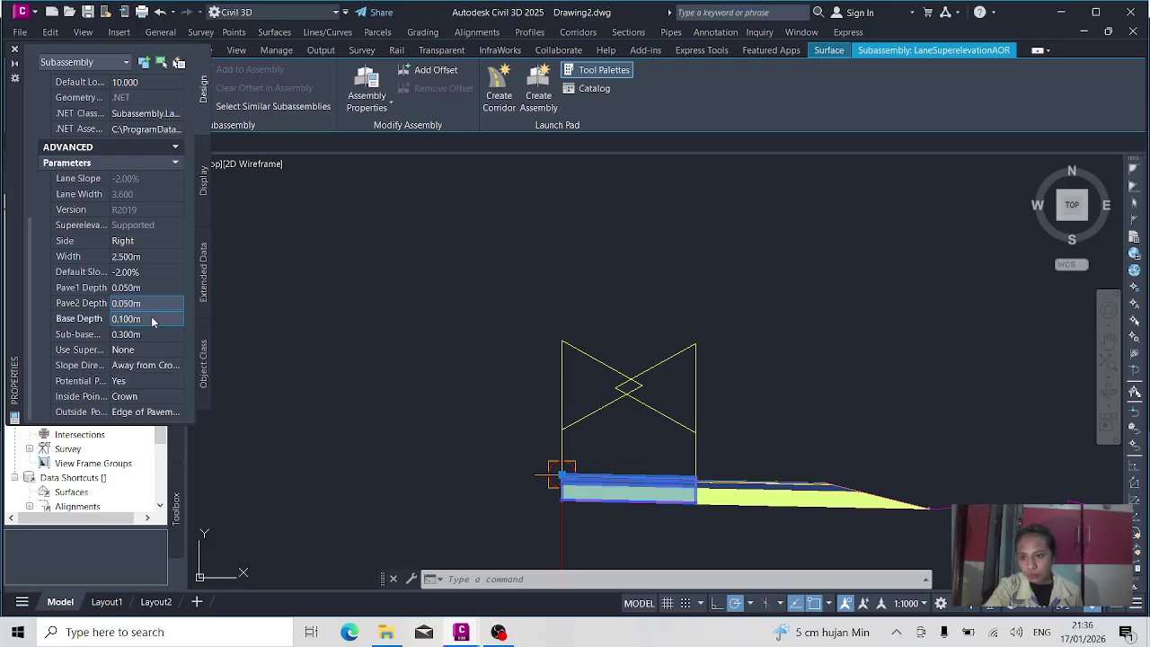
Set the lane's base depth to 0.15 m and its sub-base depth to 0.25 m
{"action": "left_click", "coordinate": [147, 319]}
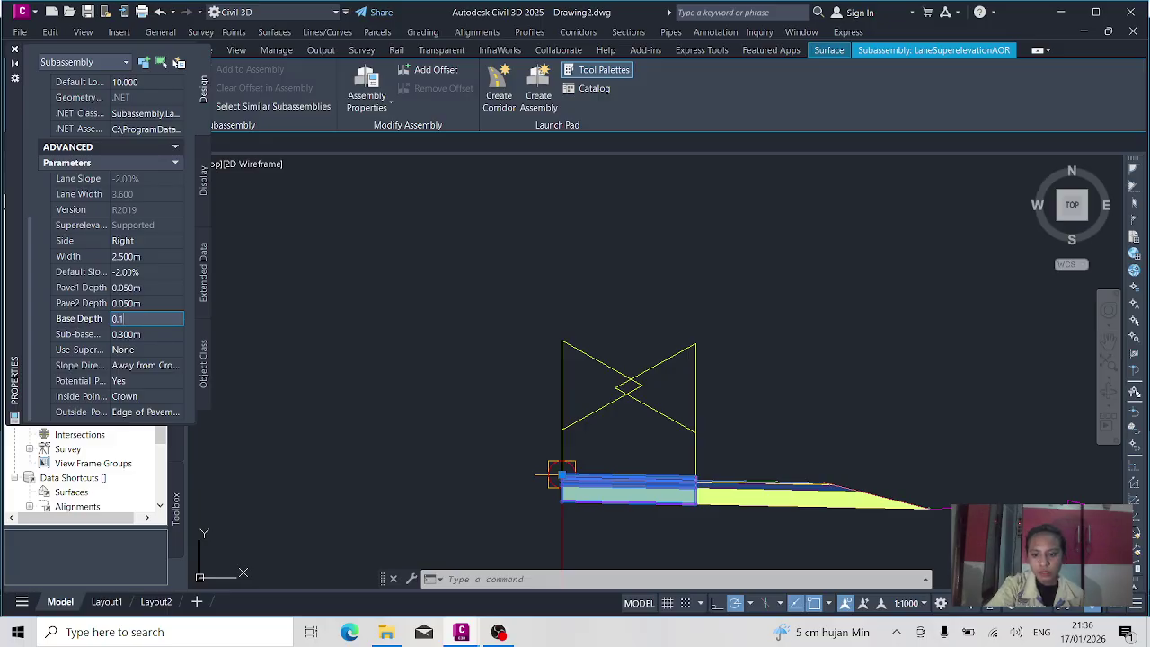
{"action": "type", "text": "0.15"}
{"action": "left_click", "coordinate": [154, 334]}
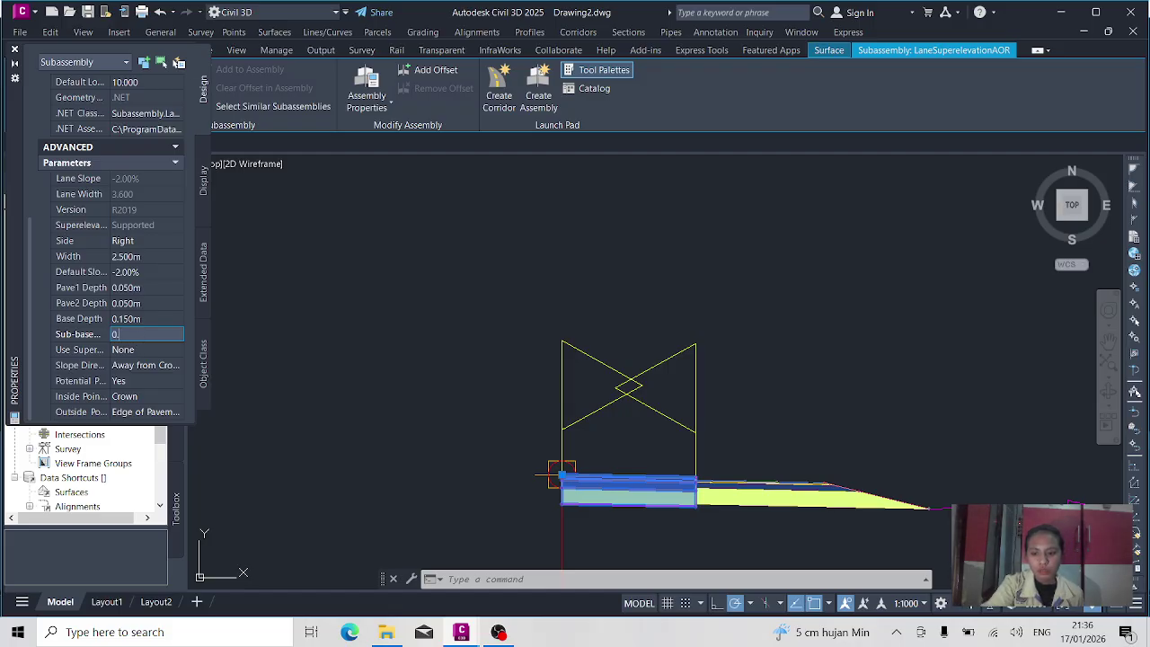
{"action": "key", "text": "Tab"}
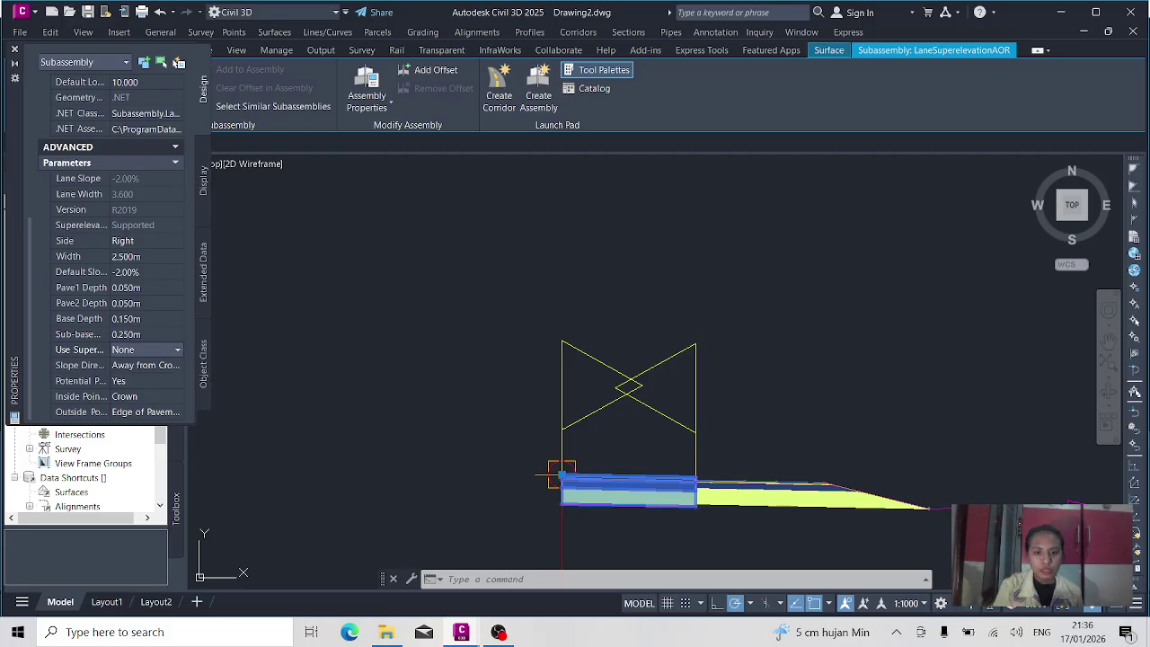
{"action": "left_click", "coordinate": [743, 484]}
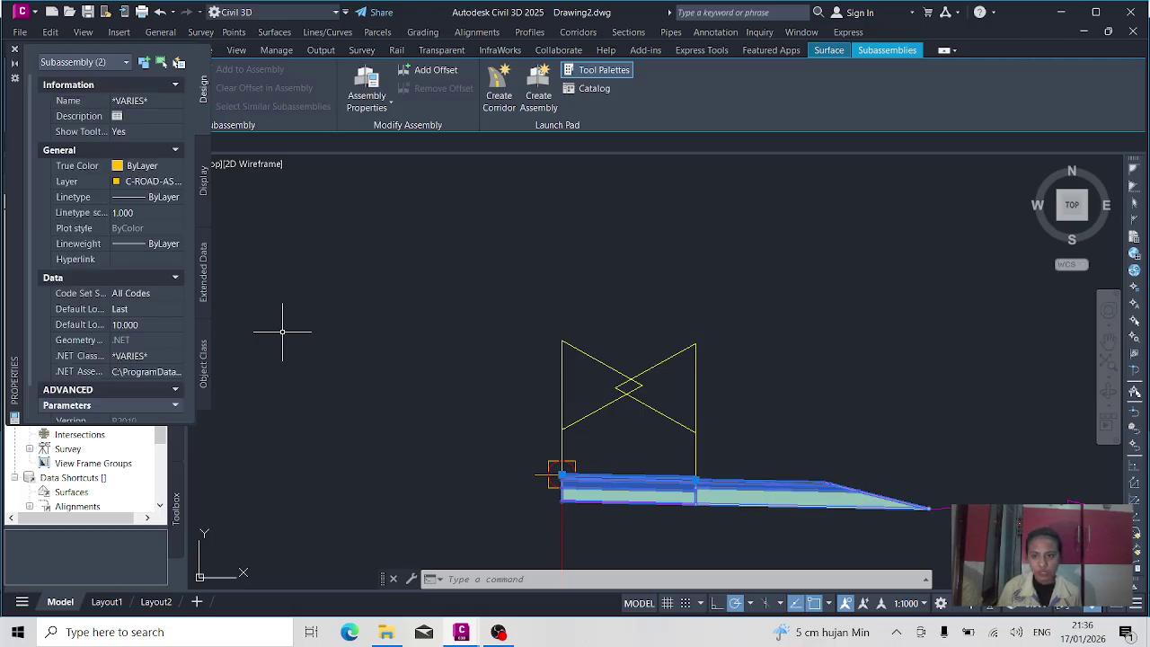
{"action": "scroll", "coordinate": [120, 228], "scroll_direction": "down", "scroll_amount": 3}
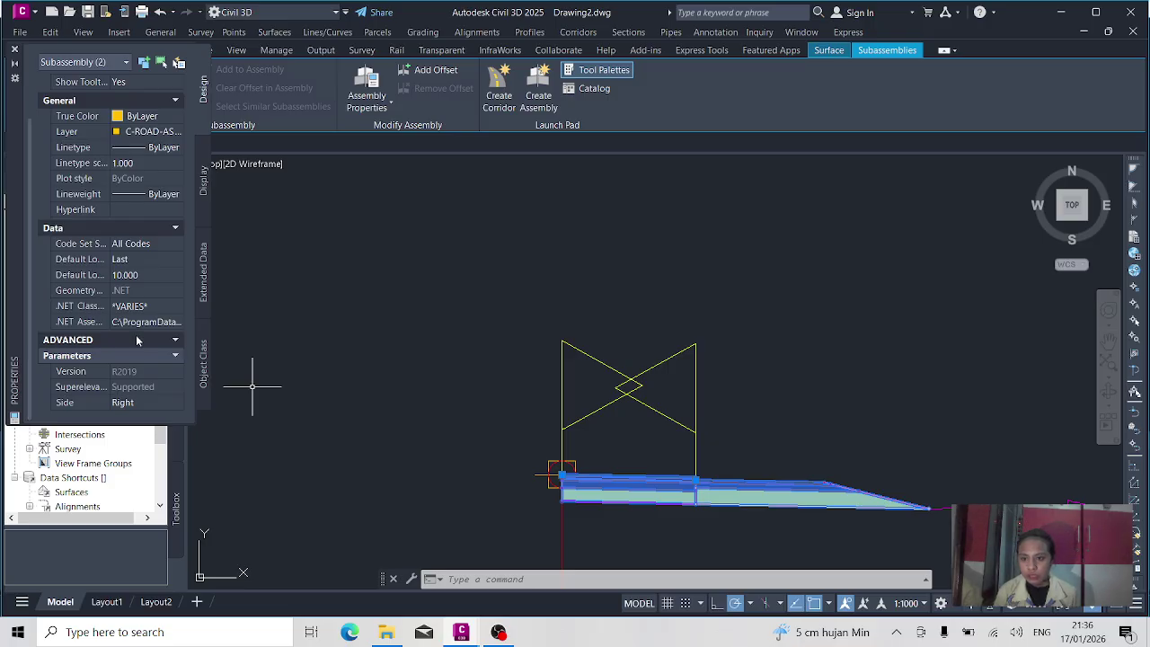
{"action": "scroll", "coordinate": [140, 258], "scroll_direction": "up", "scroll_amount": 3}
{"action": "scroll", "coordinate": [140, 258], "scroll_direction": "down", "scroll_amount": 3}
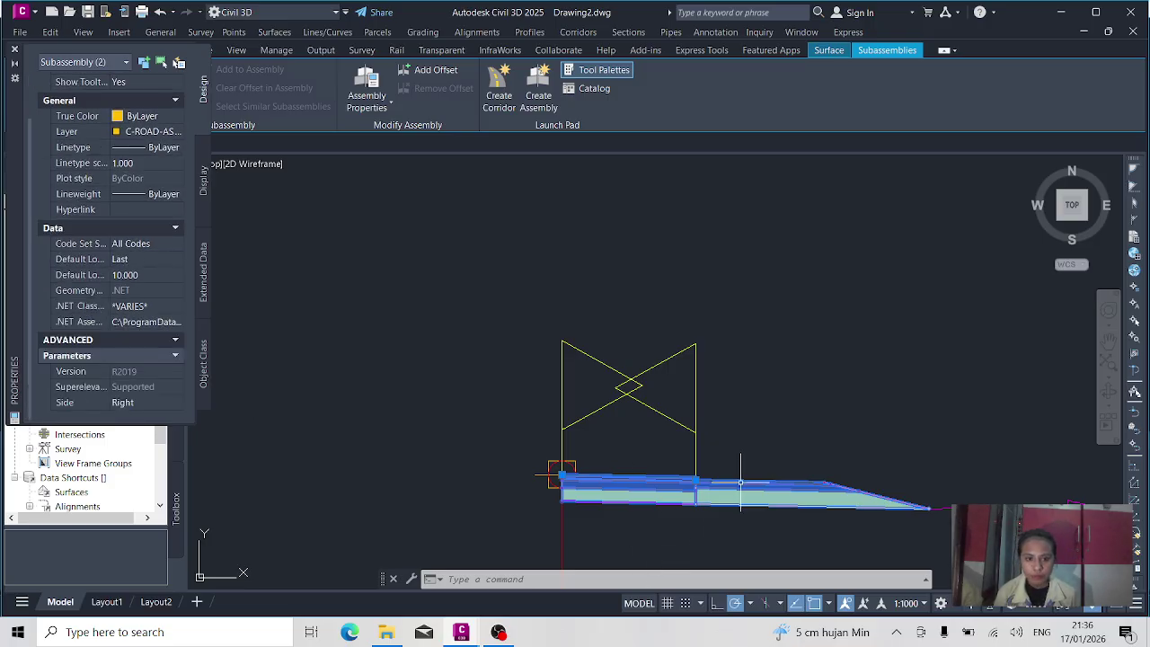
{"action": "key", "text": "Escape"}
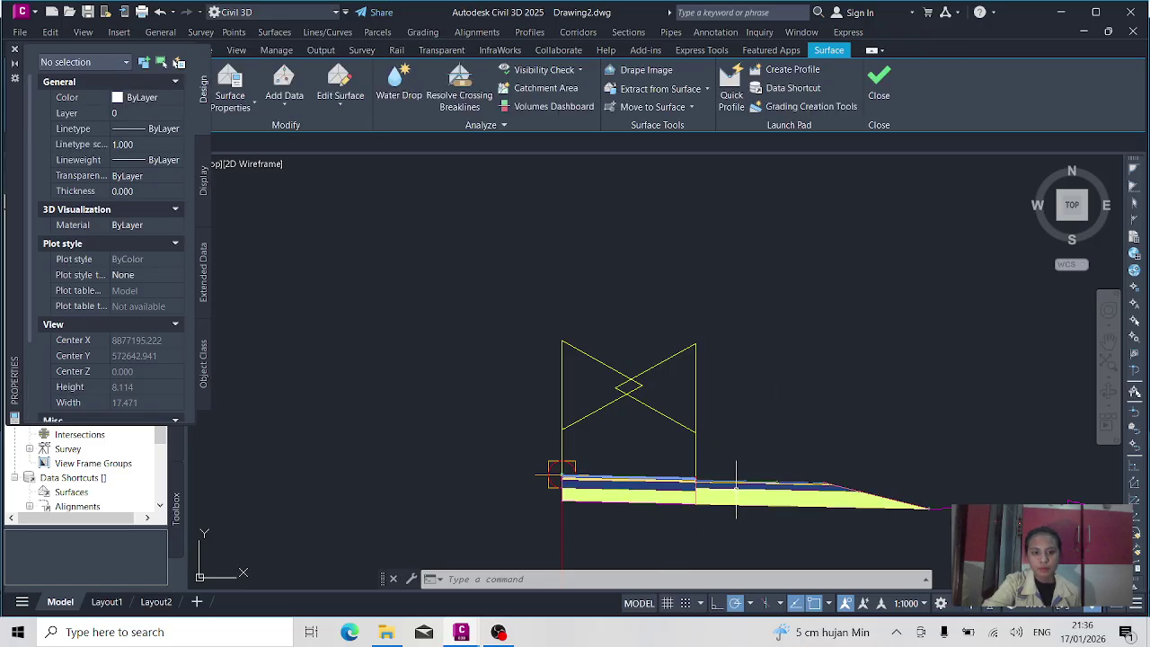
Set the ShoulderExtendAll subassembly's shoulder width to 1 m and its daylight slope to 1:1
{"action": "left_click", "coordinate": [736, 490]}
{"action": "scroll", "coordinate": [147, 286], "scroll_direction": "down", "scroll_amount": 3}
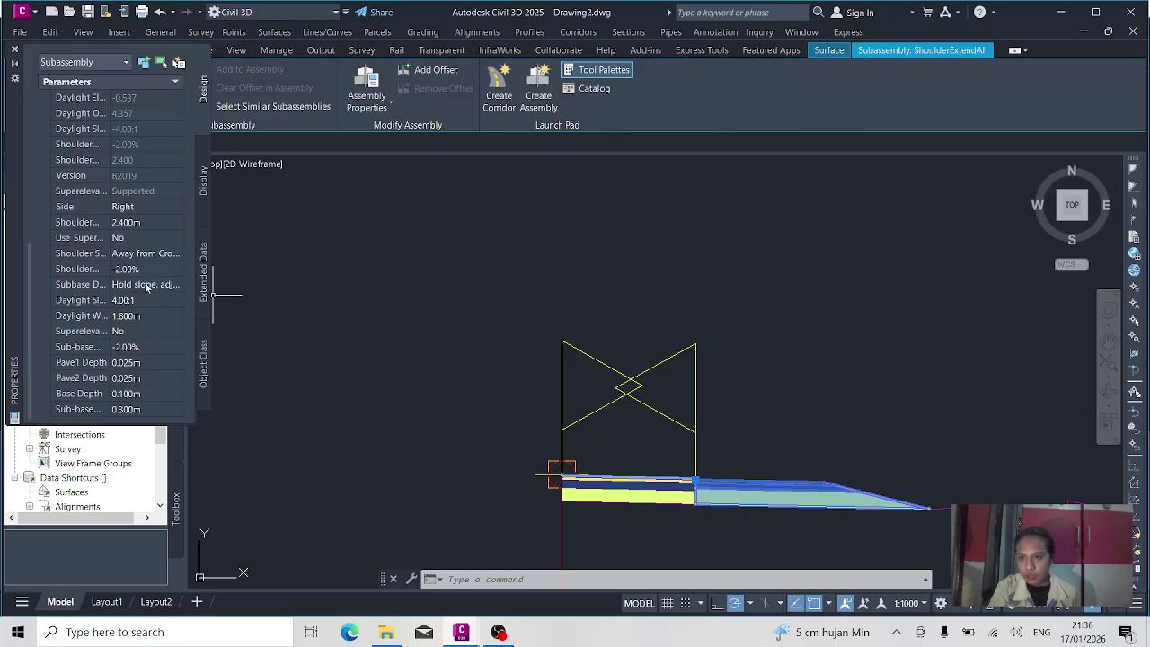
{"action": "left_click", "coordinate": [145, 222]}
{"action": "type", "text": "1"}
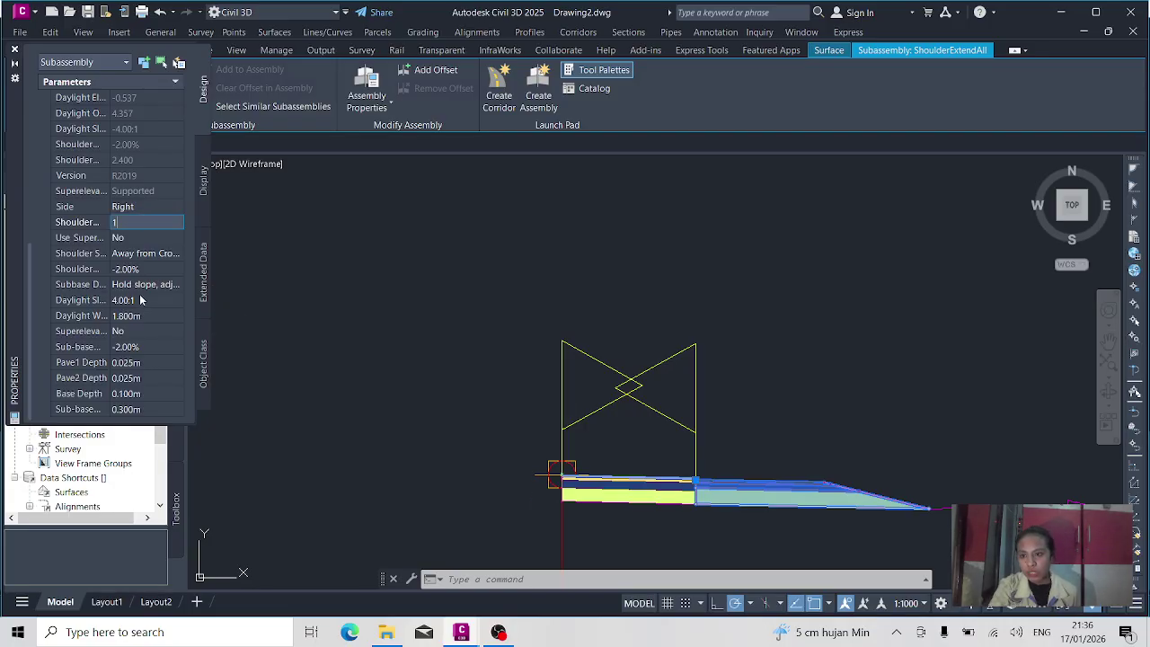
{"action": "left_click", "coordinate": [141, 300]}
{"action": "key", "text": "BackSpace"}
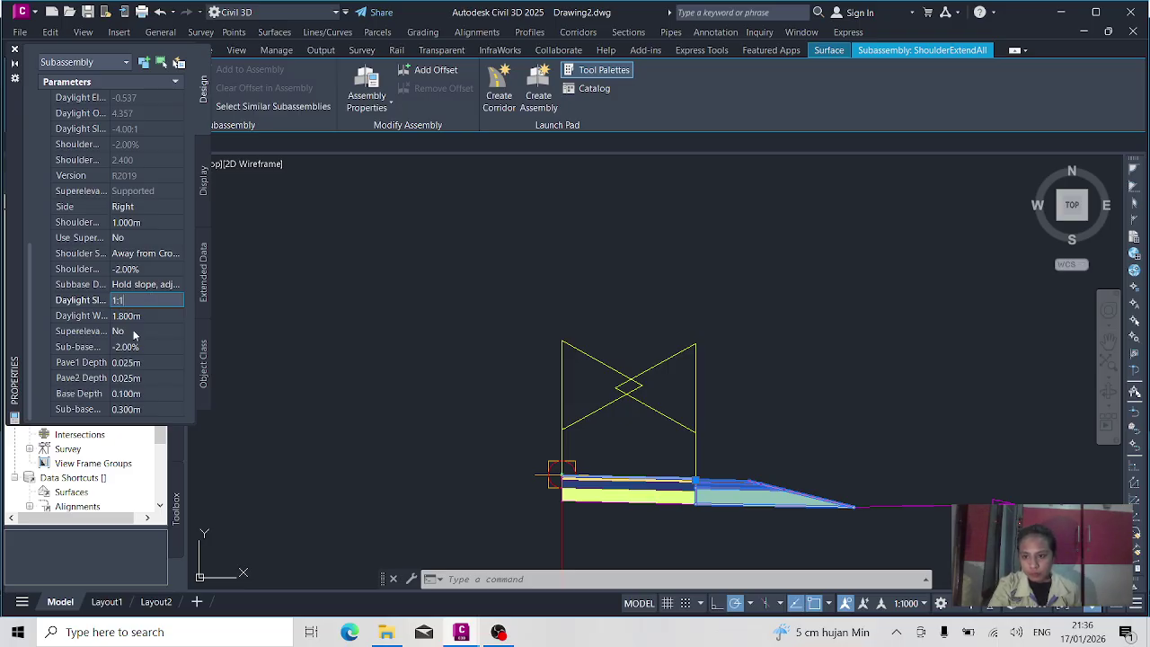
{"action": "type", "text": "1:1"}
Set the shoulder's Pave1 and Pave2 depths to 0
{"action": "left_click", "coordinate": [133, 362]}
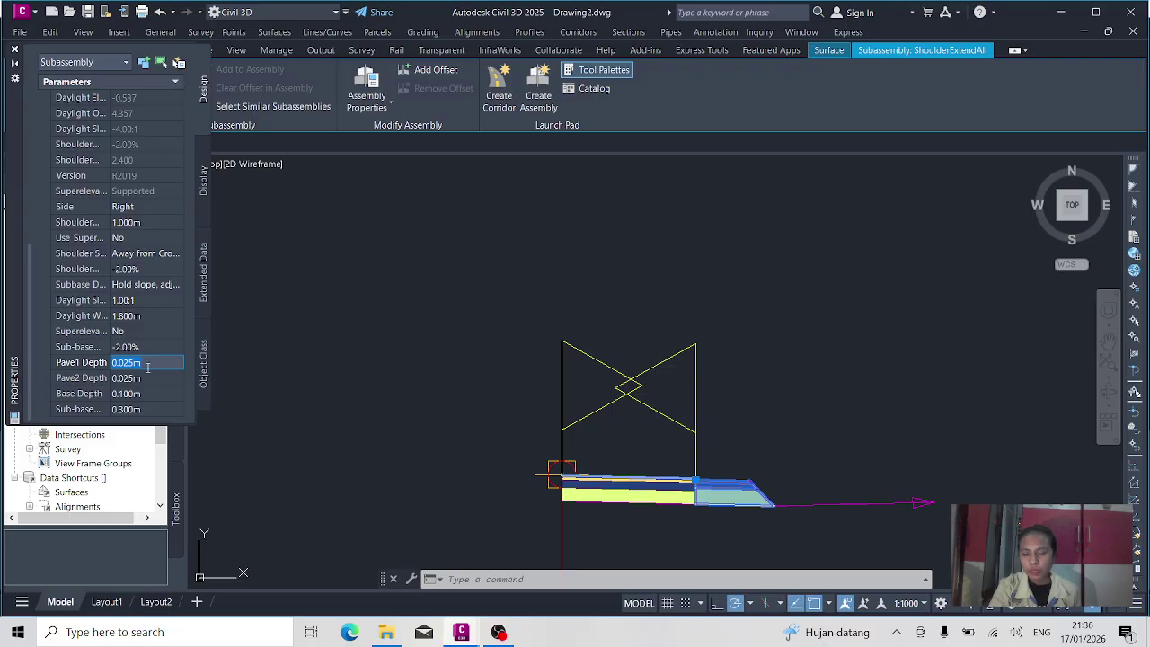
{"action": "key", "text": "BackSpace"}
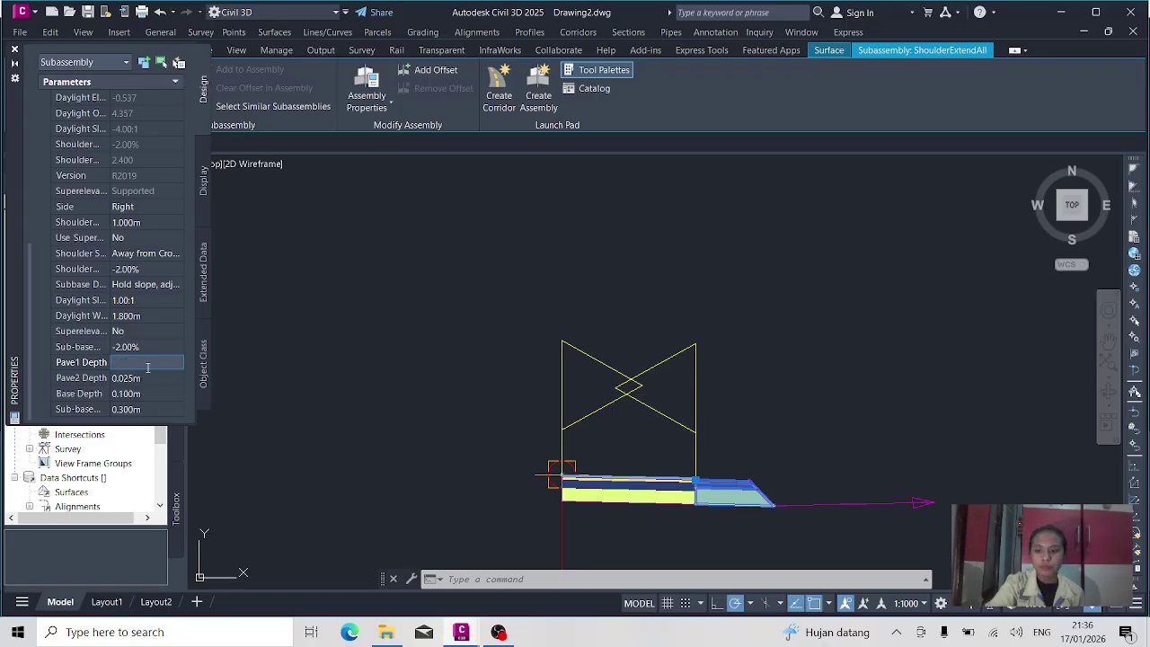
{"action": "type", "text": "0"}
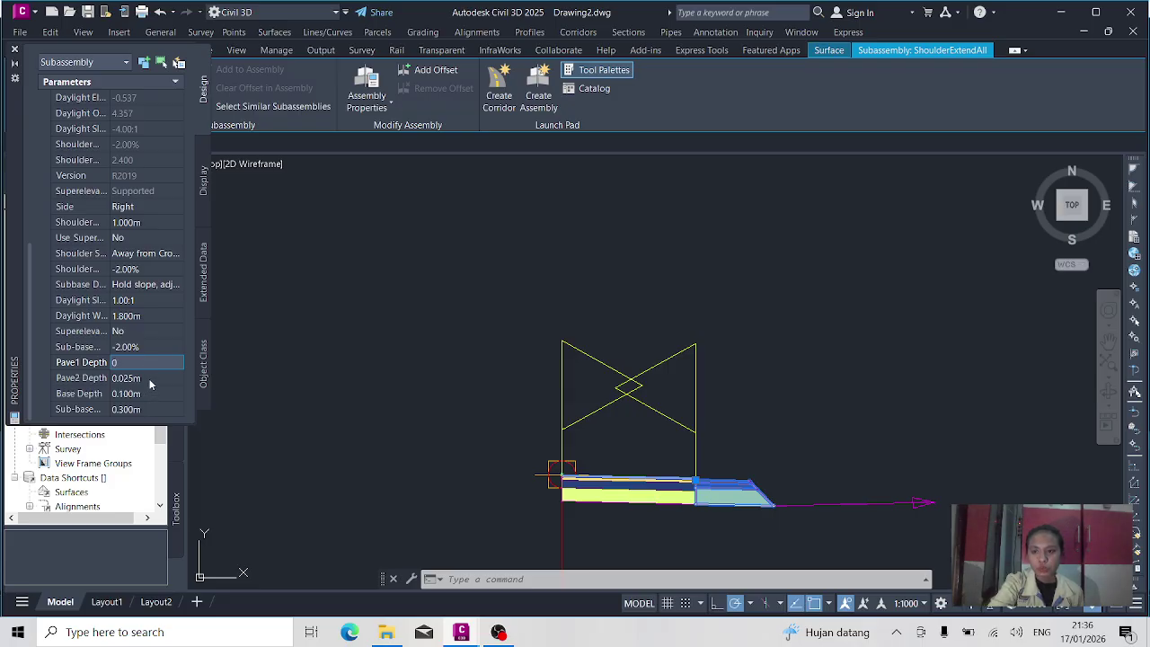
{"action": "left_click", "coordinate": [153, 377]}
{"action": "type", "text": "0"}
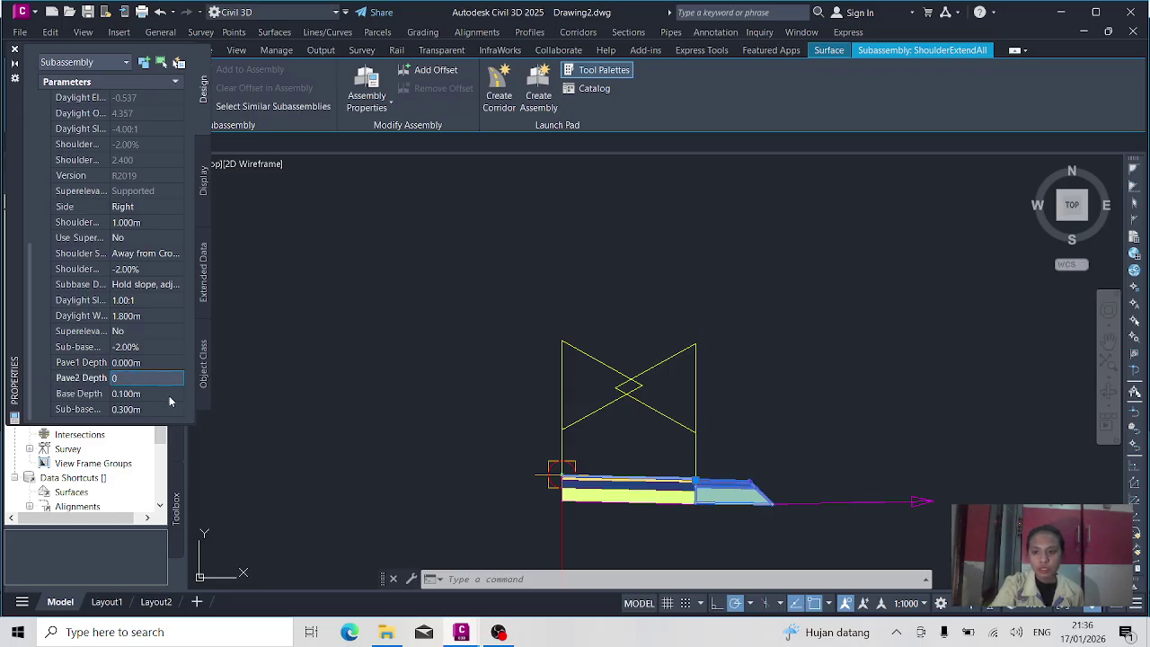
{"action": "key", "text": "Return"}
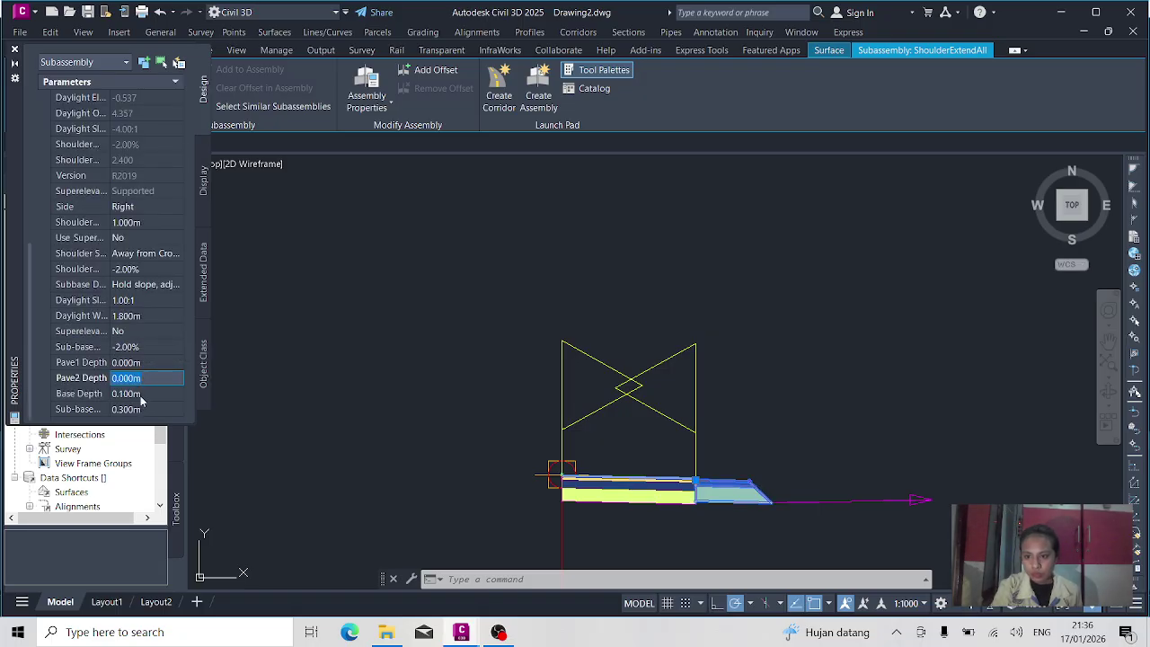
Set the shoulder's base depth to 0.15 m and clear the selection
{"action": "left_click", "coordinate": [144, 394]}
{"action": "key", "text": "BackSpace"}
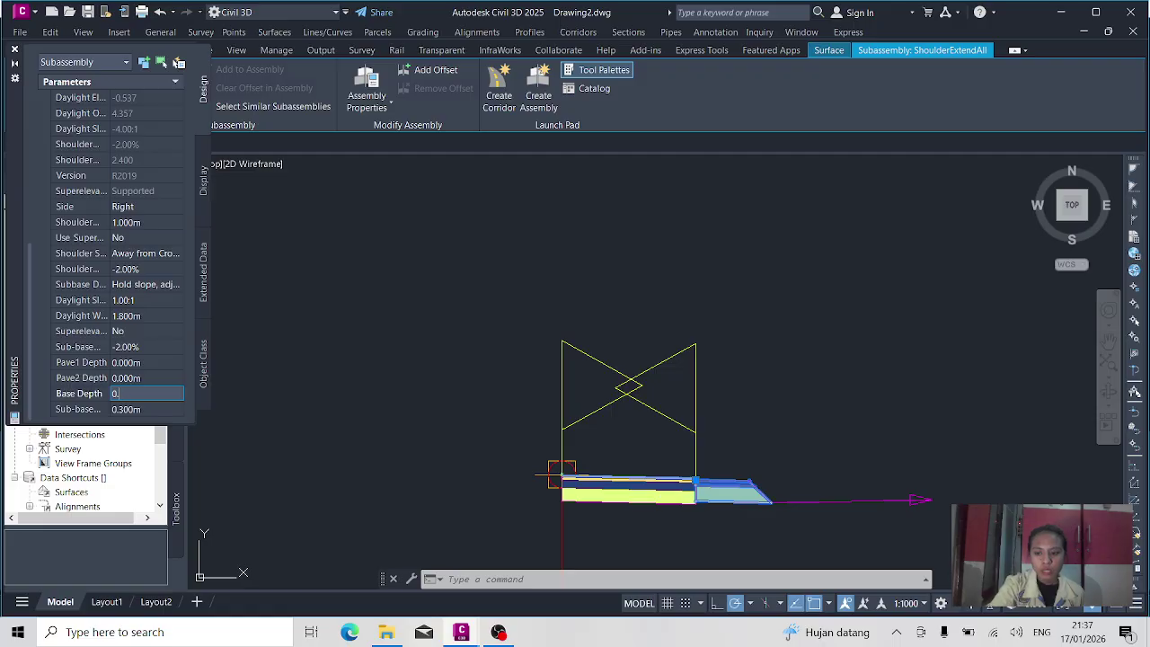
{"action": "type", "text": "0.15"}
{"action": "left_click", "coordinate": [143, 408]}
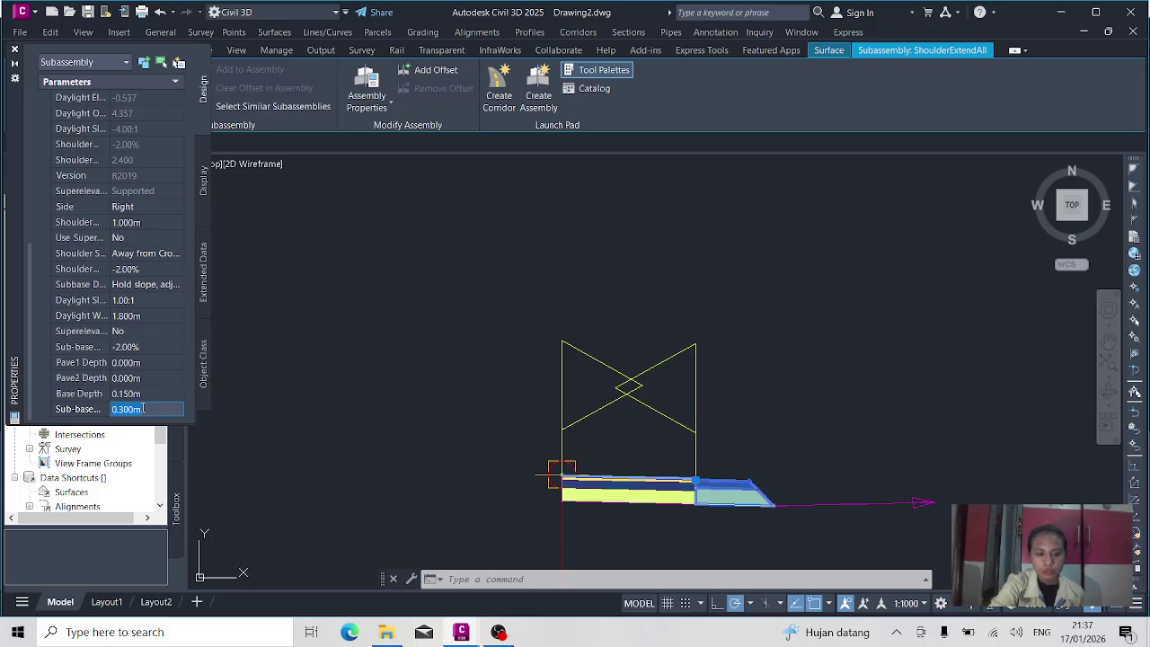
{"action": "scroll", "coordinate": [774, 494], "scroll_direction": "up", "scroll_amount": 4}
{"action": "scroll", "coordinate": [737, 486], "scroll_direction": "down", "scroll_amount": 4}
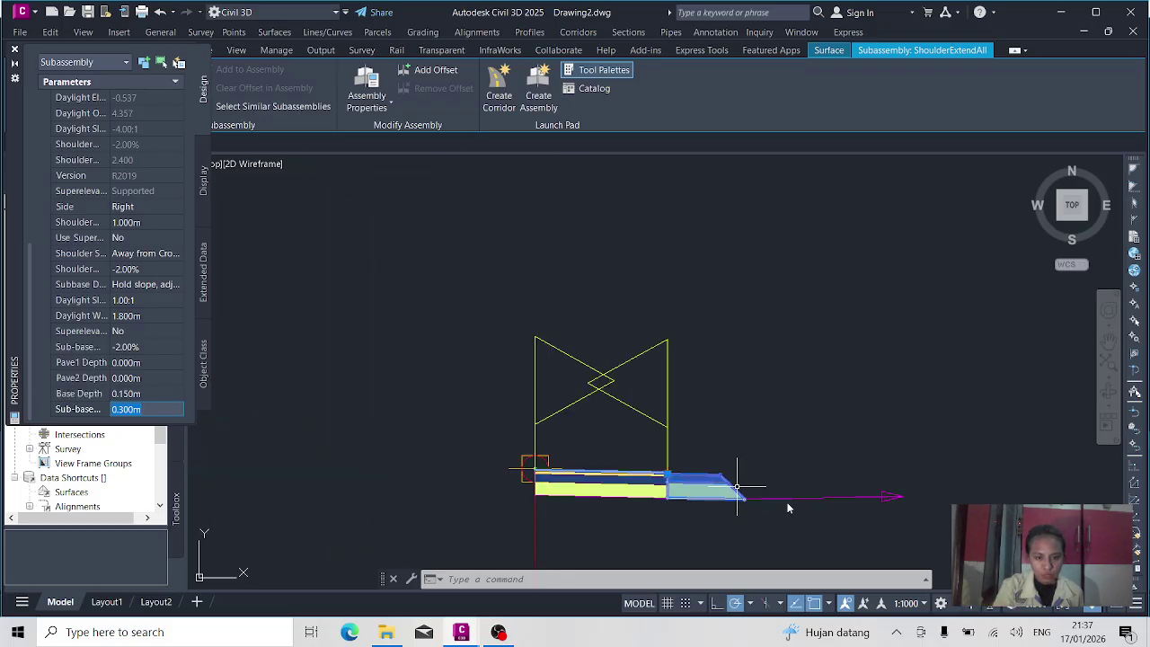
{"action": "key", "text": "Escape"}
{"action": "key", "text": "Escape"}
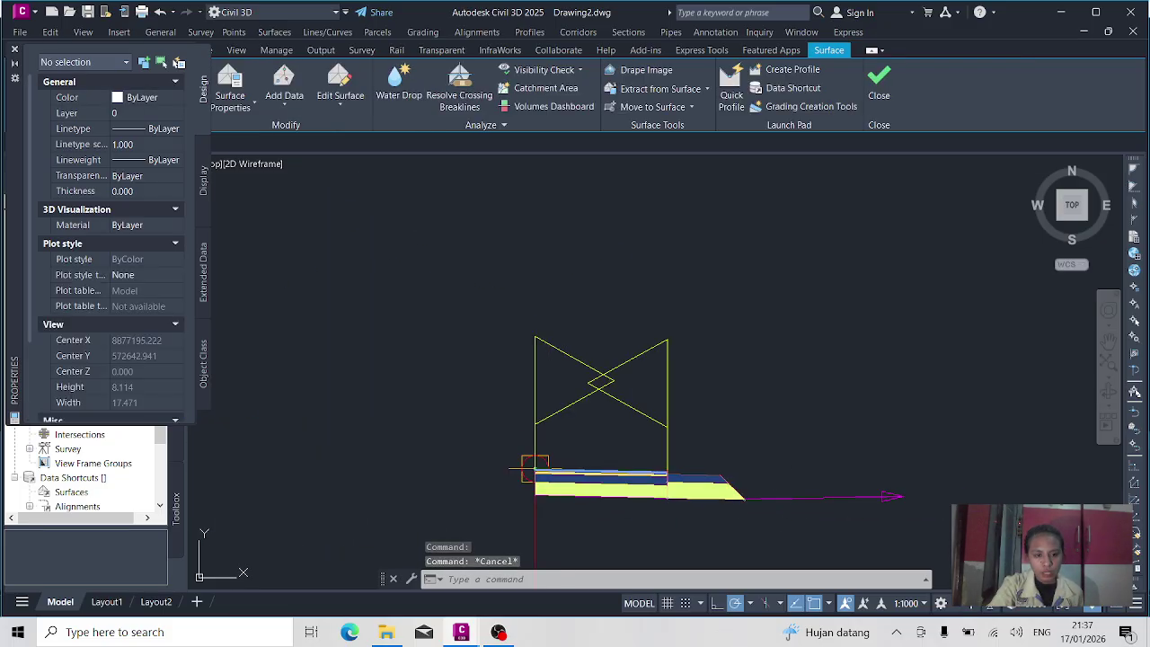
Set the slope of the LinkSlopeToSurface subassembly to -50%
{"action": "left_click", "coordinate": [804, 496]}
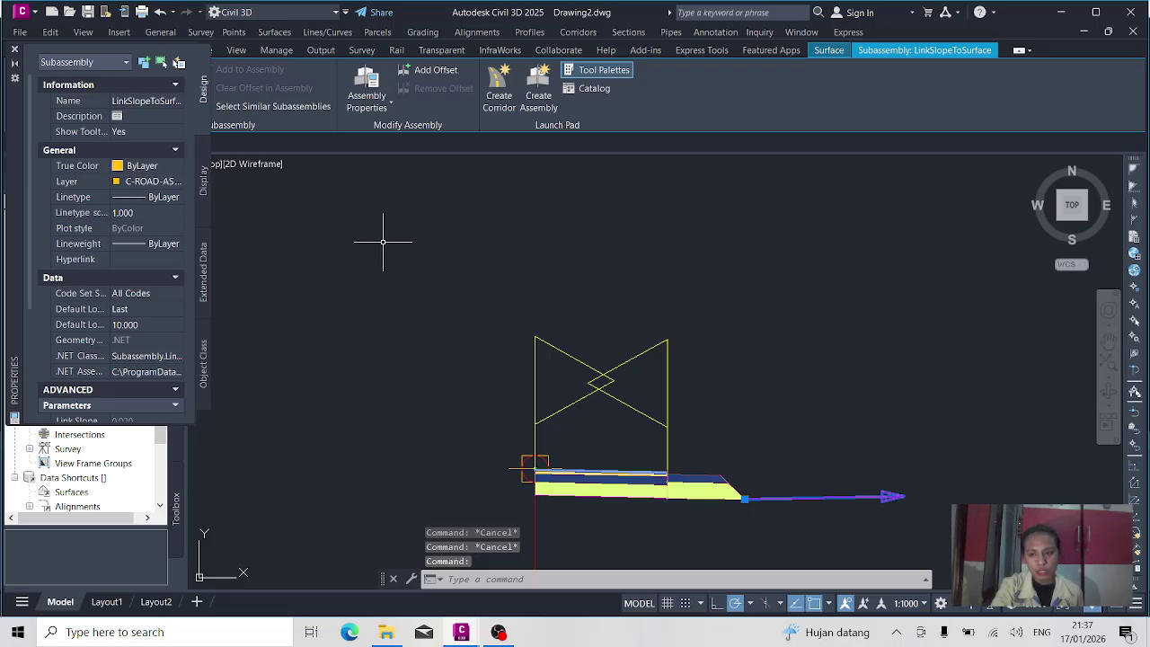
{"action": "scroll", "coordinate": [153, 333], "scroll_direction": "down", "scroll_amount": 4}
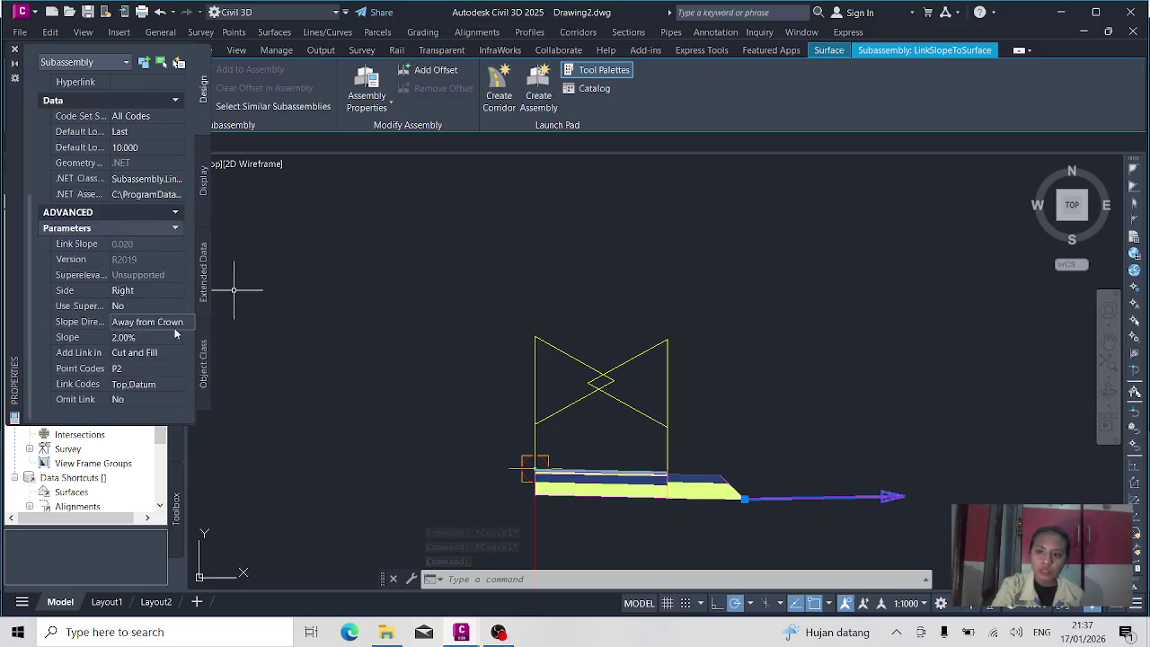
{"action": "left_click", "coordinate": [164, 339]}
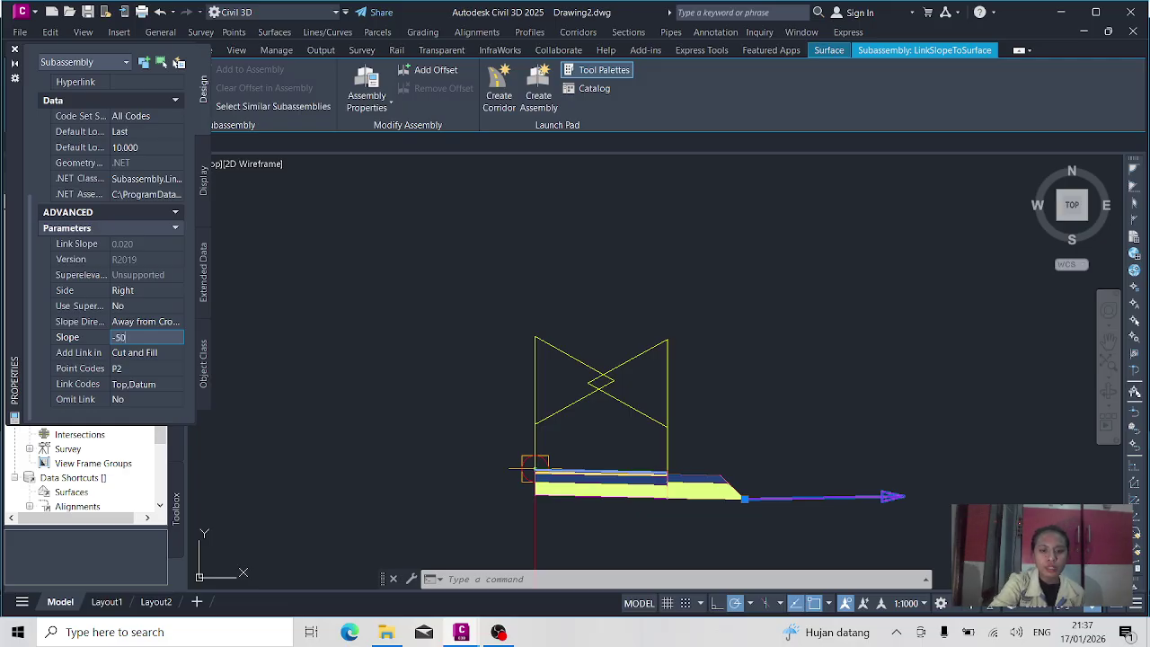
{"action": "key", "text": "Return"}
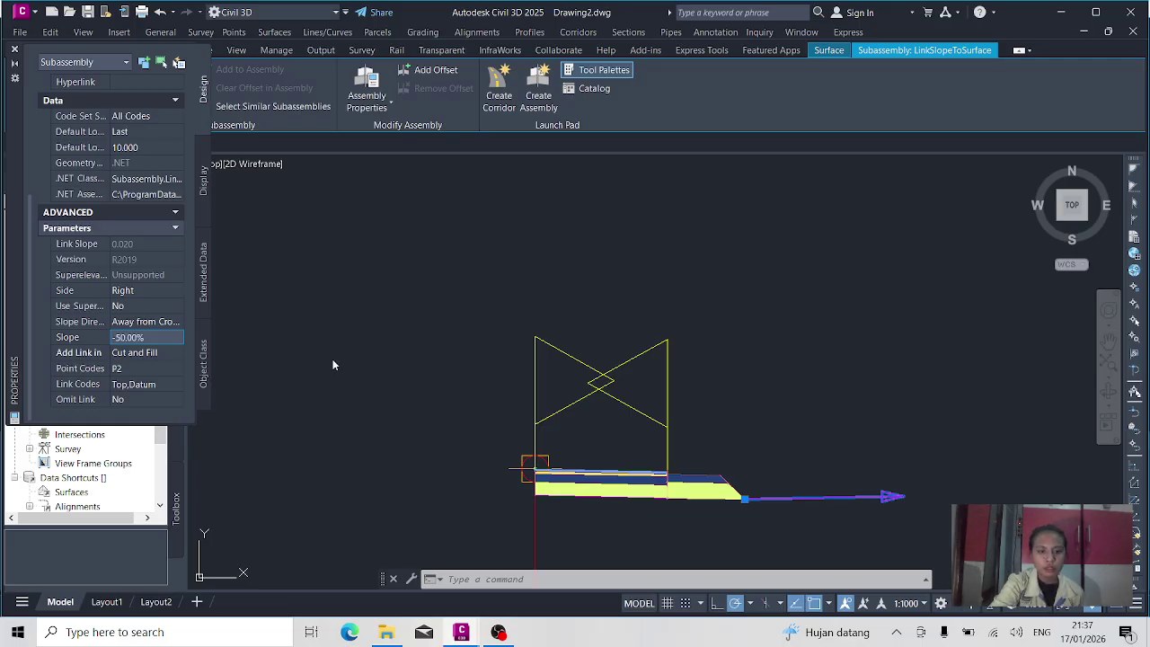
Mirror the lane, shoulder and slope-to-surface subassemblies to the opposite side using the assembly's baseline marker point
{"action": "scroll", "coordinate": [594, 441], "scroll_direction": "down", "scroll_amount": 4}
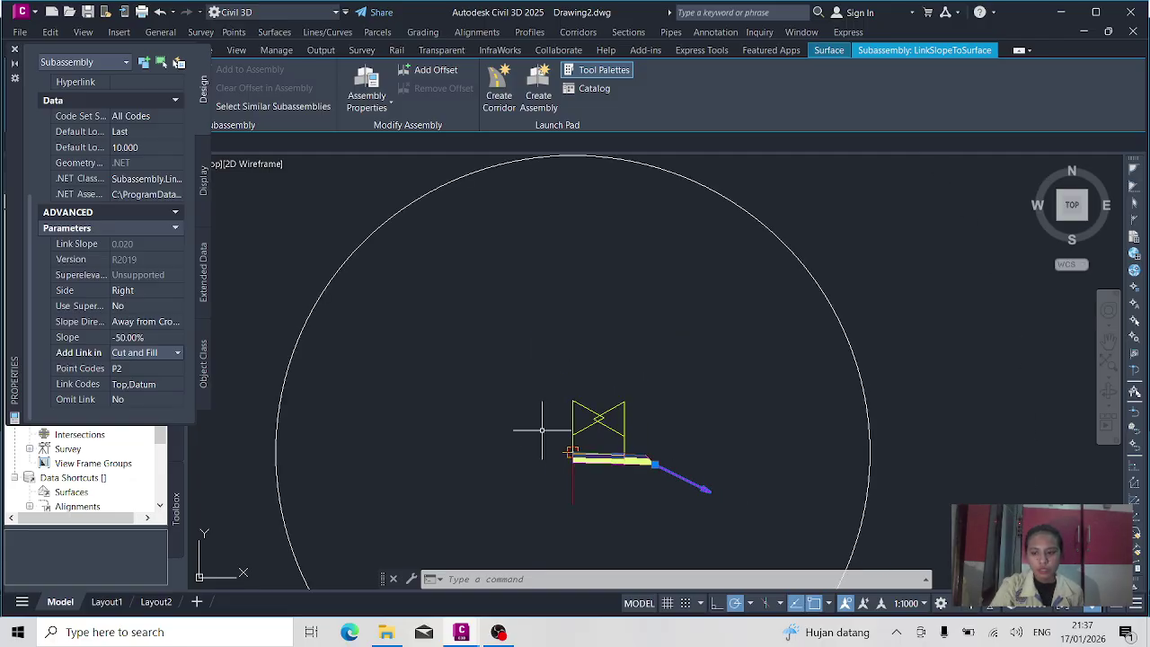
{"action": "scroll", "coordinate": [647, 460], "scroll_direction": "up", "scroll_amount": 4}
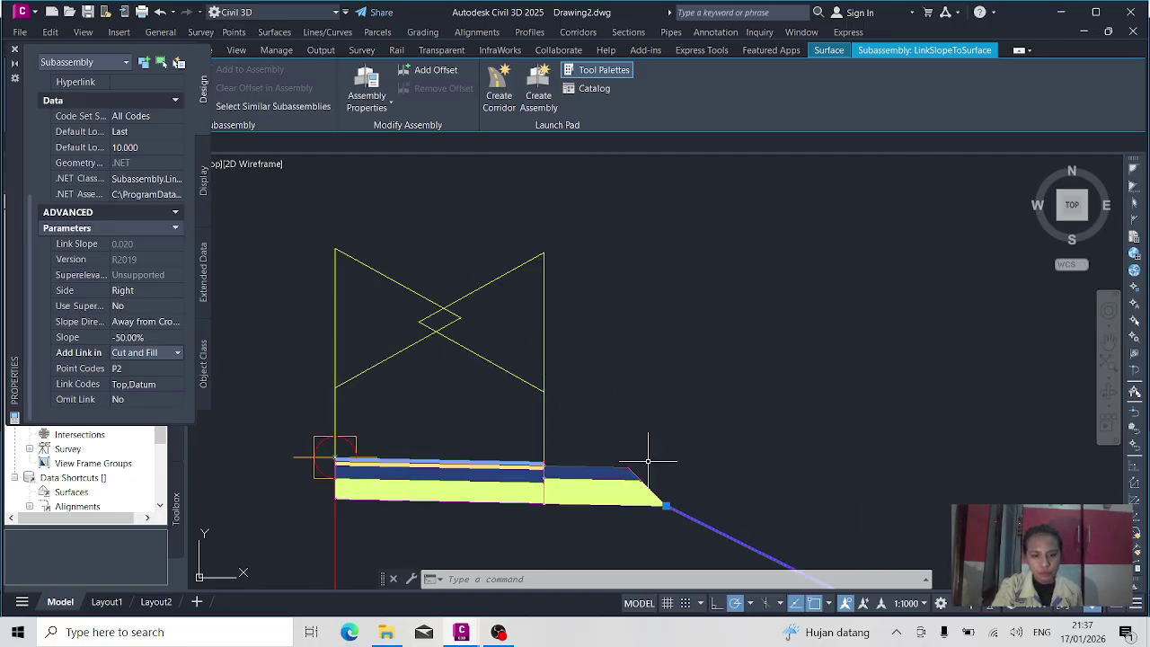
{"action": "left_click", "coordinate": [606, 485]}
{"action": "left_click", "coordinate": [463, 476]}
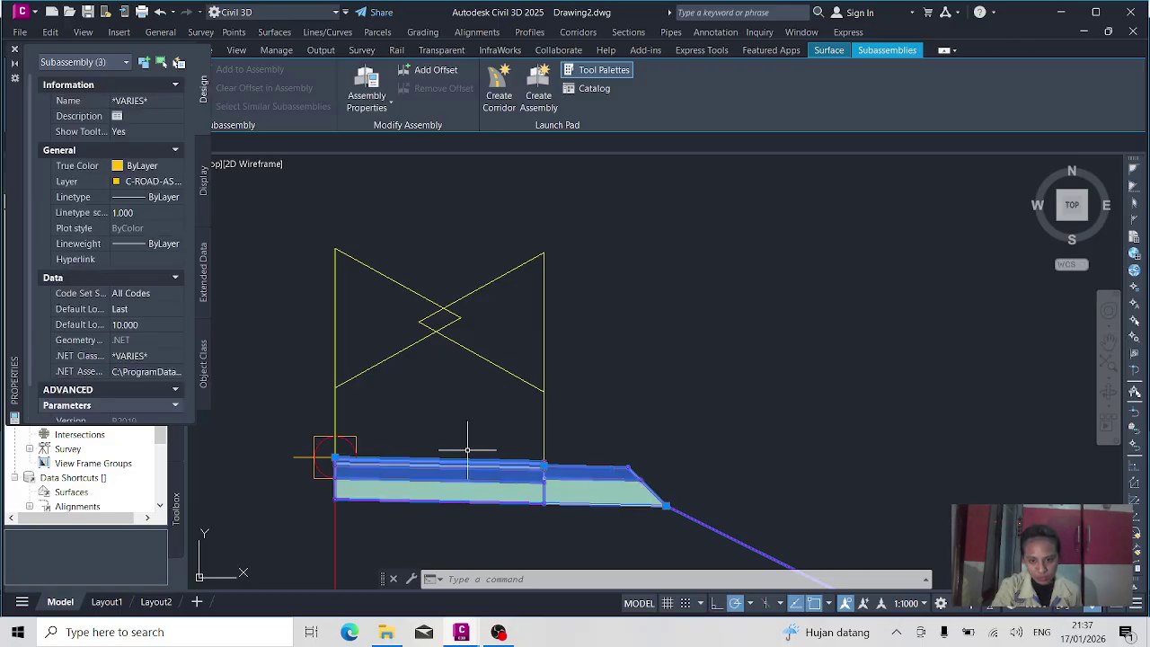
{"action": "right_click", "coordinate": [464, 478]}
{"action": "left_click", "coordinate": [495, 413]}
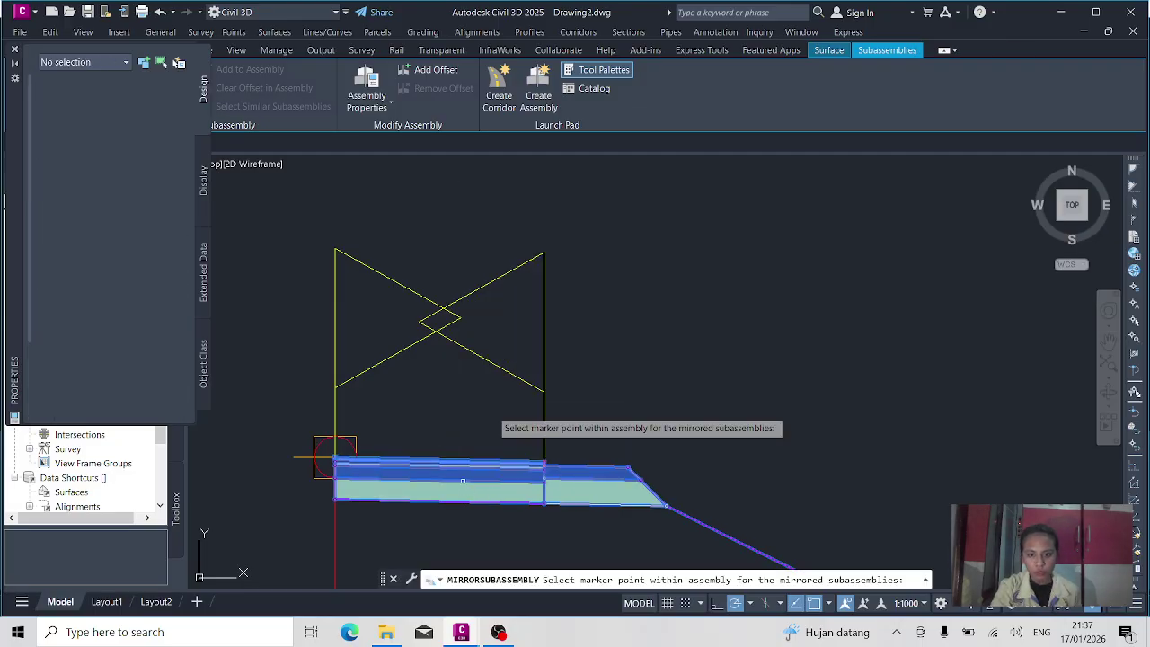
{"action": "scroll", "coordinate": [332, 458], "scroll_direction": "up", "scroll_amount": 4}
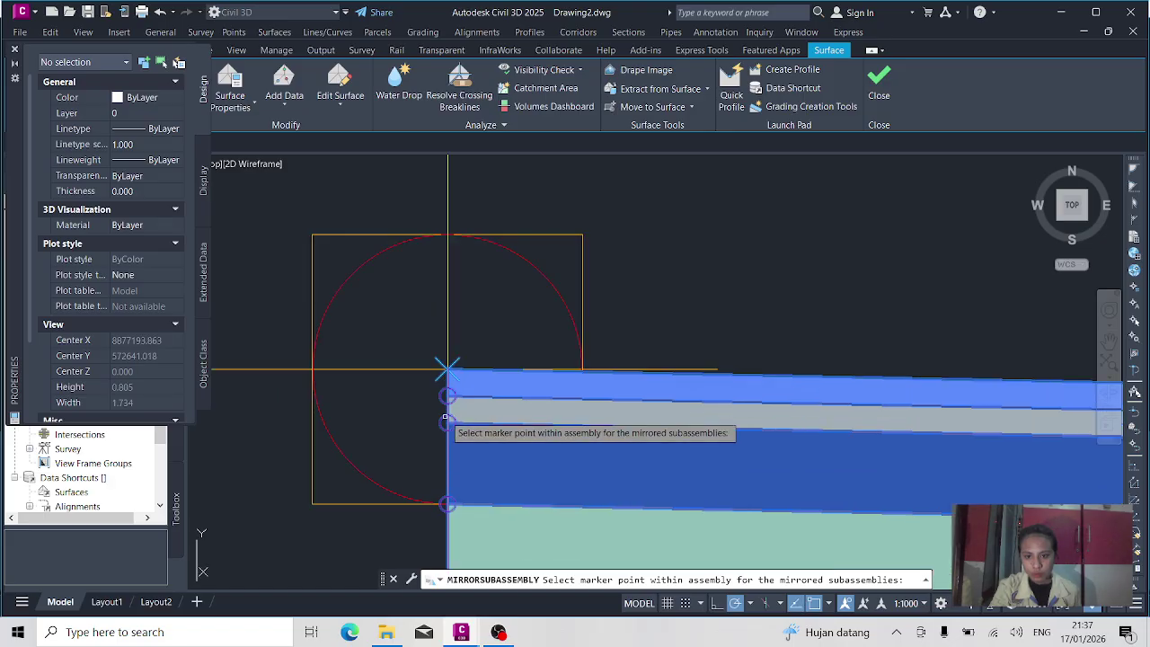
{"action": "left_click", "coordinate": [447, 370]}
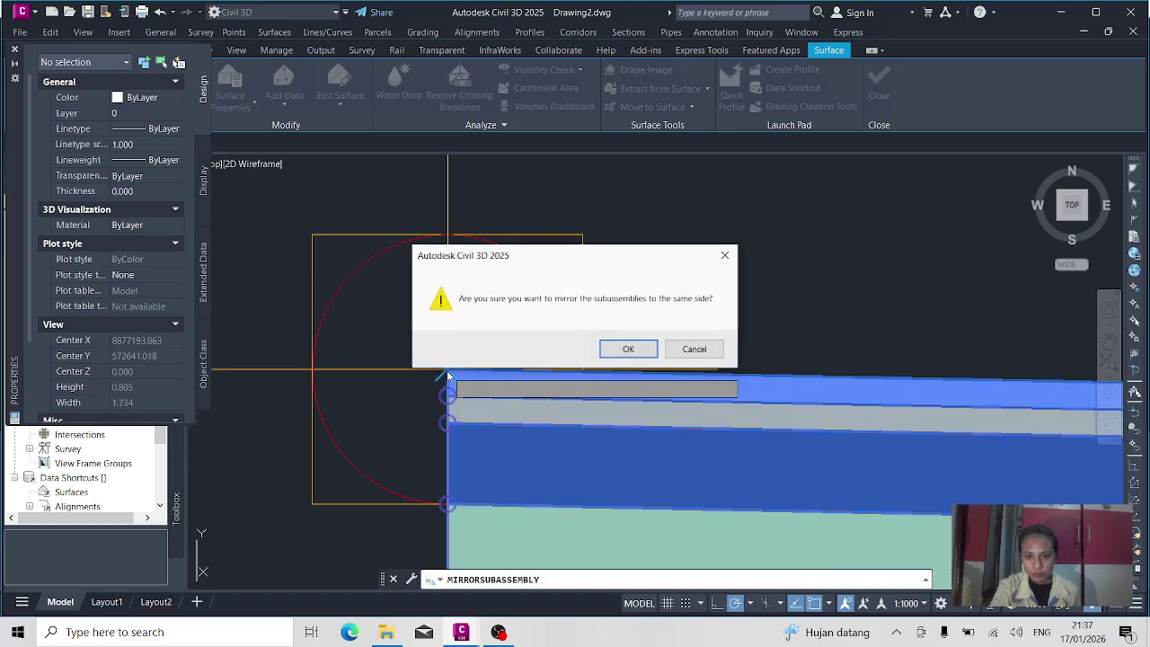
{"action": "left_click", "coordinate": [628, 348]}
{"action": "scroll", "coordinate": [449, 372], "scroll_direction": "down", "scroll_amount": 5}
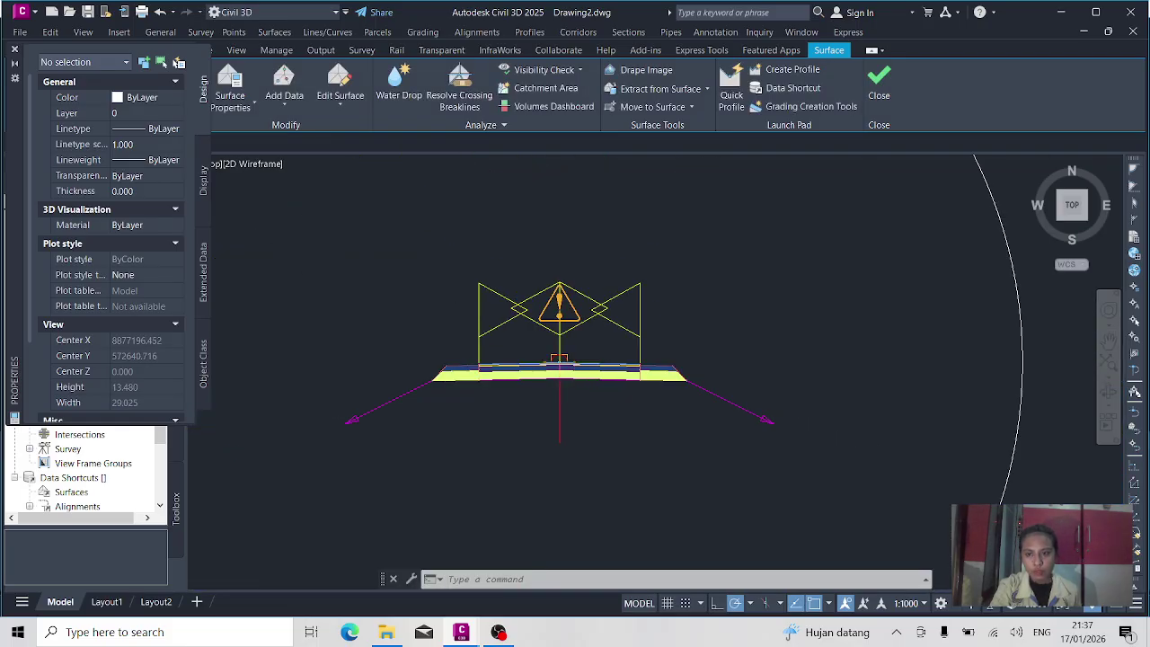
Close the object properties display
{"action": "scroll", "coordinate": [286, 244], "scroll_direction": "down", "scroll_amount": 4}
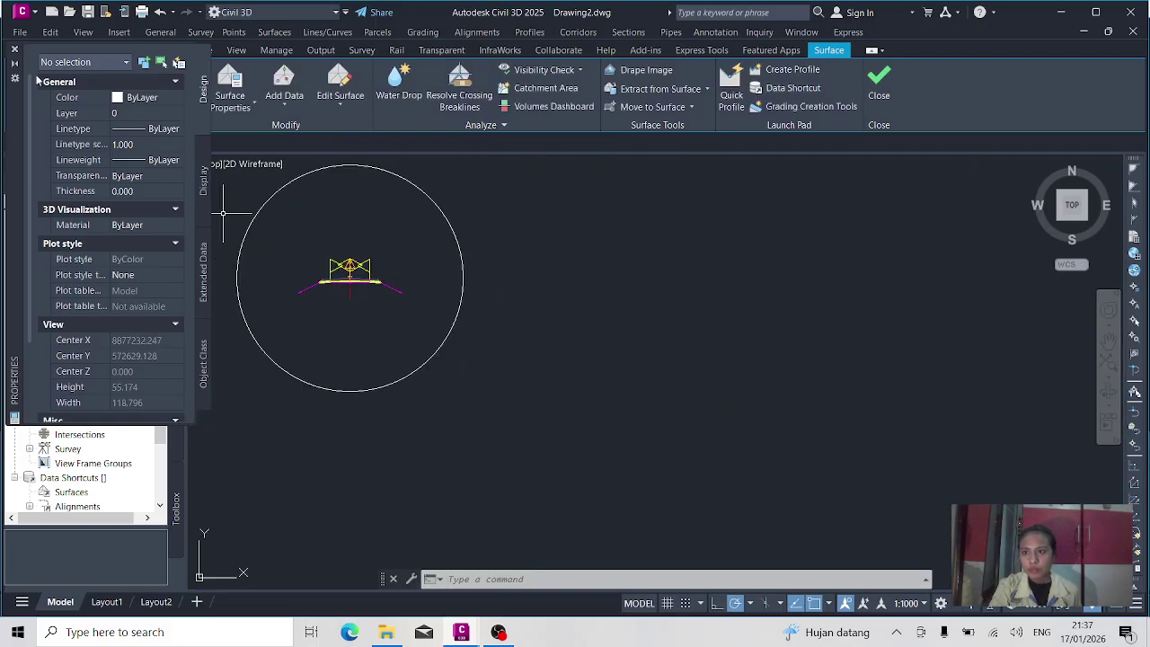
{"action": "left_click", "coordinate": [16, 50]}
{"action": "left_click", "coordinate": [25, 50]}
Start creating a new corridor
{"action": "scroll", "coordinate": [292, 227], "scroll_direction": "down", "scroll_amount": 4}
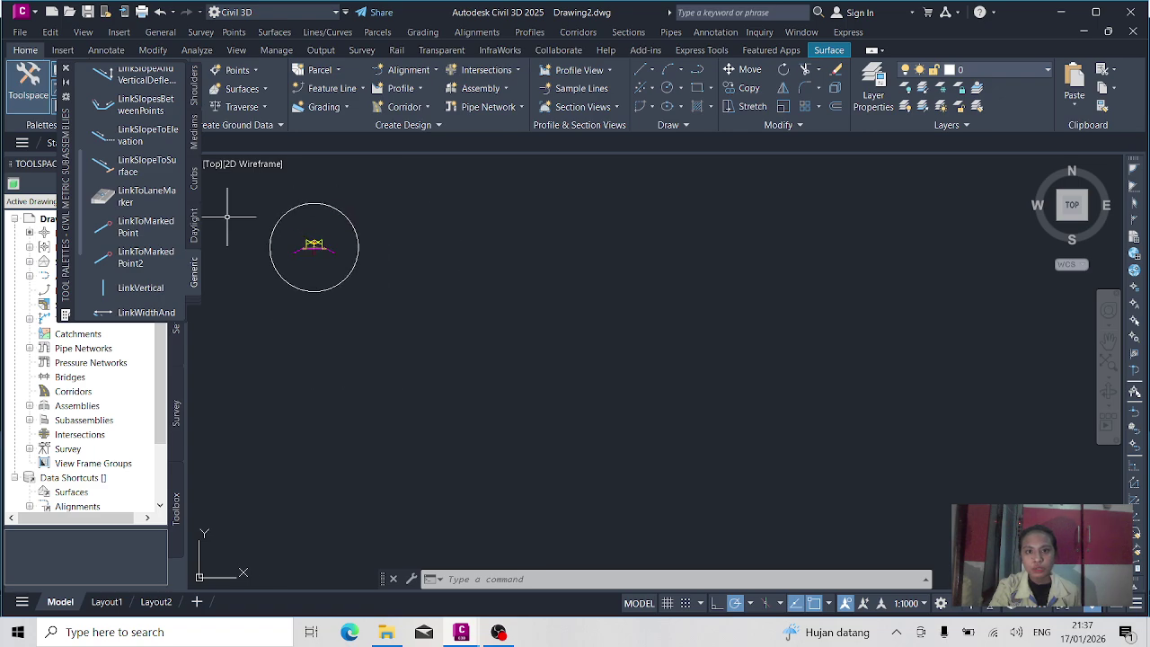
{"action": "scroll", "coordinate": [246, 215], "scroll_direction": "up", "scroll_amount": 6}
{"action": "scroll", "coordinate": [423, 172], "scroll_direction": "up", "scroll_amount": 2}
{"action": "scroll", "coordinate": [444, 165], "scroll_direction": "down", "scroll_amount": 6}
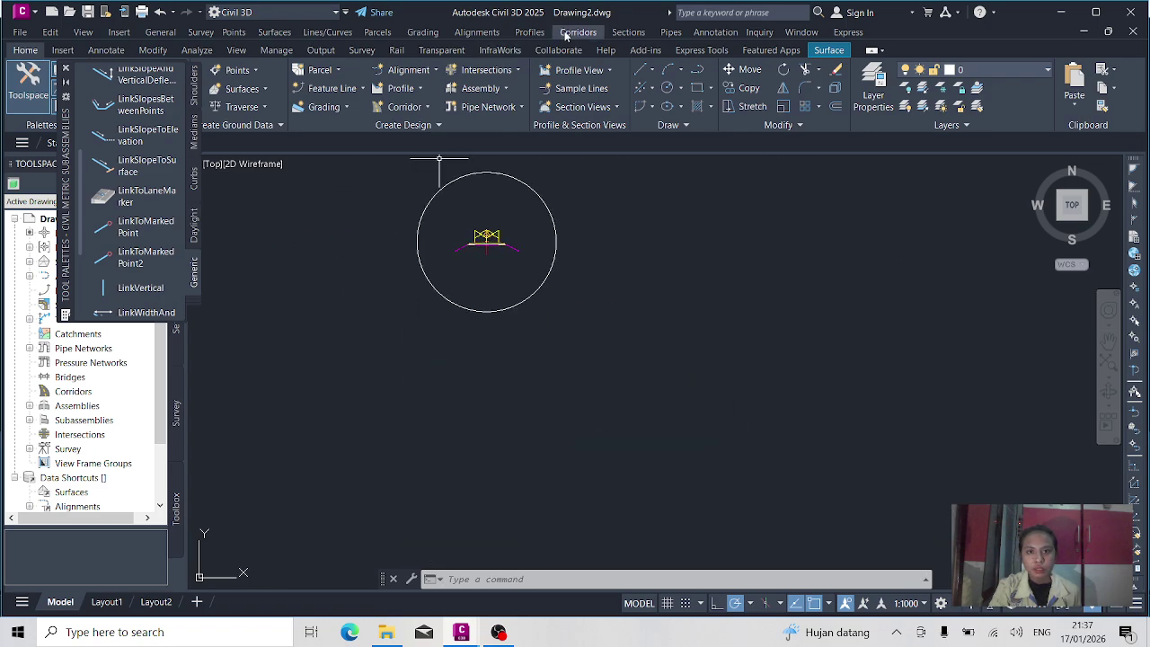
{"action": "left_click", "coordinate": [530, 32]}
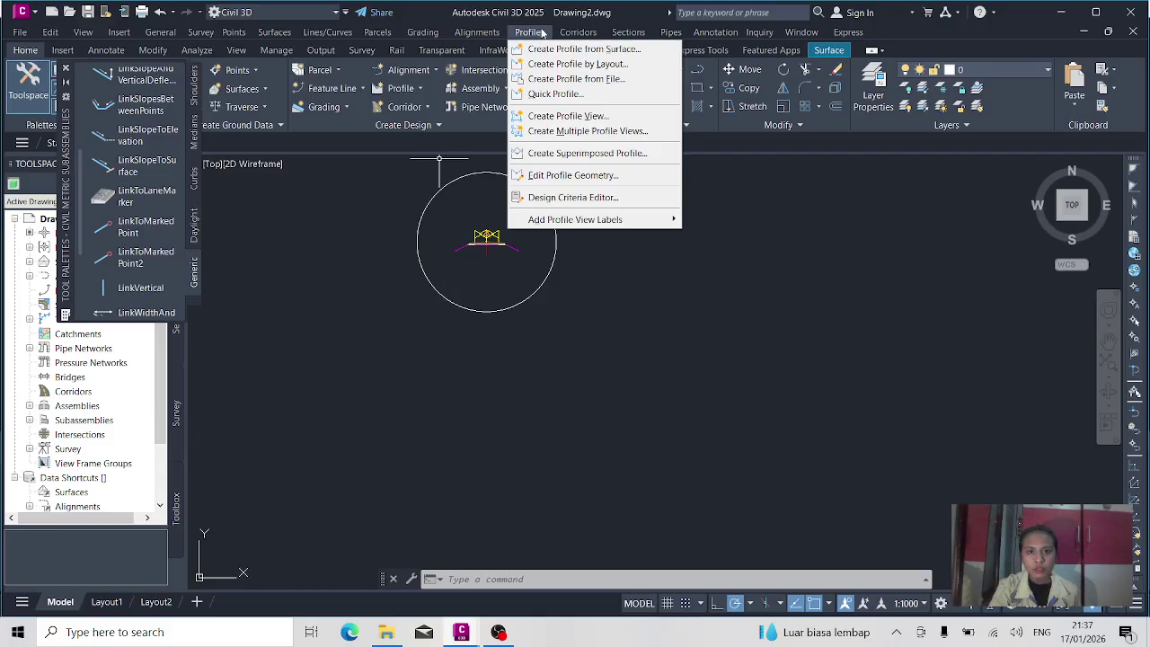
{"action": "left_click", "coordinate": [576, 34]}
{"action": "left_click", "coordinate": [576, 33]}
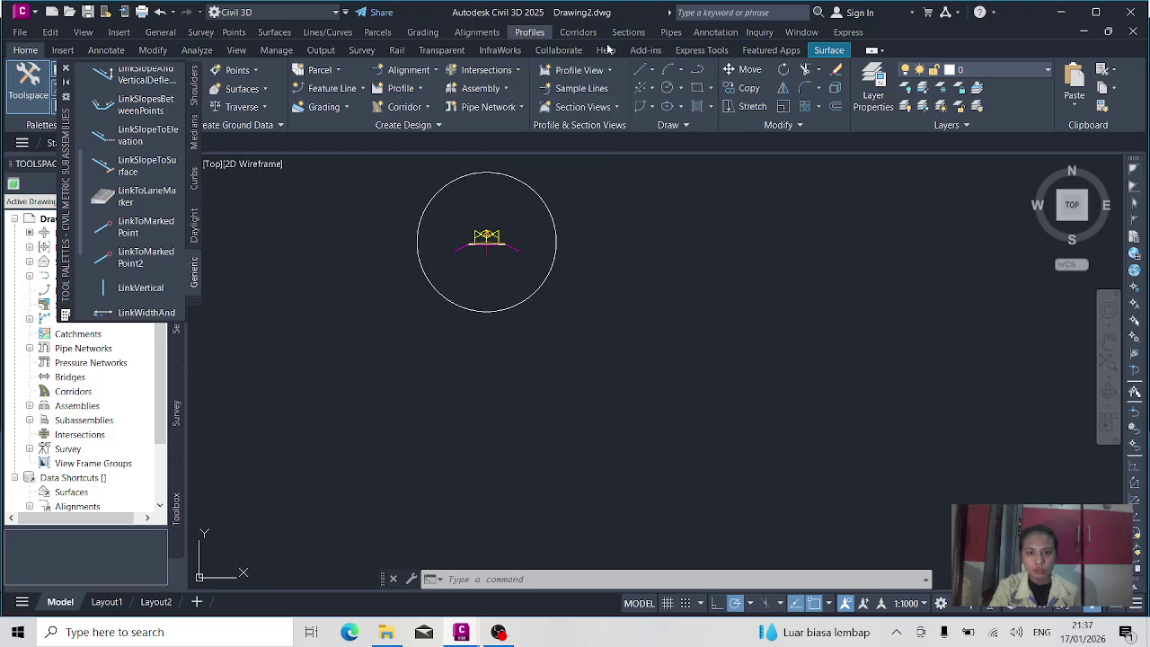
{"action": "left_click", "coordinate": [604, 137]}
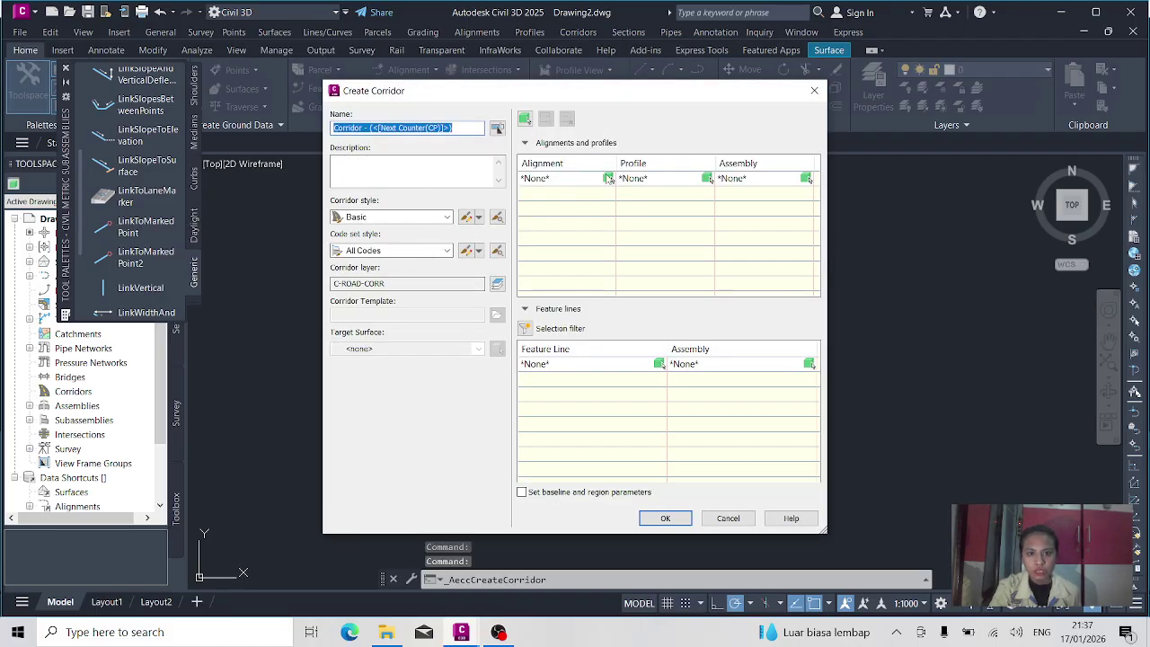
Base the corridor on Alignment - (1), the Surface1 surface profile and Assembly - (1)
{"action": "left_click", "coordinate": [597, 168]}
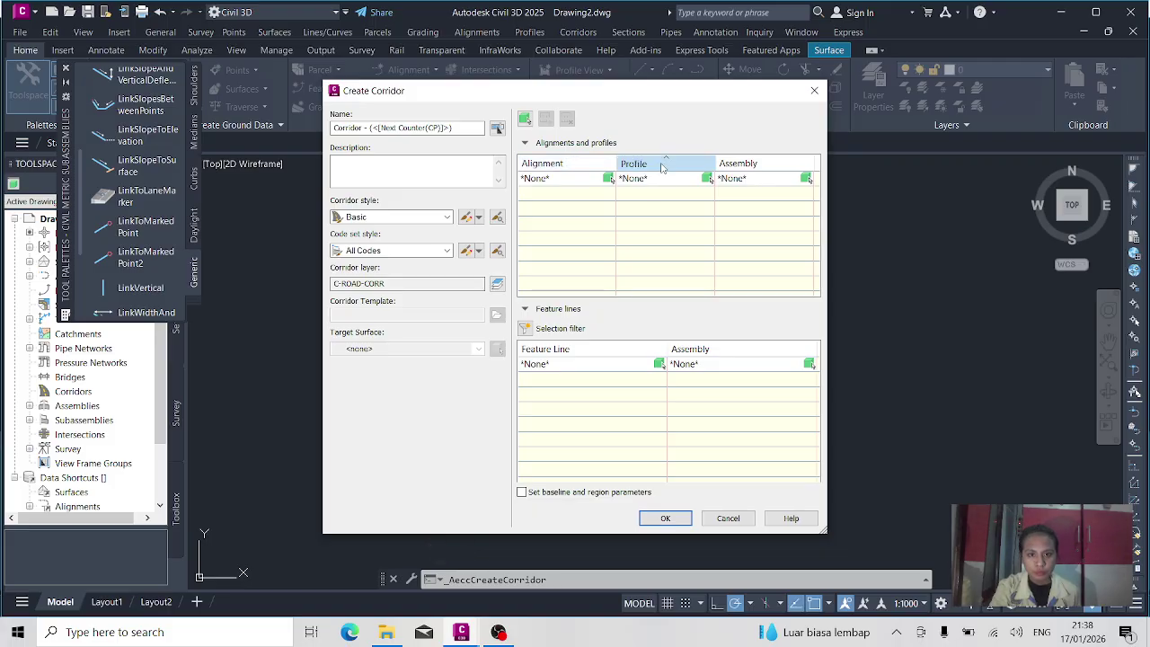
{"action": "left_click", "coordinate": [768, 176]}
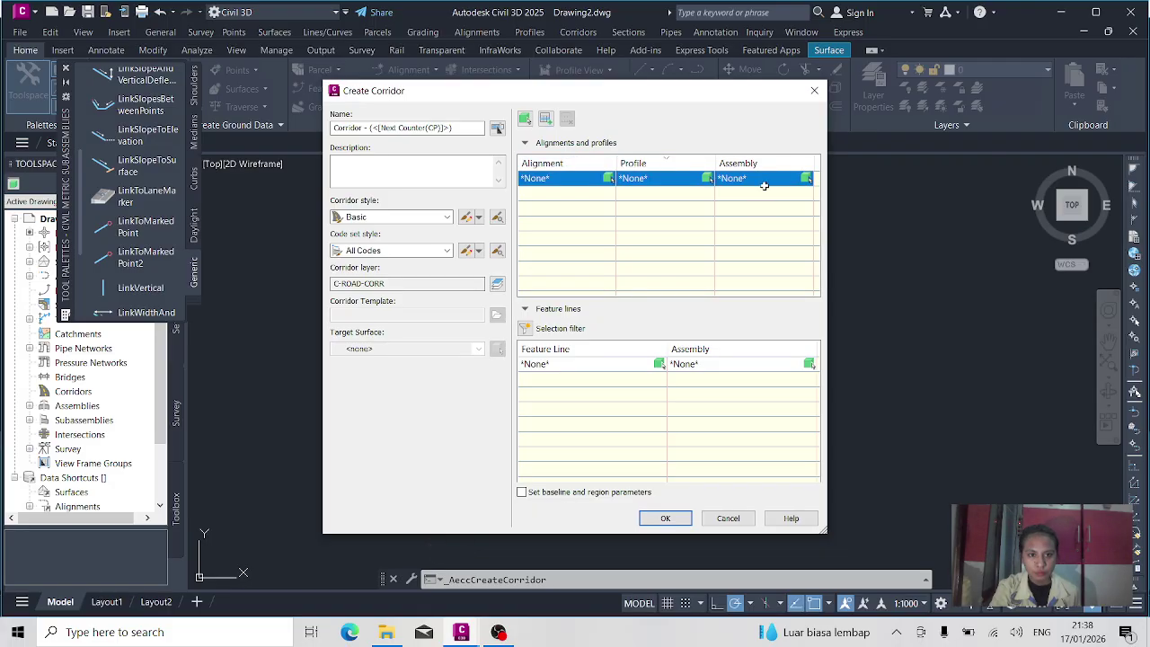
{"action": "left_click", "coordinate": [552, 177]}
{"action": "left_click", "coordinate": [575, 207]}
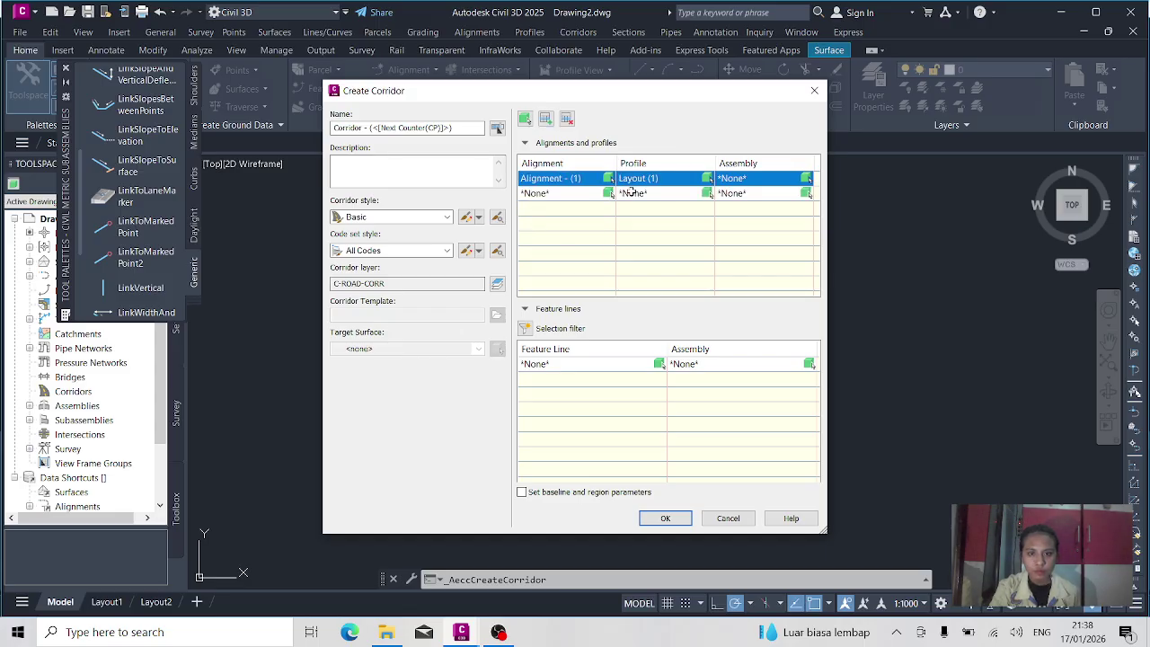
{"action": "left_click", "coordinate": [661, 178]}
{"action": "left_click", "coordinate": [669, 206]}
{"action": "left_click", "coordinate": [729, 179]}
{"action": "left_click", "coordinate": [742, 205]}
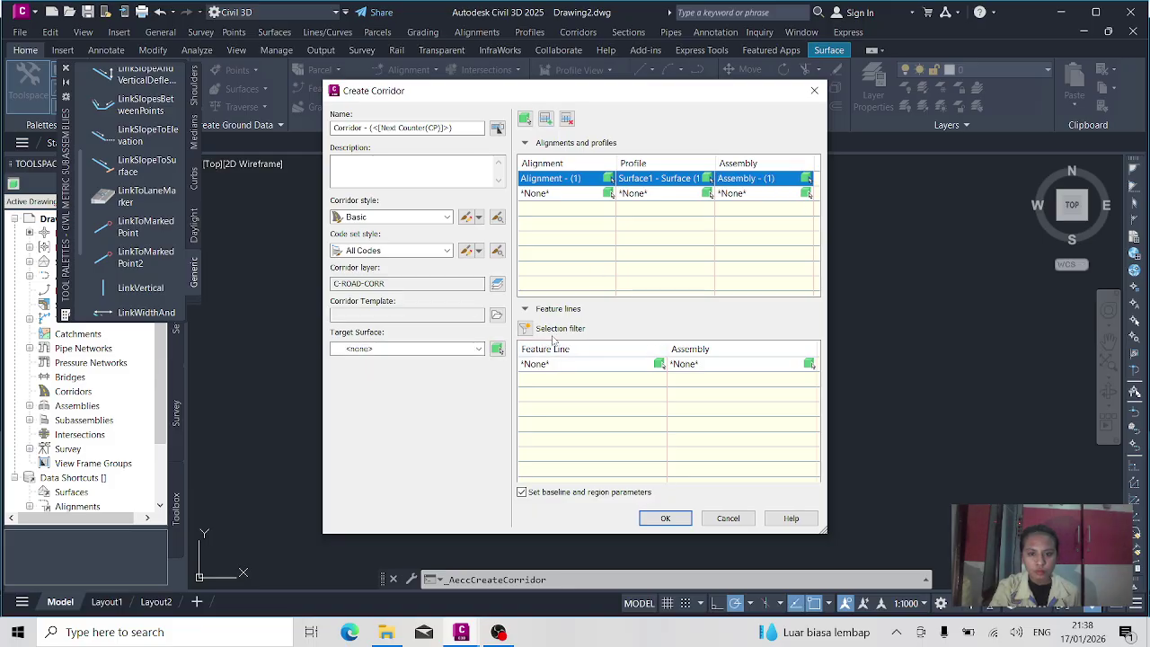
Assign Assembly - (1) to the corridor's first feature line entry and set Surface1 as the target surface
{"action": "left_click", "coordinate": [555, 363]}
{"action": "left_click", "coordinate": [559, 363]}
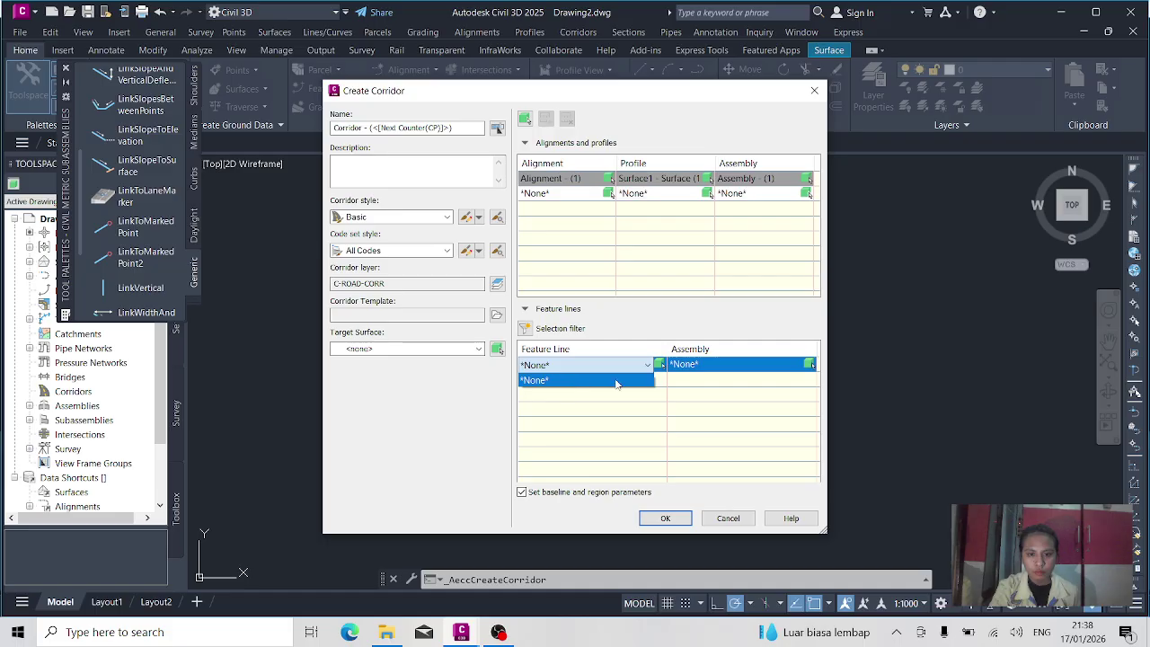
{"action": "left_click", "coordinate": [693, 365]}
{"action": "left_click", "coordinate": [692, 366]}
{"action": "left_click", "coordinate": [705, 393]}
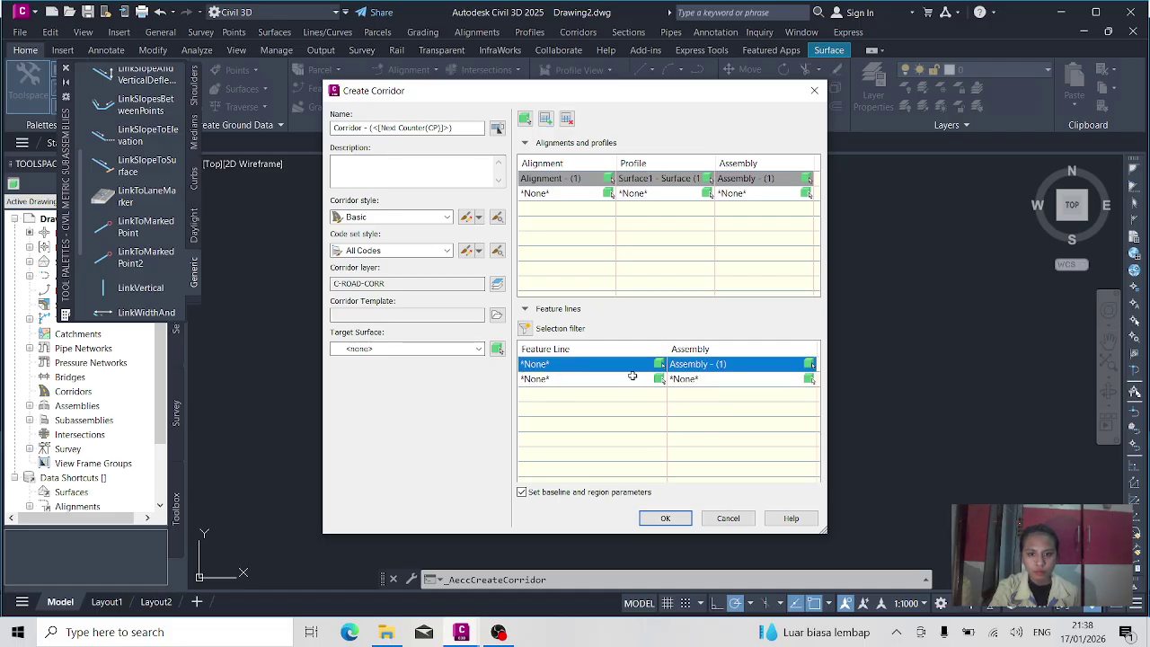
{"action": "left_click", "coordinate": [430, 353]}
{"action": "left_click", "coordinate": [372, 376]}
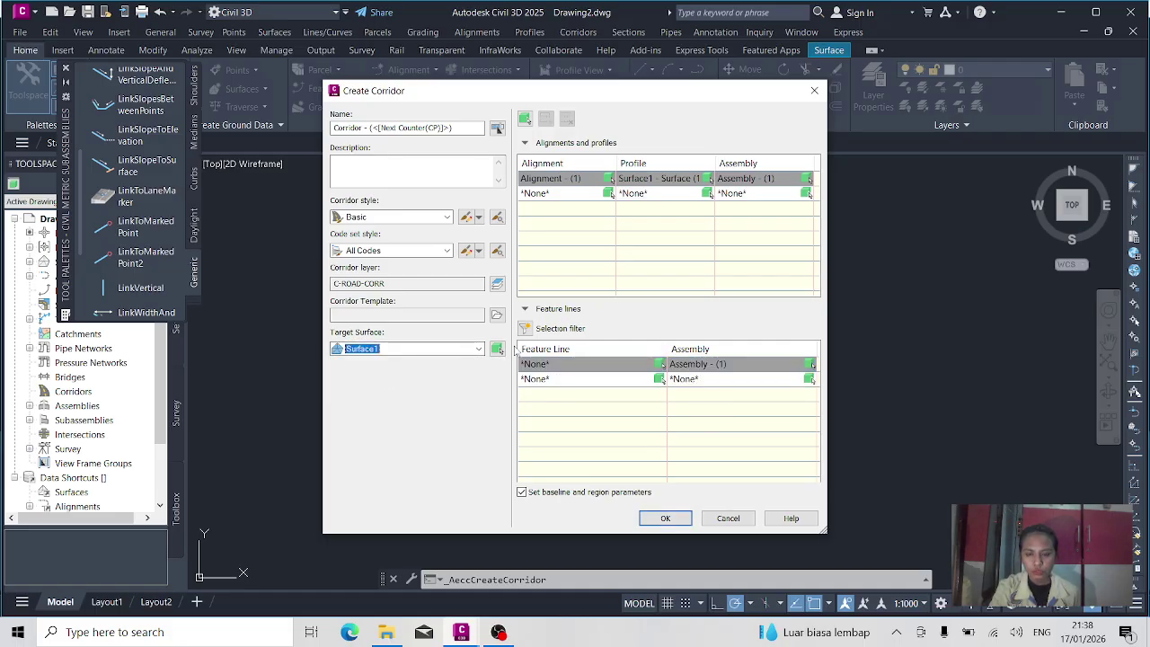
Create the corridor, accept its baseline and region parameters, and rebuild it
{"action": "left_click", "coordinate": [660, 519]}
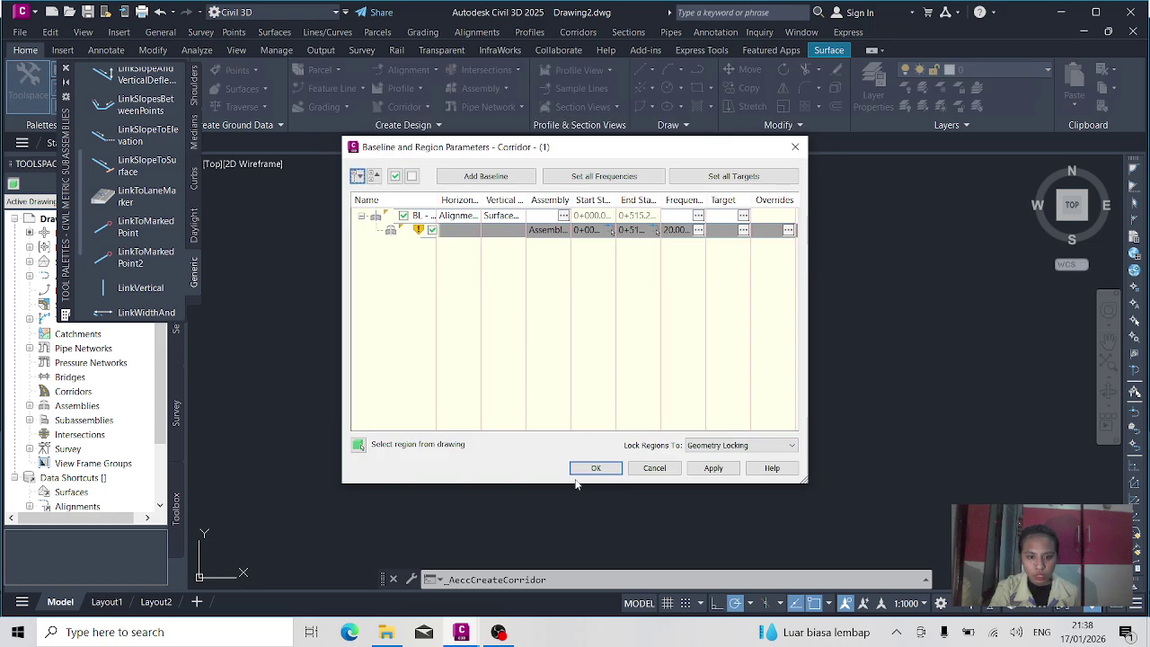
{"action": "left_click", "coordinate": [615, 468]}
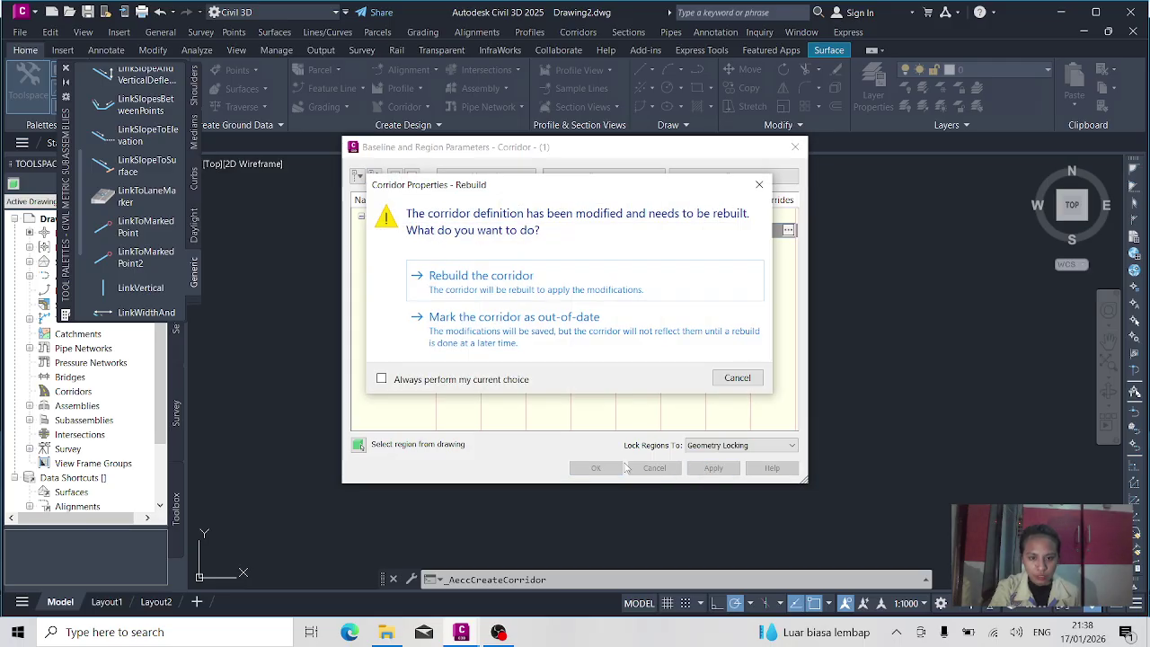
{"action": "left_click", "coordinate": [481, 278]}
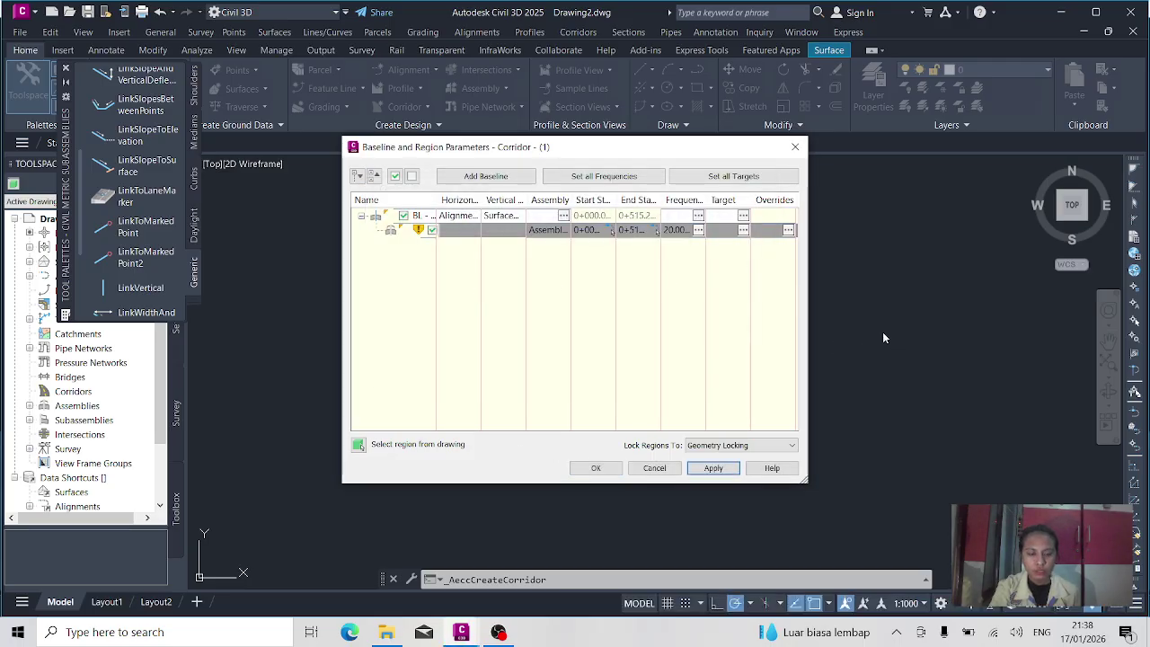
{"action": "left_click", "coordinate": [596, 469]}
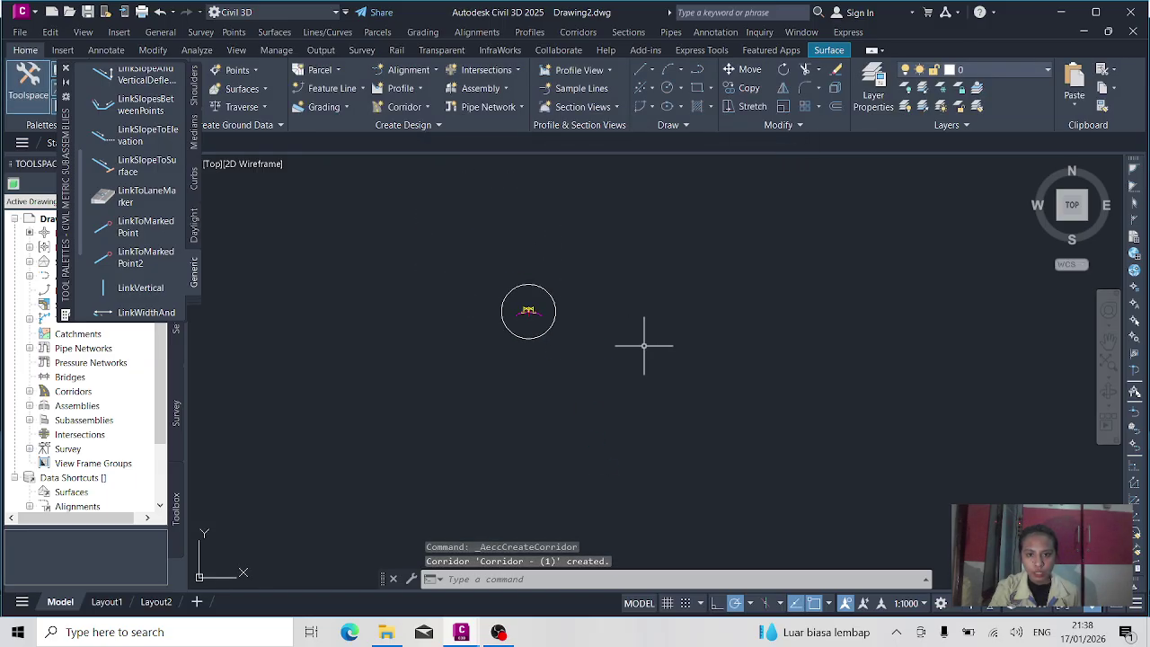
Examine the corridor's layout along the alignment and its cross-section links over the surface contours
{"action": "scroll", "coordinate": [521, 314], "scroll_direction": "down", "scroll_amount": 4}
{"action": "scroll", "coordinate": [315, 251], "scroll_direction": "up", "scroll_amount": 5}
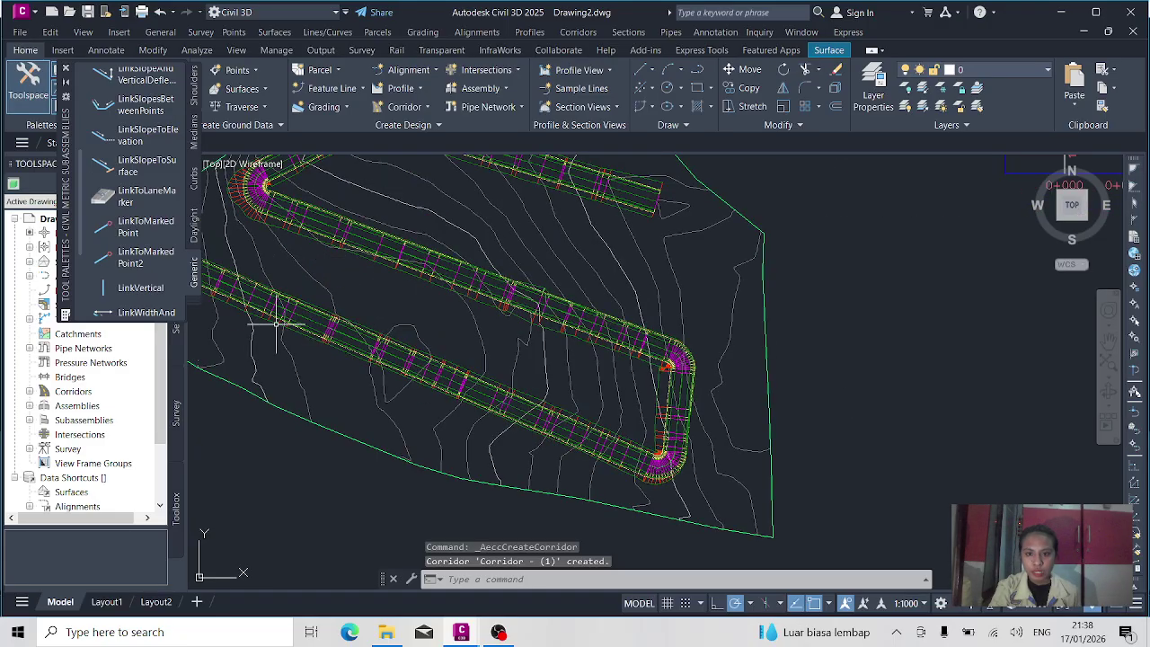
{"action": "scroll", "coordinate": [277, 325], "scroll_direction": "down", "scroll_amount": 4}
{"action": "scroll", "coordinate": [270, 316], "scroll_direction": "up", "scroll_amount": 6}
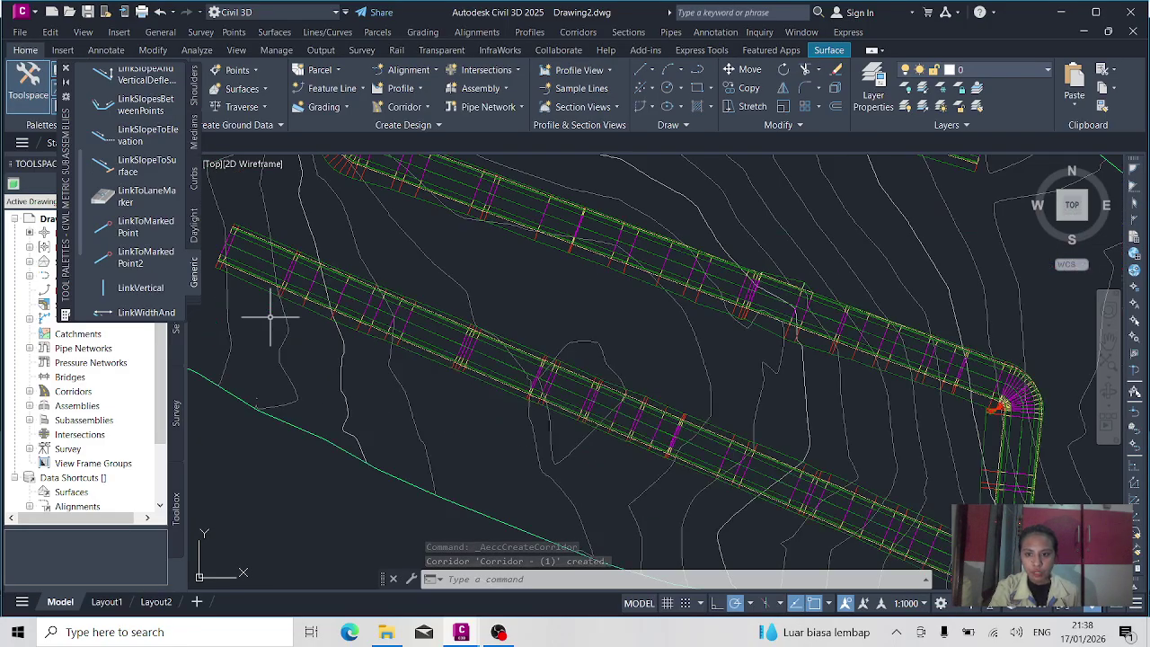
{"action": "scroll", "coordinate": [269, 316], "scroll_direction": "up", "scroll_amount": 5}
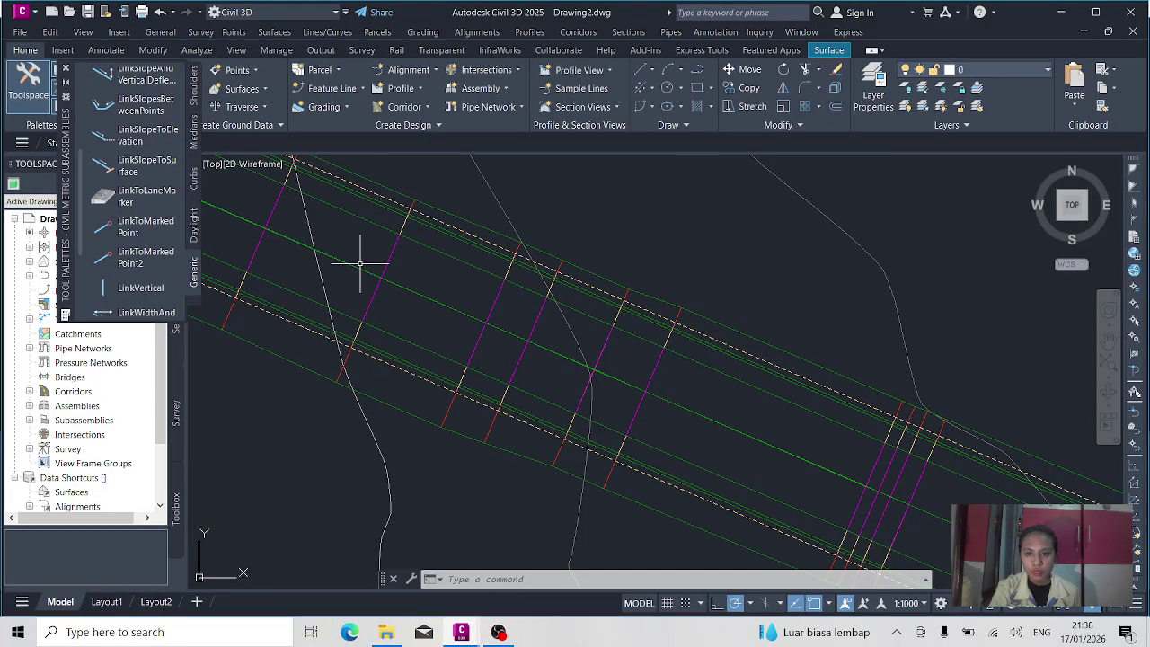
{"action": "scroll", "coordinate": [488, 287], "scroll_direction": "down", "scroll_amount": 5}
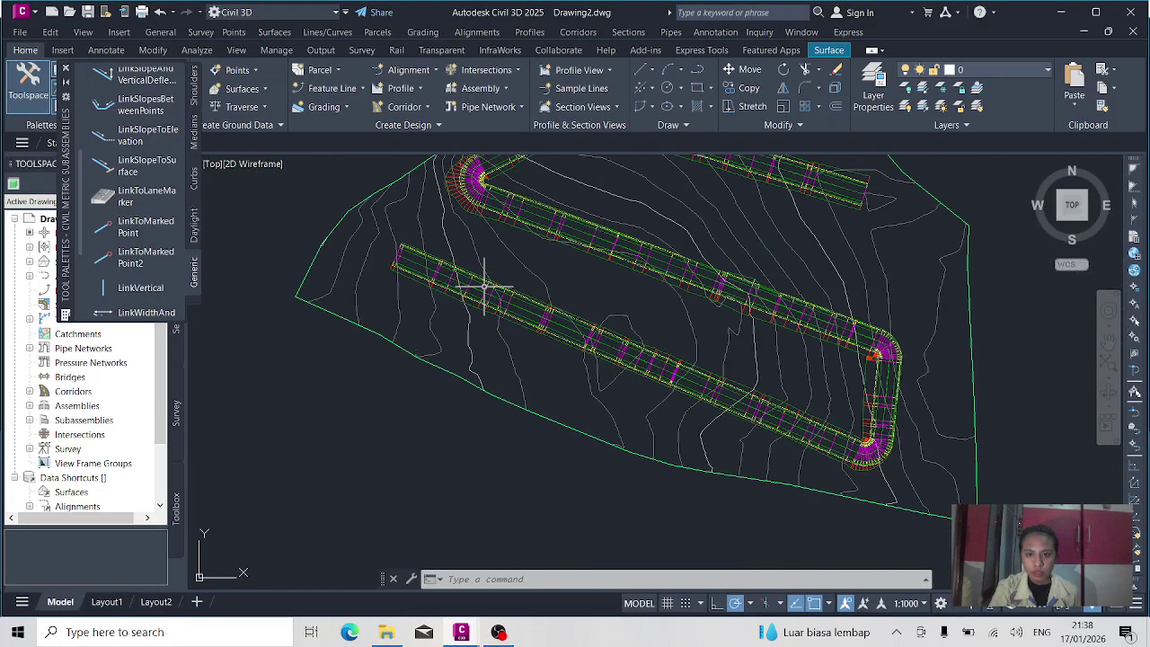
{"action": "scroll", "coordinate": [485, 289], "scroll_direction": "up", "scroll_amount": 5}
{"action": "scroll", "coordinate": [456, 304], "scroll_direction": "down", "scroll_amount": 3}
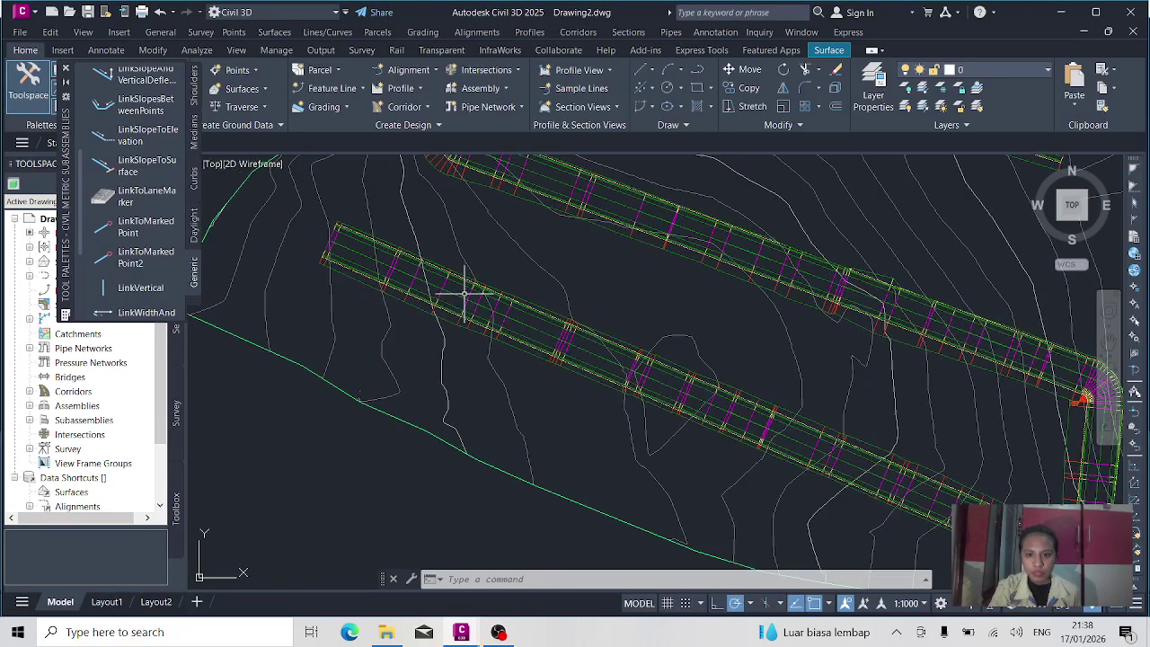
Create a corridor surface named ATAS for Corridor - (1) and add the Top links to it
{"action": "left_click", "coordinate": [464, 292]}
{"action": "right_click", "coordinate": [466, 287]}
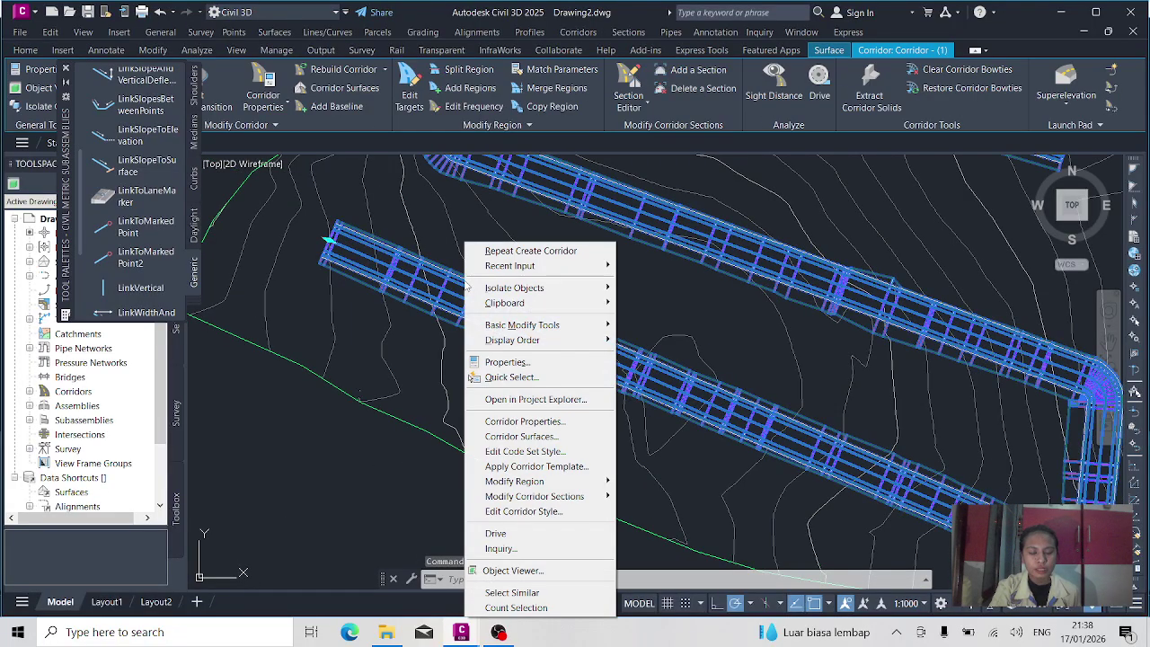
{"action": "left_click", "coordinate": [506, 436]}
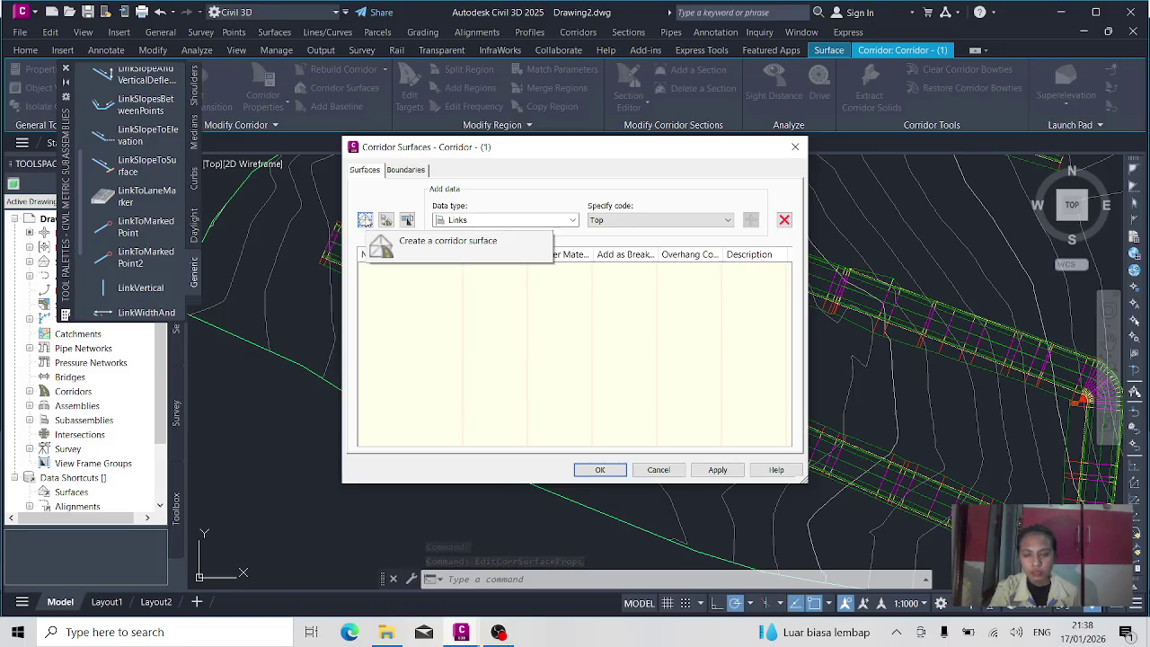
{"action": "left_click", "coordinate": [365, 221]}
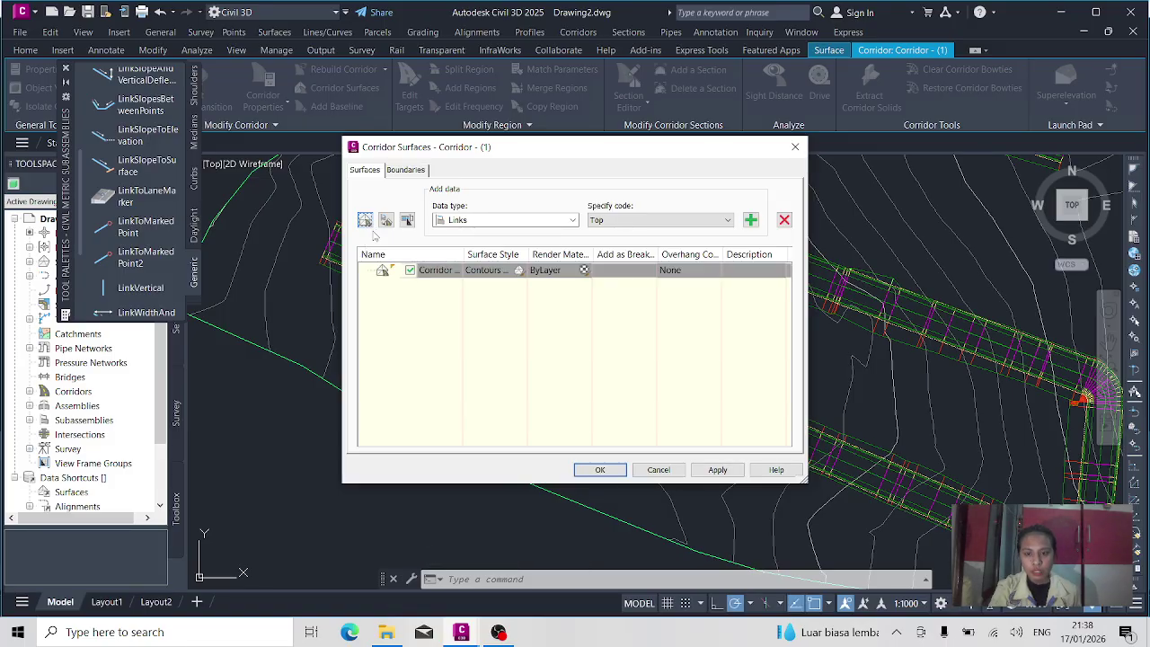
{"action": "left_click", "coordinate": [440, 271]}
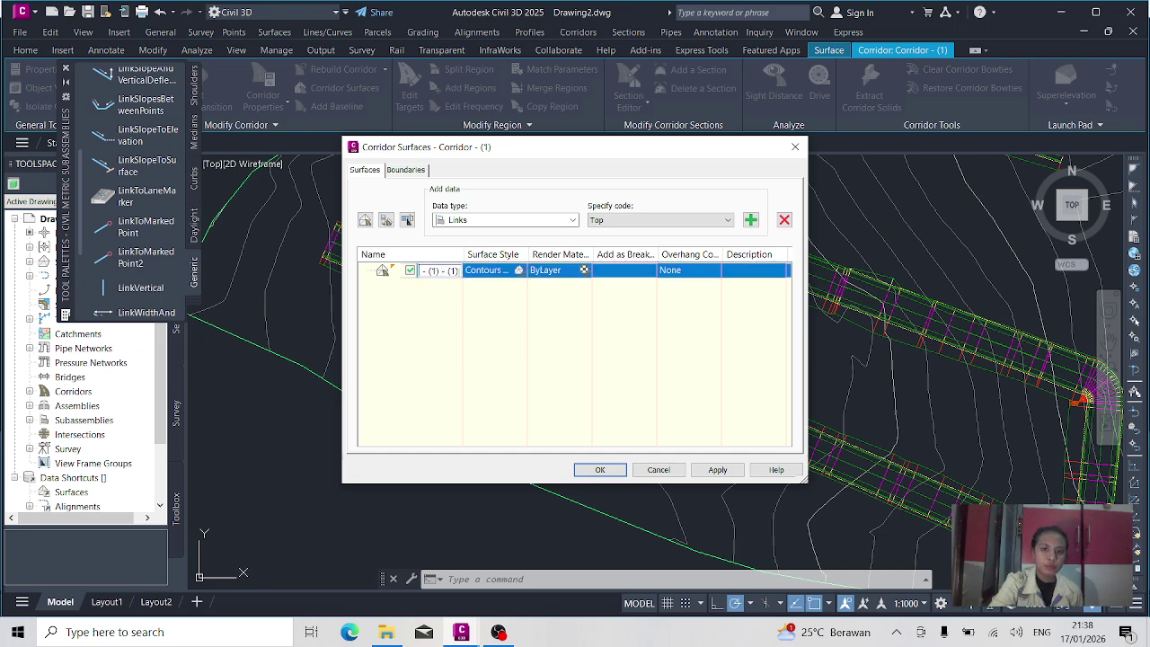
{"action": "type", "text": "\\\\\\\\\\\\\\\\\\\\"}
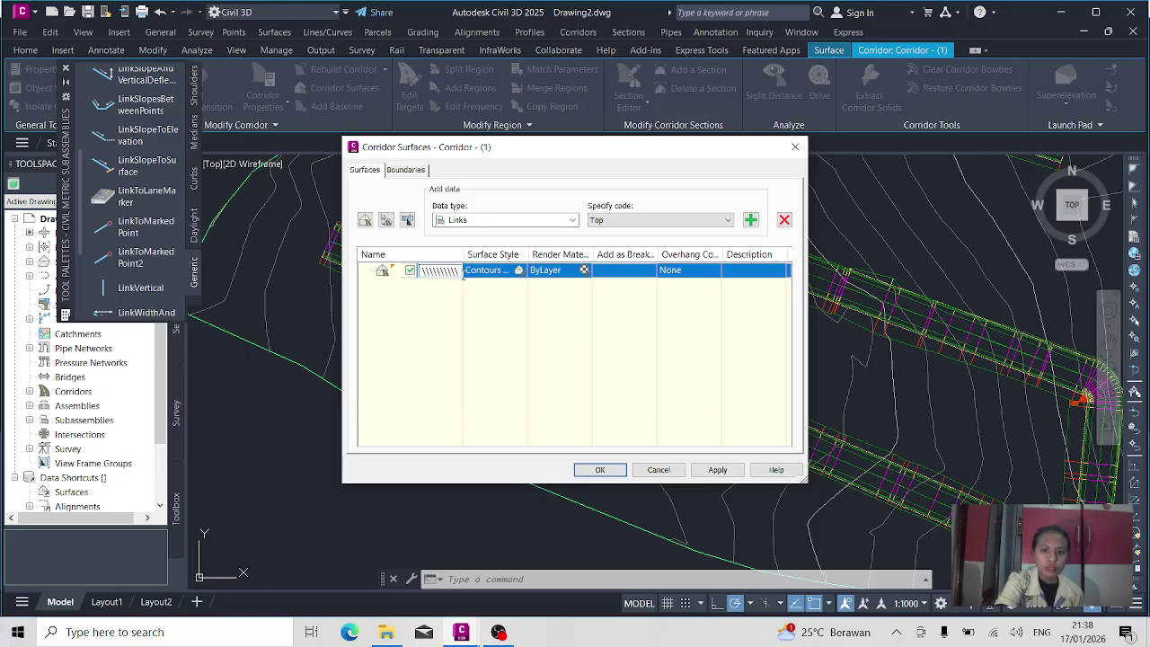
{"action": "key", "text": "BackSpace"}
{"action": "key", "text": "BackSpace"}
{"action": "key", "text": "BackSpace"}
{"action": "key", "text": "BackSpace"}
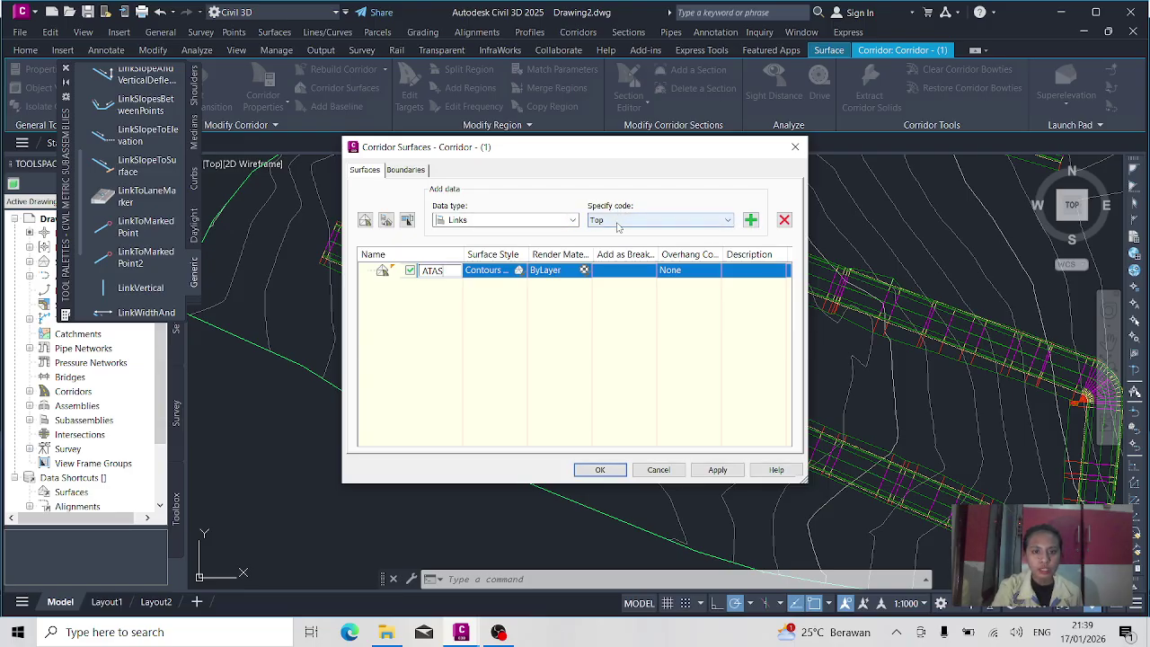
{"action": "left_click", "coordinate": [750, 220]}
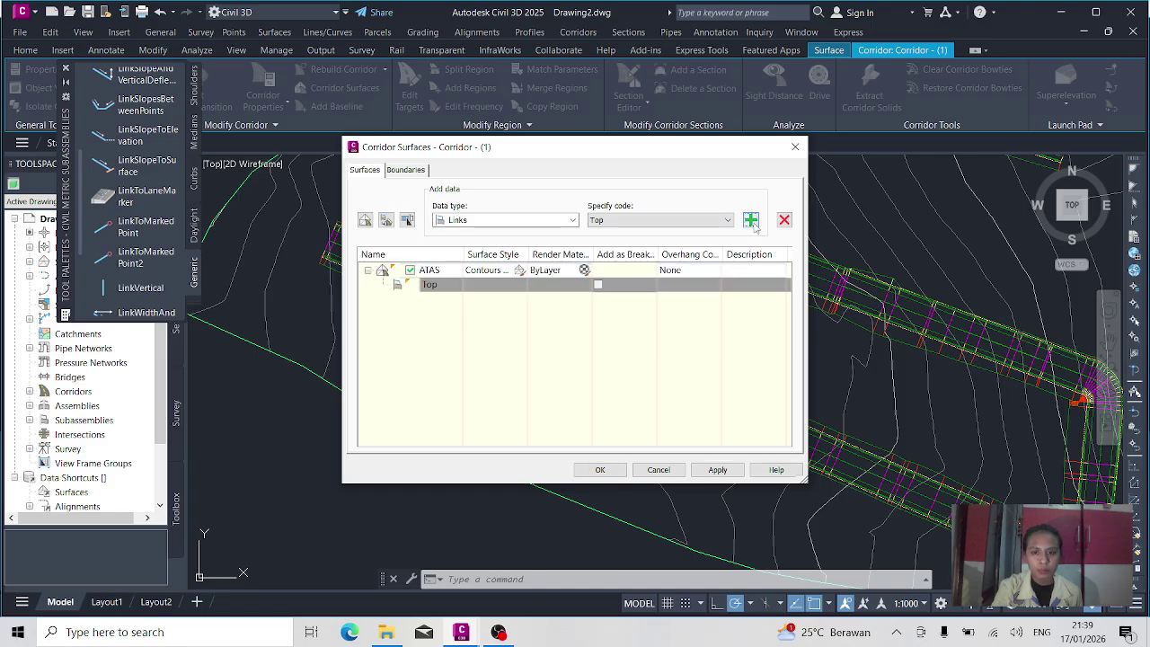
Create a second corridor surface named BAWAH and add the Datum links to it
{"action": "left_click", "coordinate": [686, 223]}
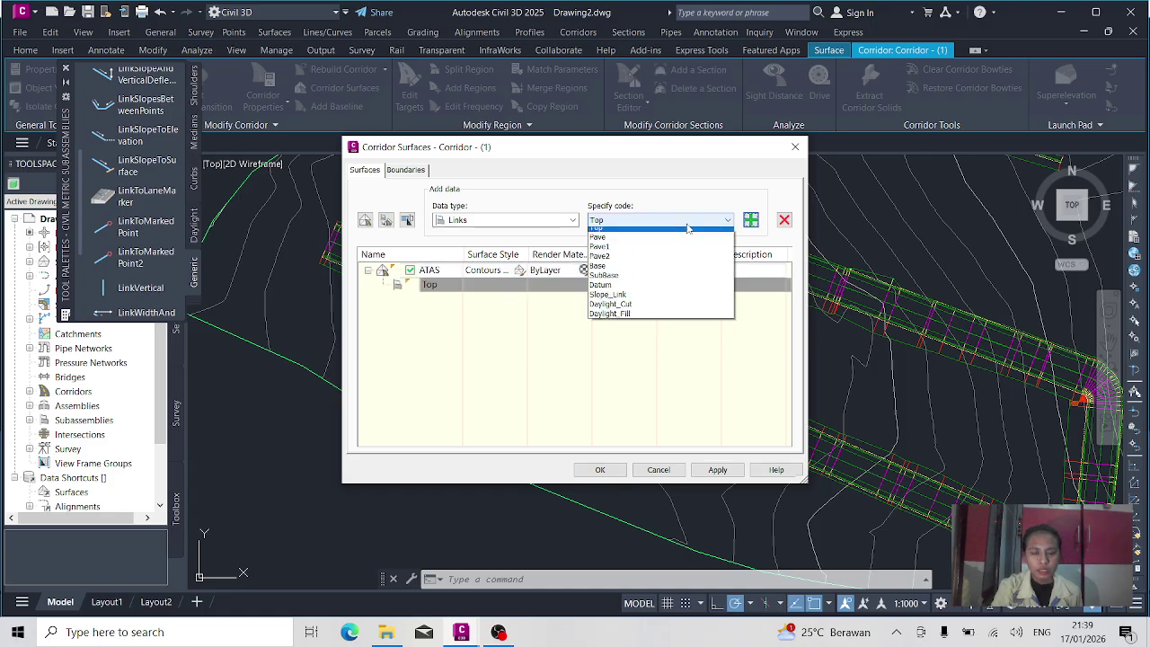
{"action": "left_click", "coordinate": [599, 291]}
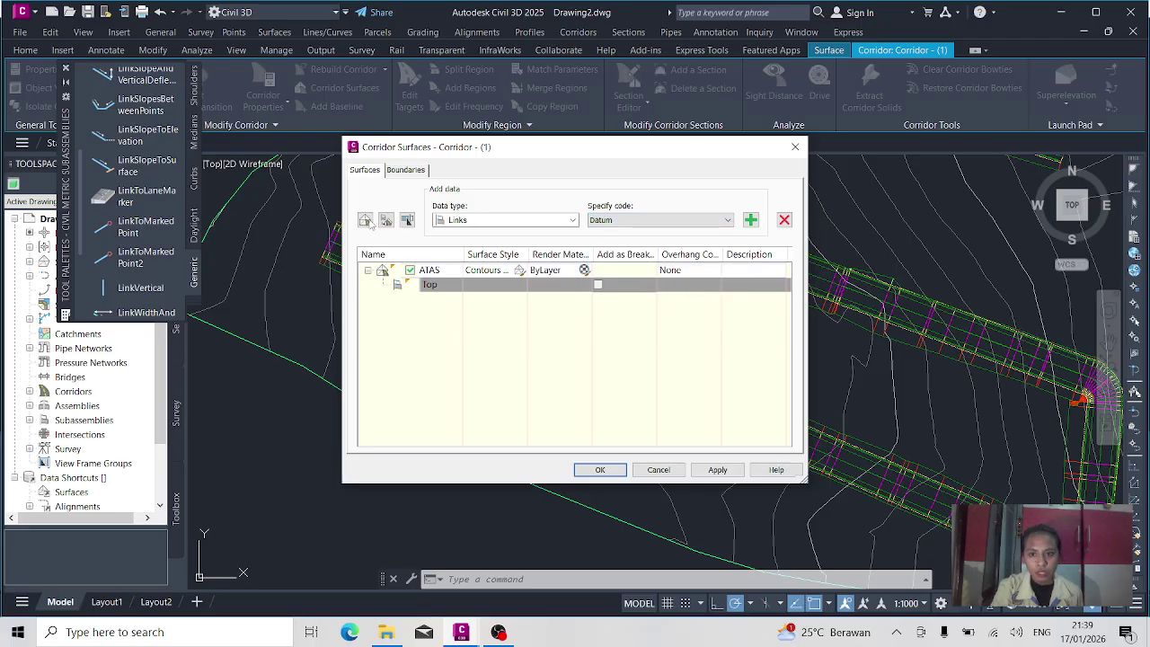
{"action": "left_click", "coordinate": [365, 221]}
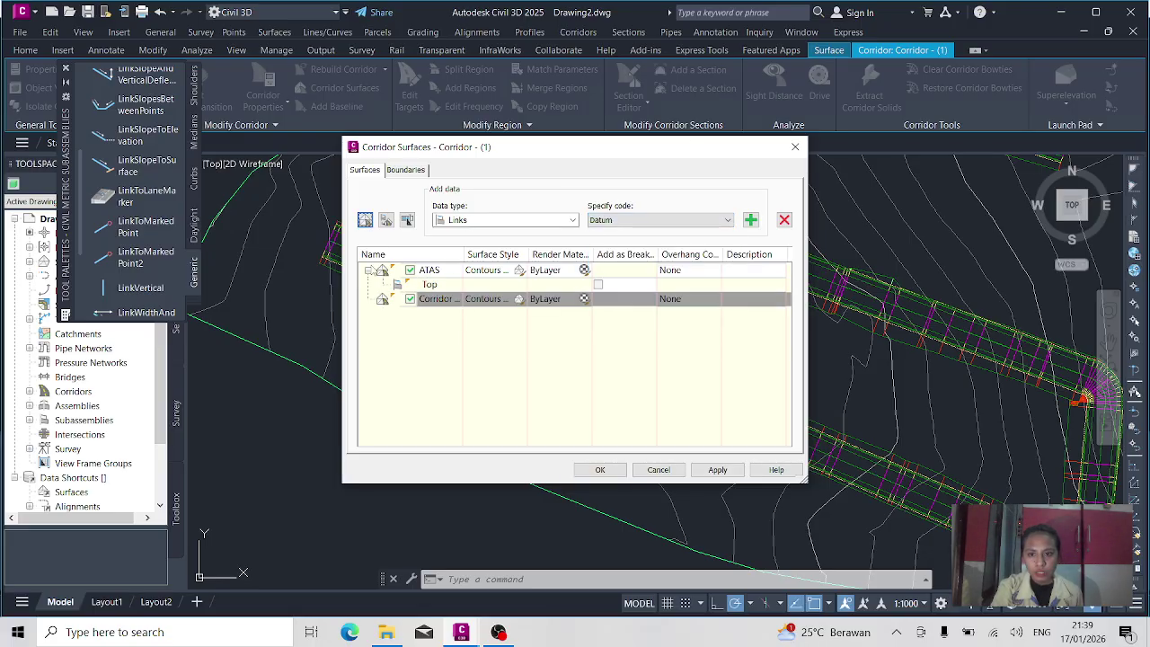
{"action": "left_click", "coordinate": [456, 302]}
{"action": "left_click", "coordinate": [456, 302]}
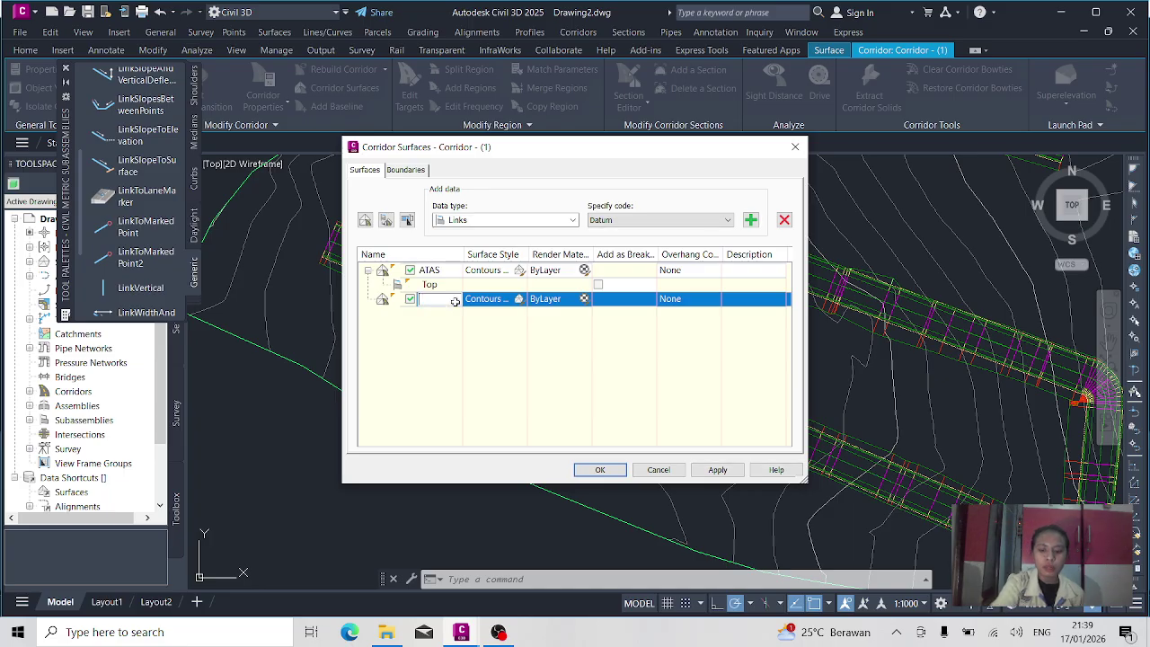
{"action": "type", "text": "RA"}
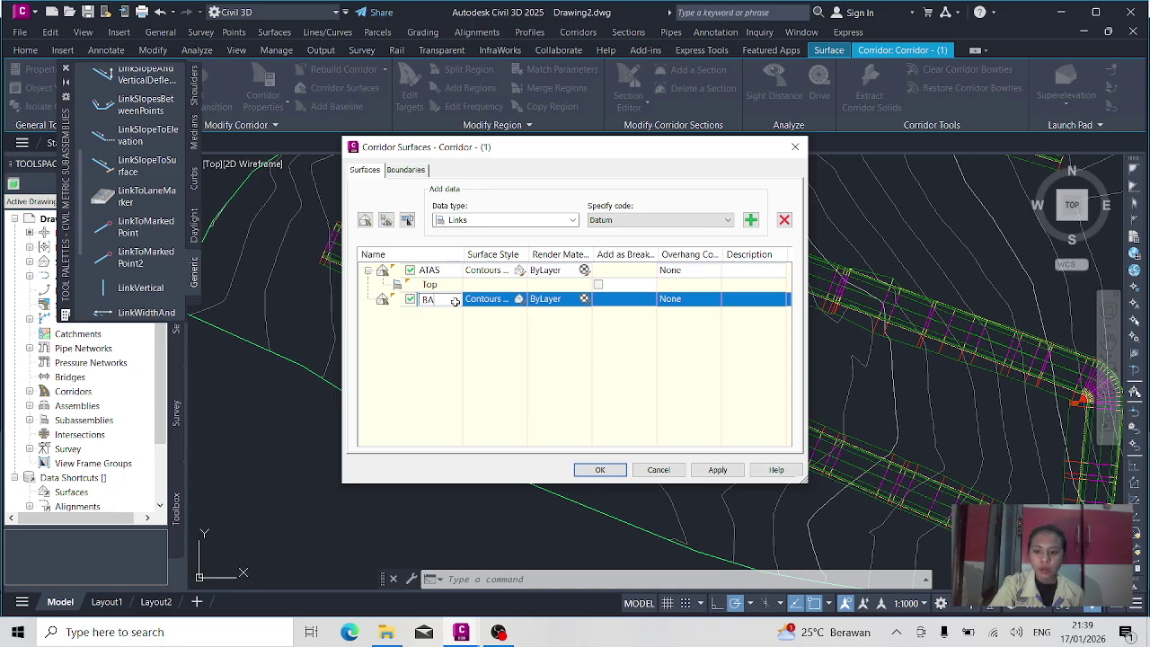
{"action": "type", "text": "WAH"}
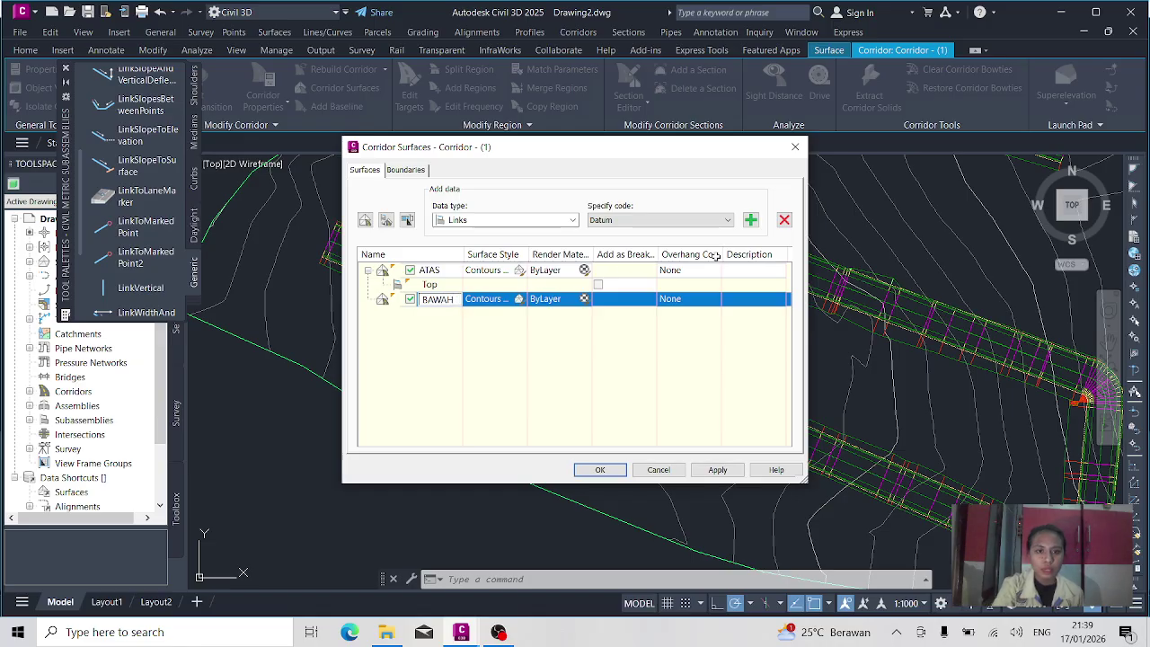
{"action": "left_click", "coordinate": [750, 220]}
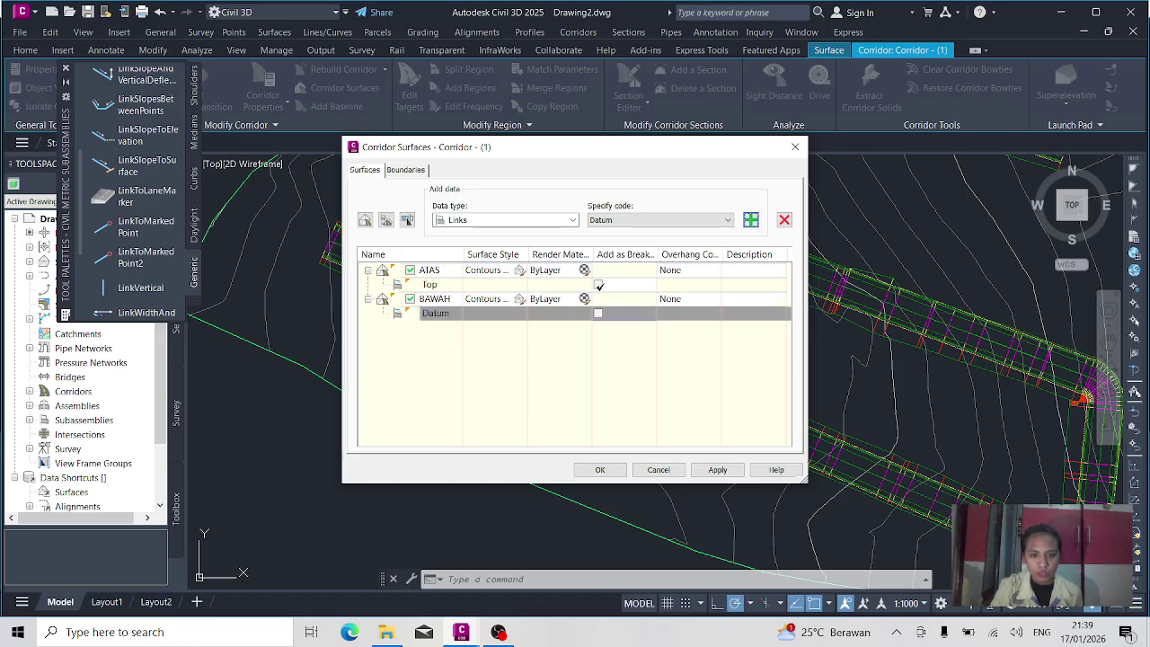
Add the Top and Datum links as breaklines and apply the corridor surface settings
{"action": "left_click", "coordinate": [598, 284]}
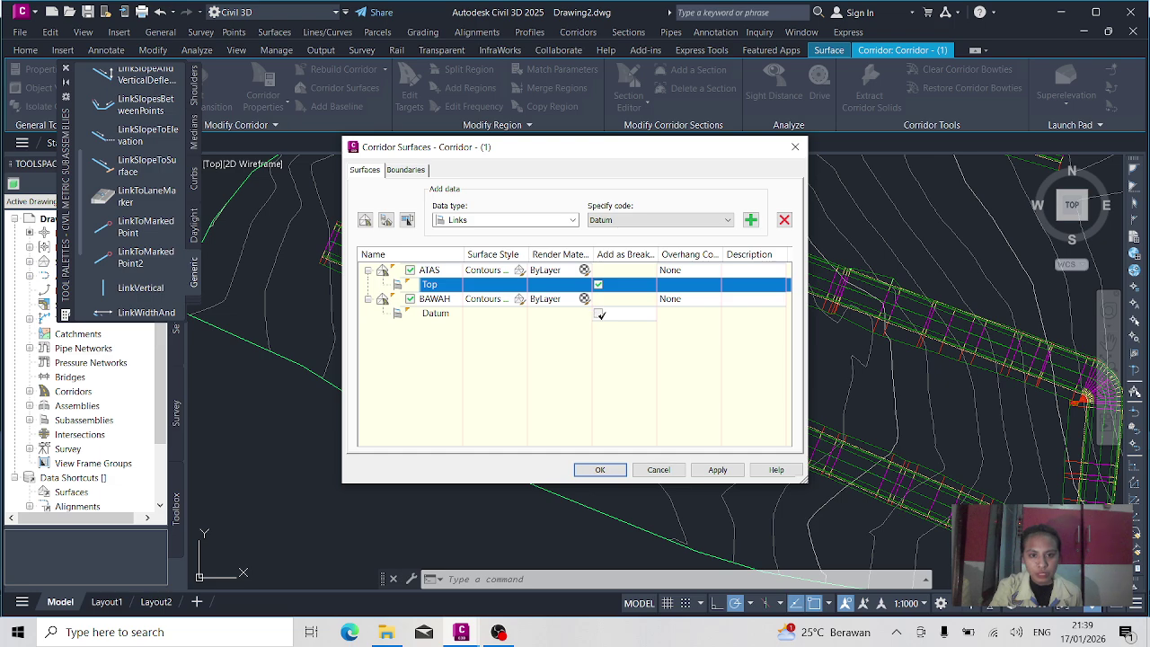
{"action": "left_click", "coordinate": [598, 312]}
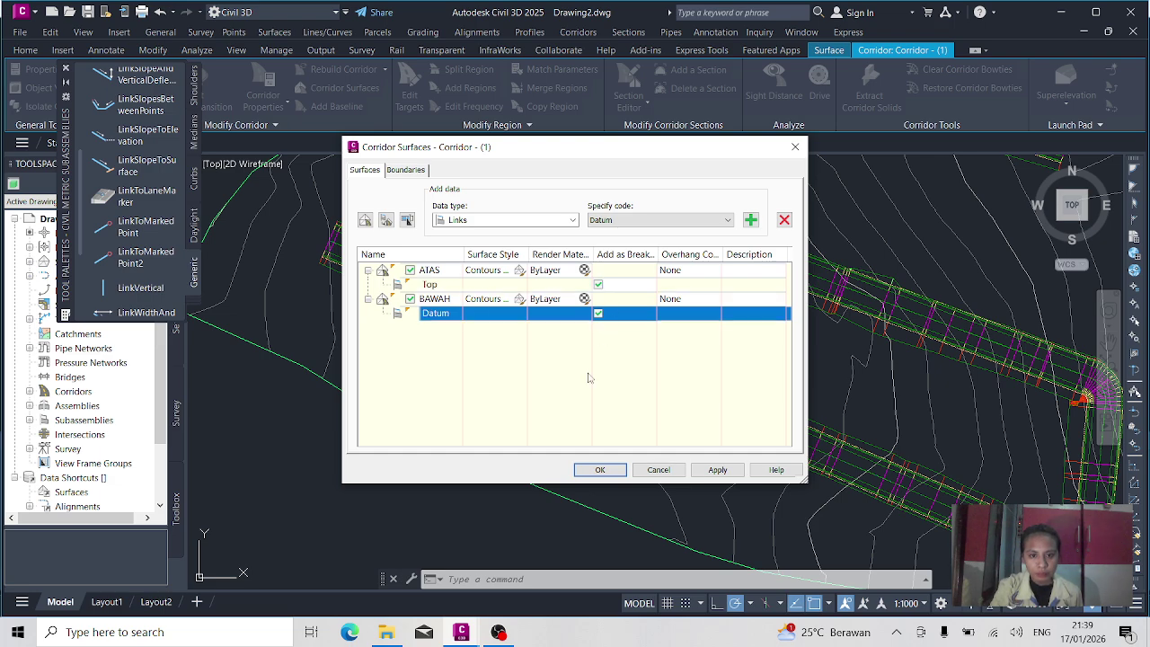
{"action": "left_click", "coordinate": [599, 469]}
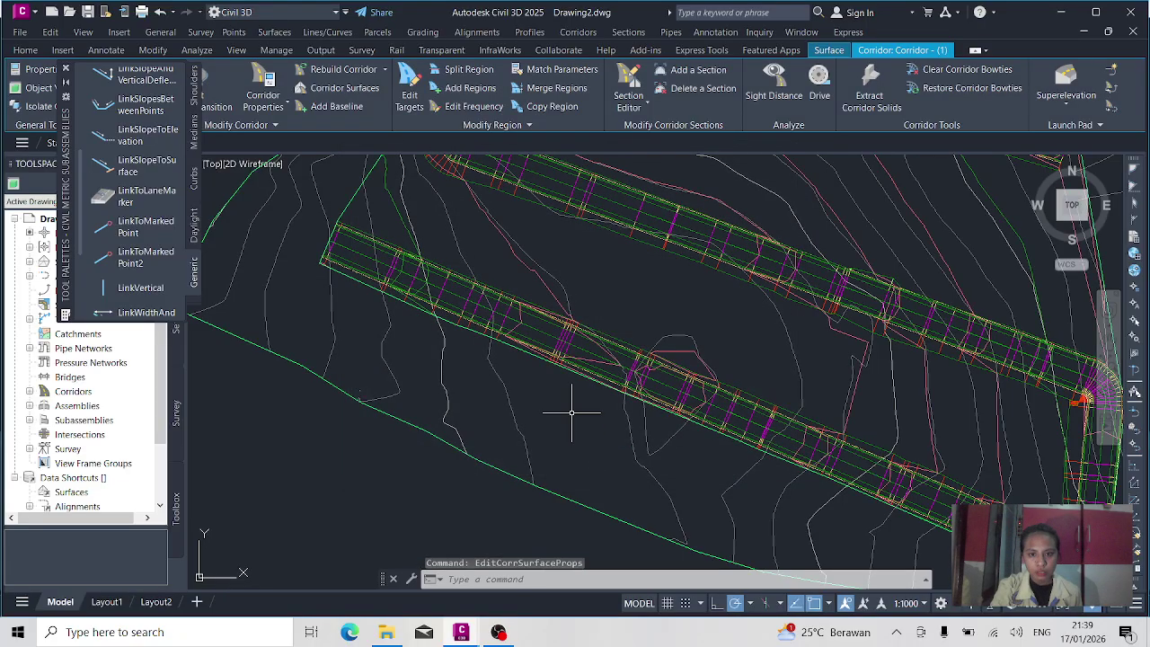
Create a sample line group on Alignment - (1) that samples Surface1, the corridor and its ATAS and BAWAH surfaces
{"action": "scroll", "coordinate": [547, 334], "scroll_direction": "down", "scroll_amount": 5}
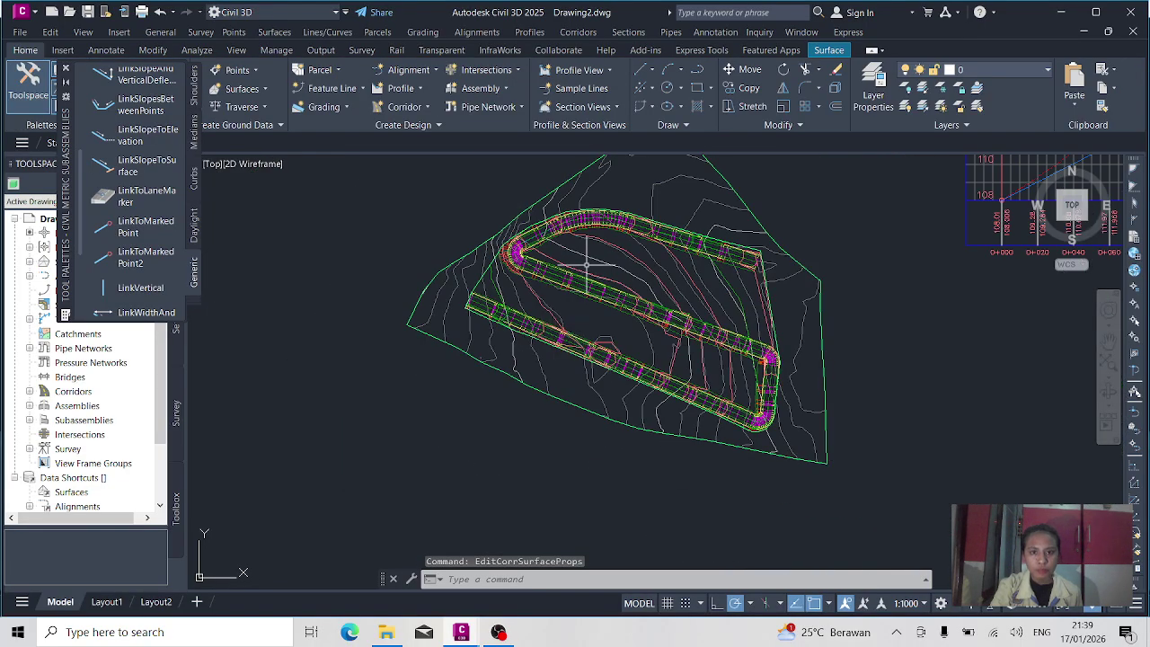
{"action": "left_click", "coordinate": [580, 33]}
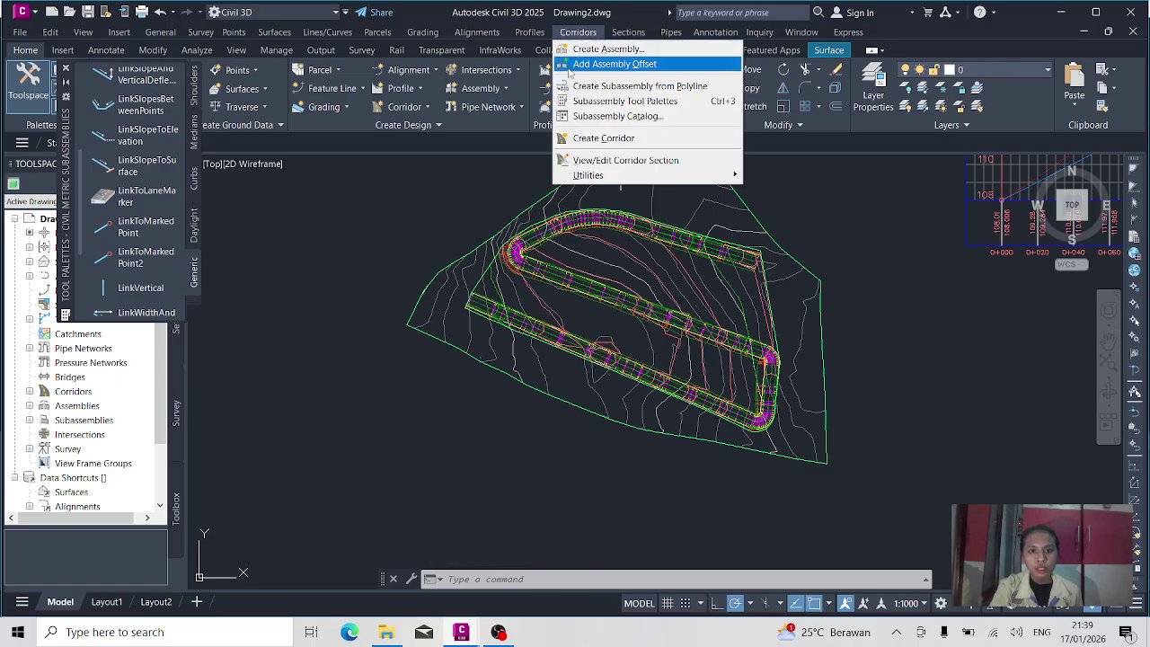
{"action": "left_click", "coordinate": [636, 16]}
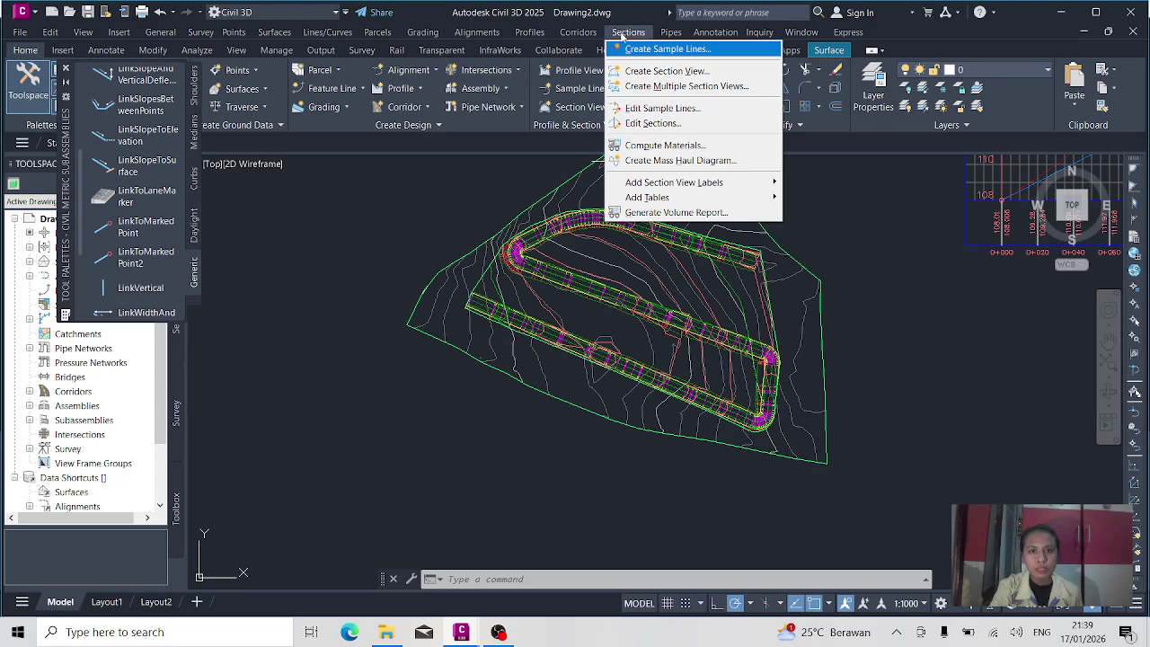
{"action": "left_click", "coordinate": [622, 35]}
{"action": "left_click", "coordinate": [622, 36]}
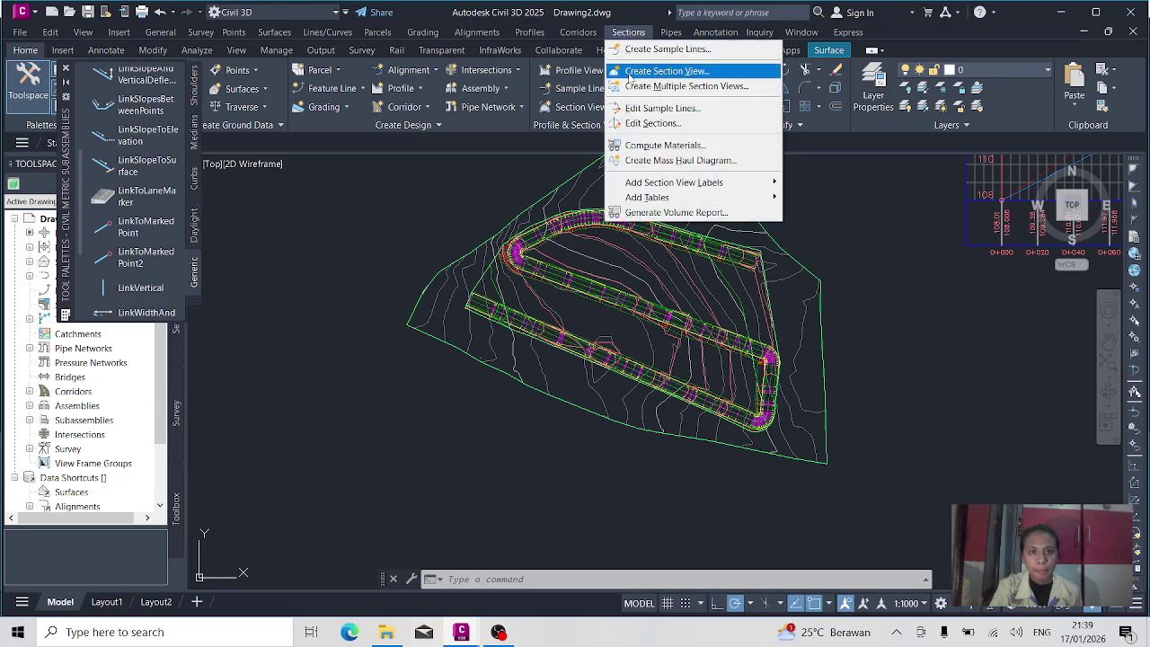
{"action": "left_click", "coordinate": [659, 50]}
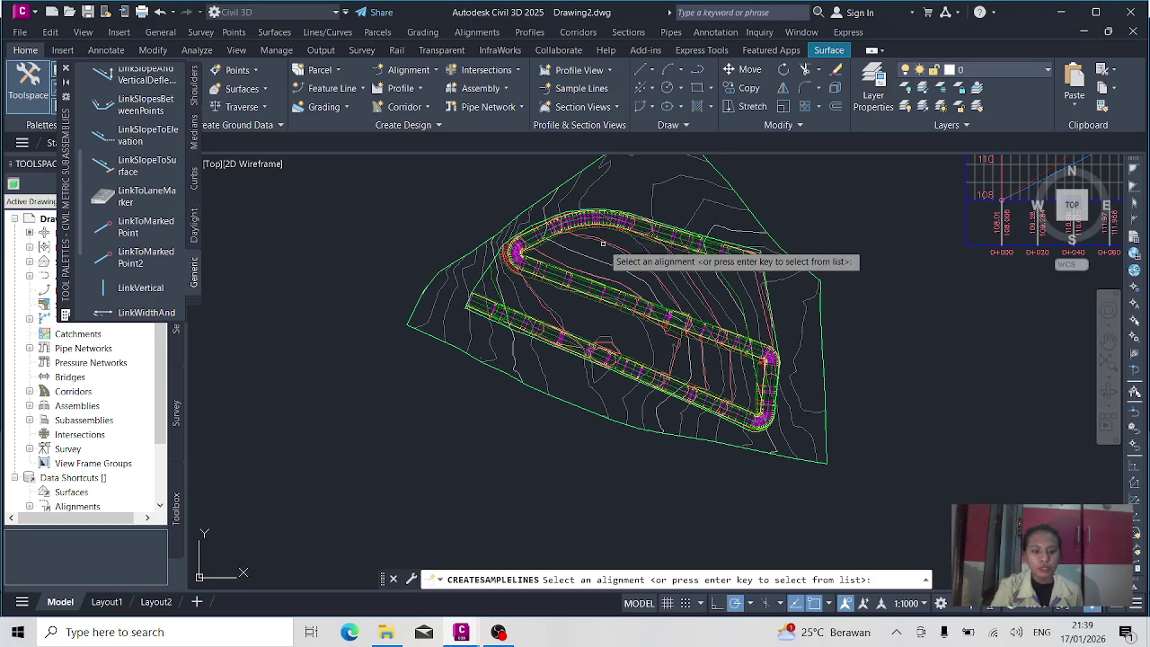
{"action": "key", "text": "Return"}
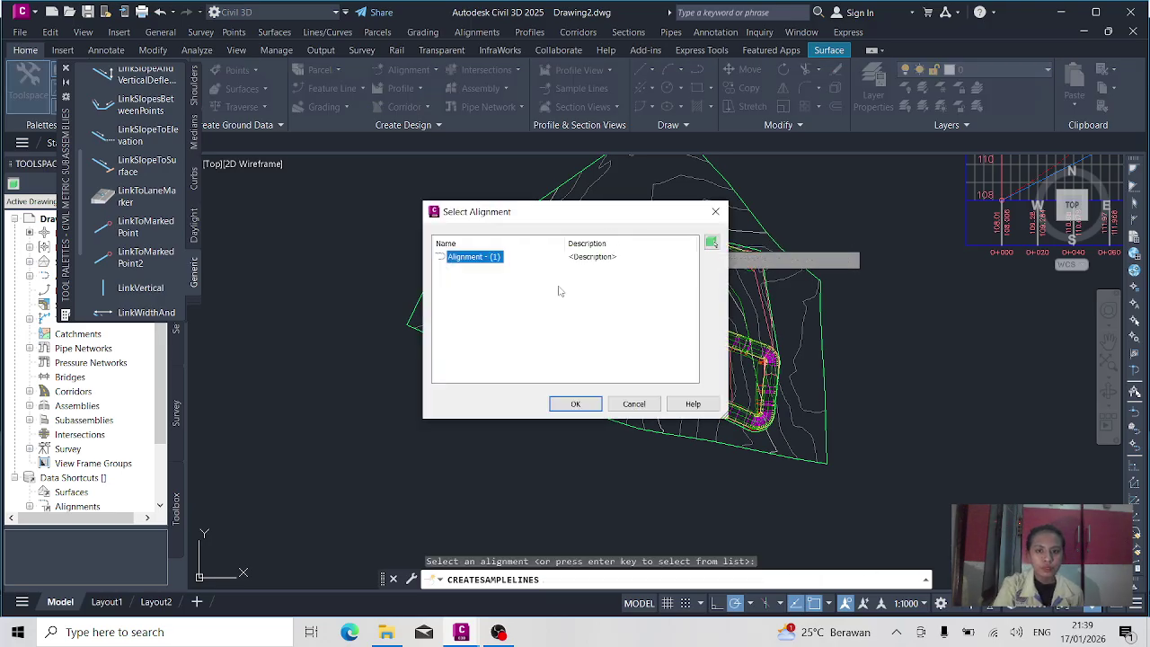
{"action": "left_click", "coordinate": [564, 405]}
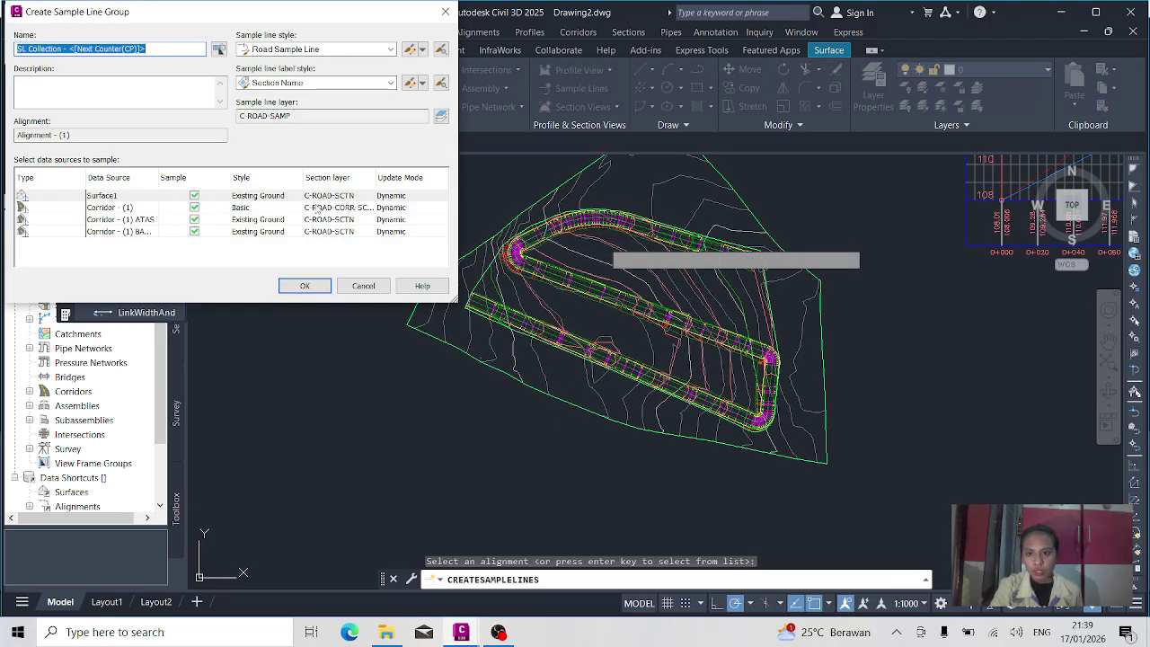
{"action": "left_click", "coordinate": [304, 285]}
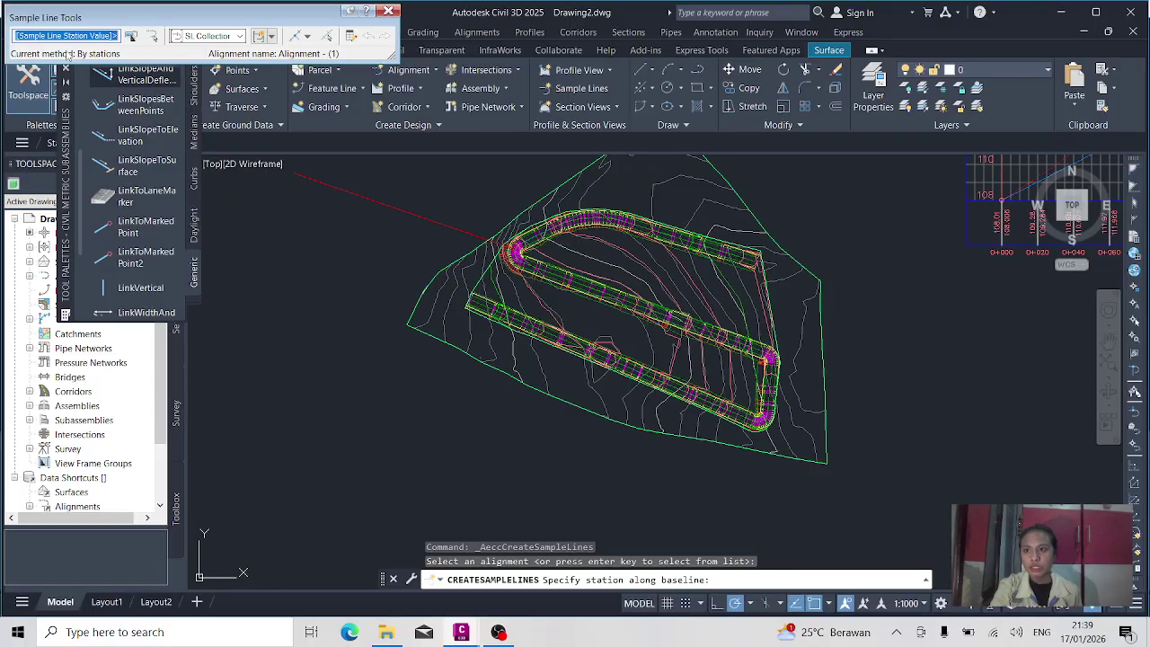
{"action": "left_click", "coordinate": [307, 37]}
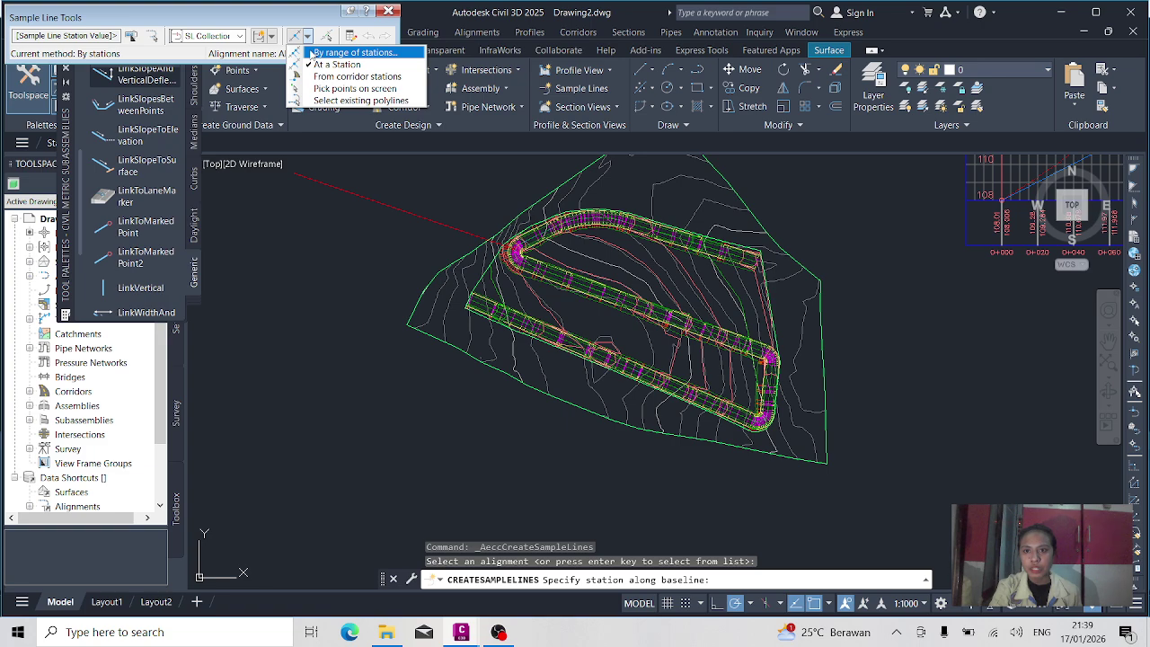
{"action": "left_click", "coordinate": [314, 53]}
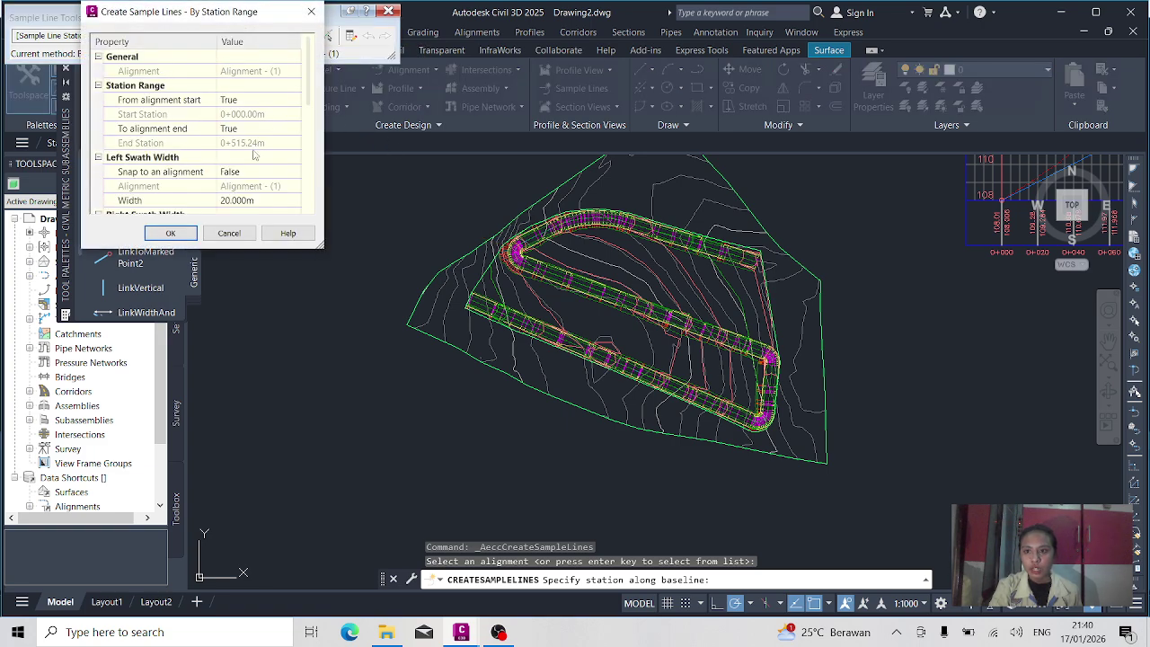
{"action": "scroll", "coordinate": [254, 155], "scroll_direction": "down", "scroll_amount": 1}
{"action": "left_click", "coordinate": [310, 11]}
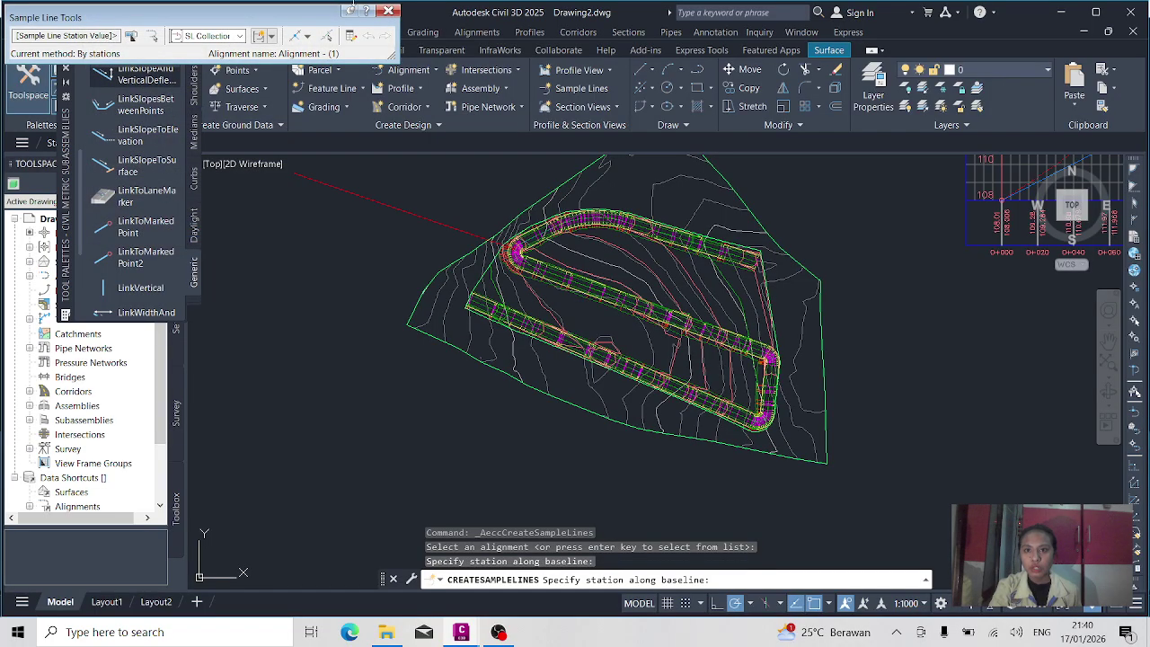
{"action": "left_click", "coordinate": [387, 9]}
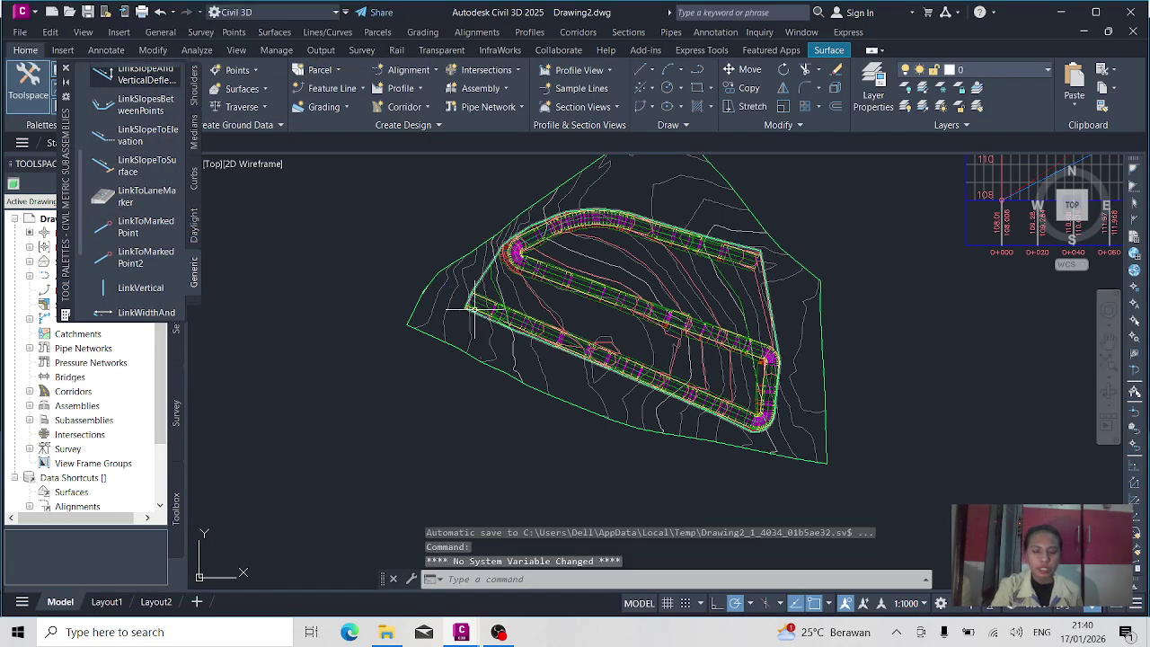
Measure the corridor's width across the middle road segment with an aligned dimension
{"action": "type", "text": "DIMA"}
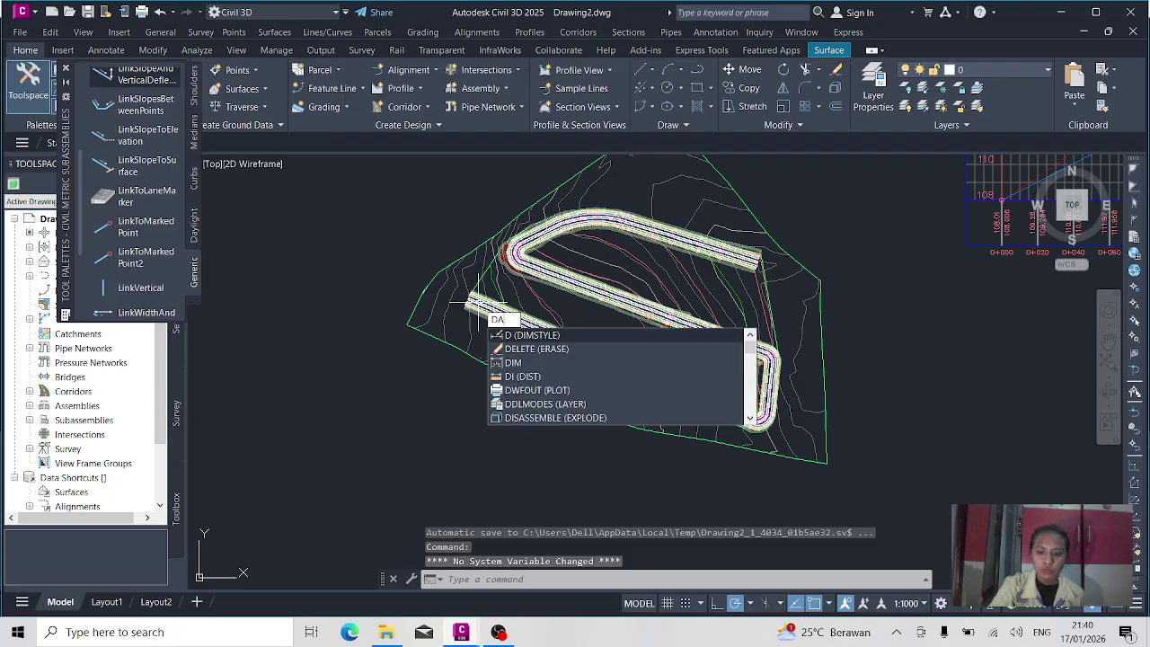
{"action": "type", "text": "L"}
{"action": "key", "text": "Return"}
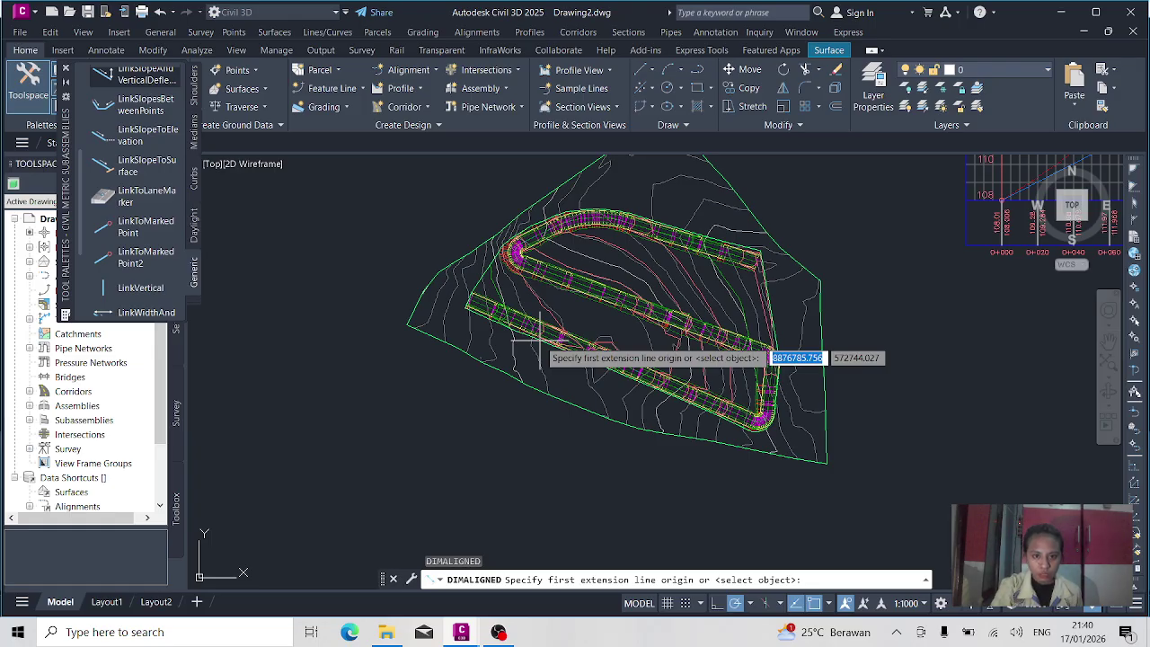
{"action": "scroll", "coordinate": [602, 343], "scroll_direction": "down", "scroll_amount": 4}
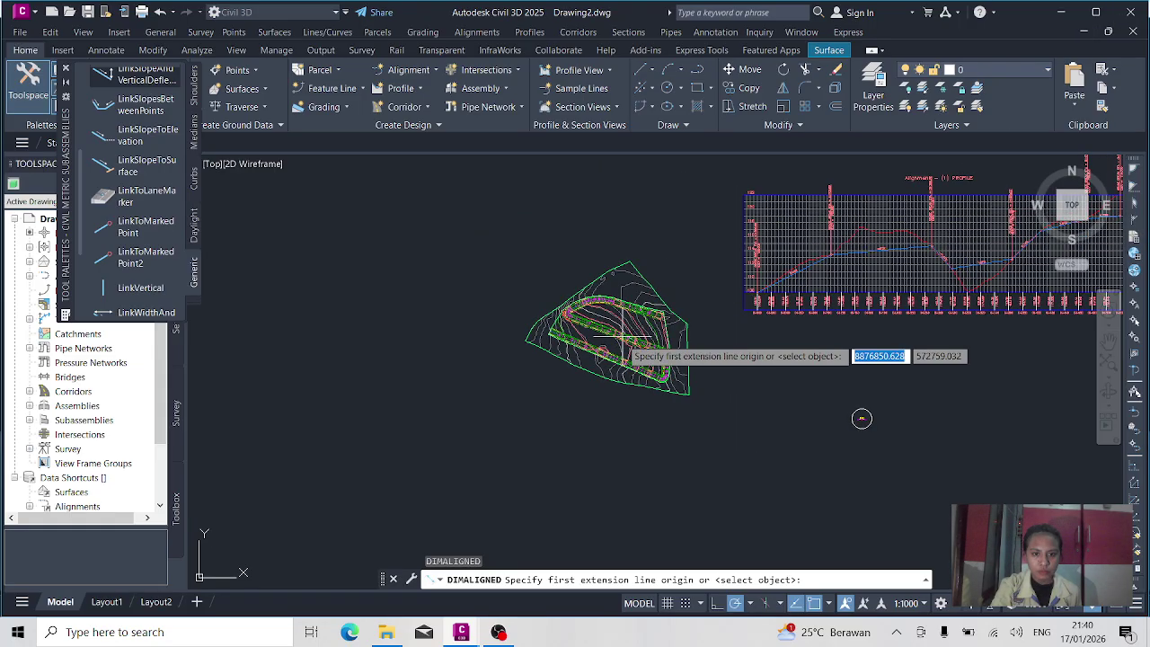
{"action": "scroll", "coordinate": [620, 343], "scroll_direction": "up", "scroll_amount": 6}
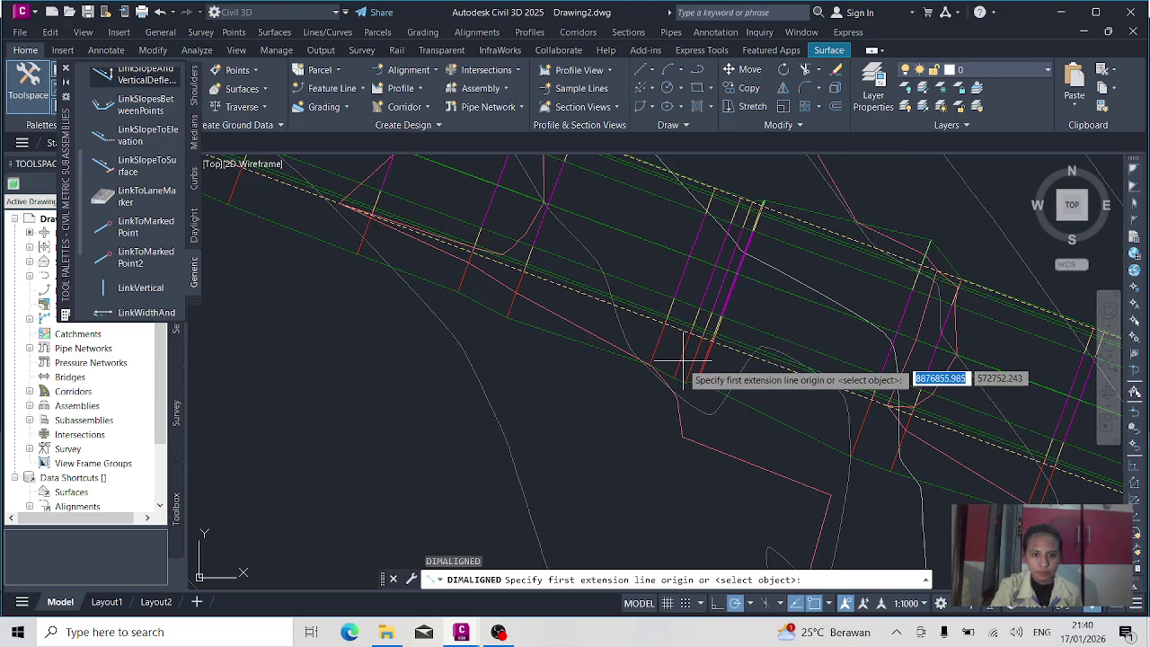
{"action": "left_click", "coordinate": [700, 321]}
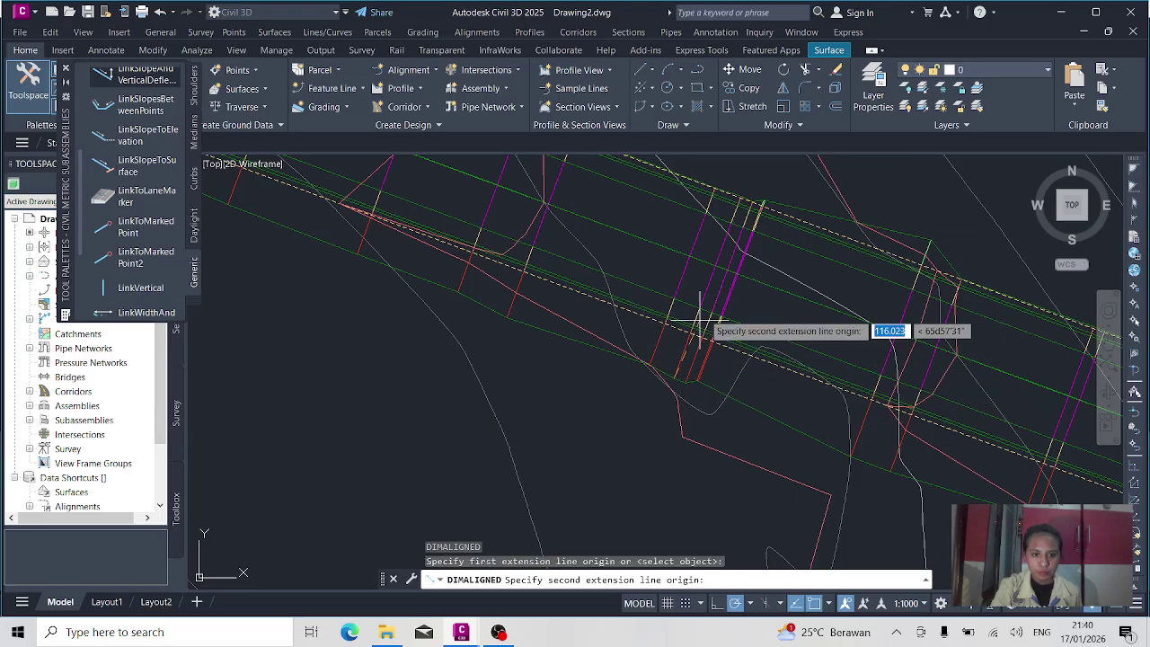
{"action": "left_click", "coordinate": [742, 200]}
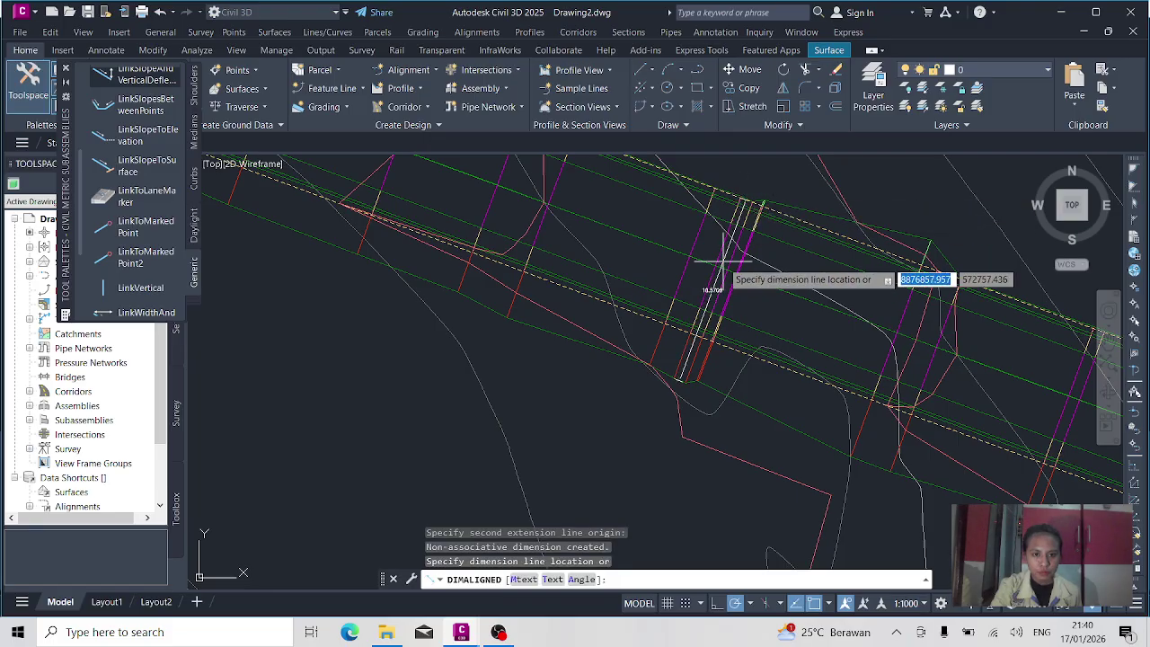
{"action": "scroll", "coordinate": [726, 262], "scroll_direction": "up", "scroll_amount": 1}
{"action": "scroll", "coordinate": [734, 305], "scroll_direction": "down", "scroll_amount": 3}
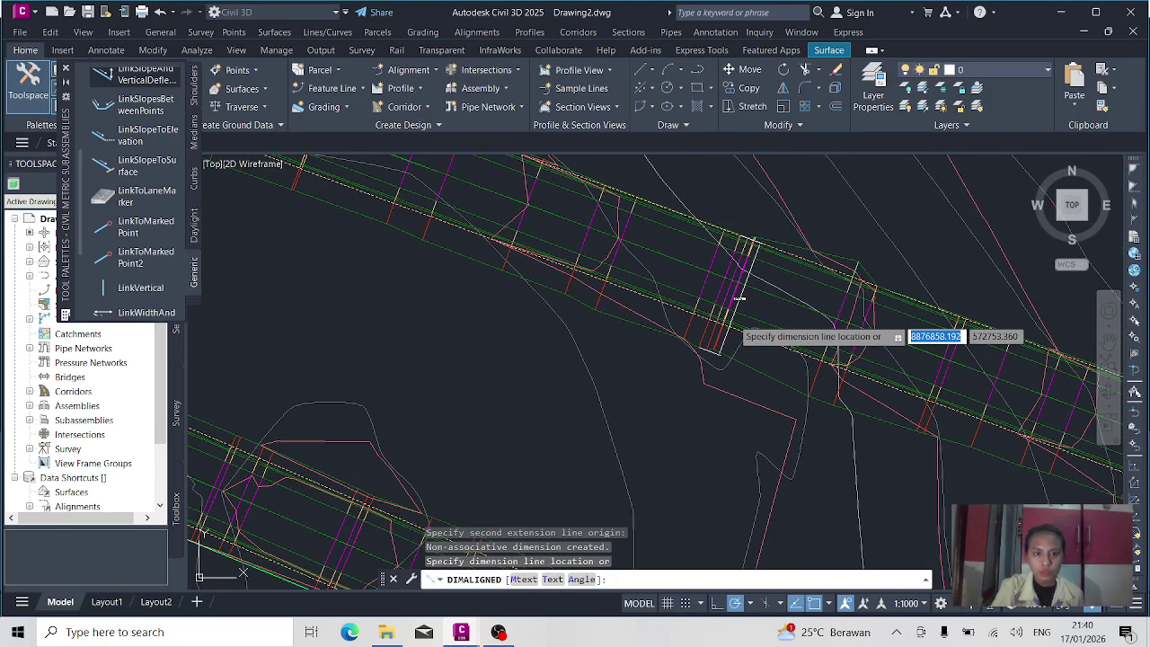
{"action": "key", "text": "Escape"}
{"action": "scroll", "coordinate": [739, 298], "scroll_direction": "down", "scroll_amount": 8}
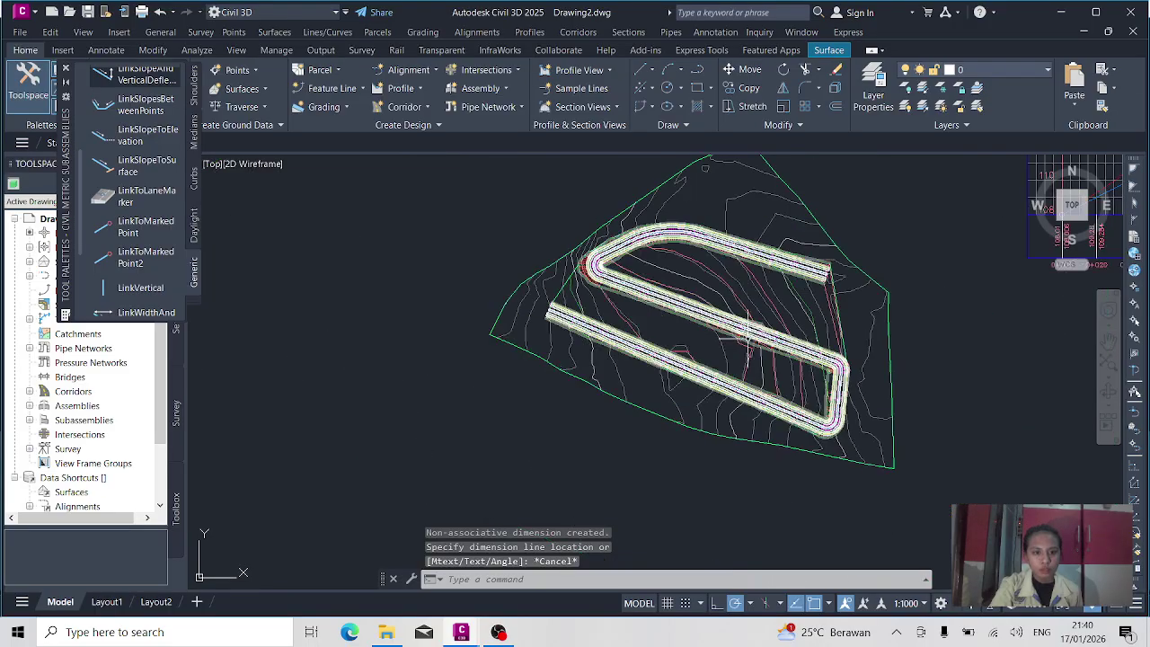
Start creating sample lines on Alignment - (1) by range of stations
{"action": "scroll", "coordinate": [588, 251], "scroll_direction": "up", "scroll_amount": 5}
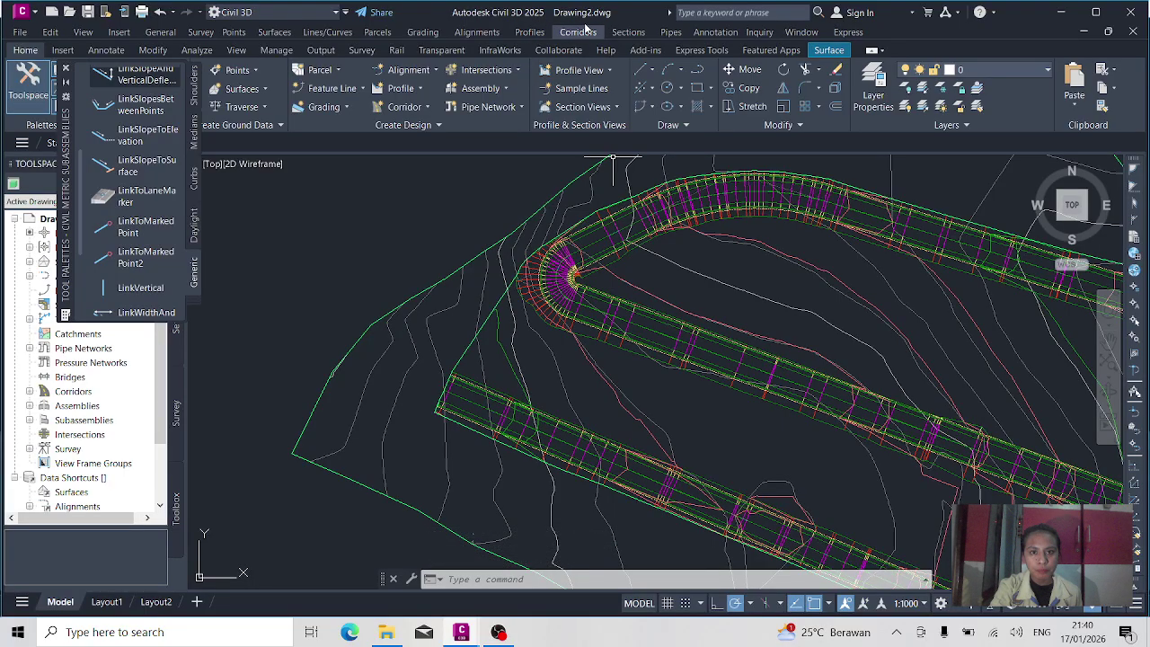
{"action": "left_click", "coordinate": [628, 32]}
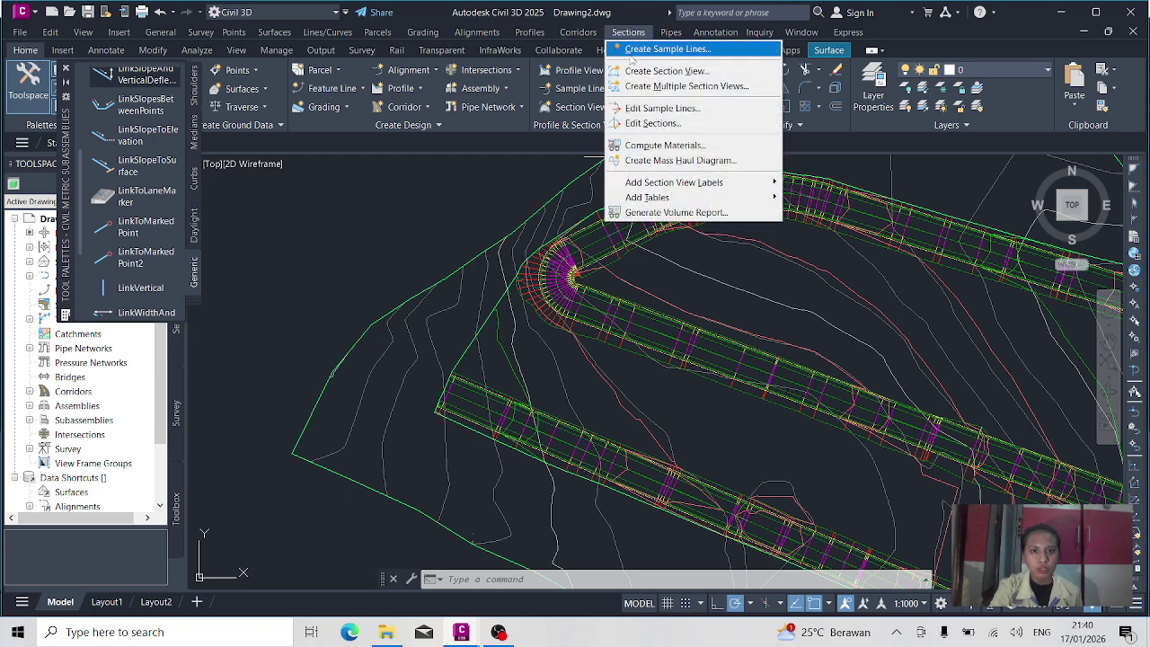
{"action": "left_click", "coordinate": [667, 49]}
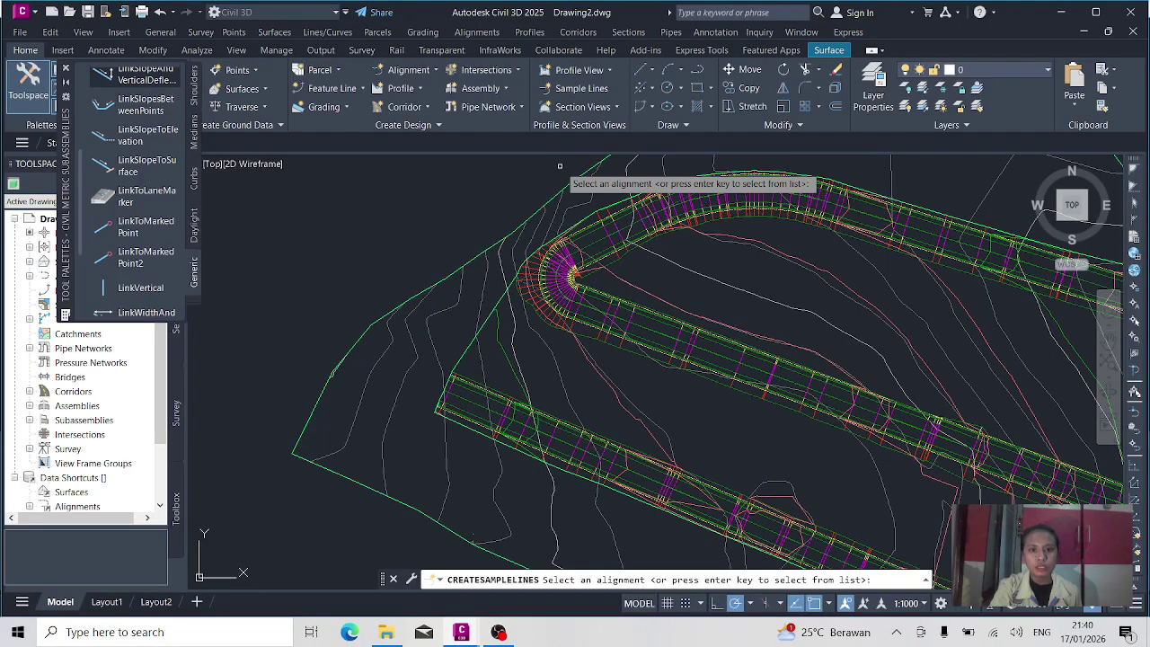
{"action": "key", "text": "Return"}
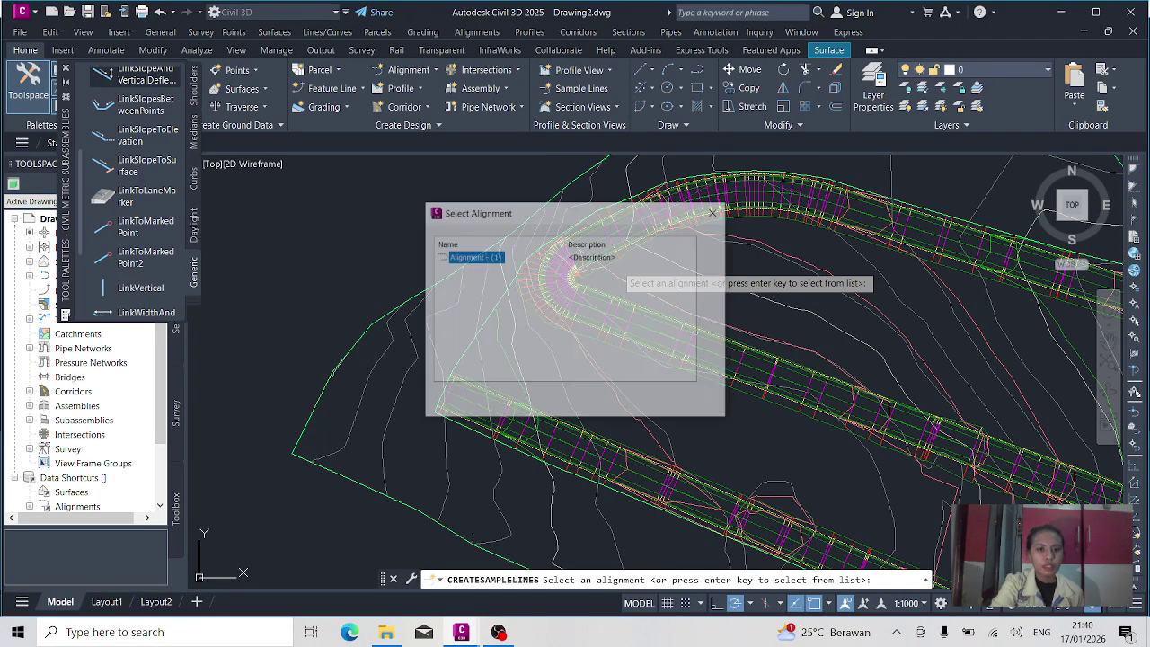
{"action": "left_click", "coordinate": [576, 404]}
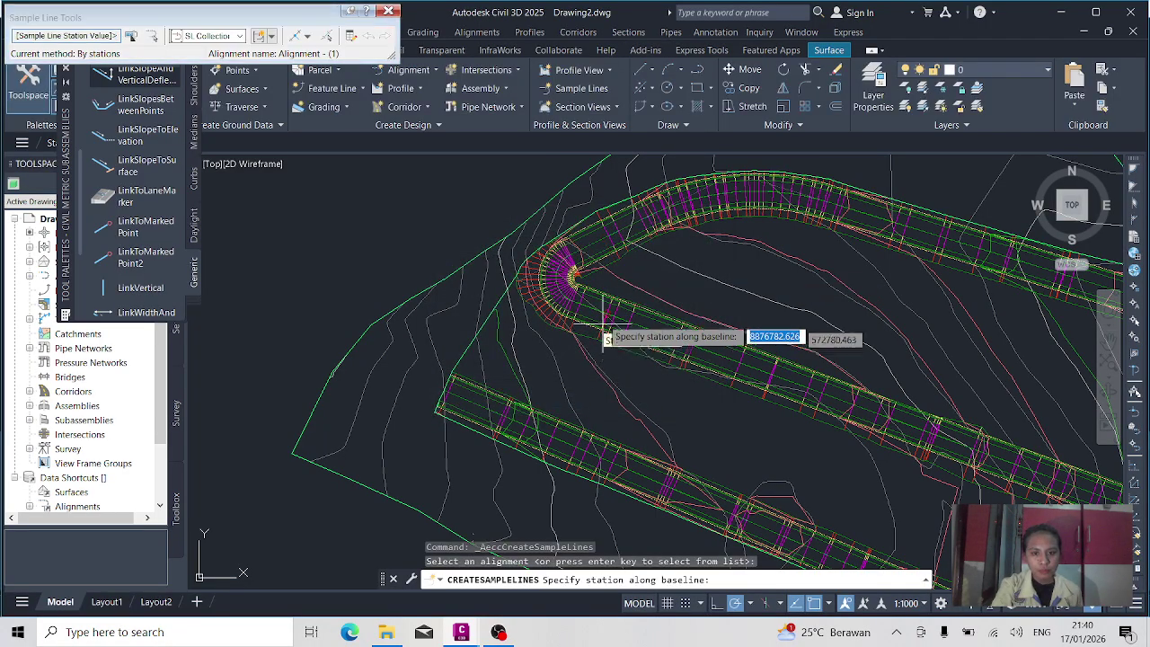
{"action": "left_click", "coordinate": [307, 36]}
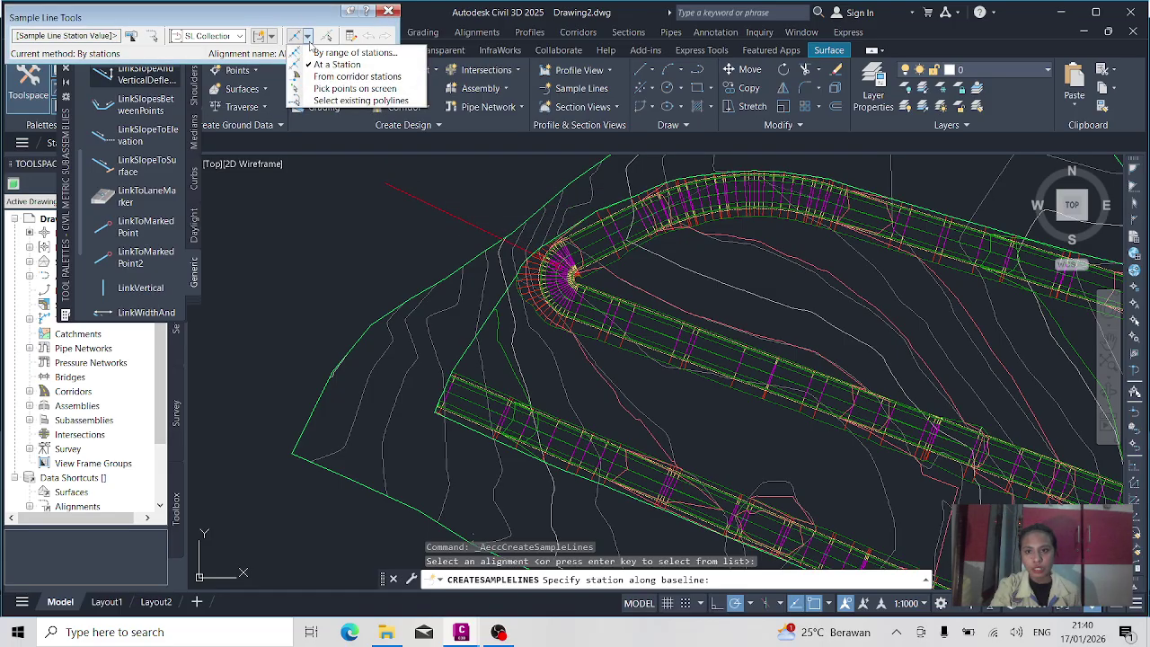
{"action": "left_click", "coordinate": [322, 53]}
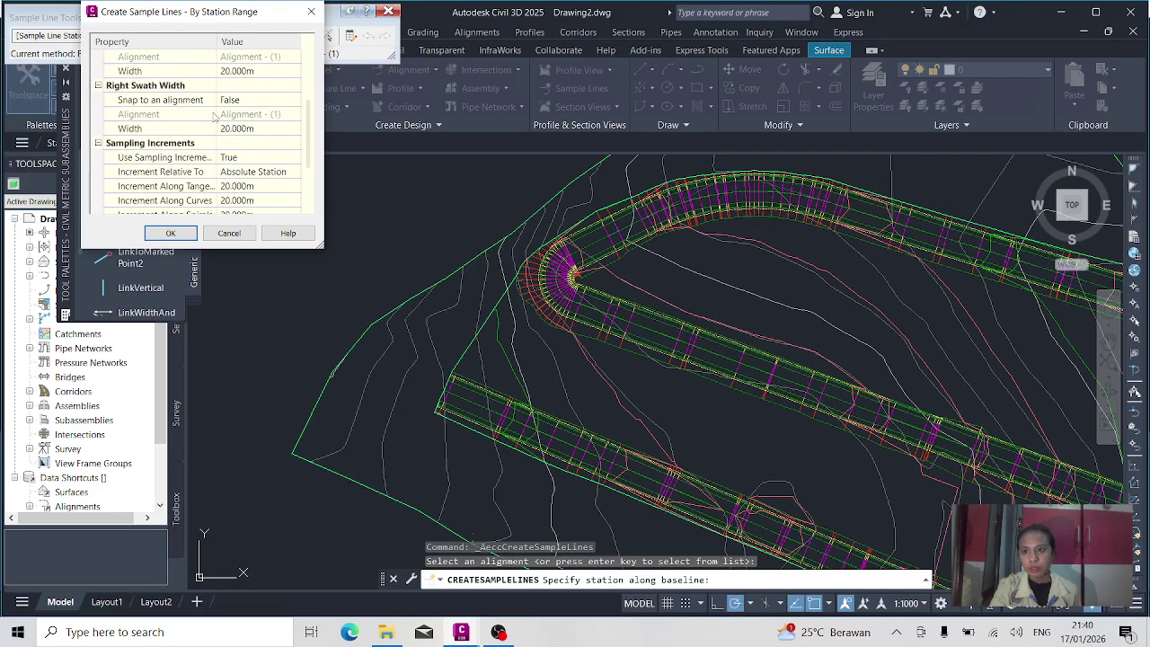
Set the left and right swath widths to 5 m and create the sample lines
{"action": "scroll", "coordinate": [214, 115], "scroll_direction": "up", "scroll_amount": 2}
{"action": "scroll", "coordinate": [156, 135], "scroll_direction": "down", "scroll_amount": 2}
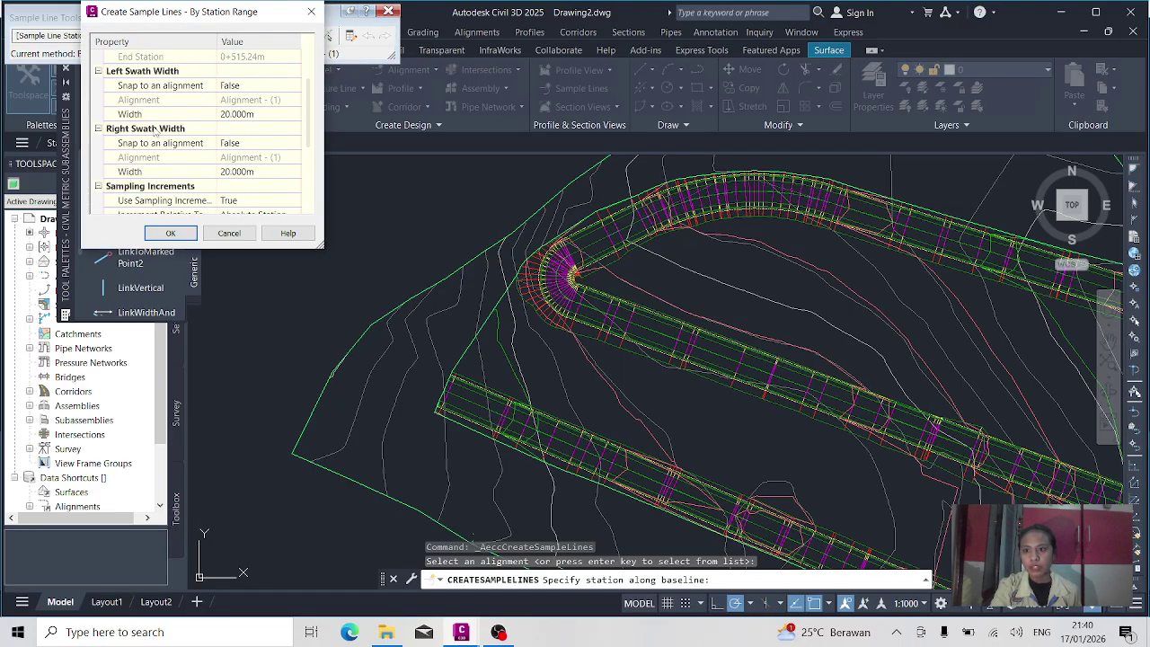
{"action": "left_click", "coordinate": [241, 115]}
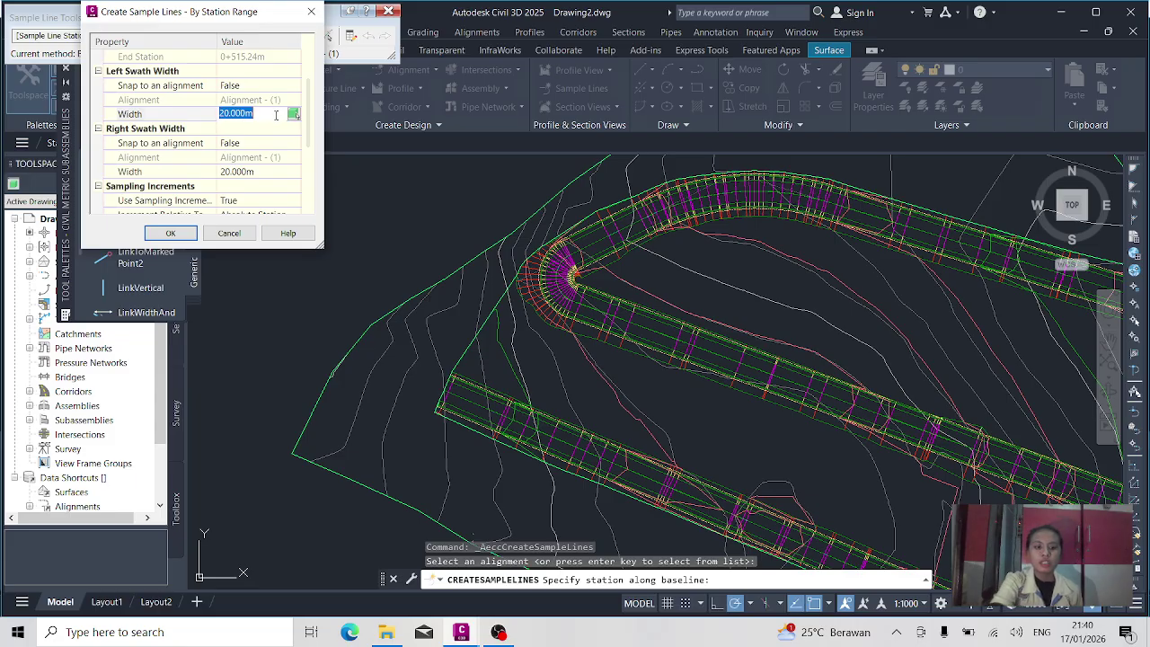
{"action": "key", "text": "BackSpace"}
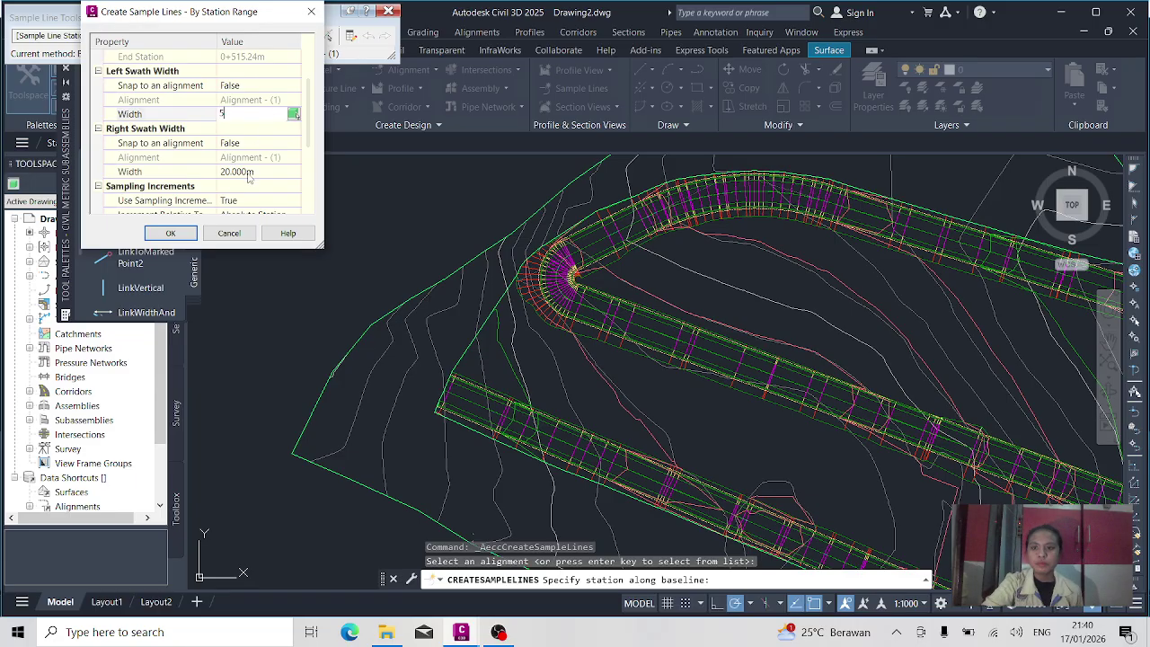
{"action": "type", "text": "5"}
{"action": "left_click", "coordinate": [249, 172]}
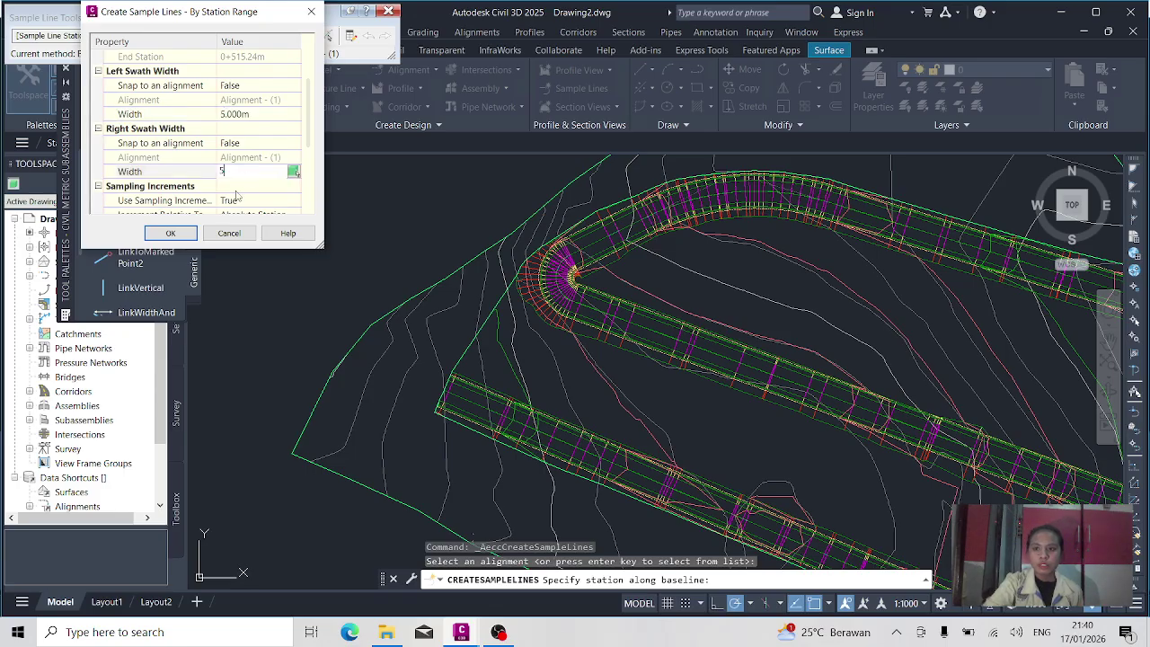
{"action": "left_click", "coordinate": [175, 232]}
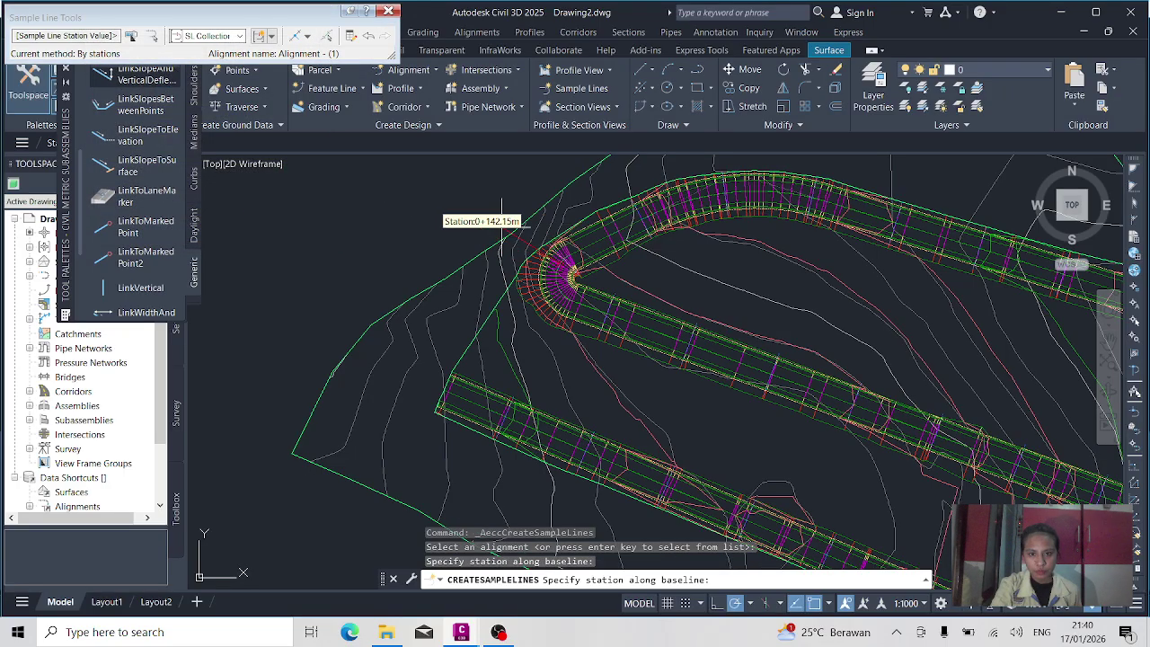
Set up multiple section views for SL Collection - 1 on Alignment - (1), using draft placement in model space and the default display and band settings
{"action": "left_click", "coordinate": [632, 32]}
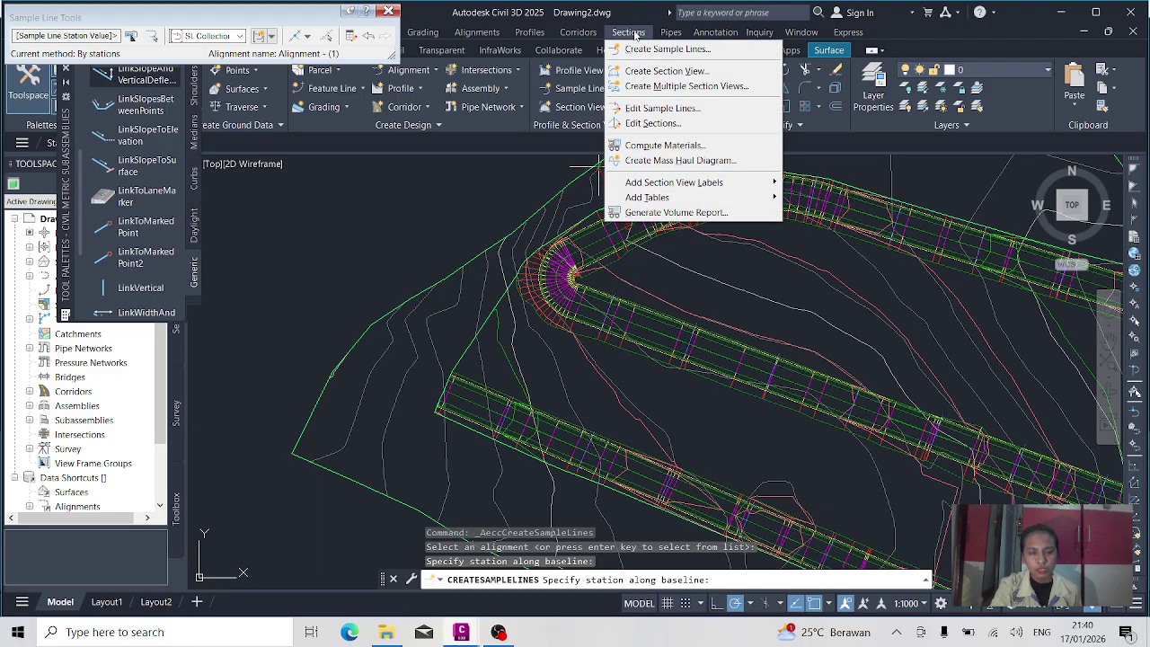
{"action": "left_click", "coordinate": [667, 85]}
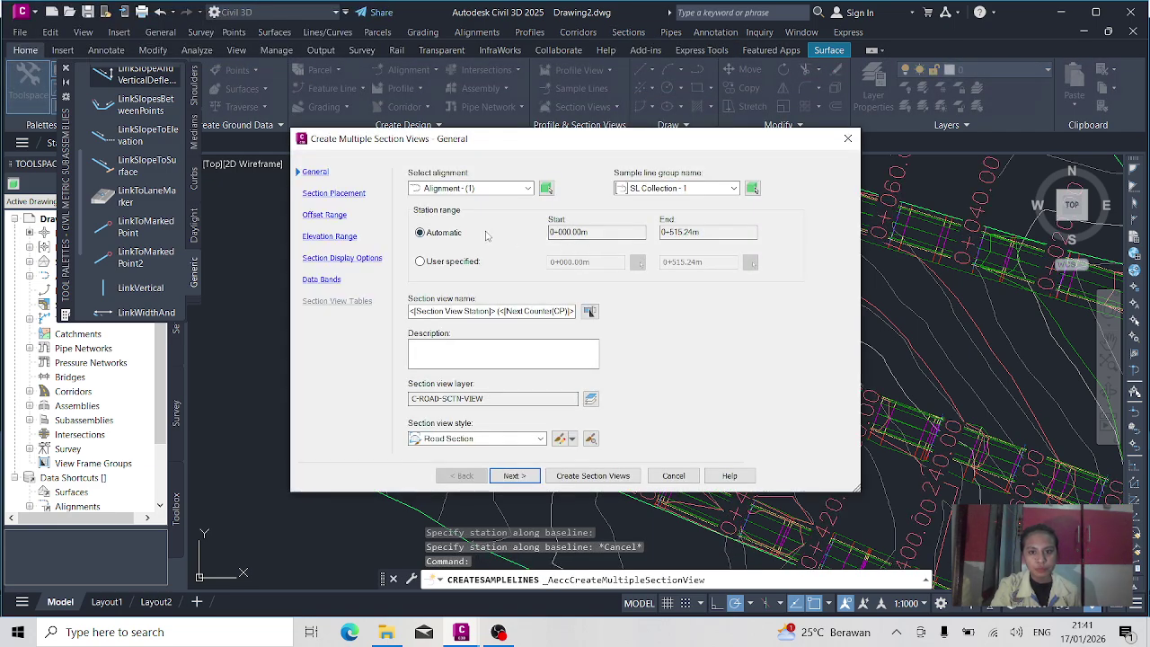
{"action": "left_click", "coordinate": [510, 476]}
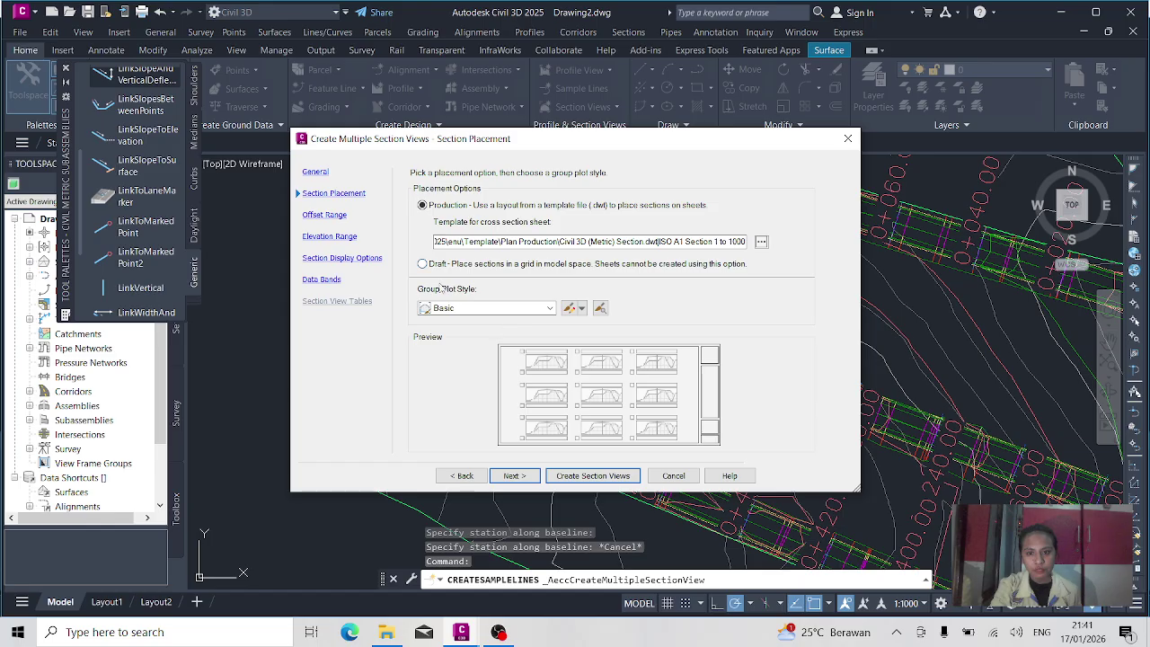
{"action": "left_click", "coordinate": [423, 264]}
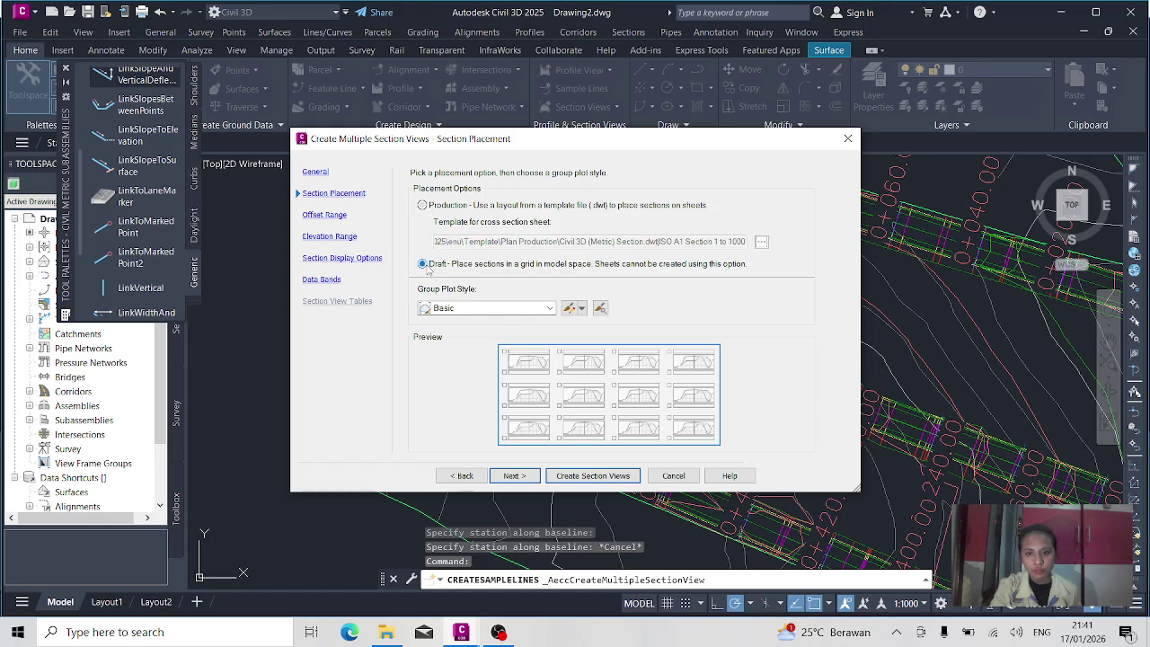
{"action": "left_click", "coordinate": [510, 475]}
{"action": "left_click", "coordinate": [510, 475]}
{"action": "left_click", "coordinate": [510, 476]}
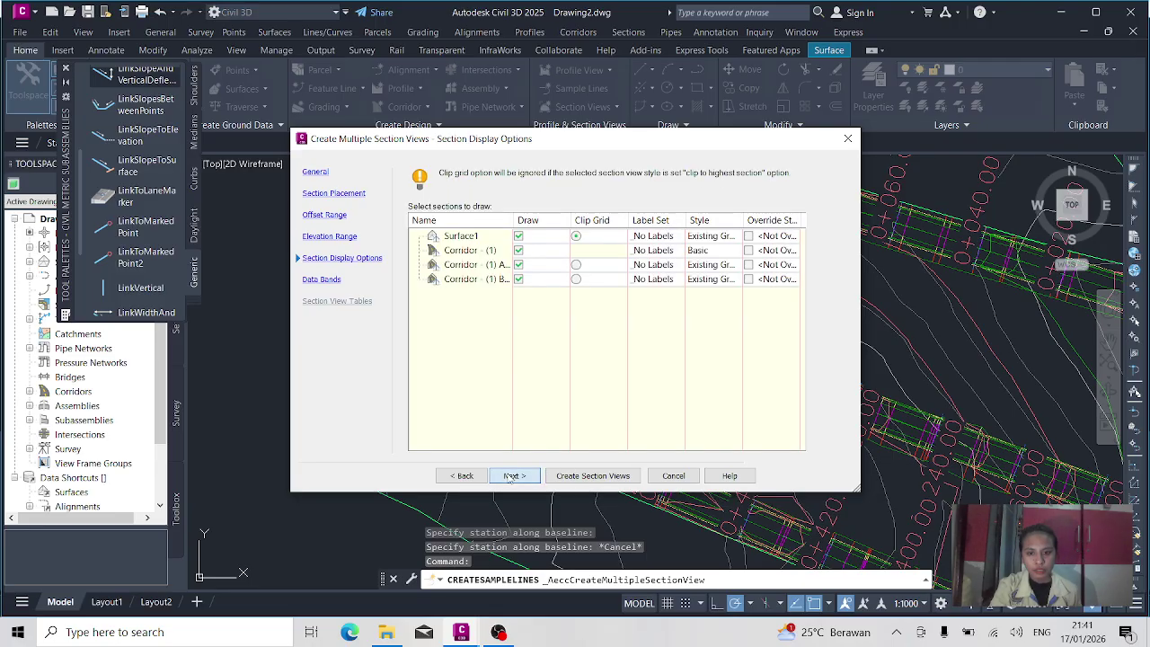
{"action": "left_click", "coordinate": [511, 475]}
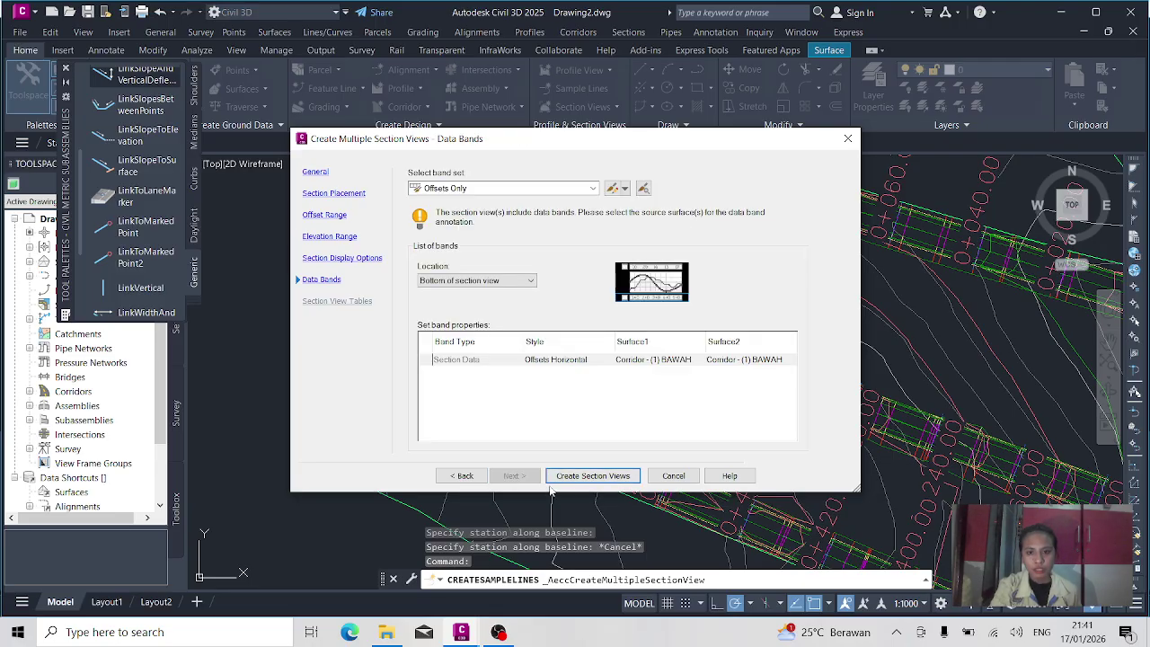
Create the section views and place them in the empty area below the profile view, beside the assembly
{"action": "left_click", "coordinate": [589, 476]}
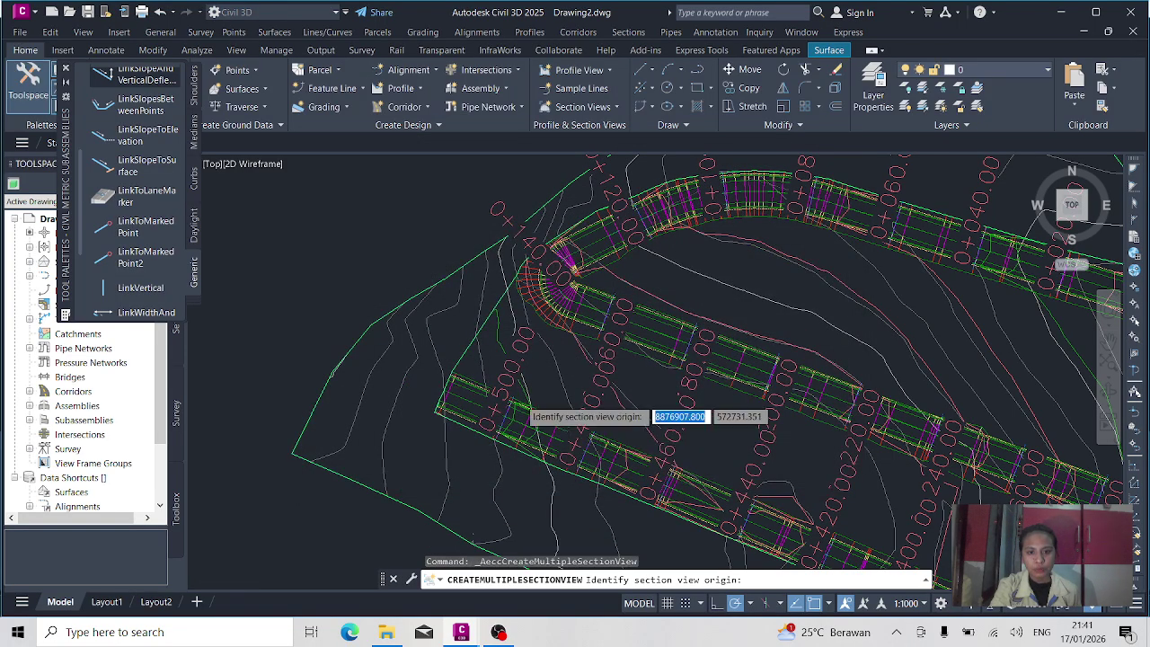
{"action": "scroll", "coordinate": [719, 400], "scroll_direction": "down", "scroll_amount": 6}
{"action": "scroll", "coordinate": [905, 428], "scroll_direction": "up", "scroll_amount": 2}
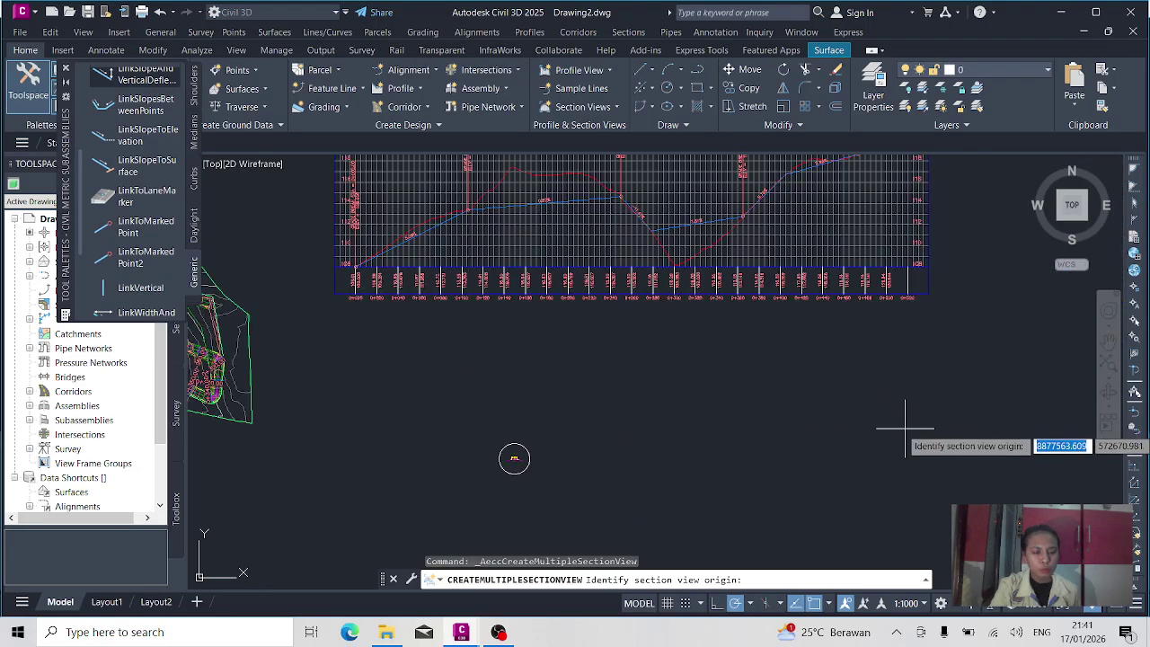
{"action": "scroll", "coordinate": [905, 429], "scroll_direction": "up", "scroll_amount": 2}
{"action": "left_click", "coordinate": [653, 408]}
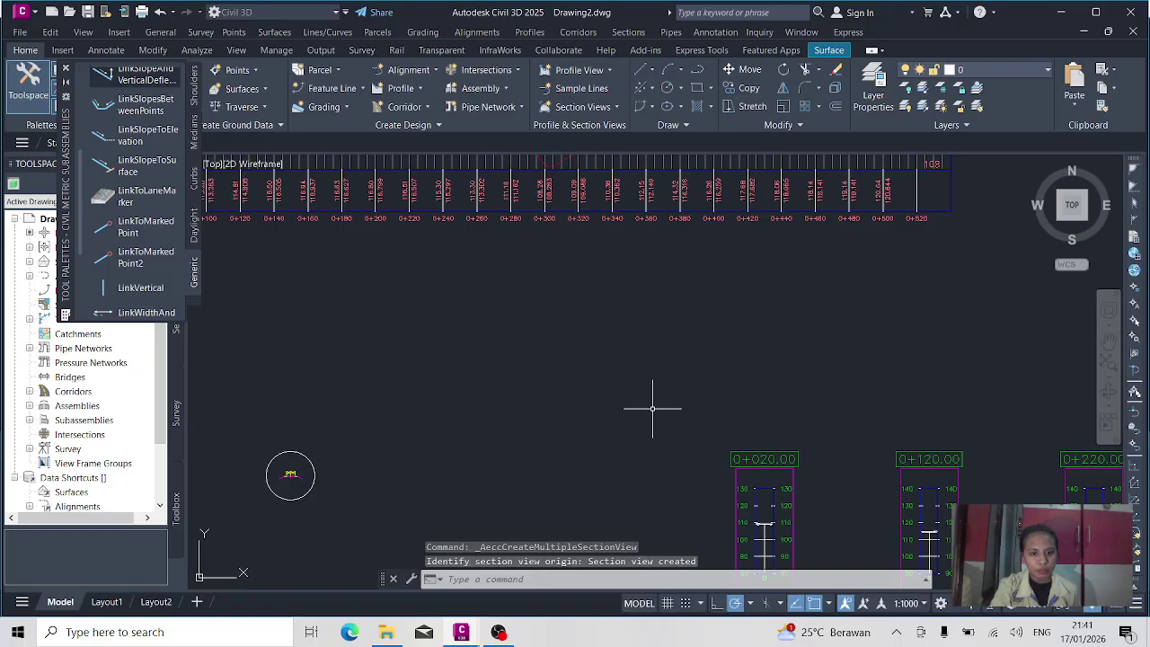
Examine the grid of section views and the road cross section at station 0+020.00
{"action": "scroll", "coordinate": [702, 420], "scroll_direction": "down", "scroll_amount": 5}
{"action": "scroll", "coordinate": [745, 483], "scroll_direction": "up", "scroll_amount": 3}
{"action": "scroll", "coordinate": [628, 356], "scroll_direction": "up", "scroll_amount": 1}
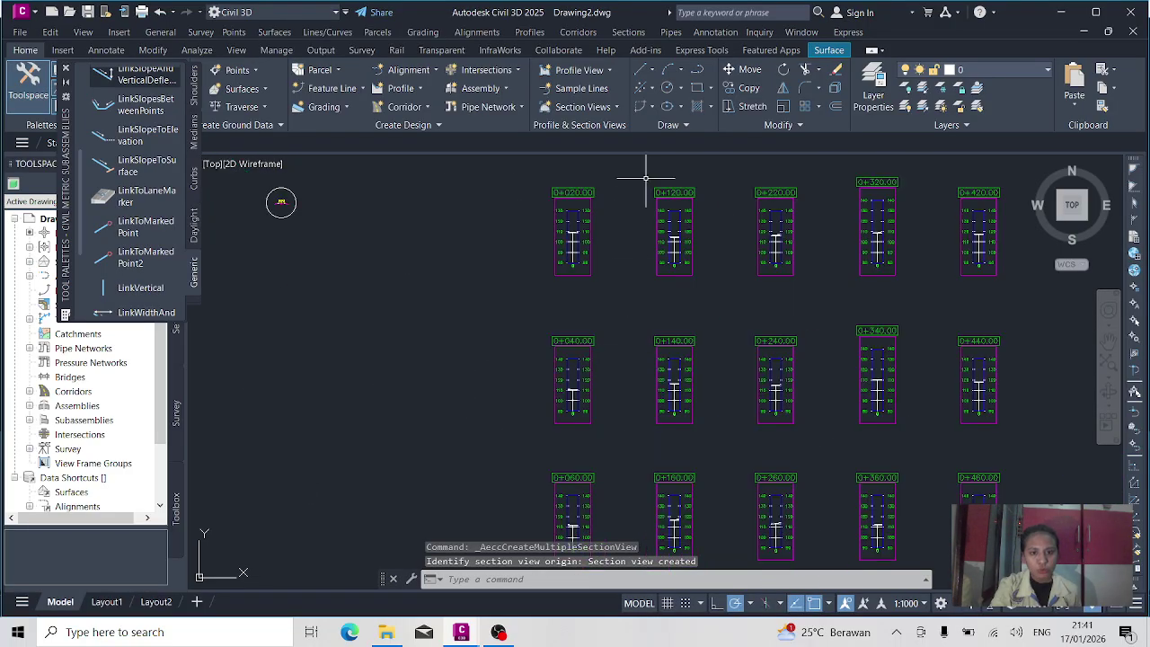
{"action": "scroll", "coordinate": [645, 180], "scroll_direction": "up", "scroll_amount": 6}
{"action": "scroll", "coordinate": [560, 225], "scroll_direction": "down", "scroll_amount": 5}
{"action": "scroll", "coordinate": [564, 226], "scroll_direction": "up", "scroll_amount": 4}
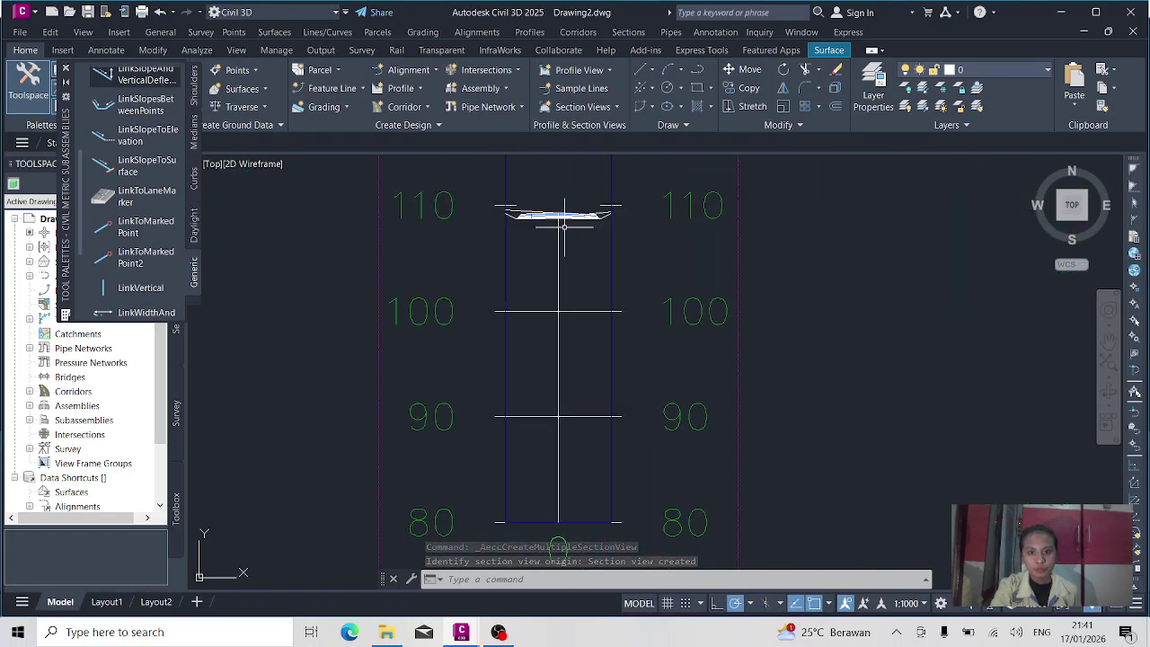
{"action": "scroll", "coordinate": [562, 225], "scroll_direction": "down", "scroll_amount": 7}
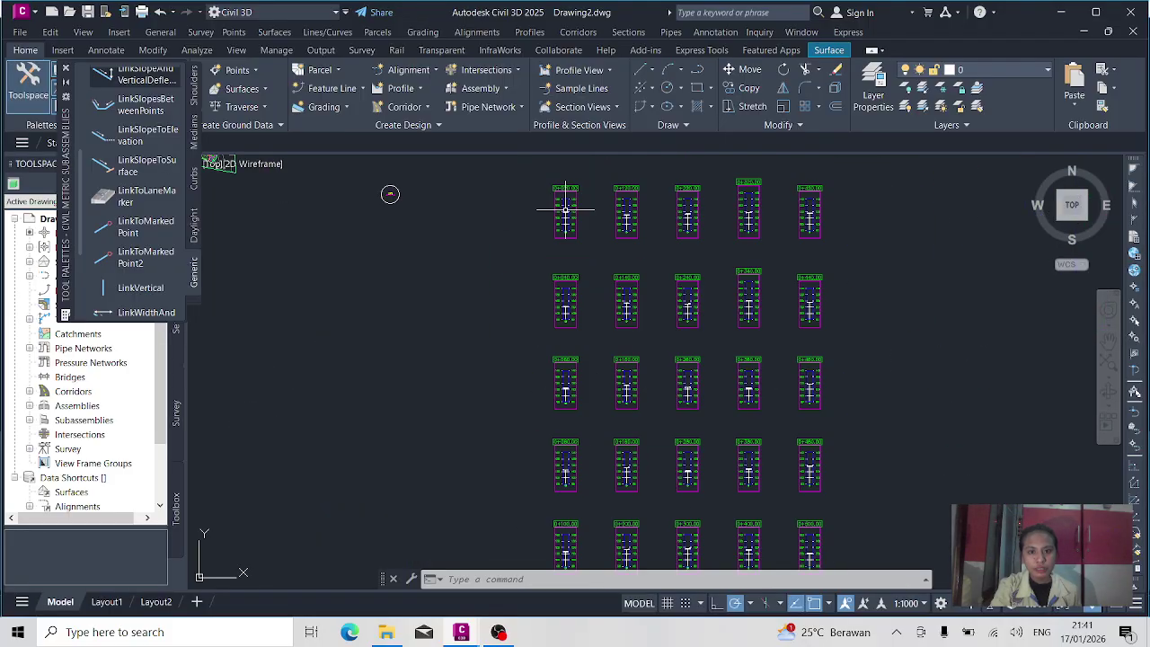
Check the sampled section sources of SL Collection - 1 through section view 0+020.00
{"action": "left_click", "coordinate": [566, 203]}
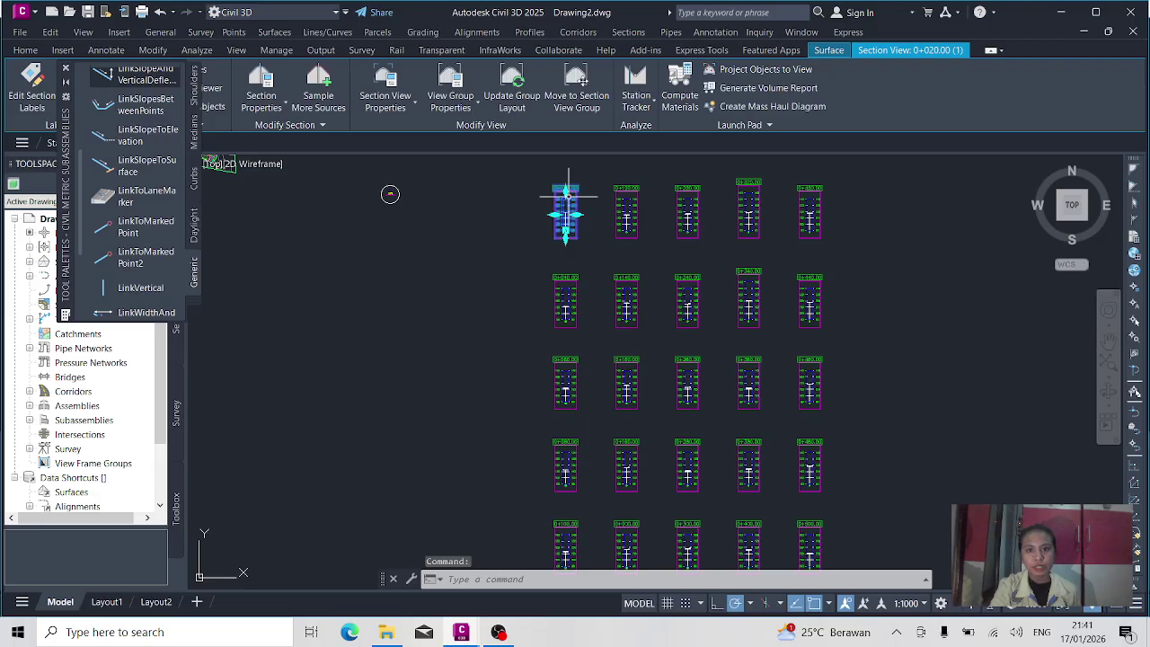
{"action": "left_click", "coordinate": [327, 94]}
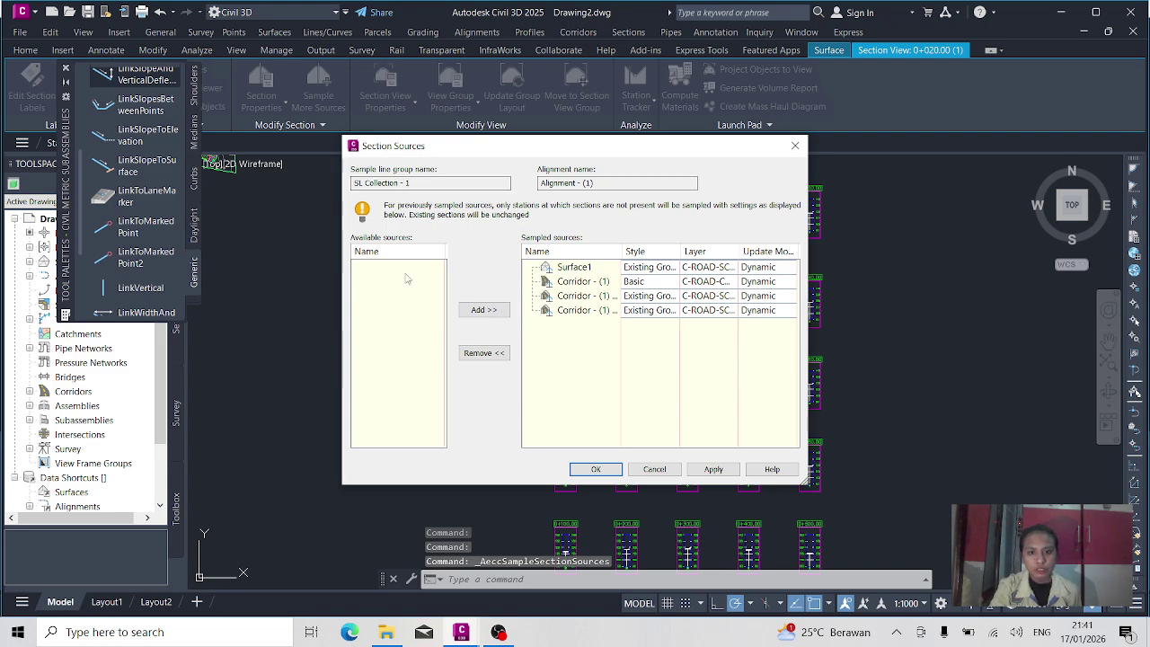
{"action": "left_click", "coordinate": [597, 468]}
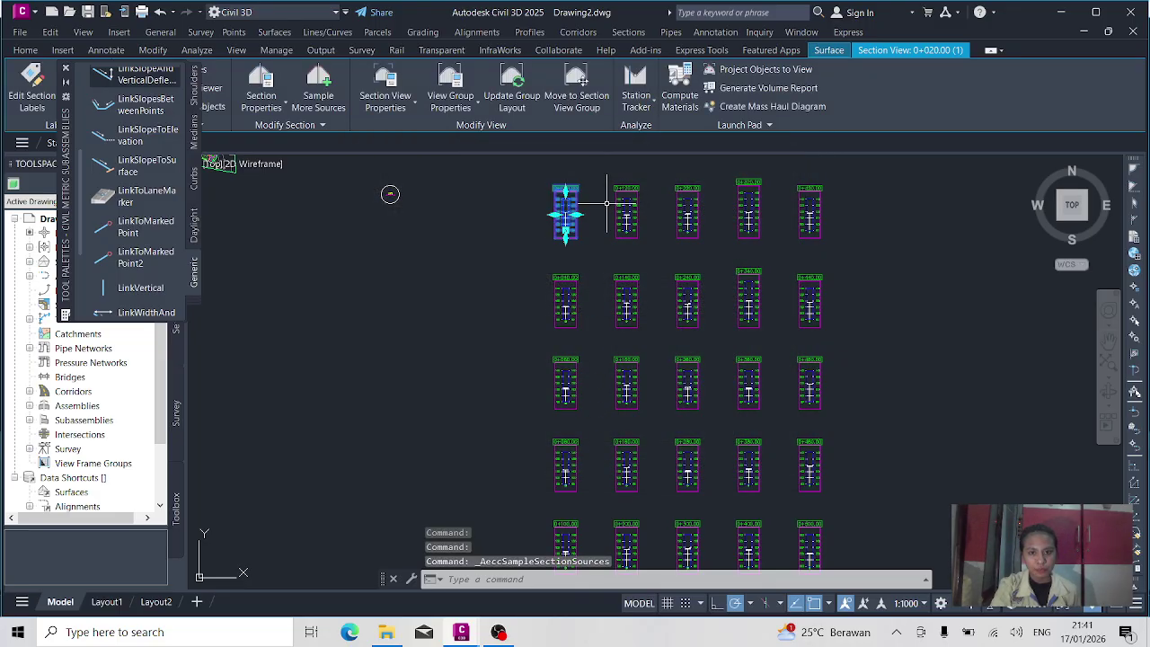
Start Compute Materials for SL Collection - 1 on Alignment - (1) with Cut and Fill criteria and assign Surface1 to all EG surfaces
{"action": "key", "text": "Escape"}
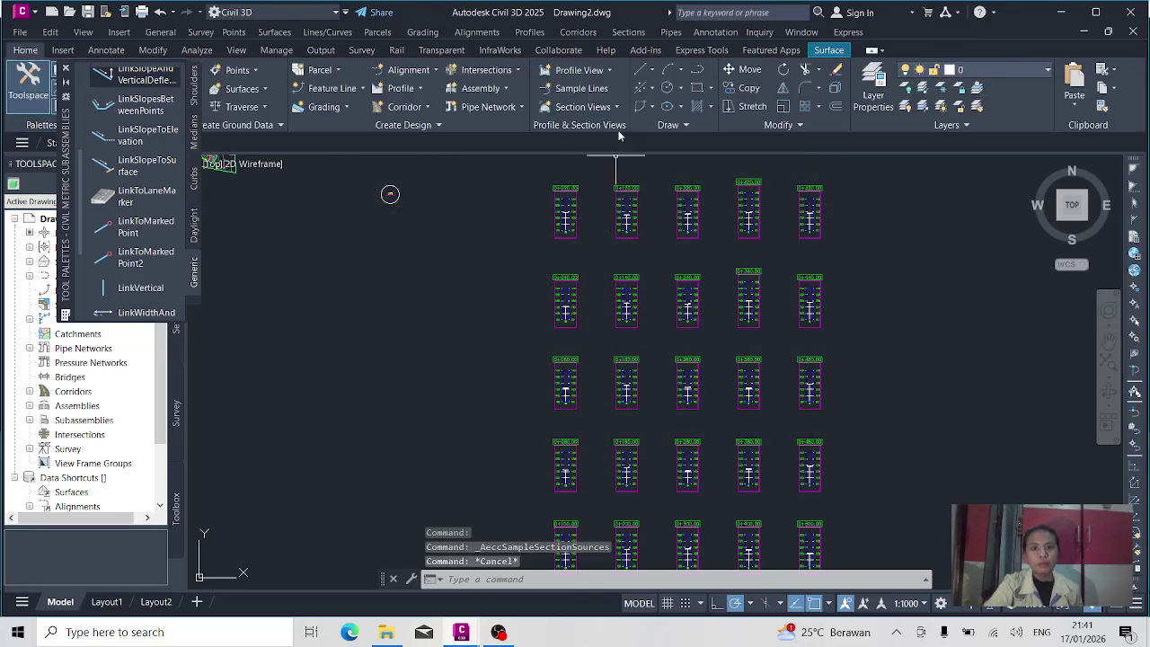
{"action": "left_click", "coordinate": [627, 31]}
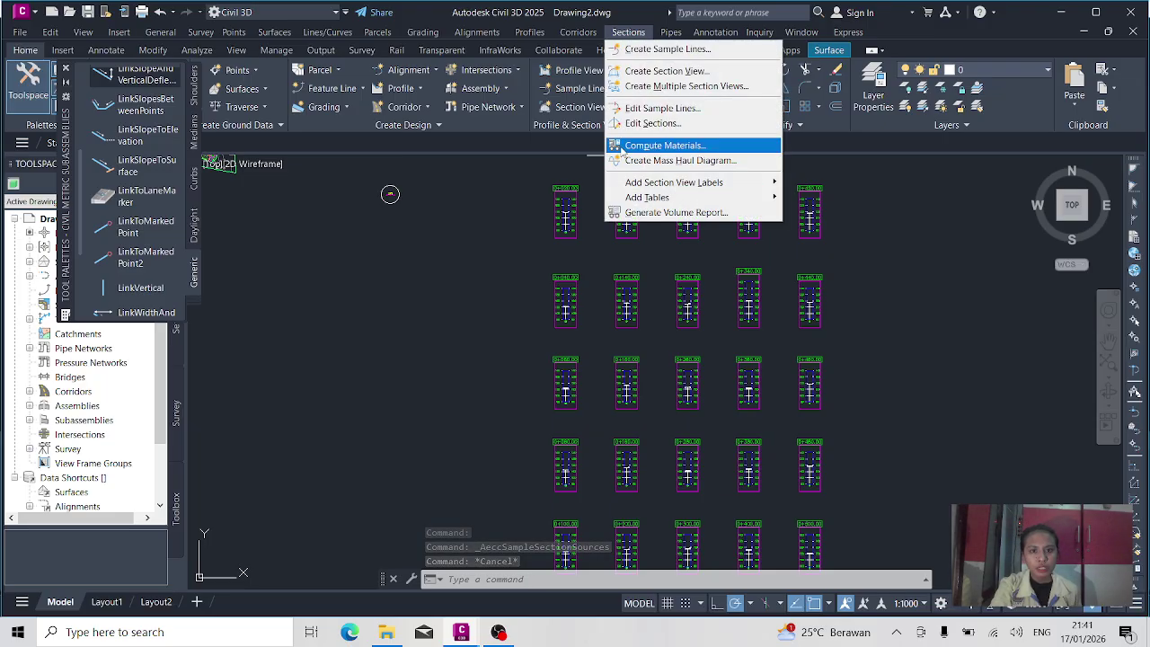
{"action": "left_click", "coordinate": [628, 145]}
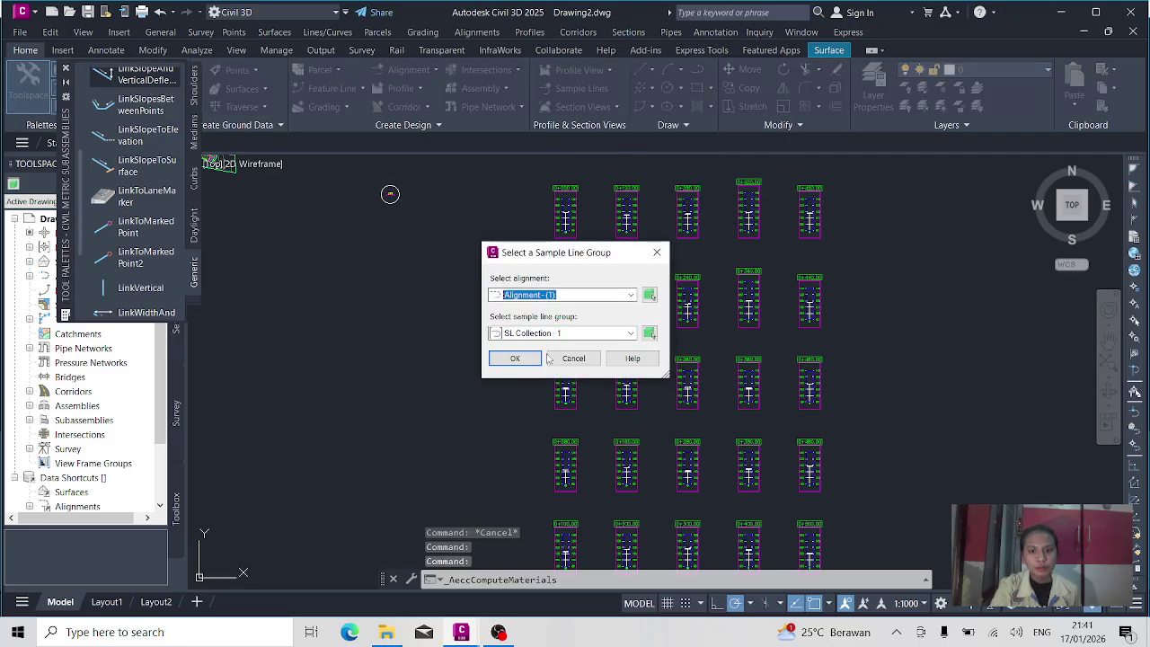
{"action": "left_click", "coordinate": [514, 364]}
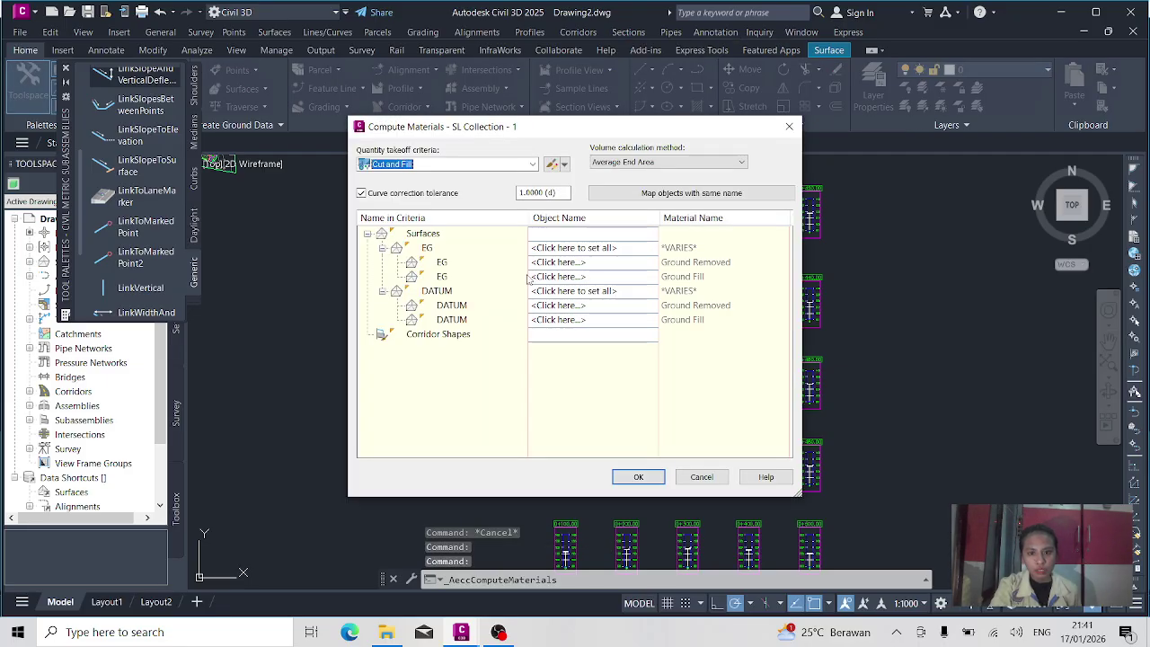
{"action": "left_click", "coordinate": [439, 249]}
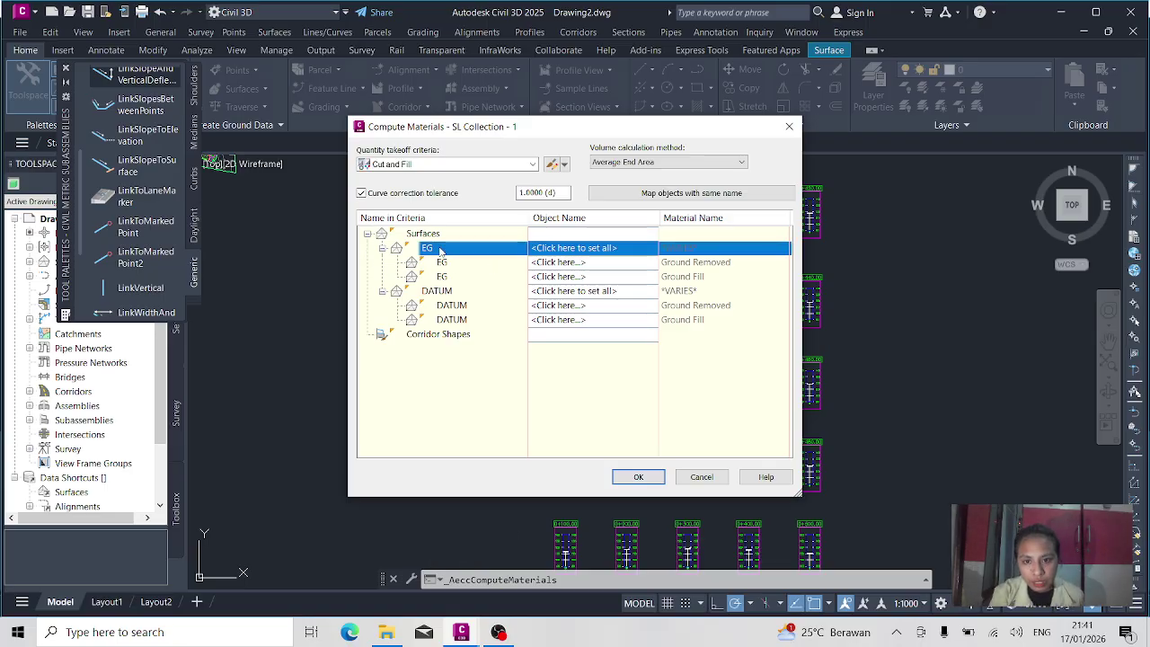
{"action": "left_click", "coordinate": [579, 248]}
{"action": "left_click", "coordinate": [579, 265]}
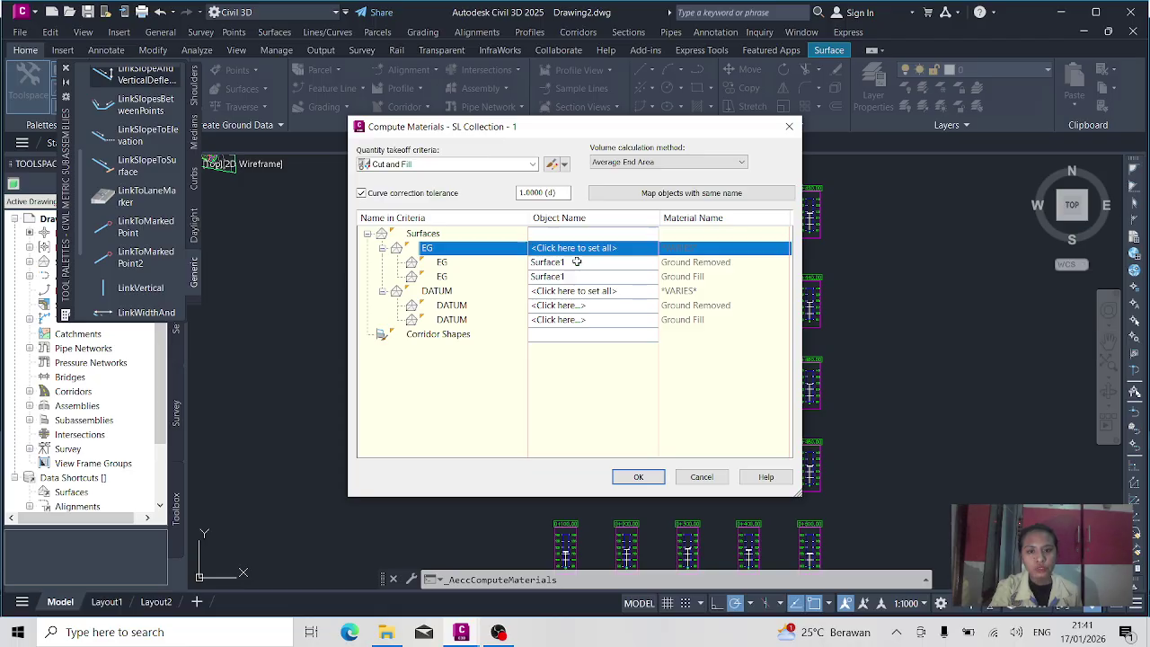
Assign Corridor - (1) BAWAH to all DATUM surfaces and compute the materials
{"action": "left_click", "coordinate": [539, 292]}
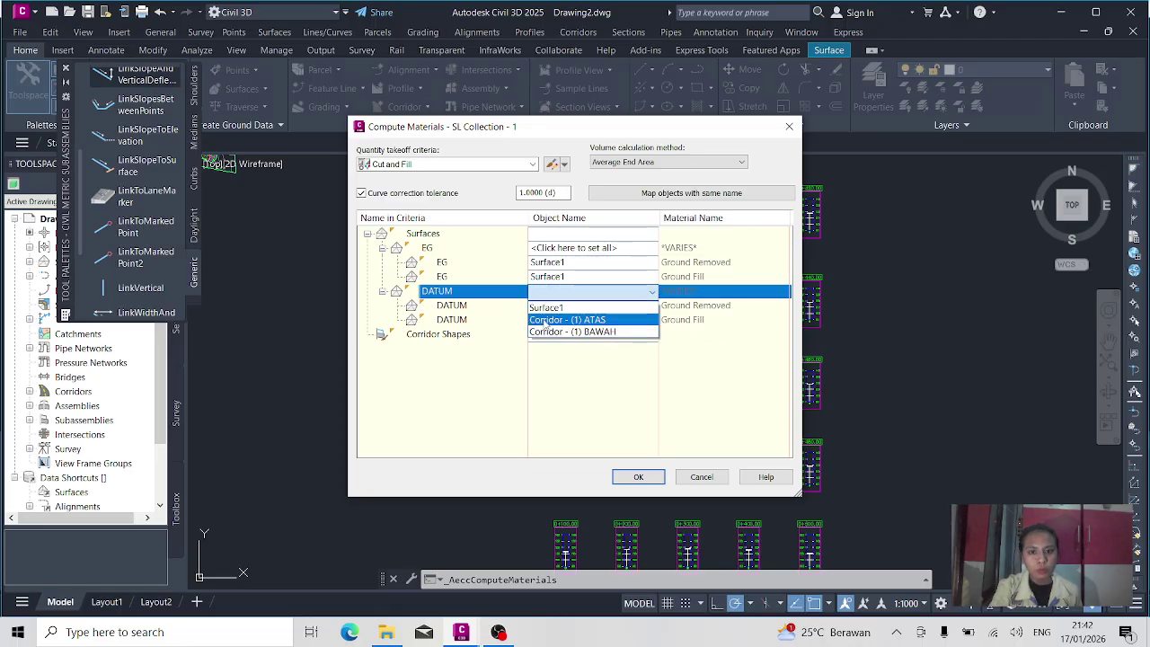
{"action": "left_click", "coordinate": [541, 333]}
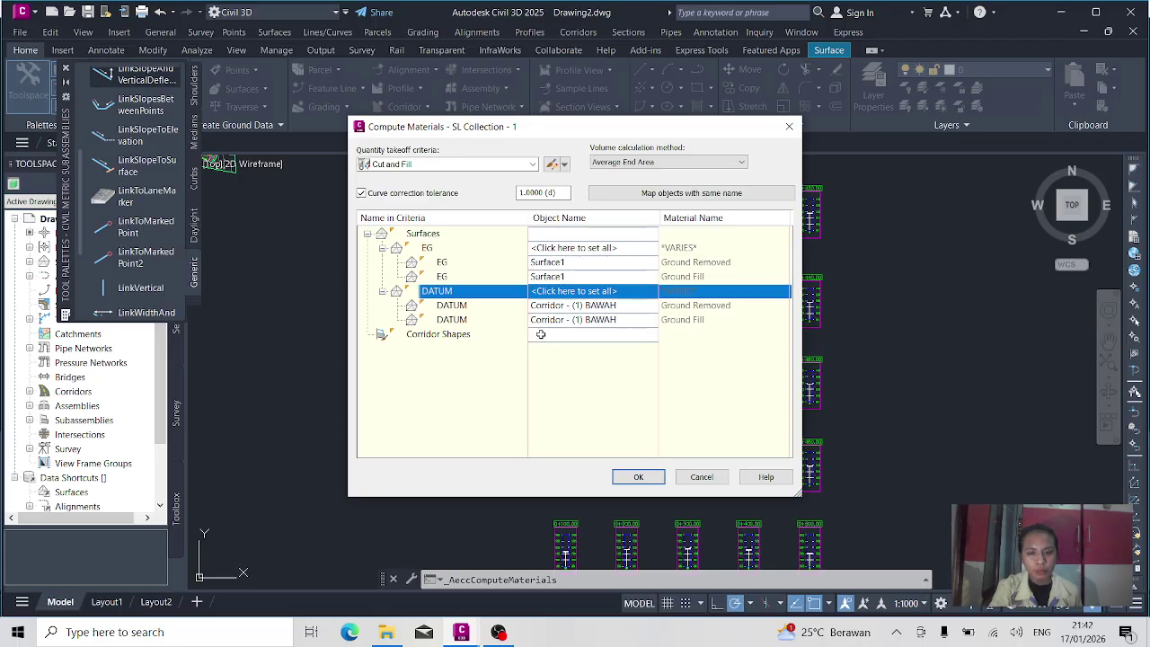
{"action": "left_click", "coordinate": [632, 477]}
Edit the style of the Ground Removed material section at station 0+140.00, setting the shape area fill colour to 90
{"action": "scroll", "coordinate": [626, 312], "scroll_direction": "up", "scroll_amount": 8}
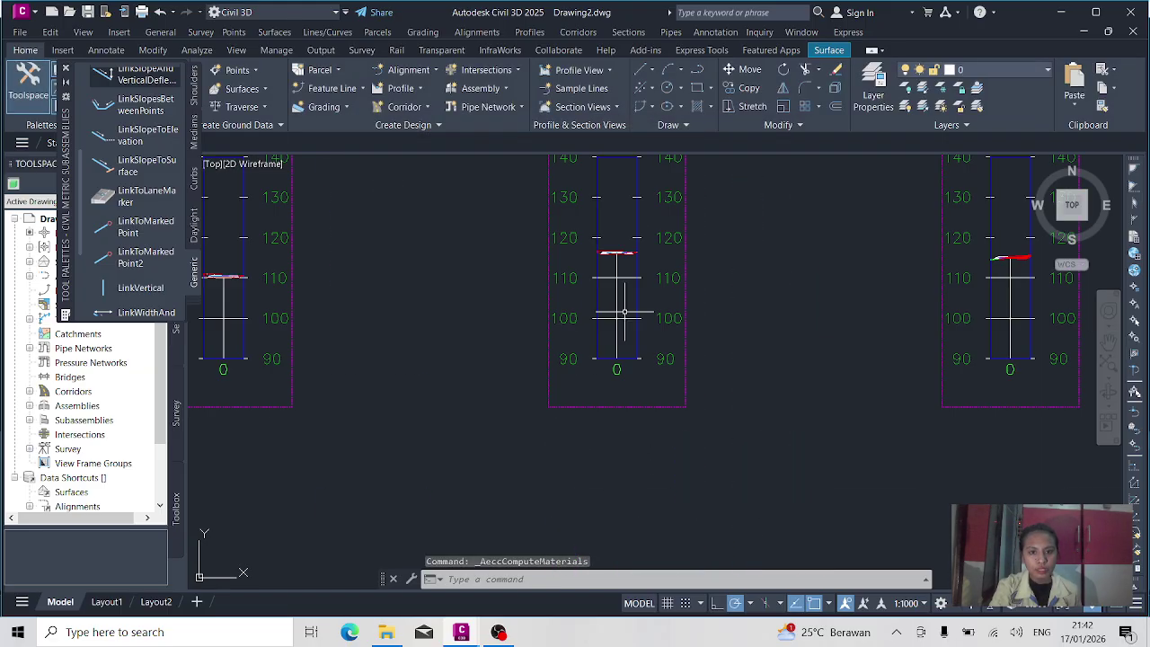
{"action": "scroll", "coordinate": [626, 253], "scroll_direction": "up", "scroll_amount": 6}
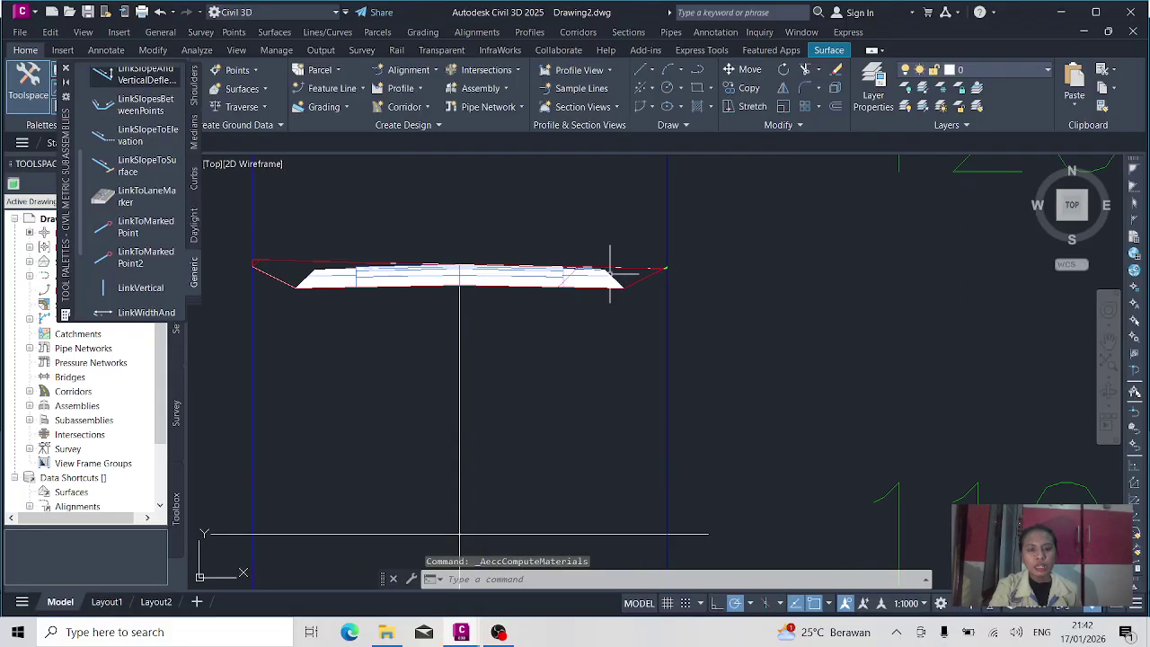
{"action": "scroll", "coordinate": [422, 283], "scroll_direction": "down", "scroll_amount": 5}
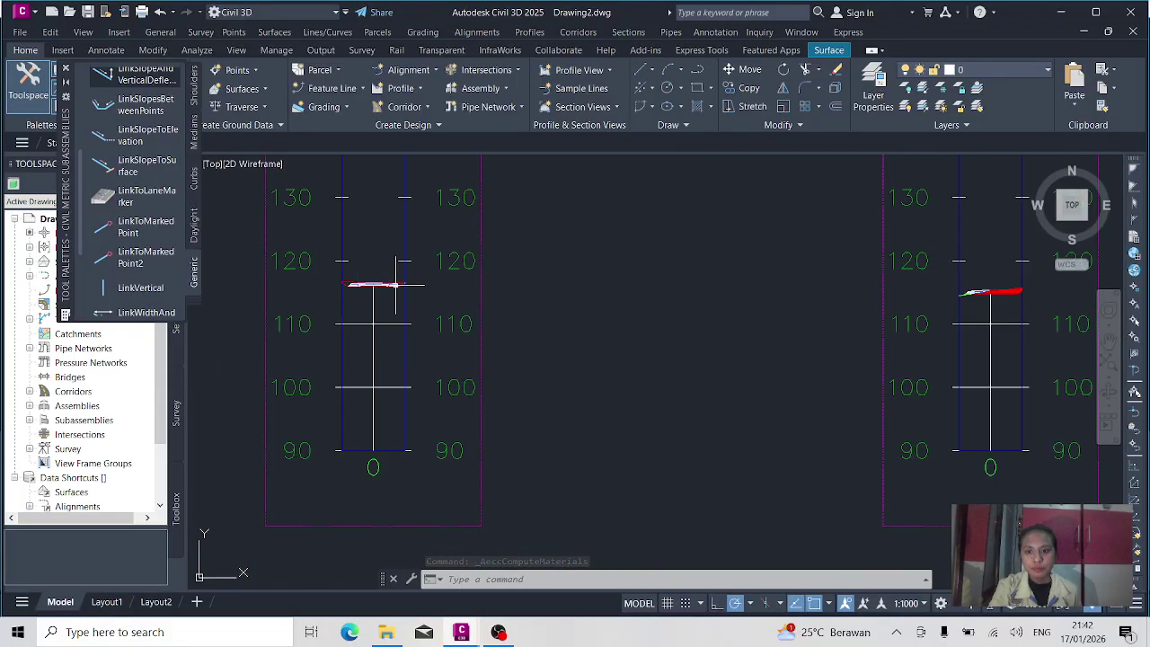
{"action": "scroll", "coordinate": [399, 285], "scroll_direction": "up", "scroll_amount": 2}
{"action": "scroll", "coordinate": [399, 284], "scroll_direction": "up", "scroll_amount": 6}
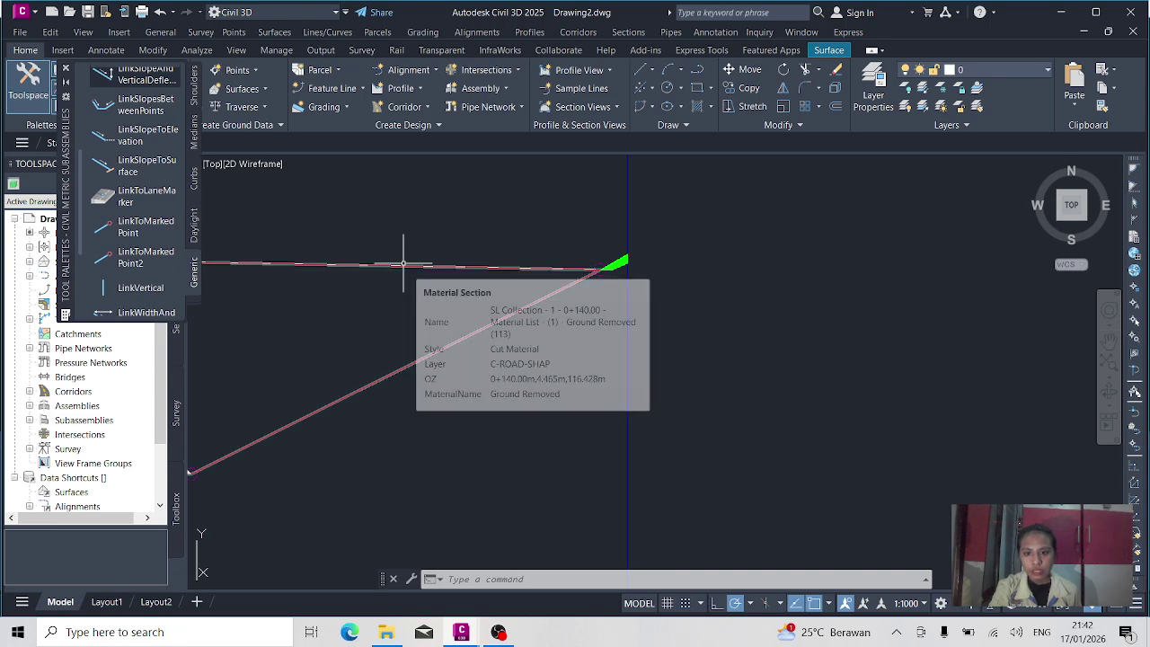
{"action": "left_click", "coordinate": [403, 264]}
{"action": "left_click", "coordinate": [402, 263]}
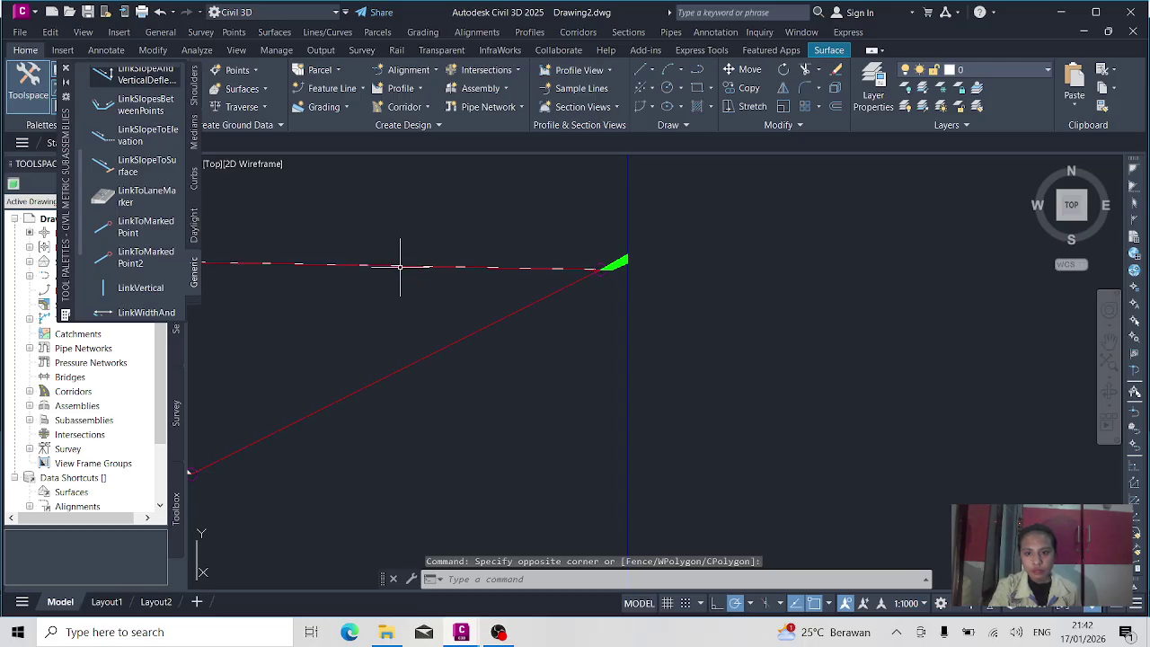
{"action": "right_click", "coordinate": [400, 265]}
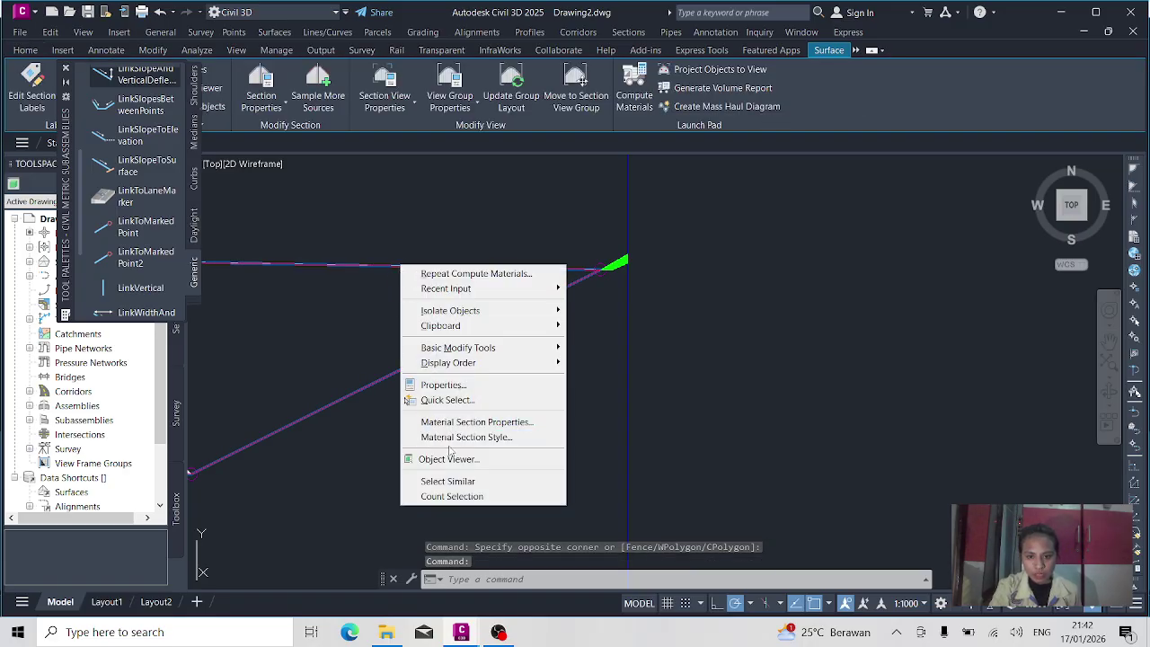
{"action": "left_click", "coordinate": [450, 439]}
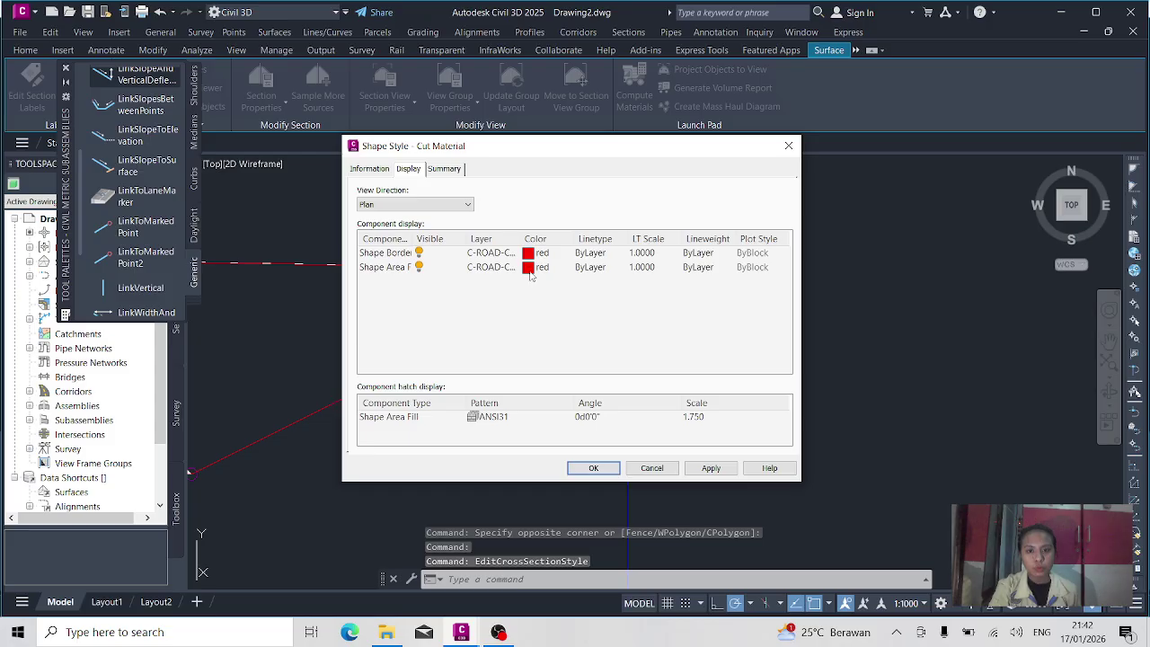
{"action": "left_click", "coordinate": [530, 267]}
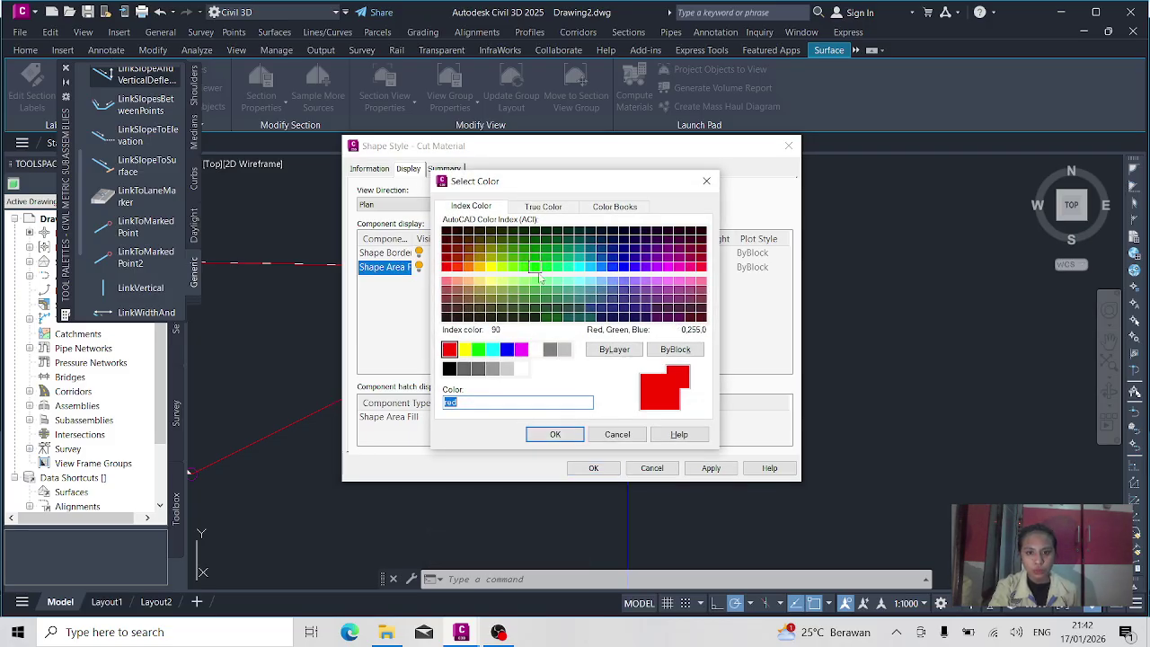
{"action": "left_click", "coordinate": [536, 267]}
{"action": "left_click", "coordinate": [556, 434]}
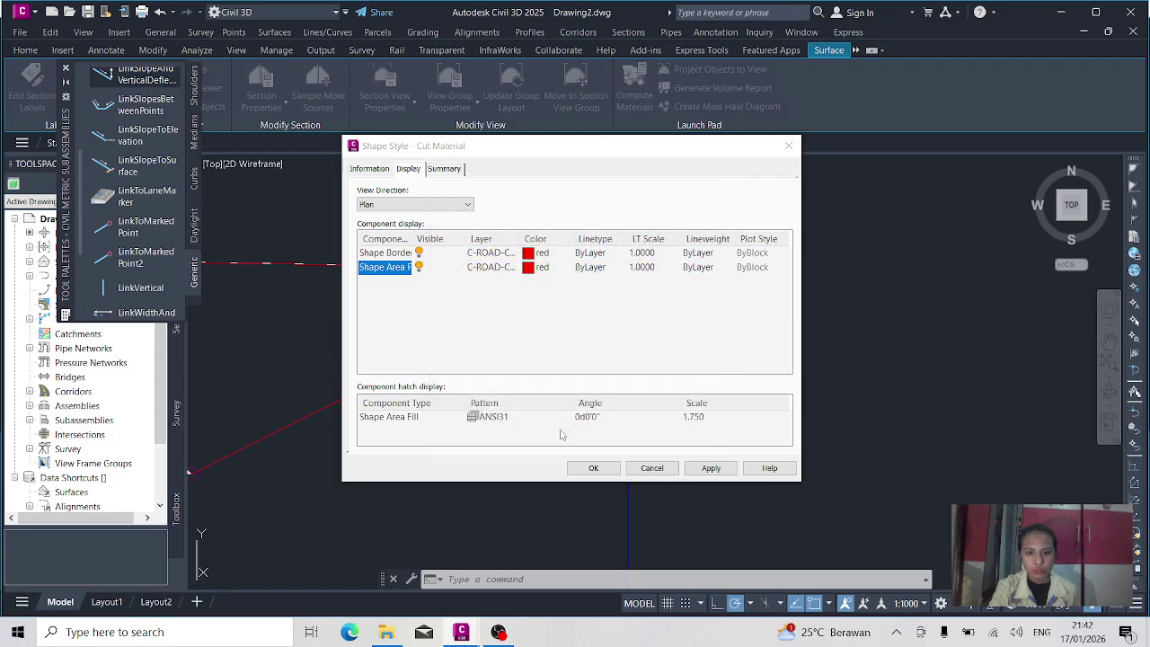
Browse the ANSI hatch patterns for the Cut Material shape area fill and choose ANSI31
{"action": "left_click", "coordinate": [492, 418]}
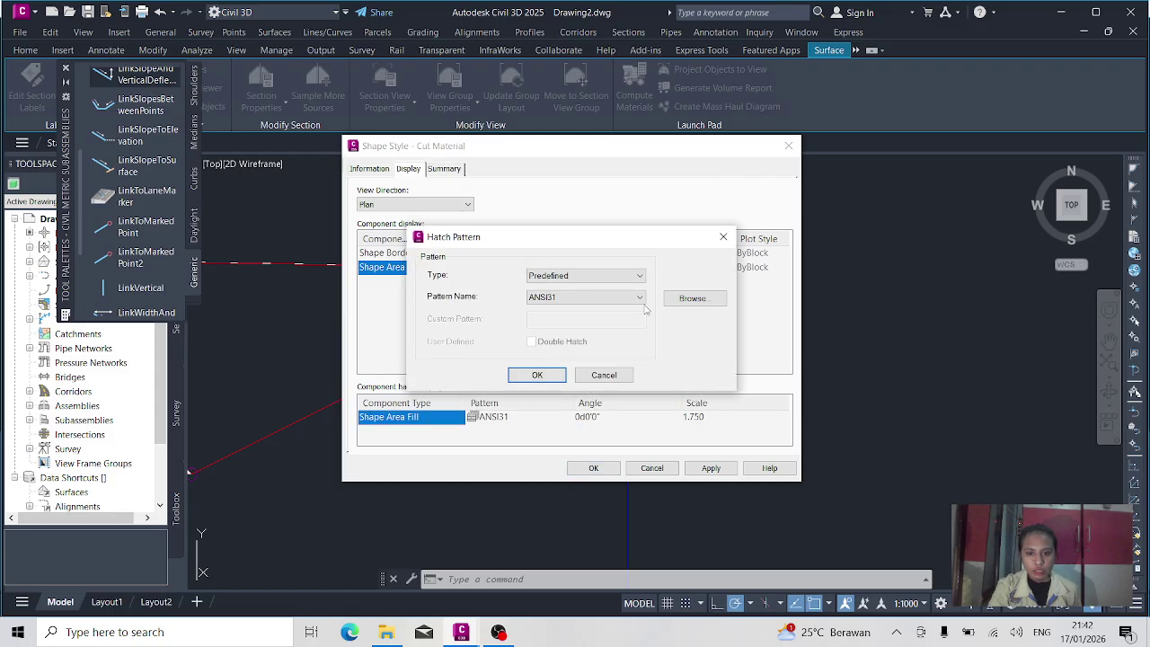
{"action": "left_click", "coordinate": [690, 297]}
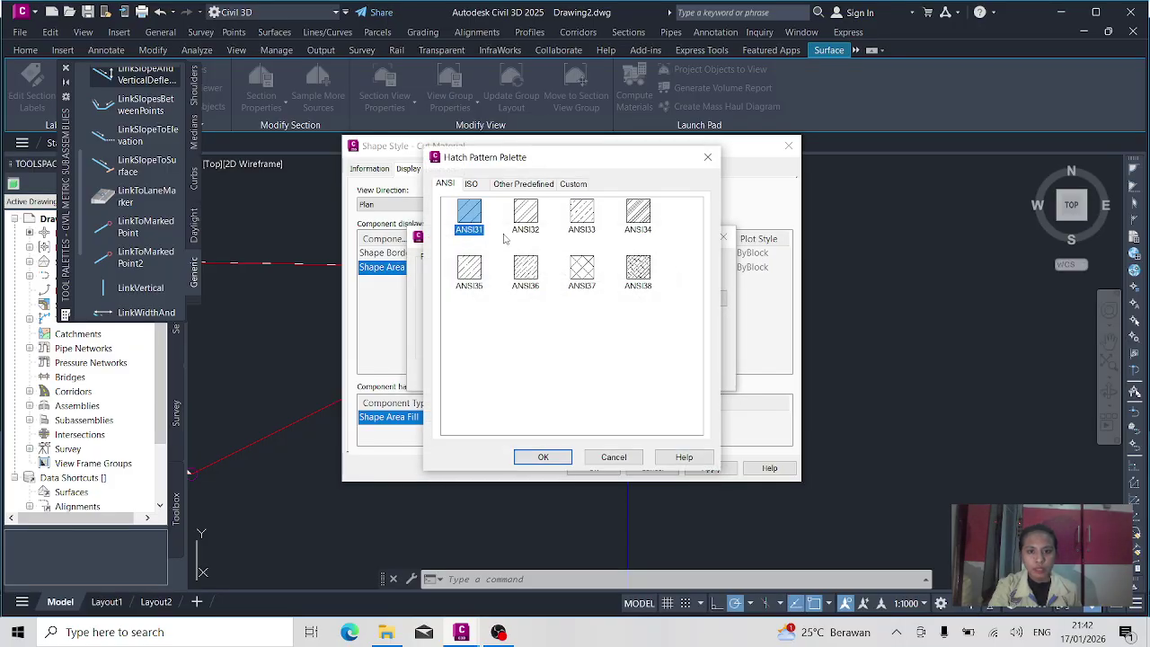
{"action": "left_click", "coordinate": [536, 214]}
{"action": "left_click", "coordinate": [596, 219]}
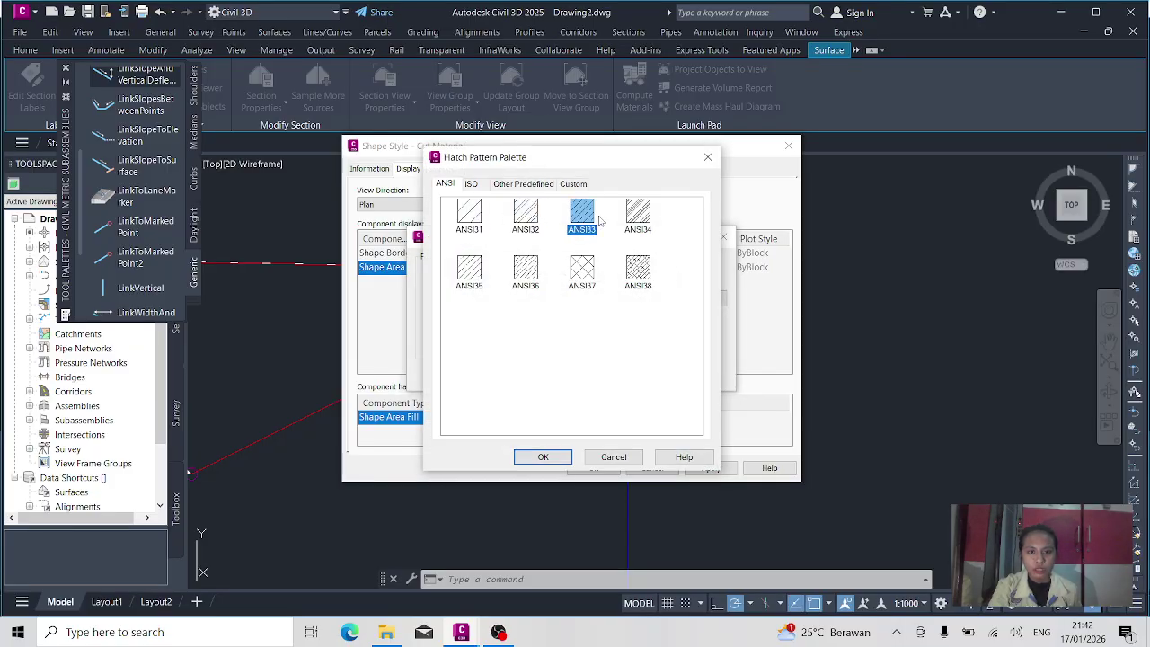
{"action": "left_click", "coordinate": [482, 232]}
{"action": "left_click", "coordinate": [541, 458]}
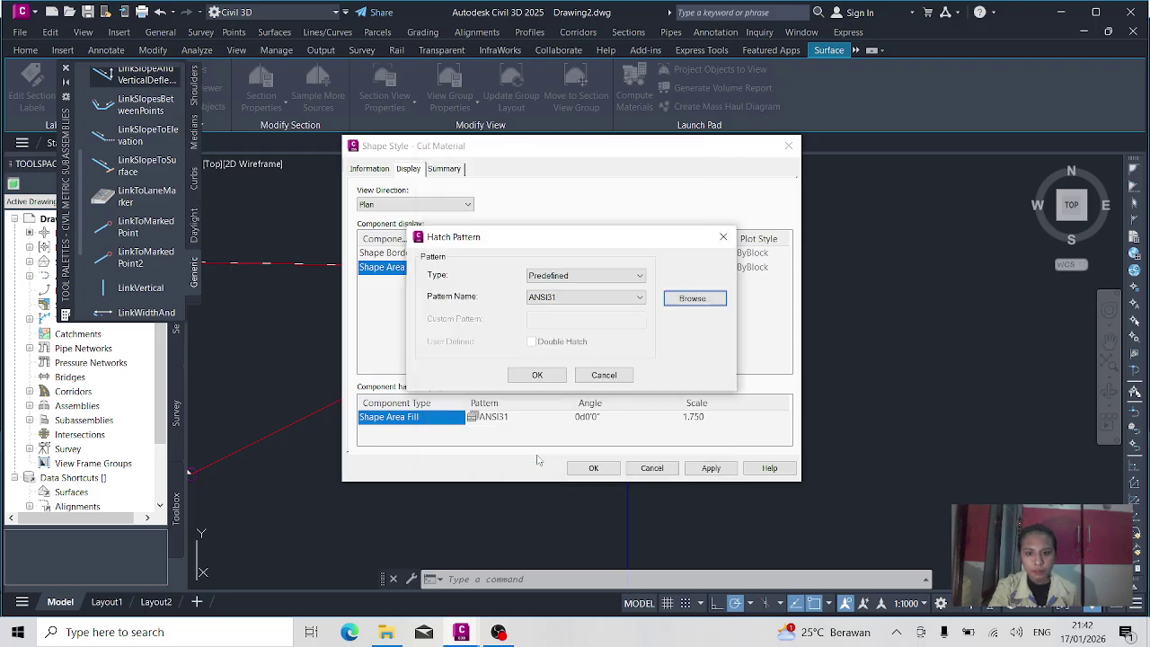
{"action": "left_click", "coordinate": [537, 375]}
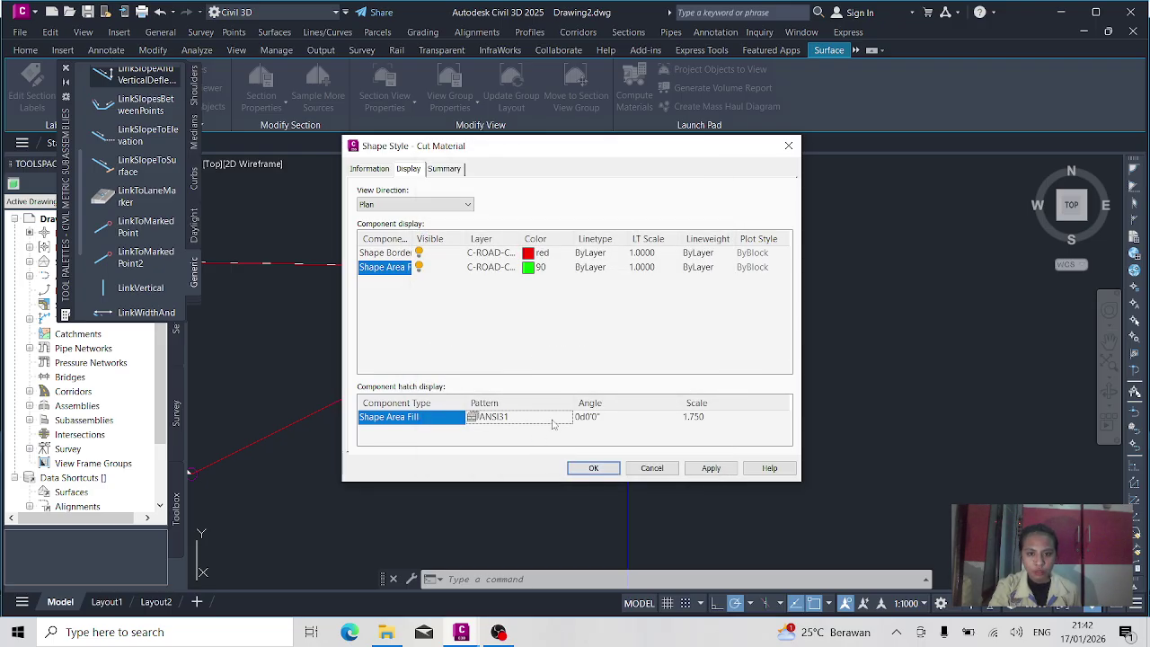
Try to change the hatch angle of the Cut Material shape area fill
{"action": "left_click", "coordinate": [605, 415]}
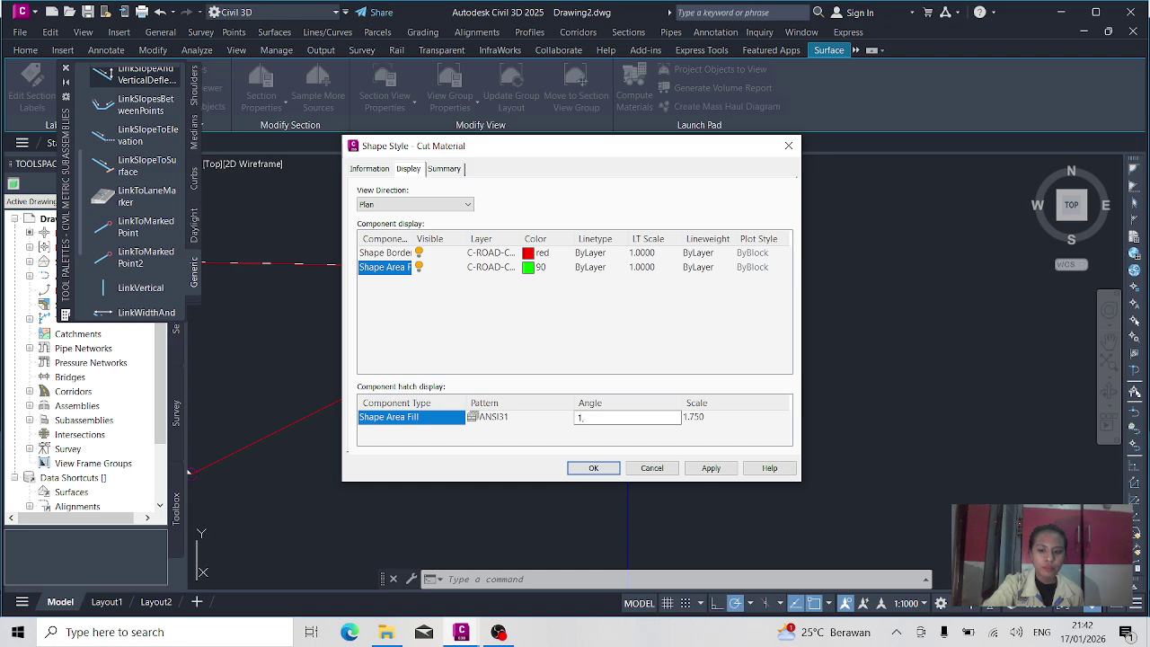
{"action": "key", "text": "Return"}
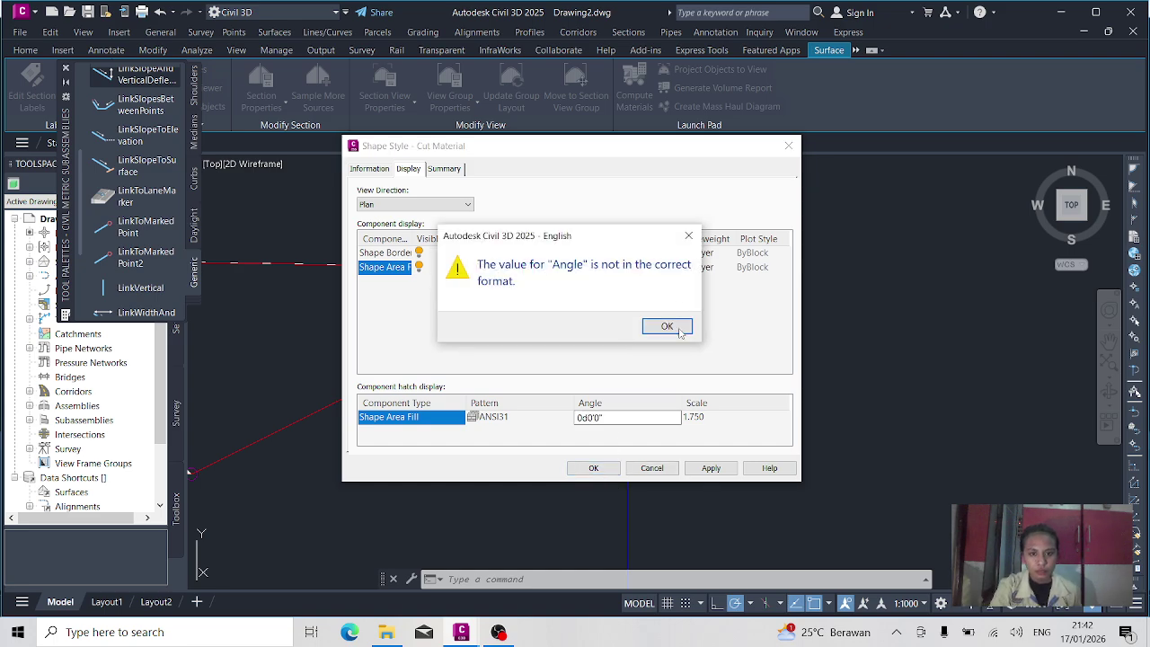
{"action": "left_click", "coordinate": [667, 326]}
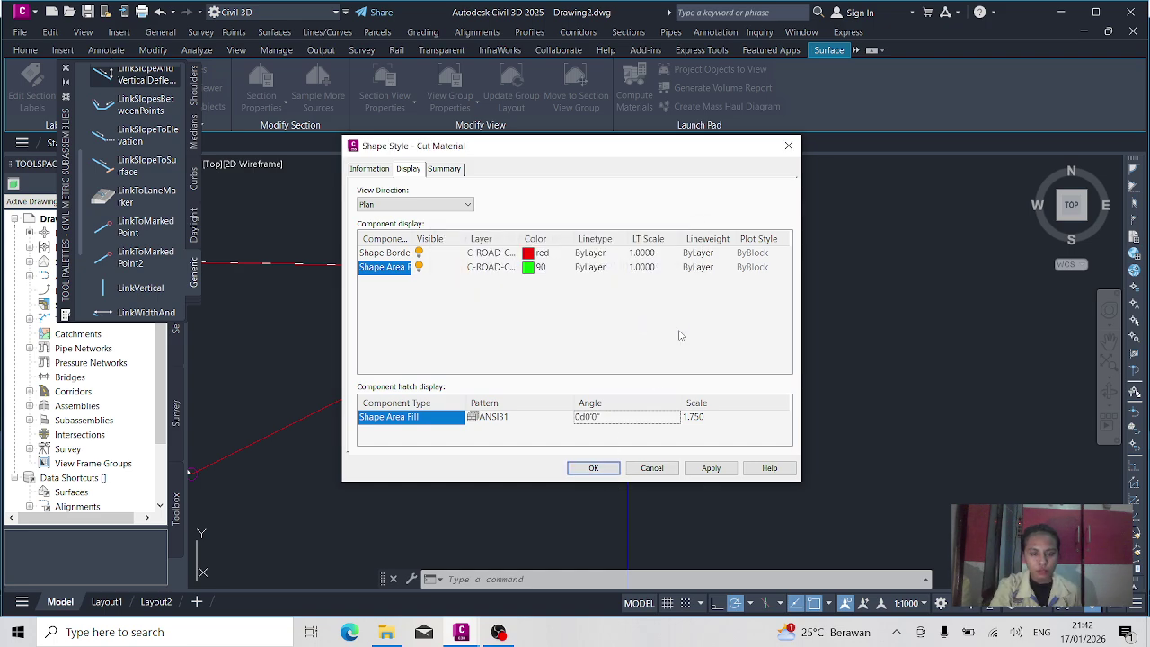
Apply the Cut Material style and examine the cut and fill areas across the section views
{"action": "left_click", "coordinate": [596, 471]}
{"action": "scroll", "coordinate": [600, 315], "scroll_direction": "up", "scroll_amount": 5}
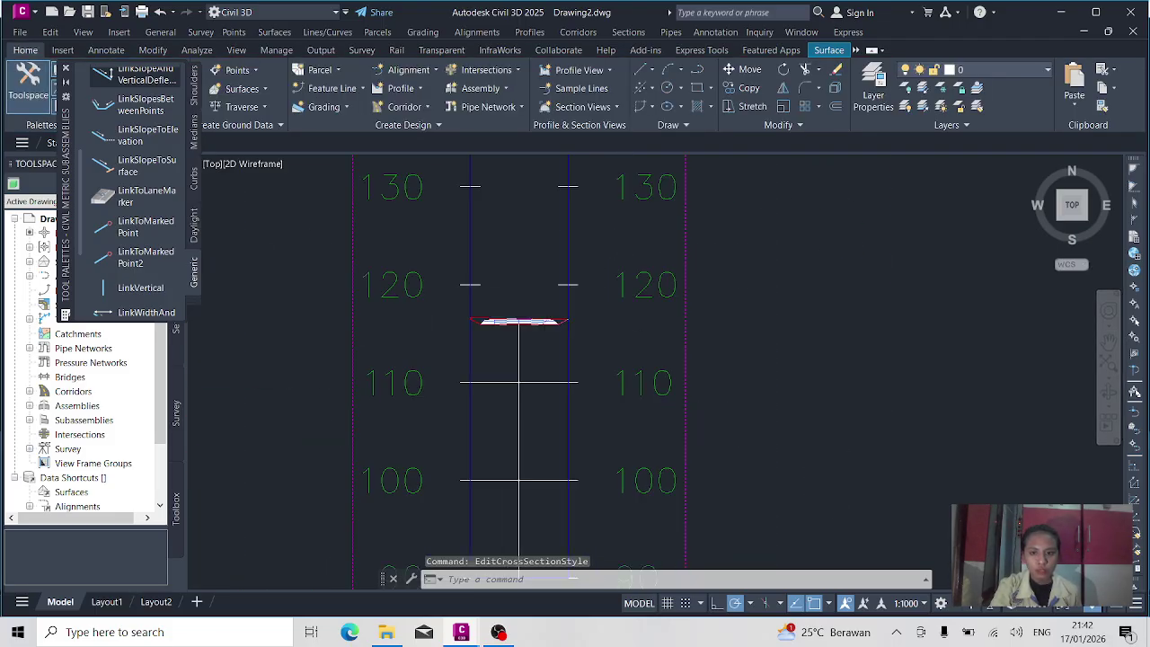
{"action": "scroll", "coordinate": [524, 321], "scroll_direction": "up", "scroll_amount": 4}
{"action": "scroll", "coordinate": [499, 258], "scroll_direction": "down", "scroll_amount": 8}
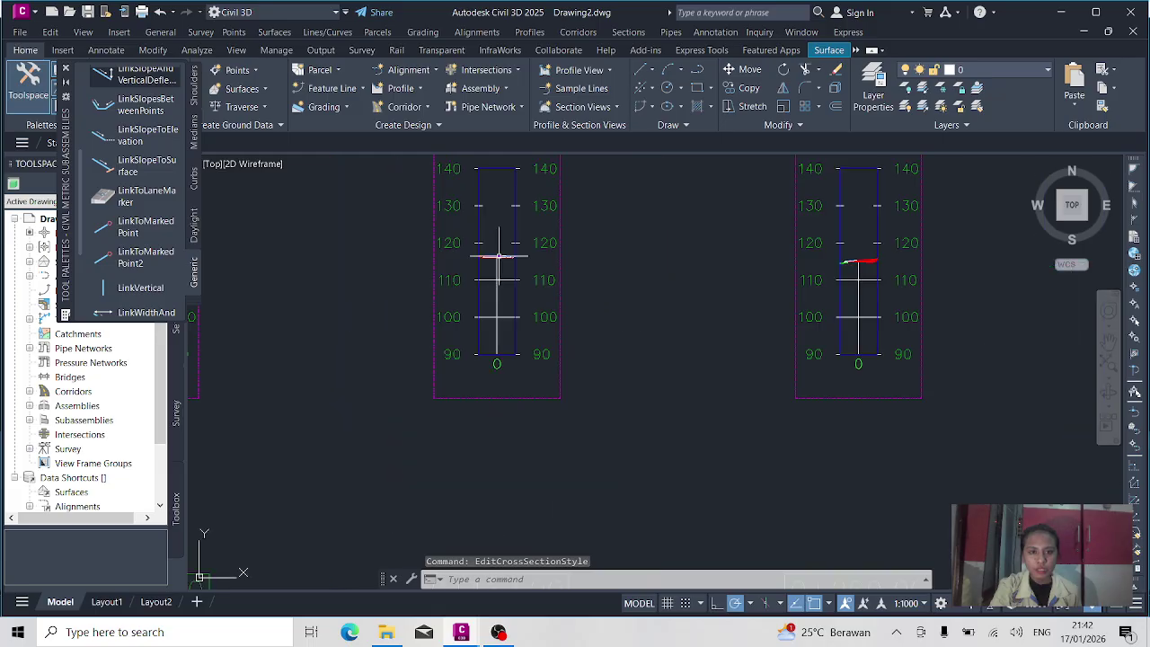
{"action": "scroll", "coordinate": [803, 243], "scroll_direction": "down", "scroll_amount": 3}
{"action": "scroll", "coordinate": [692, 248], "scroll_direction": "up", "scroll_amount": 8}
{"action": "scroll", "coordinate": [608, 260], "scroll_direction": "down", "scroll_amount": 6}
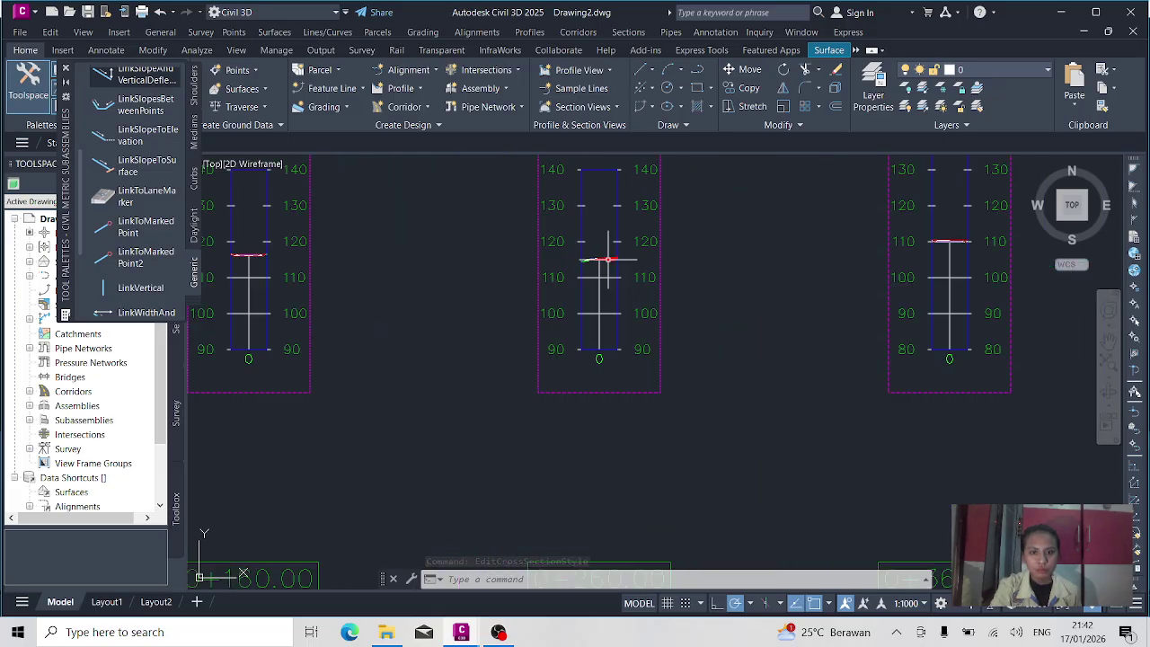
{"action": "scroll", "coordinate": [608, 260], "scroll_direction": "down", "scroll_amount": 5}
{"action": "scroll", "coordinate": [525, 395], "scroll_direction": "down", "scroll_amount": 5}
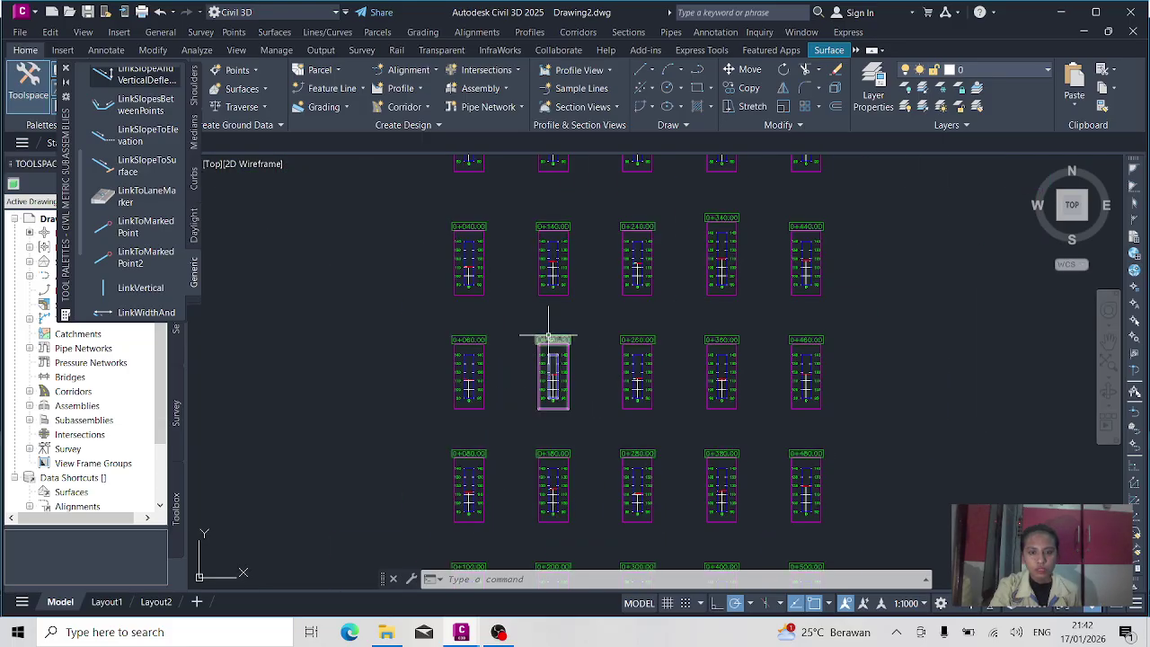
Add a dynamic Cut and Fill total volume table for Material List - (1) of SL Collection - 1, placed beside the section view grid
{"action": "left_click", "coordinate": [622, 31]}
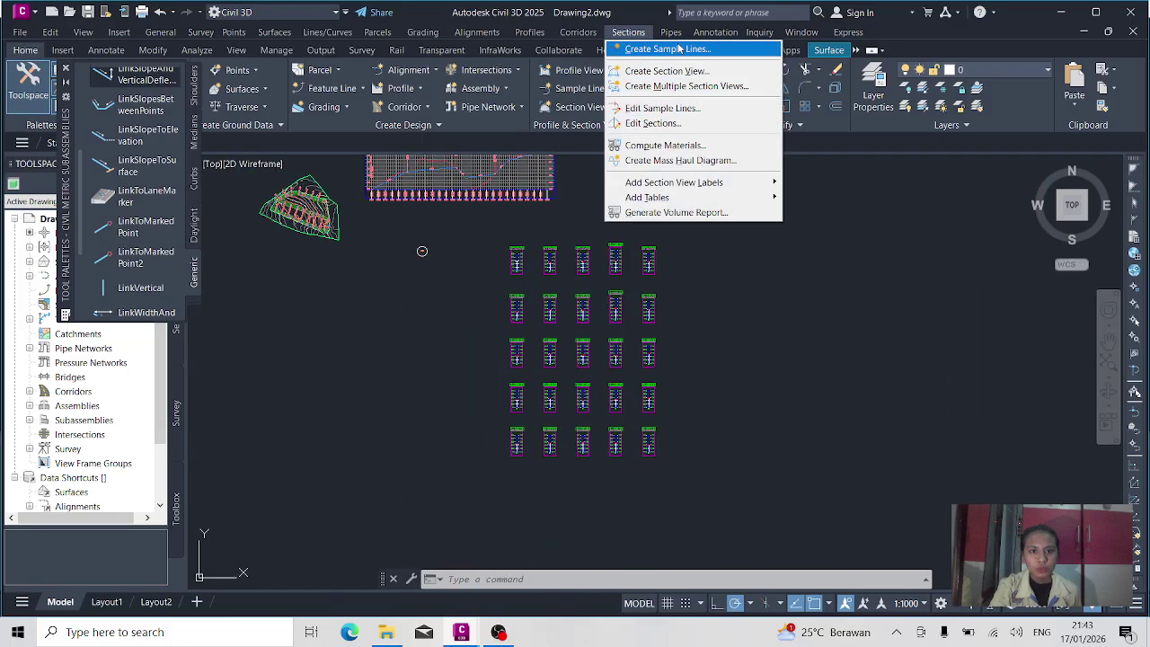
{"action": "mouse_move", "coordinate": [665, 199]}
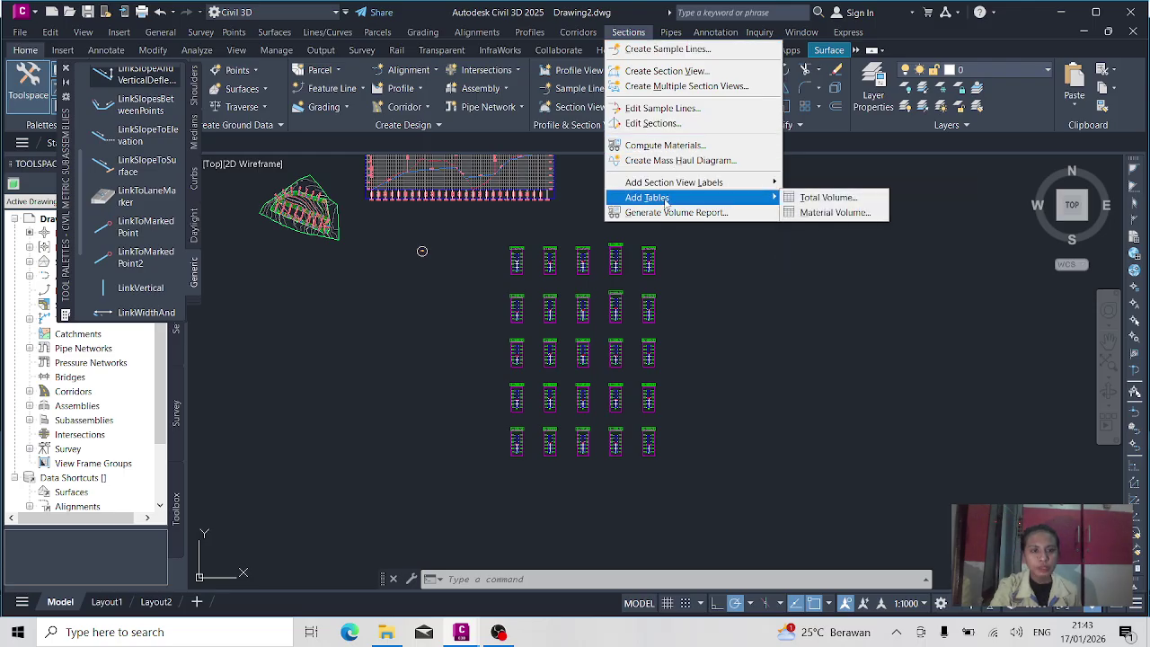
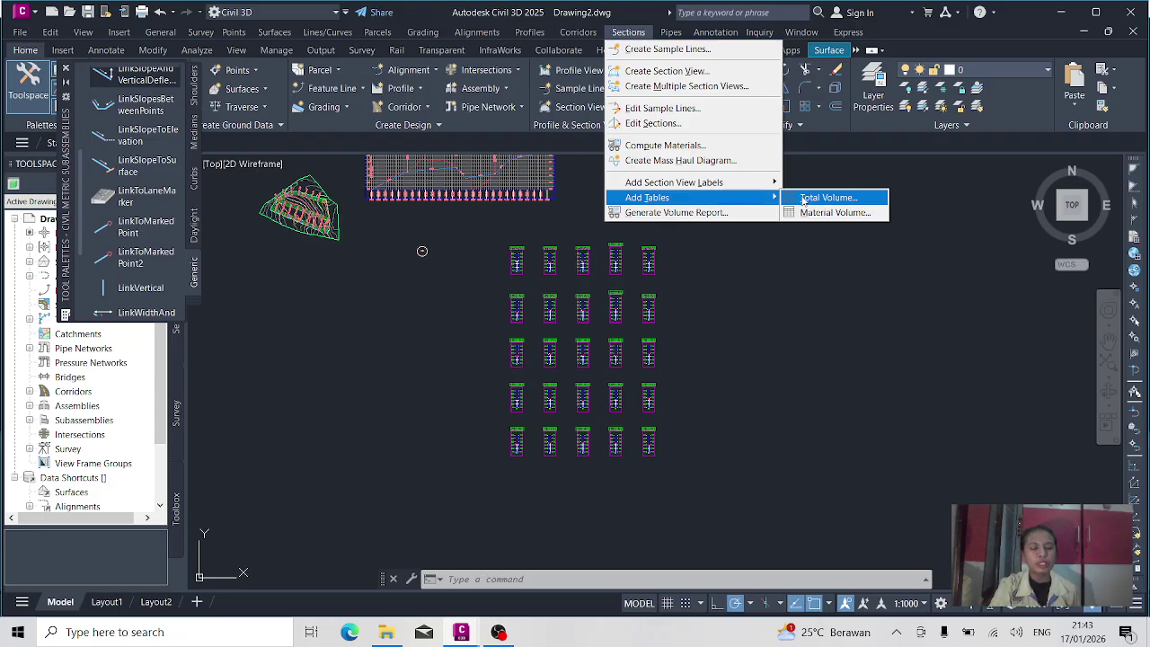
{"action": "left_click", "coordinate": [803, 199]}
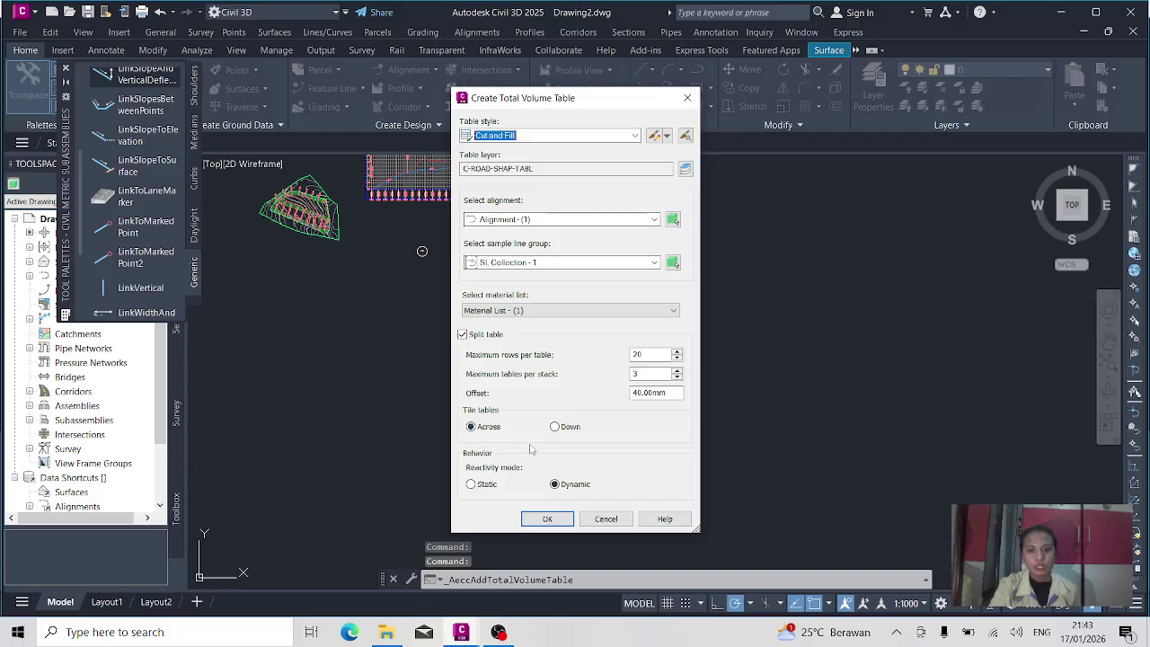
{"action": "left_click", "coordinate": [543, 519]}
{"action": "scroll", "coordinate": [807, 242], "scroll_direction": "up", "scroll_amount": 2}
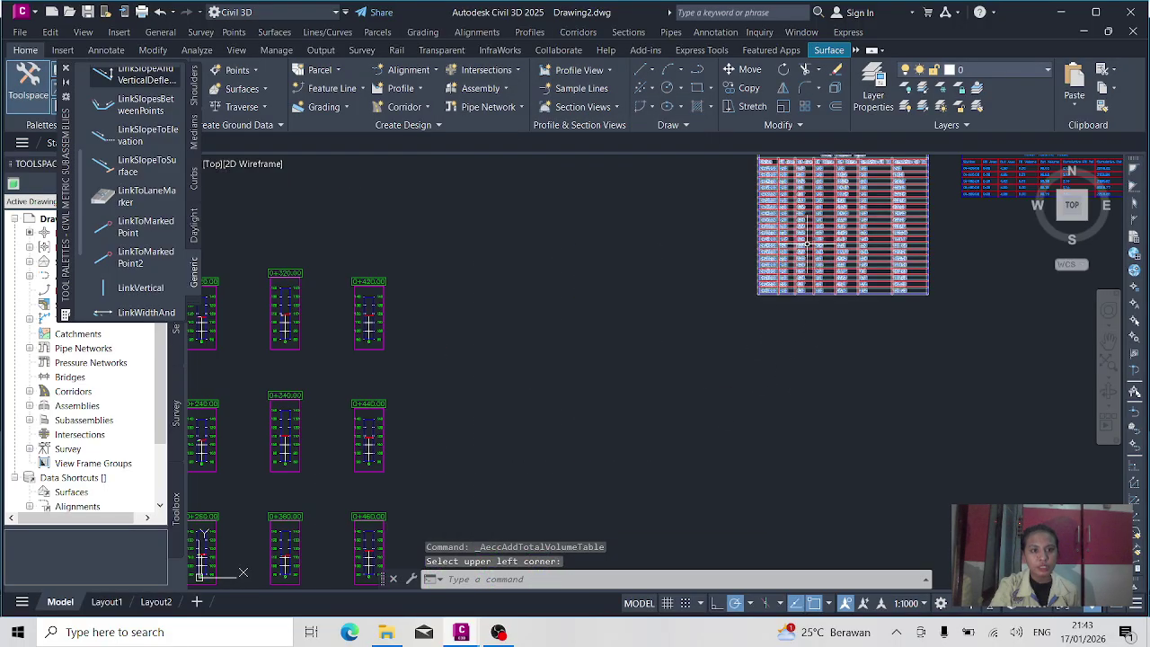
{"action": "scroll", "coordinate": [764, 256], "scroll_direction": "down", "scroll_amount": 2}
{"action": "scroll", "coordinate": [773, 261], "scroll_direction": "up", "scroll_amount": 5}
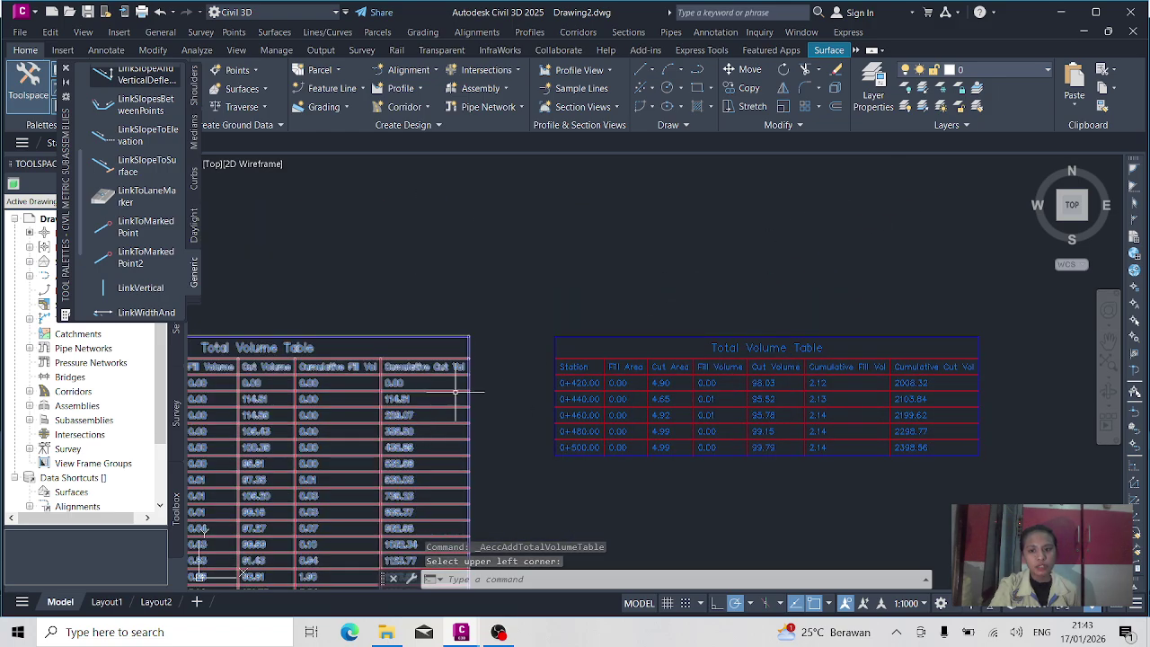
Examine the station-by-station cut and fill areas and cumulative volumes in the two parts of the total volume table
{"action": "scroll", "coordinate": [456, 393], "scroll_direction": "down", "scroll_amount": 2}
{"action": "scroll", "coordinate": [310, 426], "scroll_direction": "up", "scroll_amount": 4}
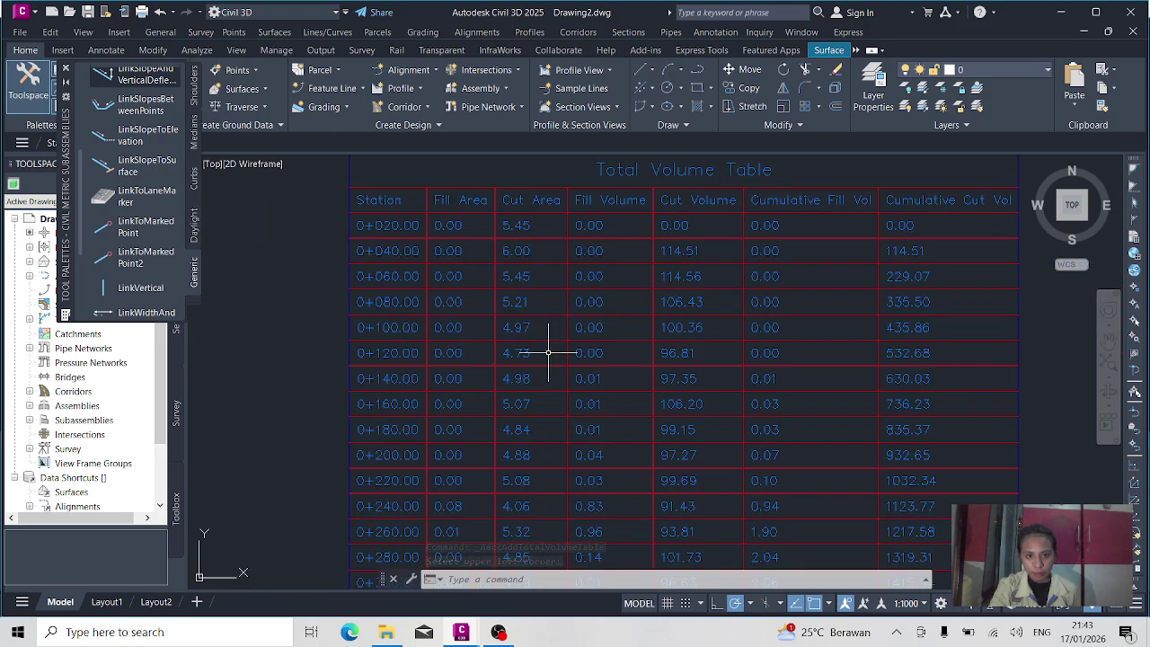
{"action": "scroll", "coordinate": [548, 353], "scroll_direction": "down", "scroll_amount": 3}
{"action": "scroll", "coordinate": [579, 456], "scroll_direction": "up", "scroll_amount": 4}
{"action": "scroll", "coordinate": [579, 457], "scroll_direction": "down", "scroll_amount": 2}
{"action": "scroll", "coordinate": [847, 358], "scroll_direction": "up", "scroll_amount": 1}
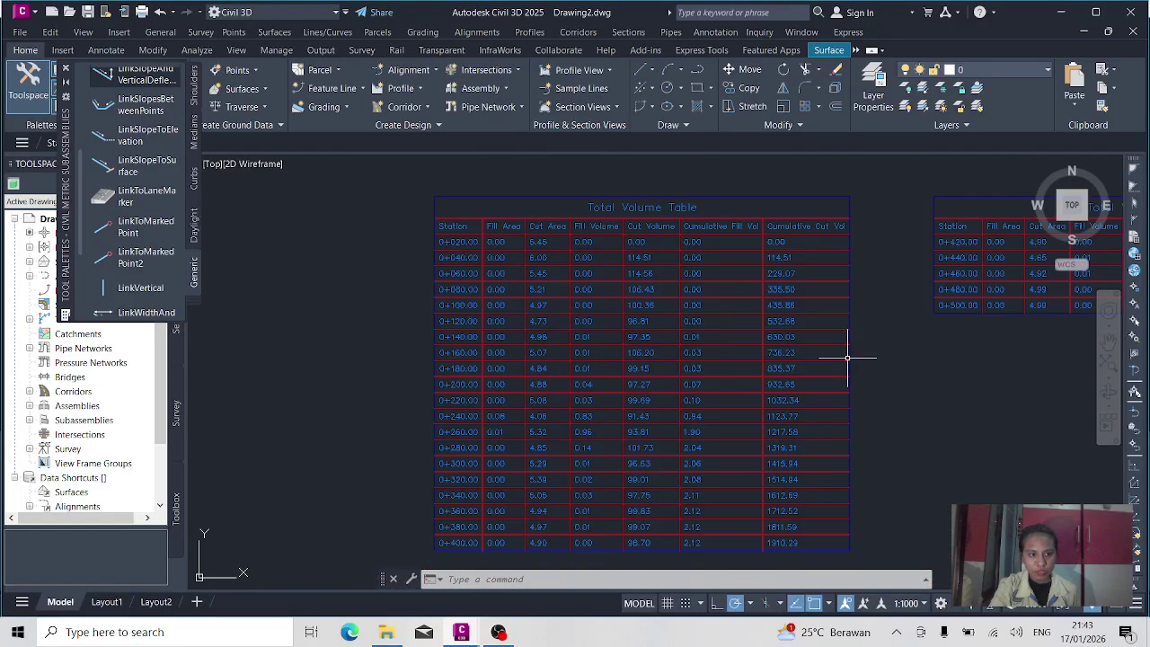
{"action": "scroll", "coordinate": [899, 345], "scroll_direction": "down", "scroll_amount": 2}
{"action": "scroll", "coordinate": [404, 346], "scroll_direction": "down", "scroll_amount": 3}
Review the finished drawing: section view grid, profile view, surface plan with the corridor, and volume tables
{"action": "scroll", "coordinate": [270, 412], "scroll_direction": "up", "scroll_amount": 1}
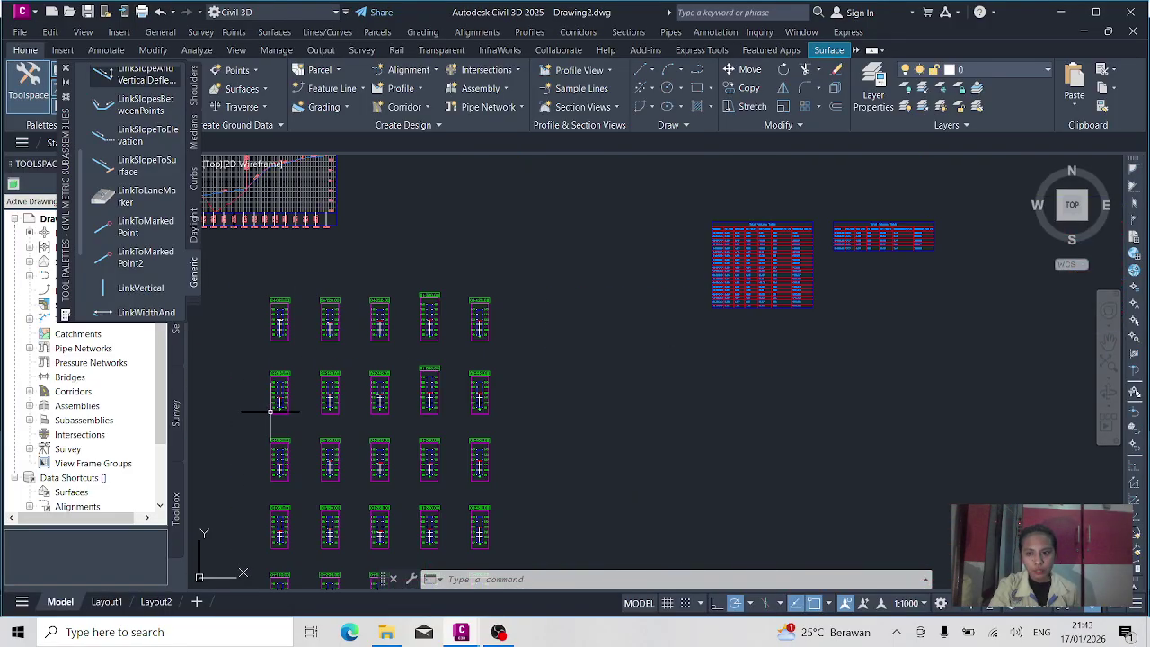
{"action": "scroll", "coordinate": [271, 412], "scroll_direction": "up", "scroll_amount": 2}
{"action": "scroll", "coordinate": [213, 321], "scroll_direction": "down", "scroll_amount": 3}
{"action": "scroll", "coordinate": [206, 310], "scroll_direction": "up", "scroll_amount": 2}
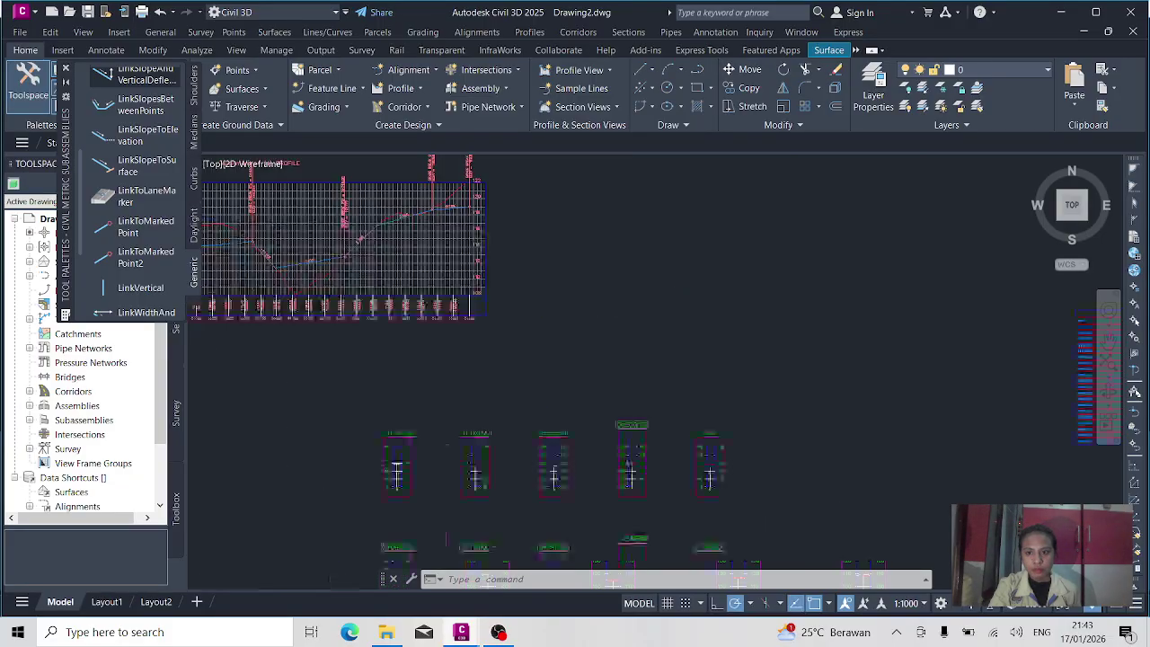
{"action": "scroll", "coordinate": [292, 284], "scroll_direction": "down", "scroll_amount": 4}
{"action": "scroll", "coordinate": [217, 298], "scroll_direction": "up", "scroll_amount": 4}
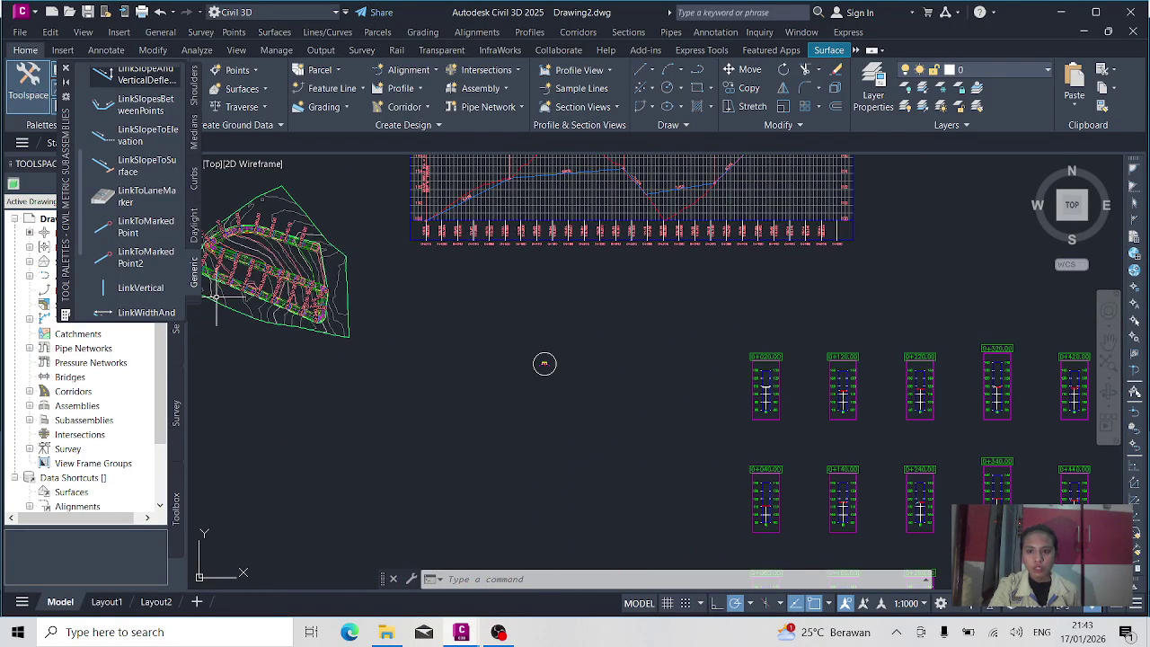
{"action": "scroll", "coordinate": [216, 298], "scroll_direction": "up", "scroll_amount": 2}
{"action": "scroll", "coordinate": [235, 299], "scroll_direction": "down", "scroll_amount": 6}
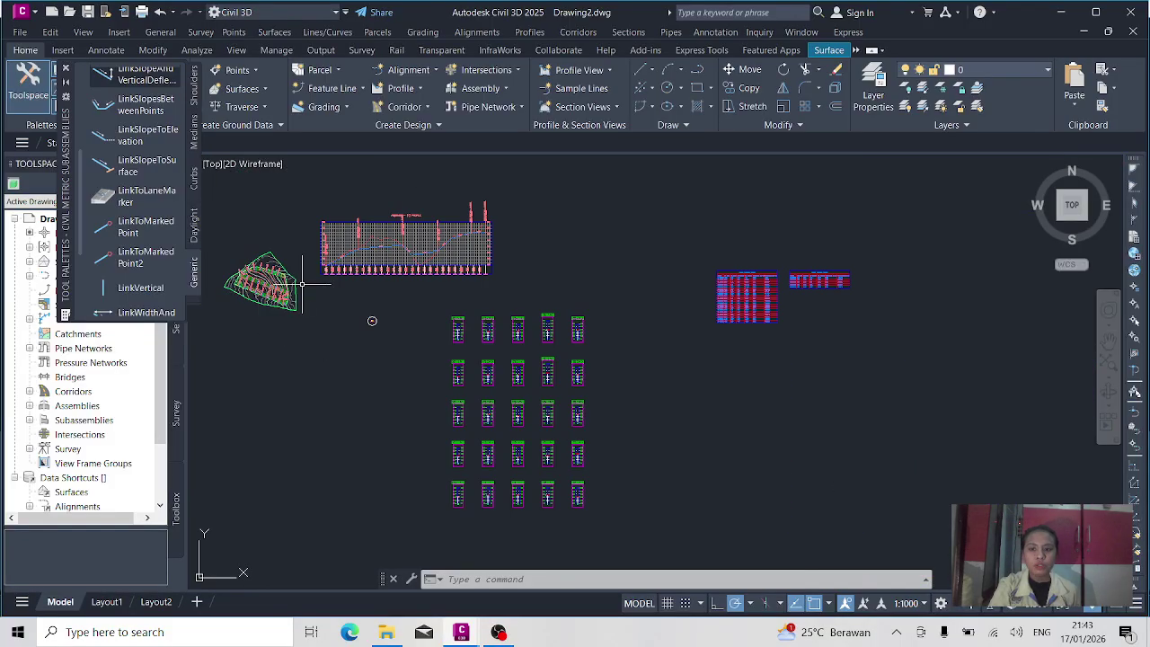
{"action": "scroll", "coordinate": [304, 280], "scroll_direction": "up", "scroll_amount": 2}
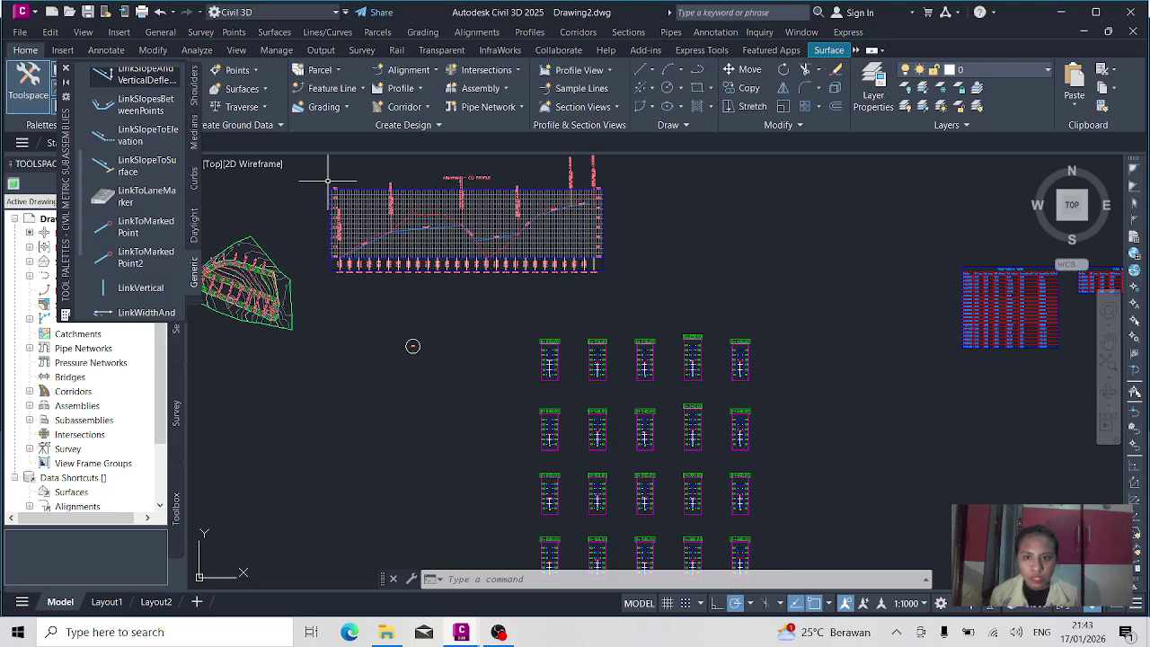
{"action": "scroll", "coordinate": [519, 229], "scroll_direction": "down", "scroll_amount": 6}
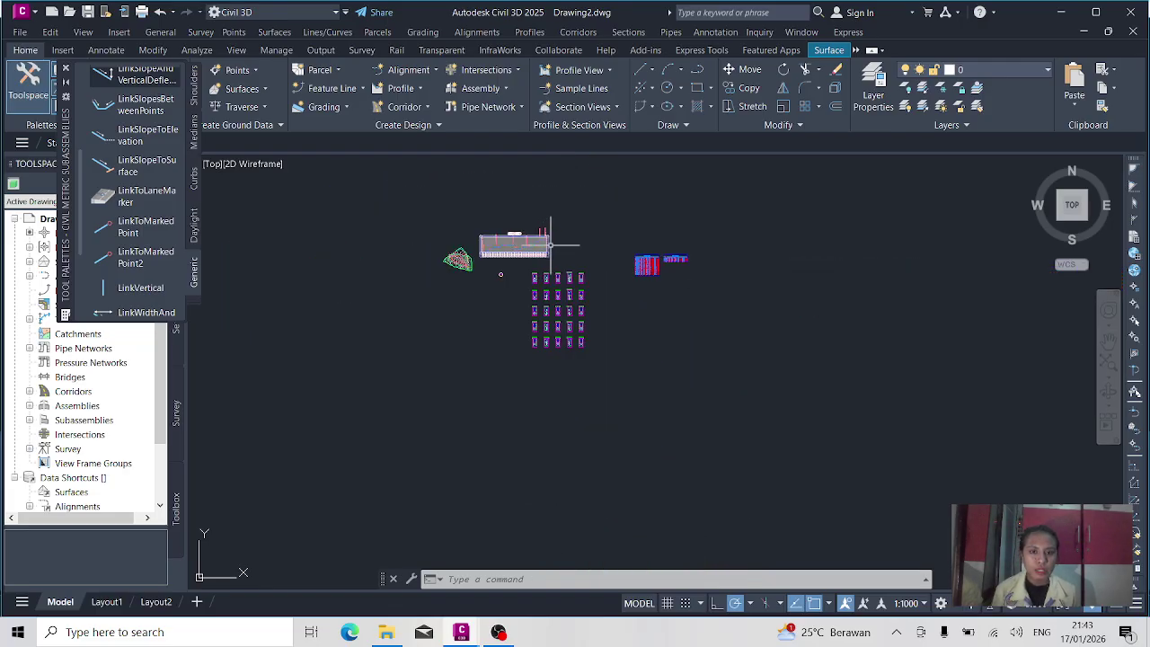